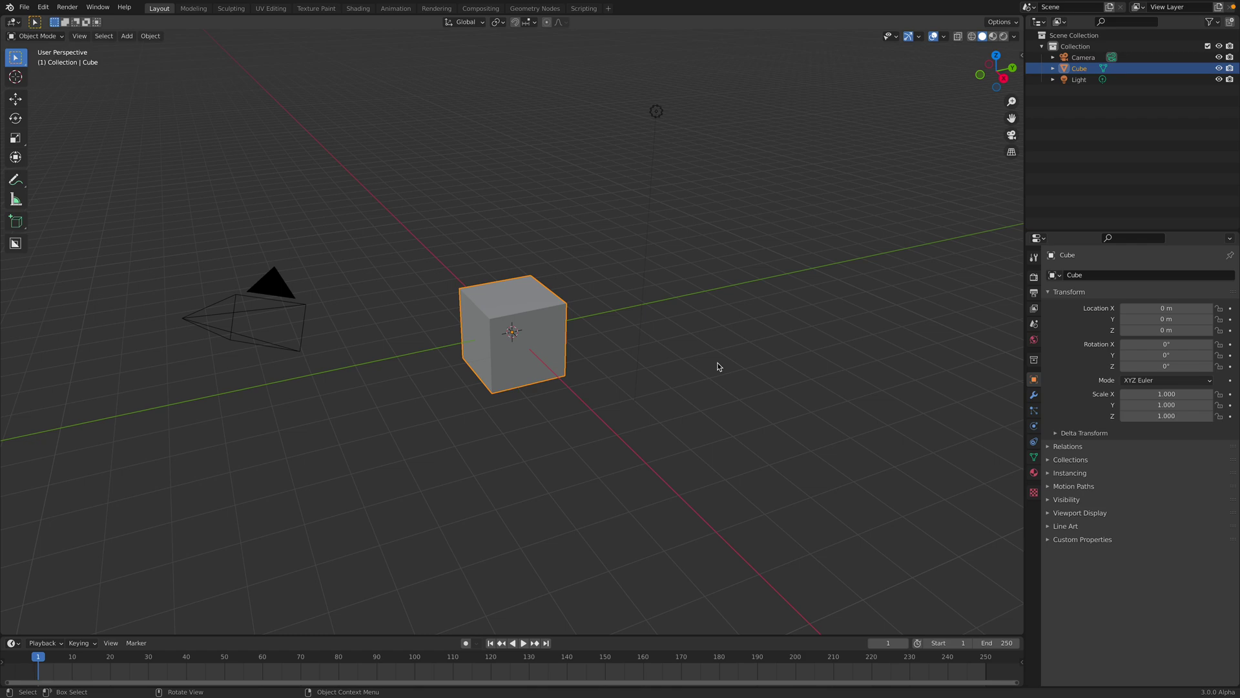
# Switch to the Twitter window to view the reference image of the blocky split cube, and return to Blender.
pyautogui.press('ctrl')
pyautogui.hotkey('ctrl', 'Left')
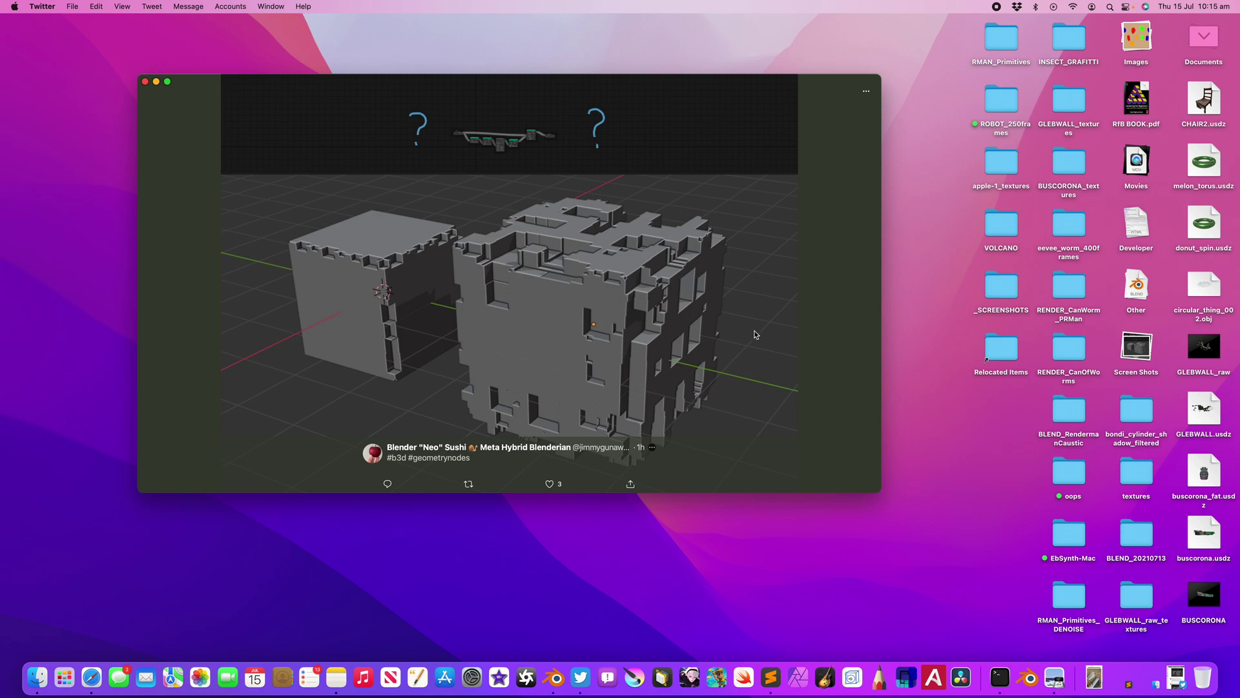
pyautogui.hotkey('ctrl', 'Right')
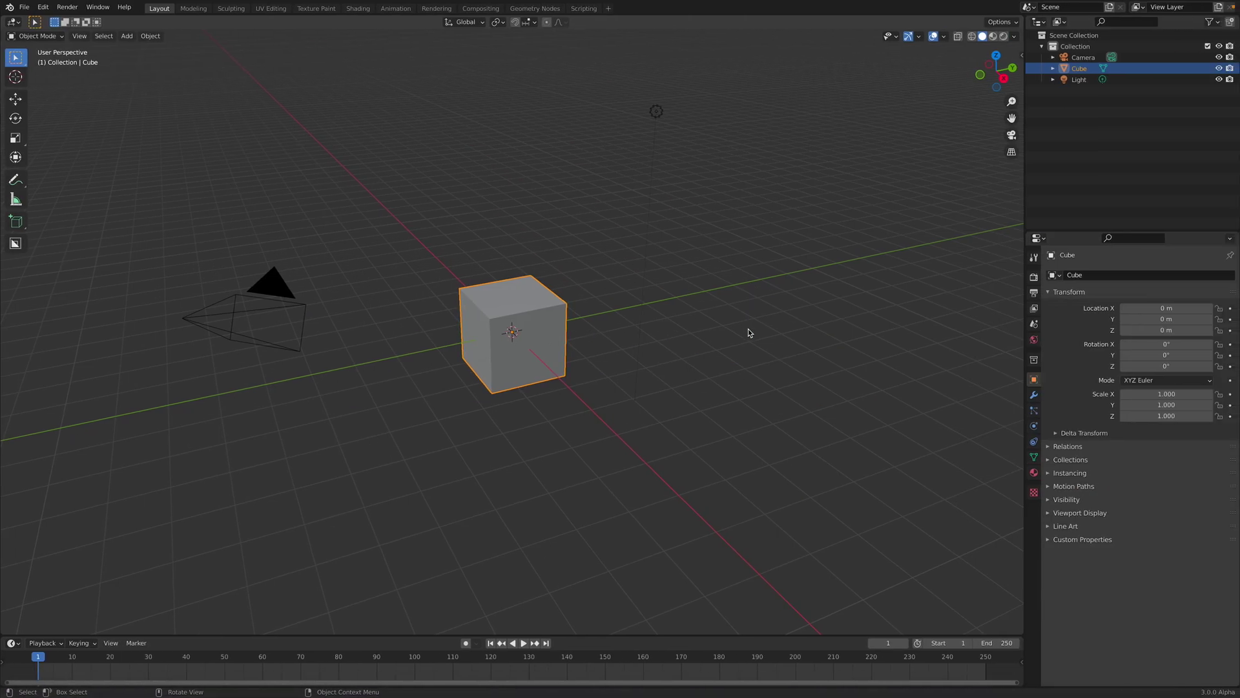
# Delete all the default scene objects and add a new mesh cube.
pyautogui.moveTo(750, 328); pyautogui.dragTo(750, 321, button='middle')
pyautogui.press('a')
pyautogui.press('Delete')
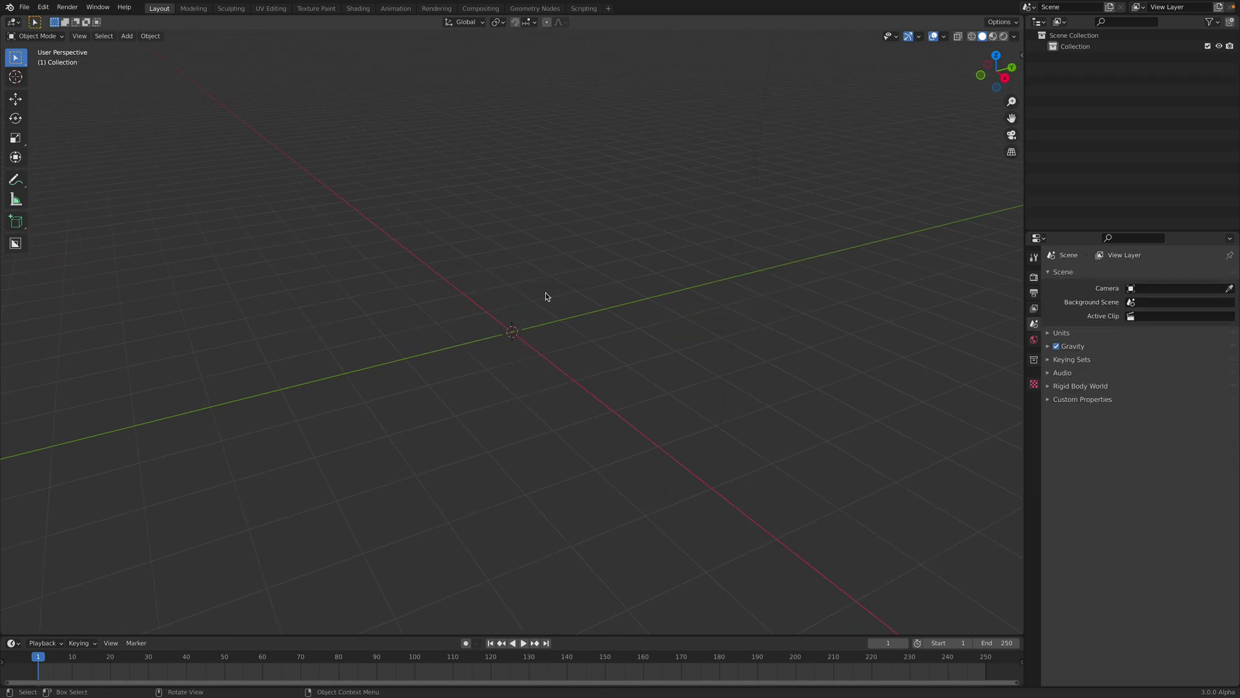
pyautogui.moveTo(545, 292); pyautogui.dragTo(577, 276, button='middle')
pyautogui.hotkey('shift', 'a')
pyautogui.moveTo(578, 278)
pyautogui.click(615, 288)
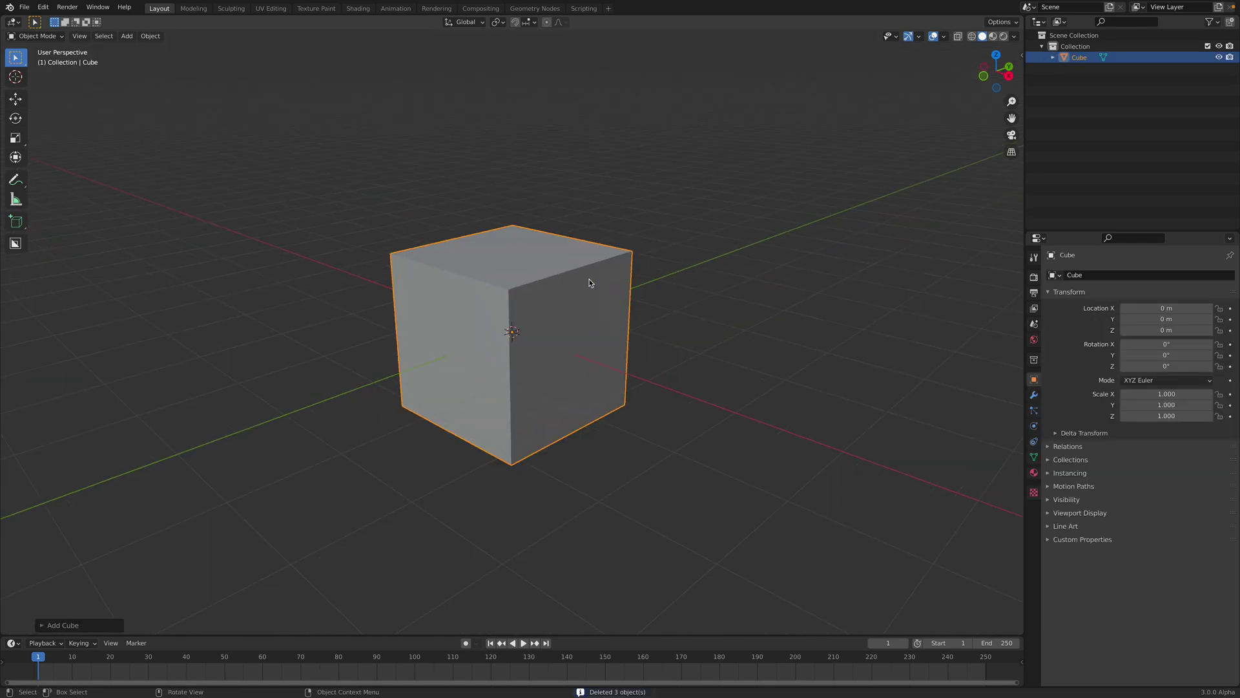
# Enter Edit Mode on the cube and subdivide its entire mesh twice.
pyautogui.moveTo(582, 286)
pyautogui.mouseDown(button='middle')
pyautogui.moveTo(615, 277)
pyautogui.moveTo(443, 305)
pyautogui.moveTo(568, 277)
pyautogui.moveTo(584, 297)
pyautogui.mouseUp(button='middle')
pyautogui.press('Tab')
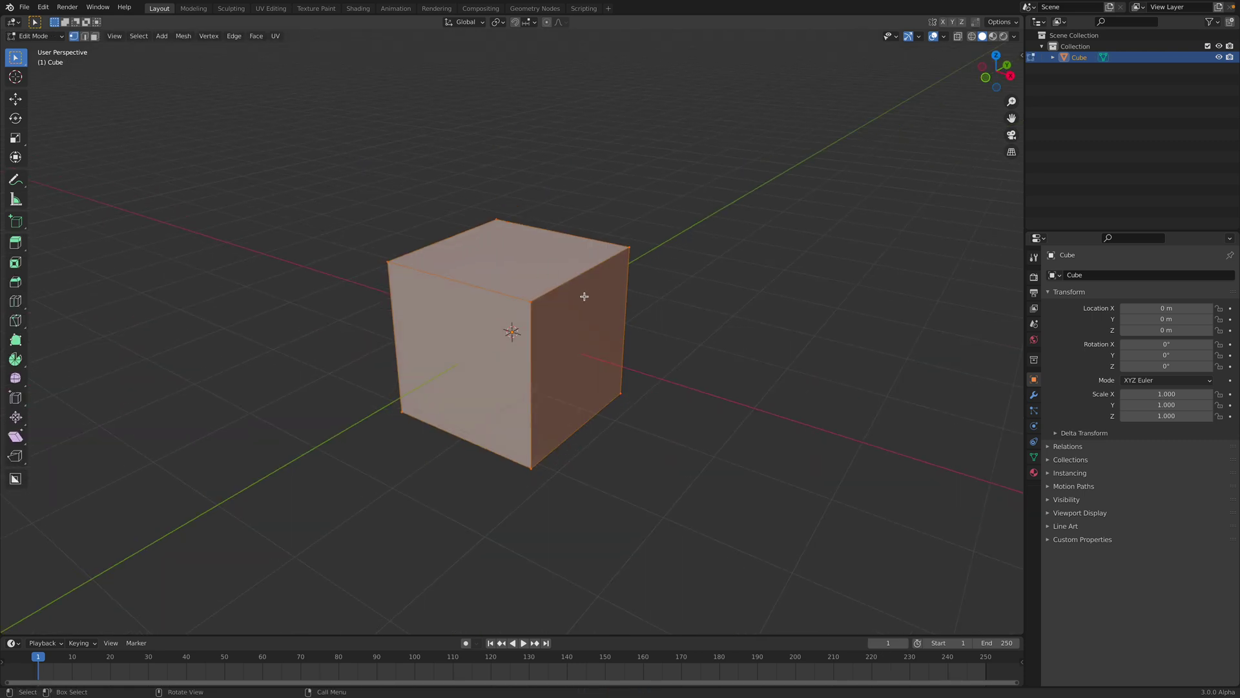
pyautogui.hotkey('alt', 'a')
pyautogui.press('a')
pyautogui.rightClick(601, 294)
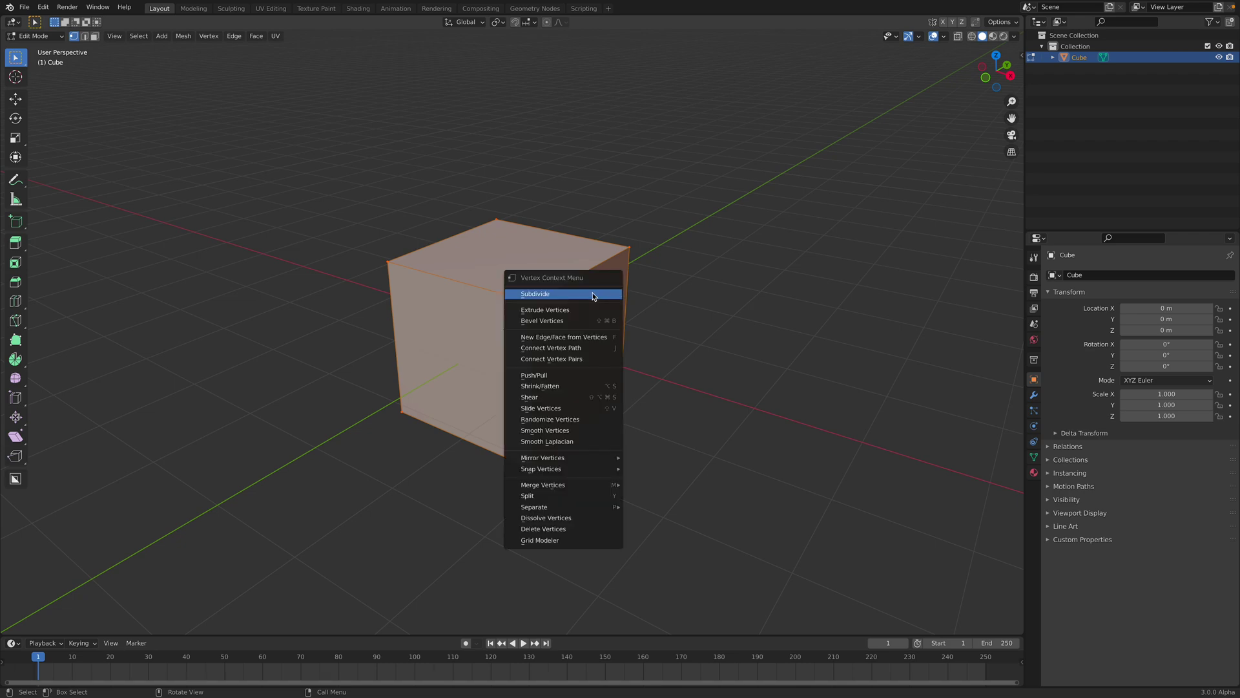
pyautogui.click(593, 294)
pyautogui.rightClick(594, 294)
pyautogui.click(595, 294)
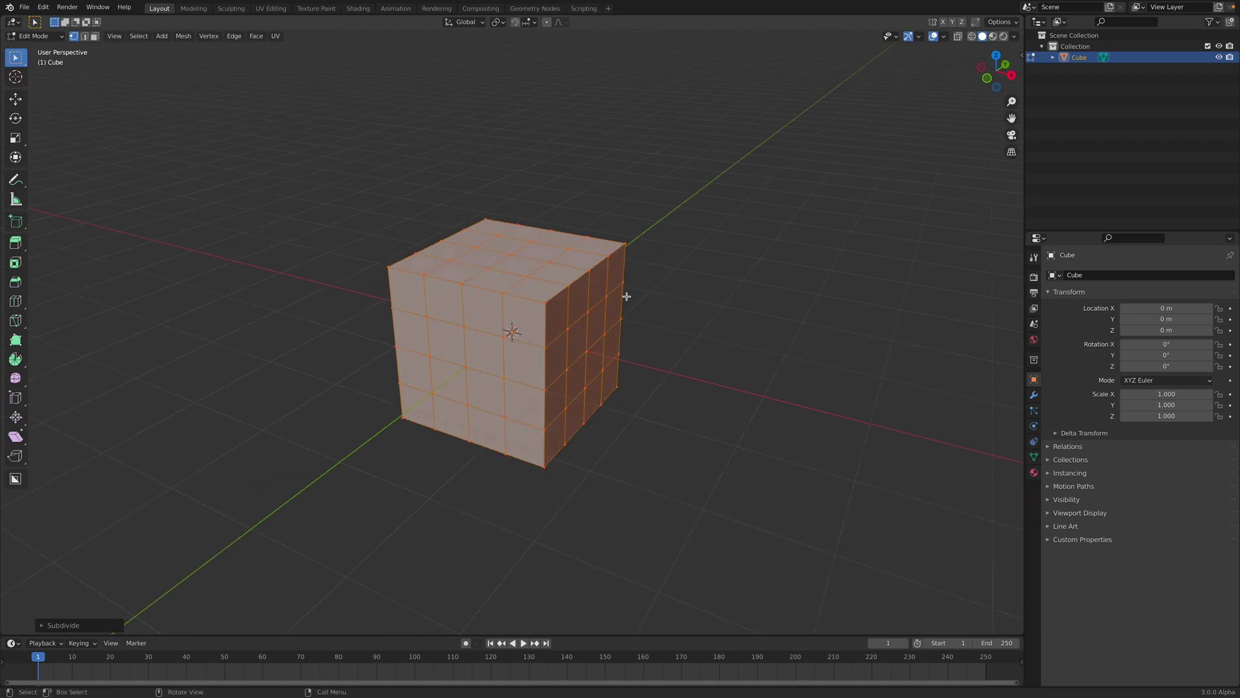
# Set the mesh selection mode to edges for the subdivided cube in Edit Mode.
pyautogui.press('Tab')
pyautogui.scroll(2, 581, 291)
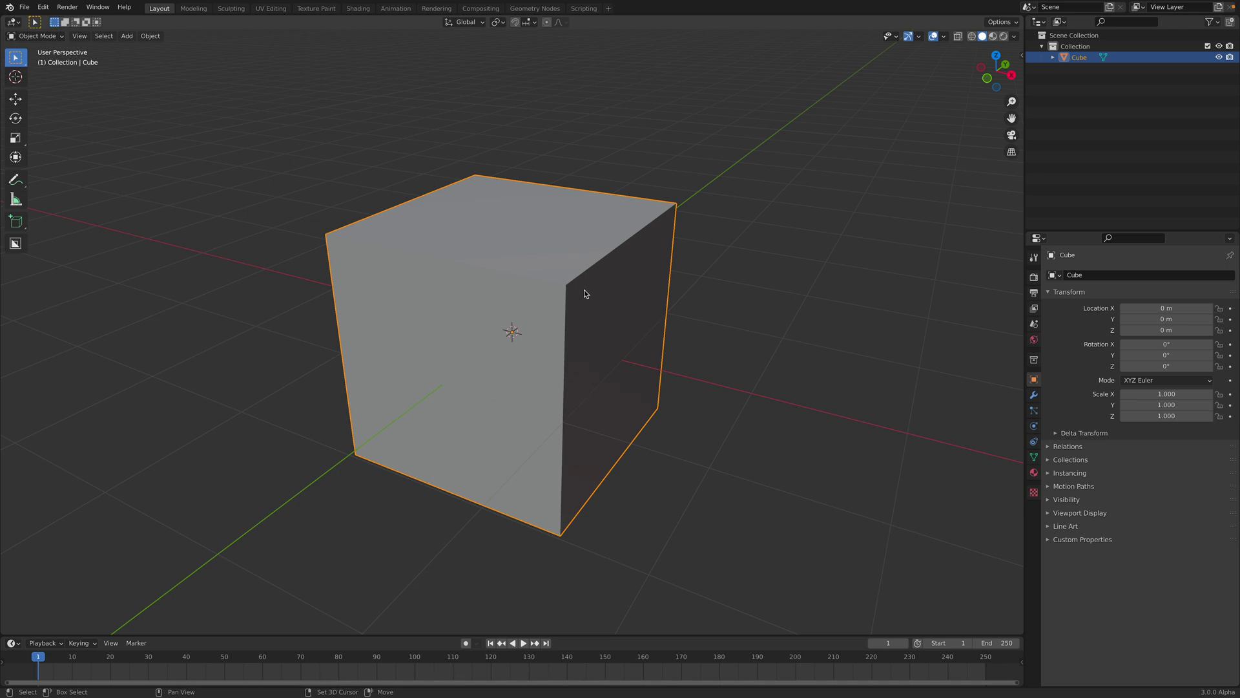
pyautogui.keyDown('shift'); pyautogui.moveTo(584, 289); pyautogui.dragTo(586, 302, button='middle'); pyautogui.keyUp('shift')
pyautogui.press('Tab')
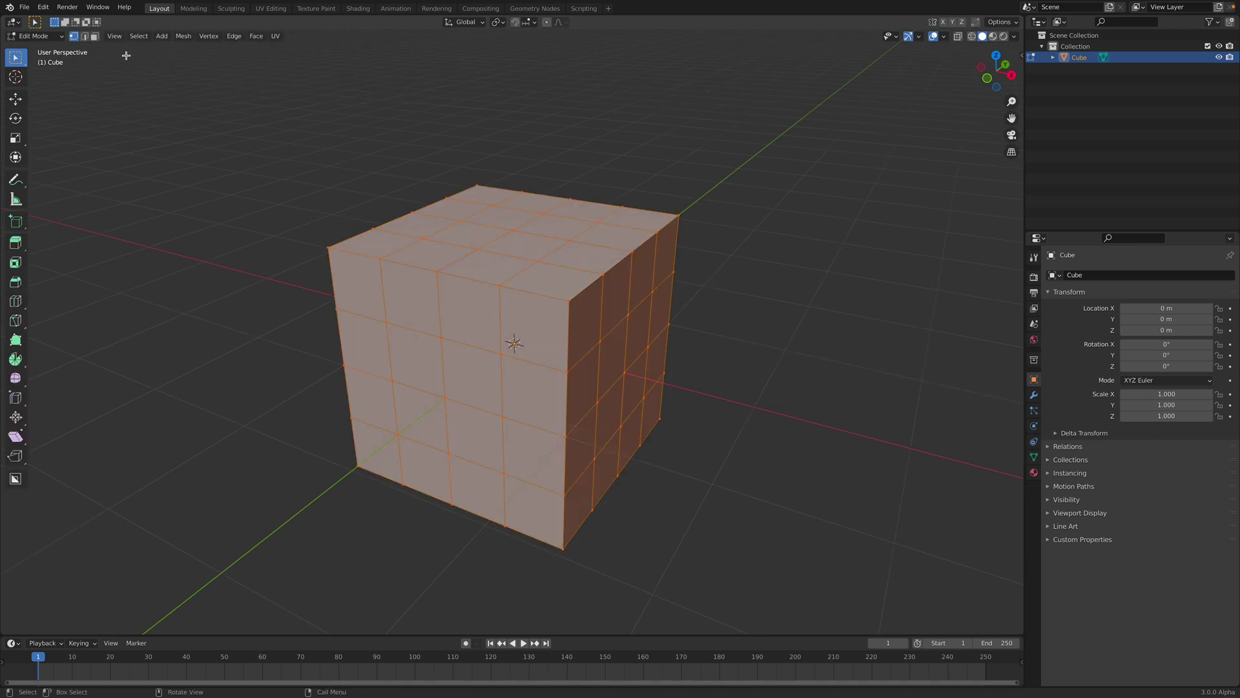
pyautogui.click(84, 36)
pyautogui.moveTo(270, 144); pyautogui.dragTo(411, 206, button='middle')
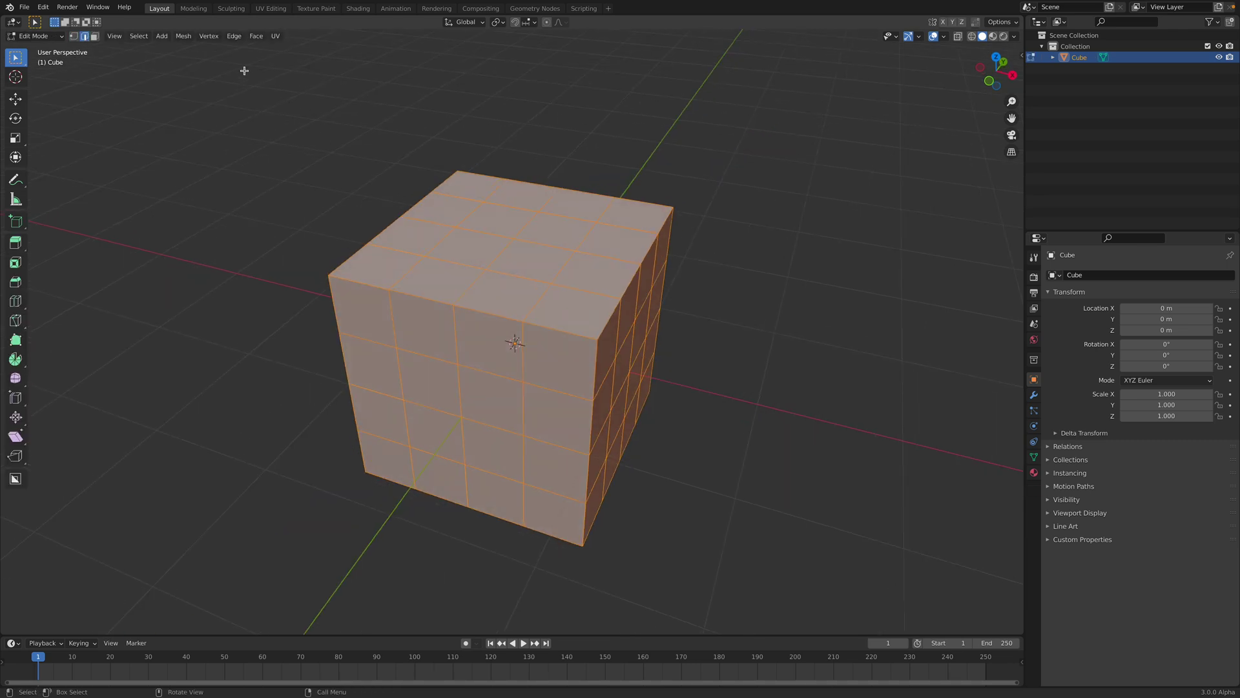
pyautogui.click(234, 36)
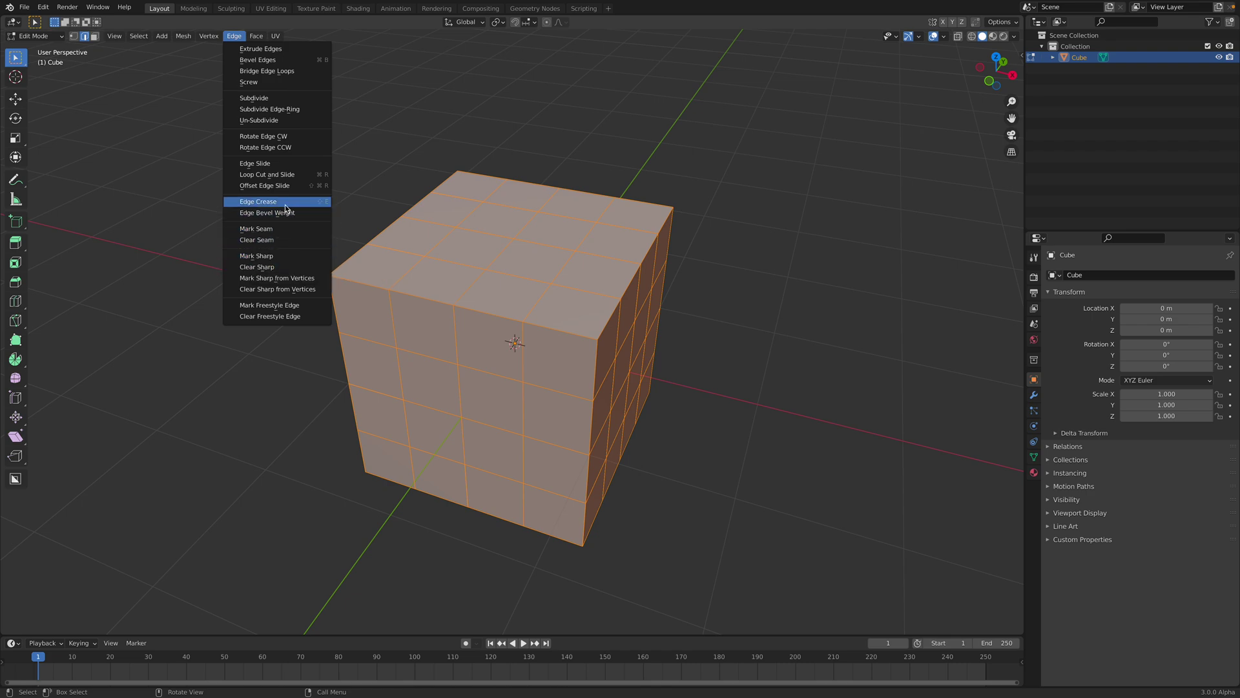
pyautogui.click(297, 256)
# Clear the selection and select two parallel edge loops around the cube, one on each side of its middle.
pyautogui.hotkey('alt', 'a')
pyautogui.keyDown('alt'); pyautogui.click(561, 285); pyautogui.keyUp('alt')
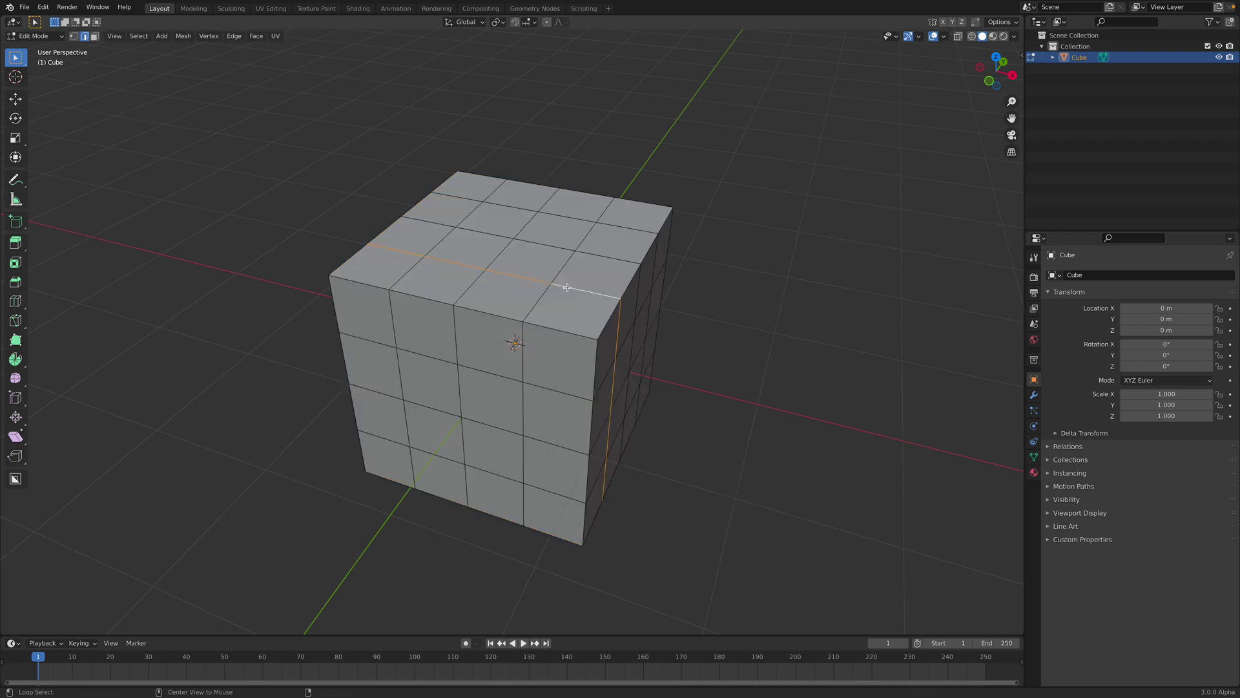
pyautogui.moveTo(512, 282); pyautogui.dragTo(595, 235, button='middle')
pyautogui.keyDown('alt'); pyautogui.keyDown('shift'); pyautogui.click(589, 234); pyautogui.keyUp('shift'); pyautogui.keyUp('alt')
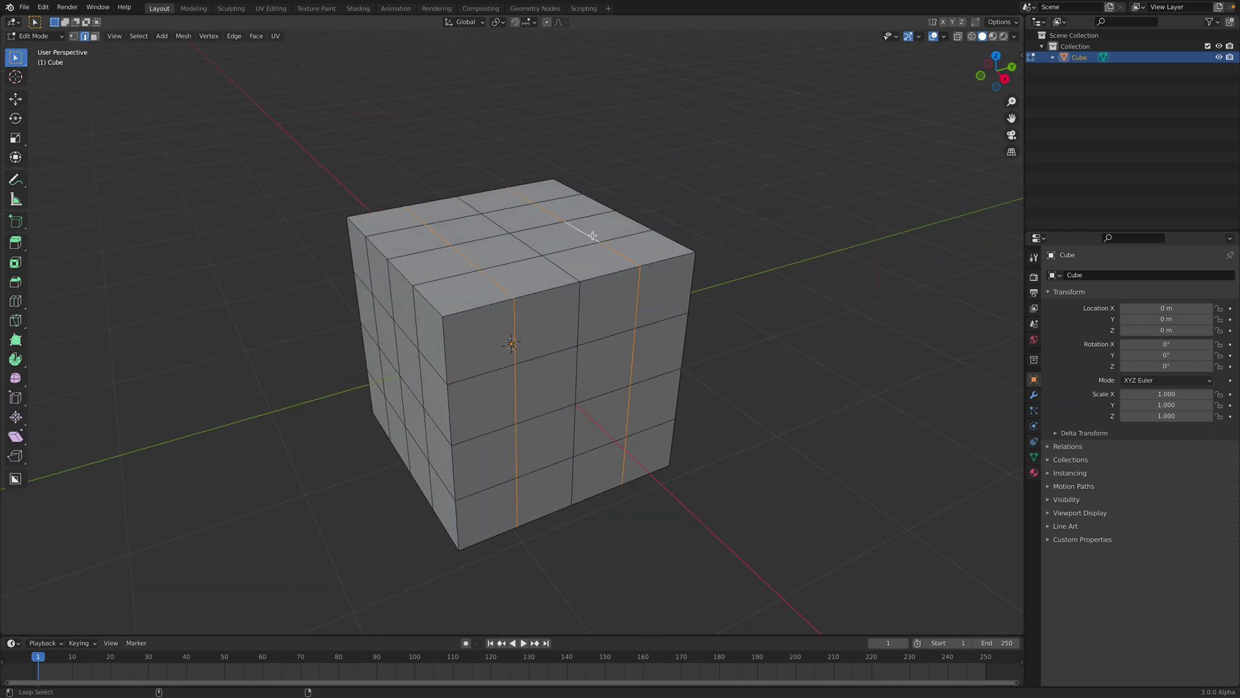
# Try selecting single edges one after another along one row of the cube's top face.
pyautogui.moveTo(535, 205); pyautogui.dragTo(526, 285, button='middle')
pyautogui.click(490, 268)
pyautogui.click(529, 286)
pyautogui.keyDown('shift'); pyautogui.click(463, 256); pyautogui.keyUp('shift')
pyautogui.keyDown('shift'); pyautogui.click(428, 240); pyautogui.keyUp('shift')
pyautogui.keyDown('shift'); pyautogui.click(414, 232); pyautogui.keyUp('shift')
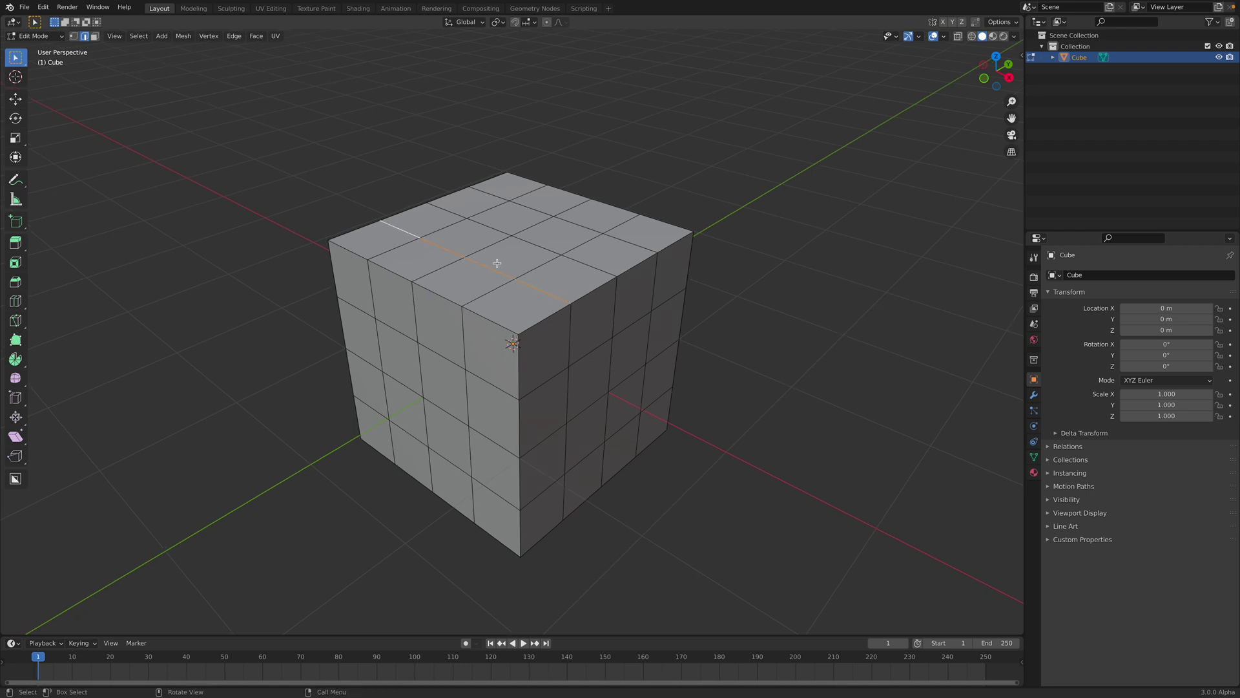
pyautogui.moveTo(495, 261); pyautogui.dragTo(510, 271, button='middle')
pyautogui.click(502, 277)
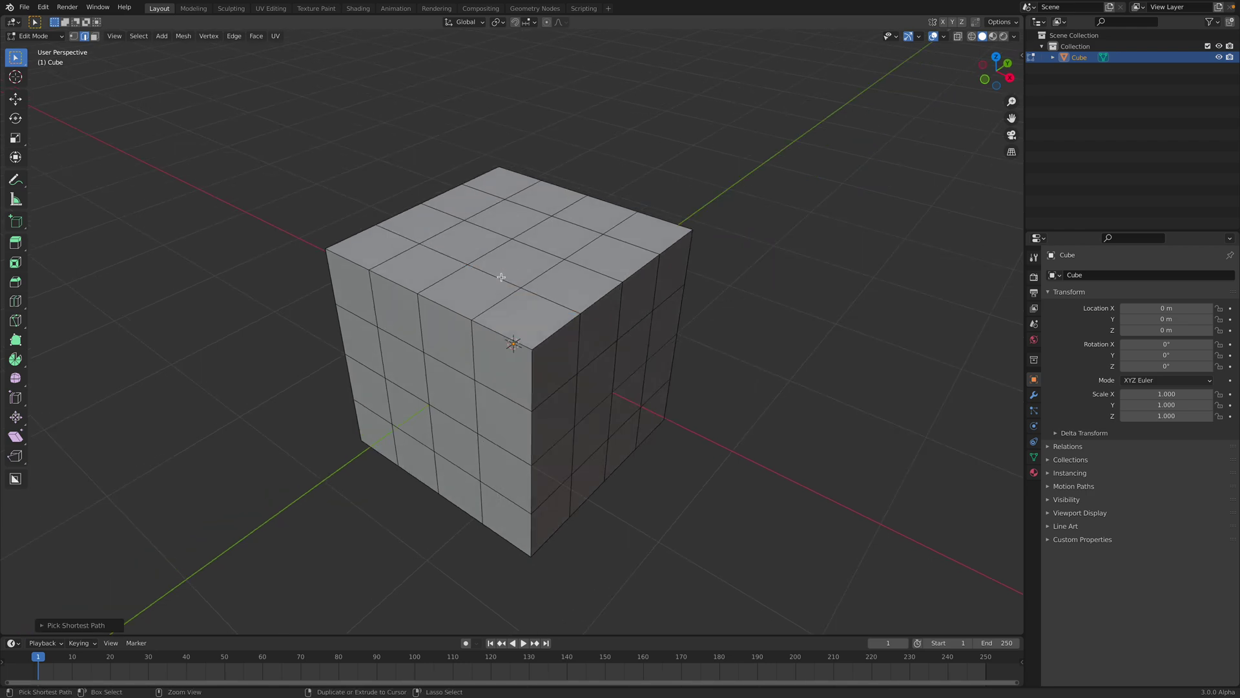
# Loop-select the two parallel edge loops on either side of the cube's middle and mark them as sharp.
pyautogui.keyDown('alt'); pyautogui.click(498, 281); pyautogui.keyUp('alt')
pyautogui.moveTo(499, 282); pyautogui.dragTo(543, 219, button='middle')
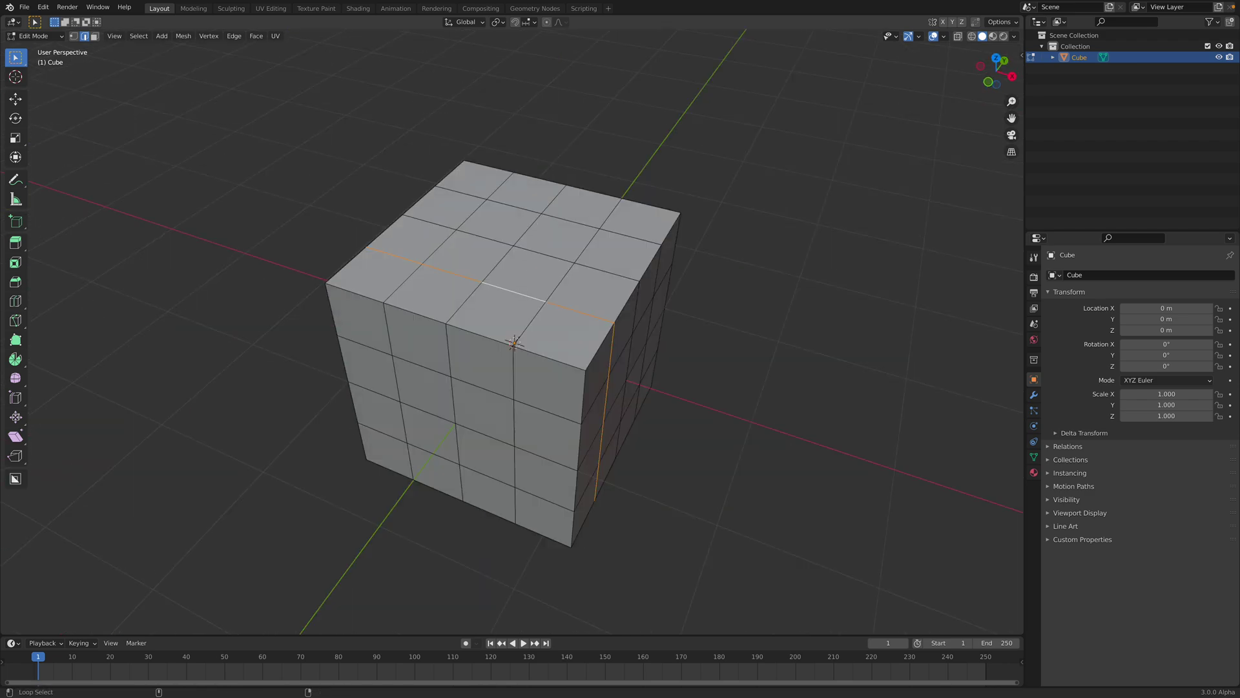
pyautogui.keyDown('alt'); pyautogui.keyDown('shift'); pyautogui.click(569, 222); pyautogui.keyUp('shift'); pyautogui.keyUp('alt')
pyautogui.moveTo(563, 276)
pyautogui.mouseDown(button='middle')
pyautogui.moveTo(493, 219)
pyautogui.moveTo(489, 158)
pyautogui.moveTo(571, 261)
pyautogui.moveTo(656, 269)
pyautogui.moveTo(545, 277)
pyautogui.mouseUp(button='middle')
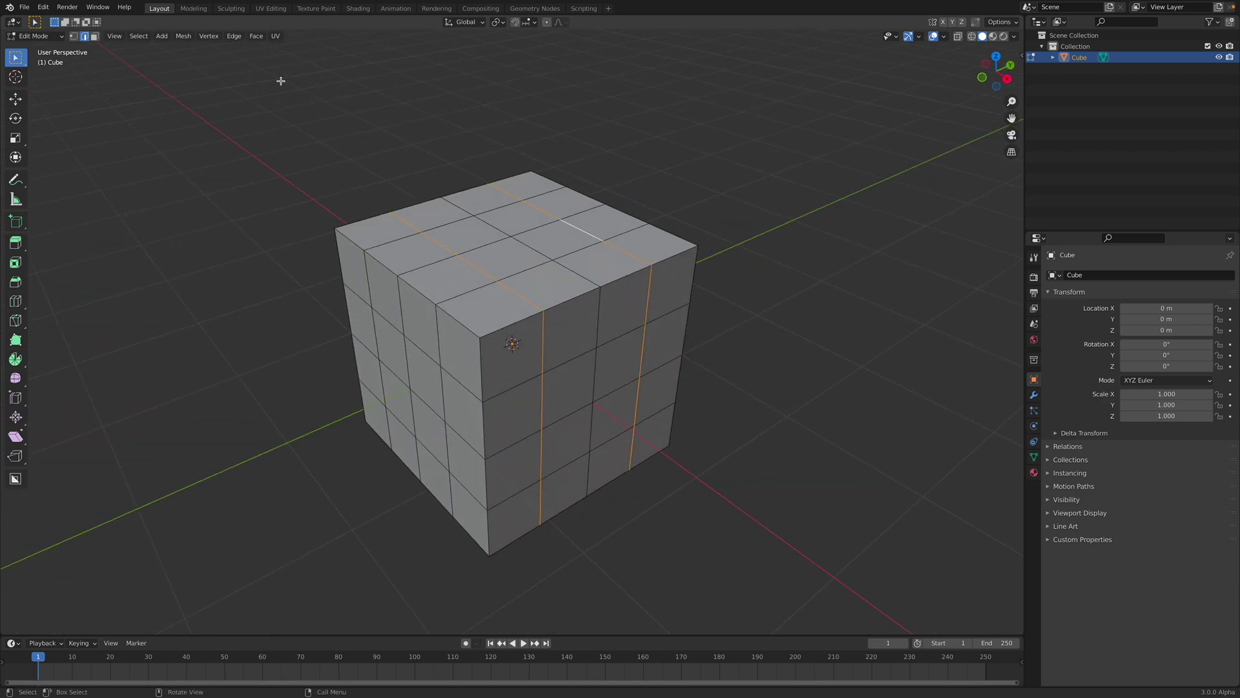
pyautogui.click(237, 38)
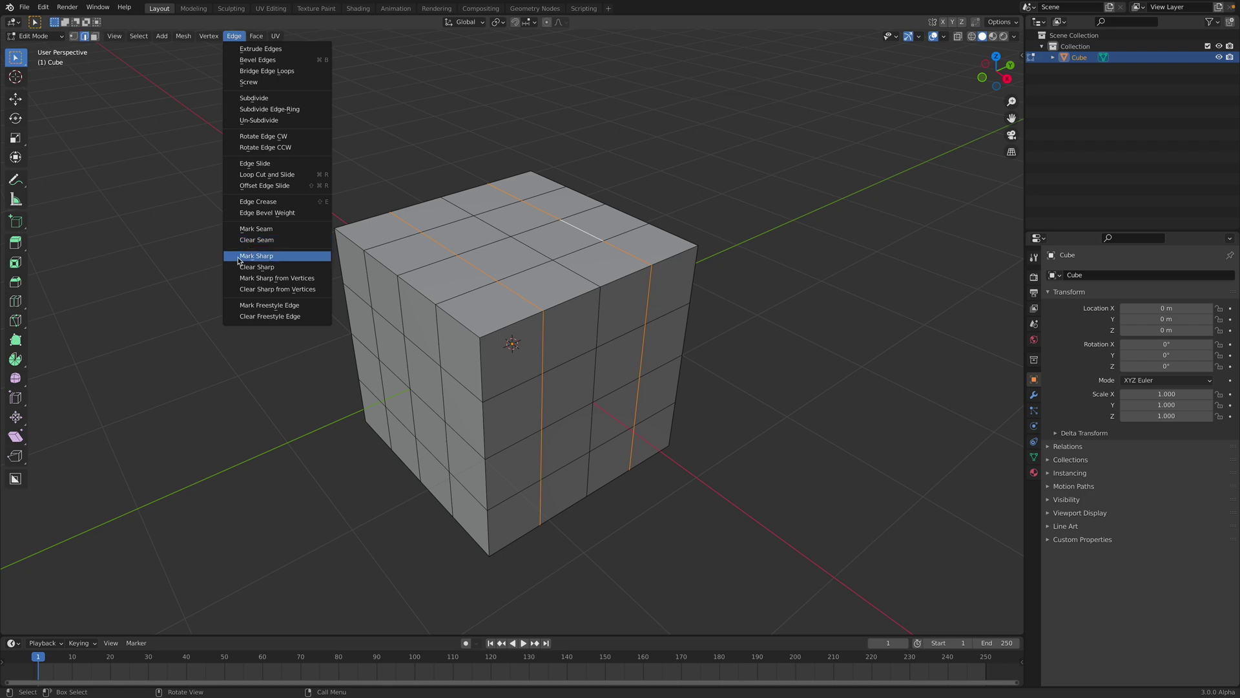
pyautogui.click(277, 257)
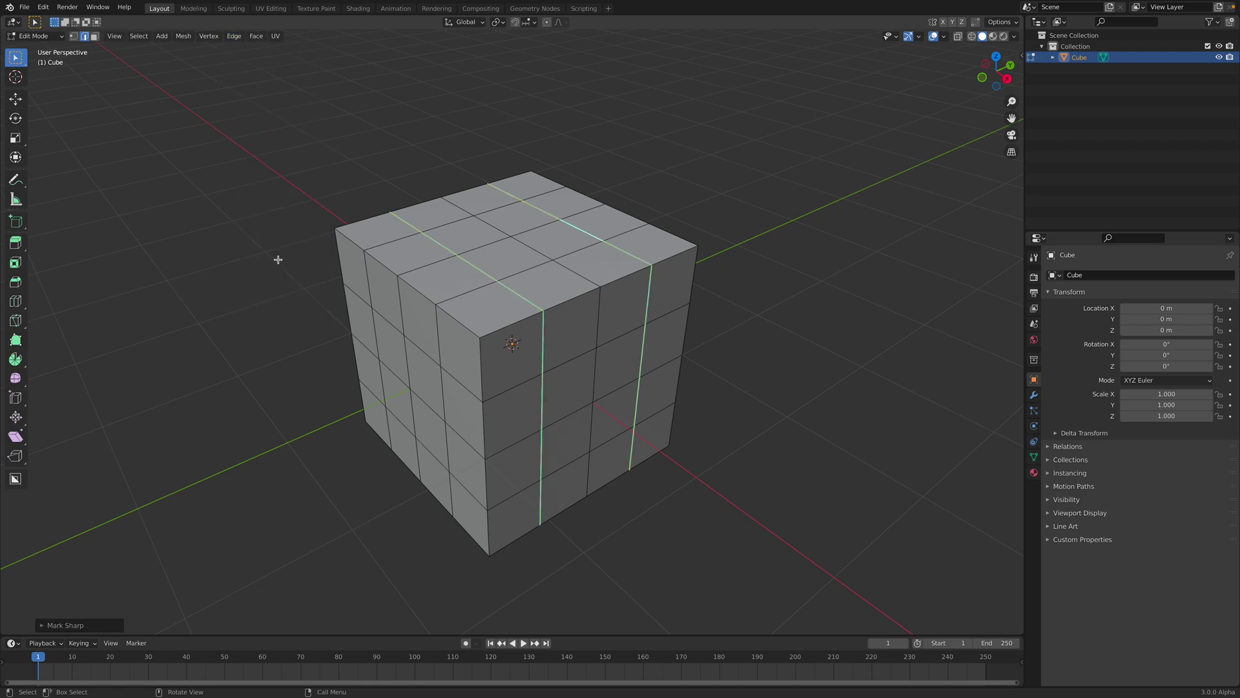
pyautogui.click(56, 622)
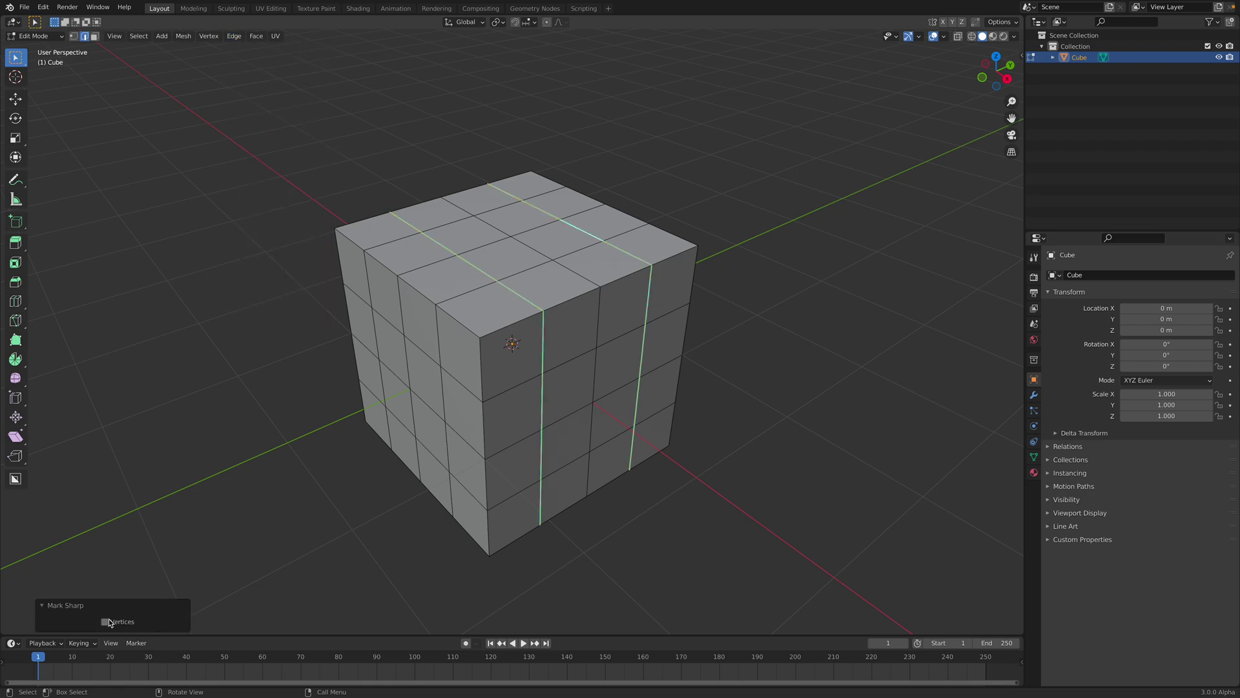
pyautogui.moveTo(444, 407); pyautogui.dragTo(457, 404, button='middle')
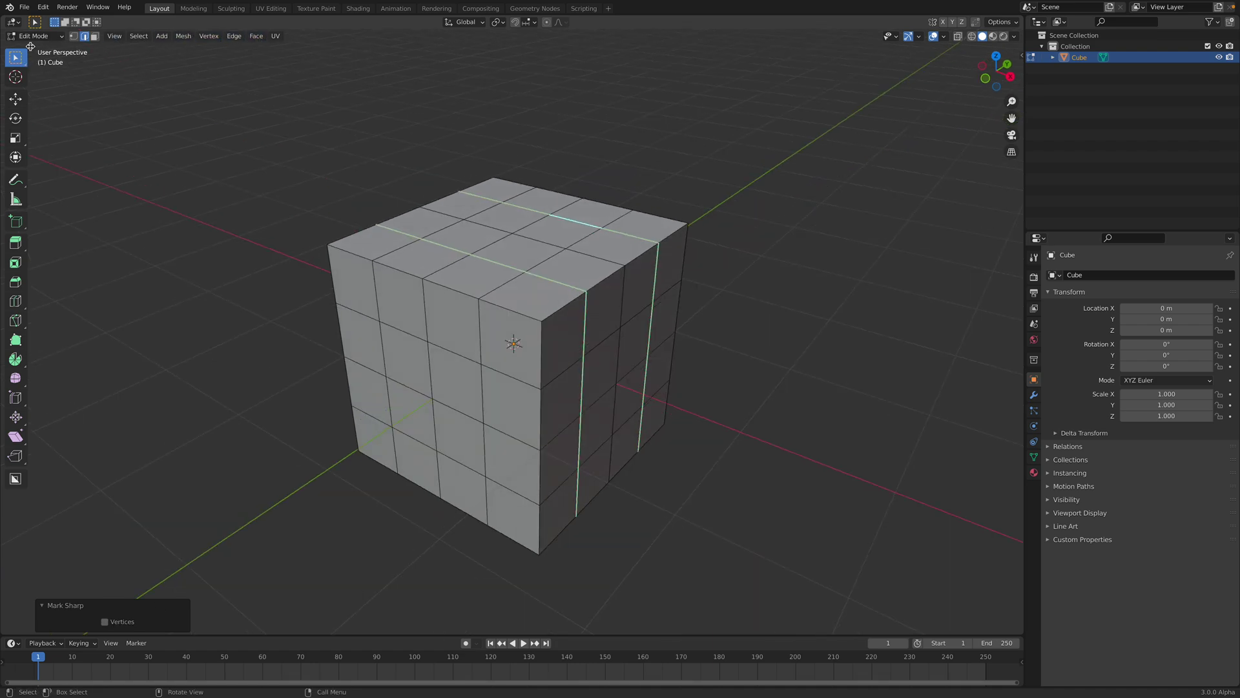
# Return to Object Mode and split the 3D viewport into an upper and a lower area.
pyautogui.click(36, 36)
pyautogui.click(33, 49)
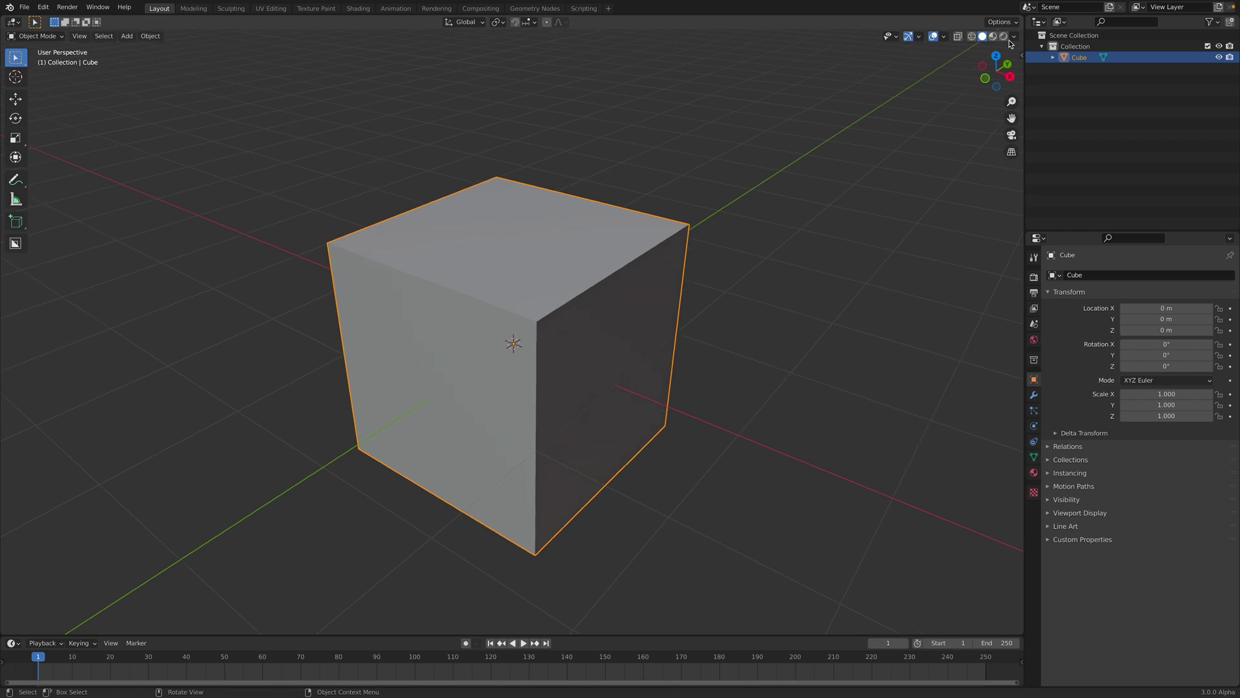
pyautogui.moveTo(1022, 19); pyautogui.dragTo(850, 321)
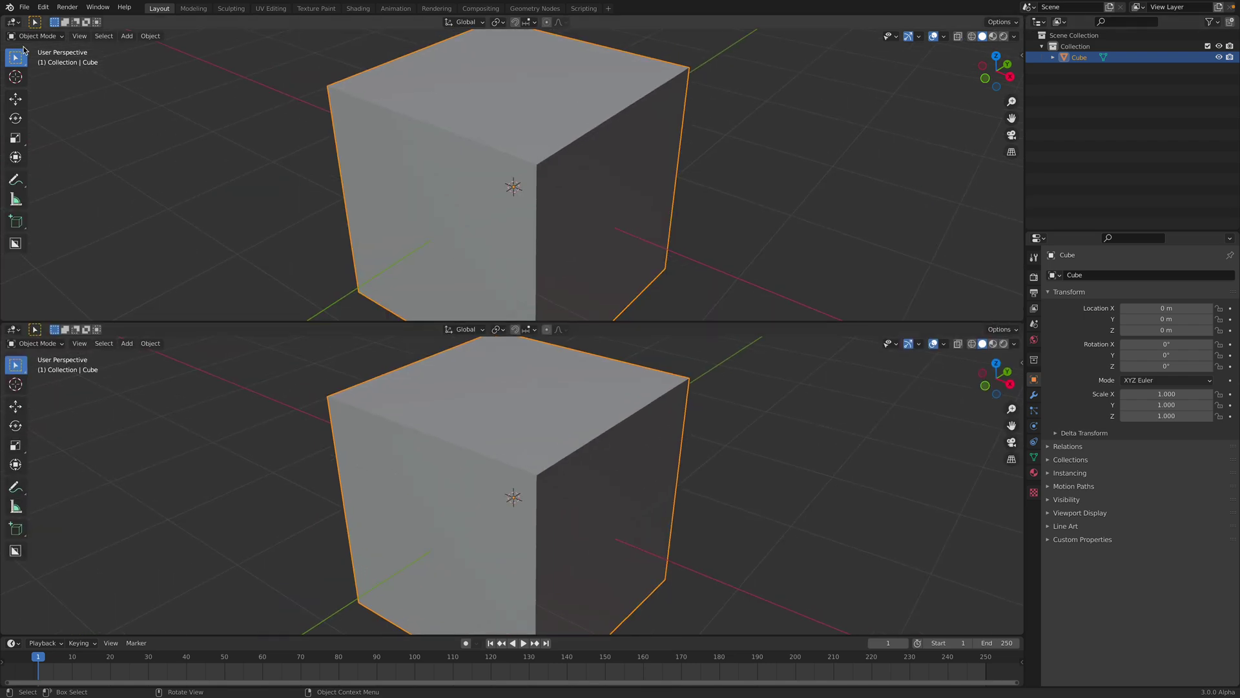
# Add an Edge Split modifier followed by a Smooth modifier to the cube, and deselect the cube.
pyautogui.click(1033, 394)
pyautogui.click(1107, 275)
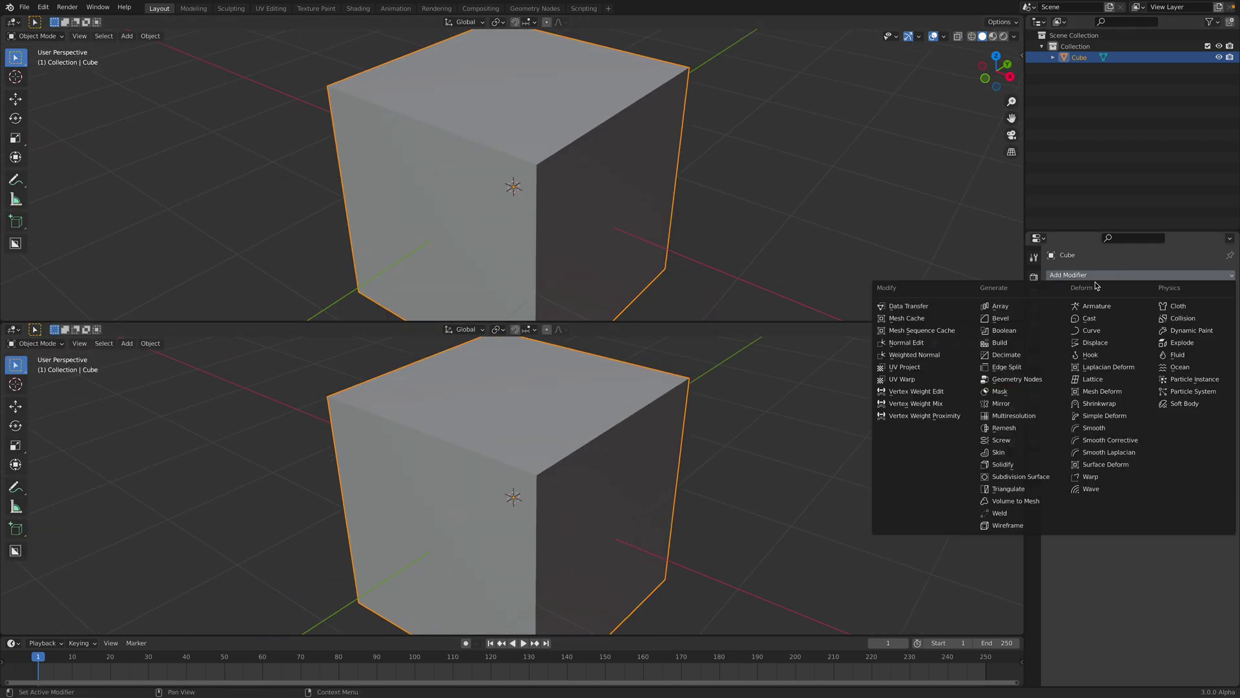
pyautogui.click(1038, 368)
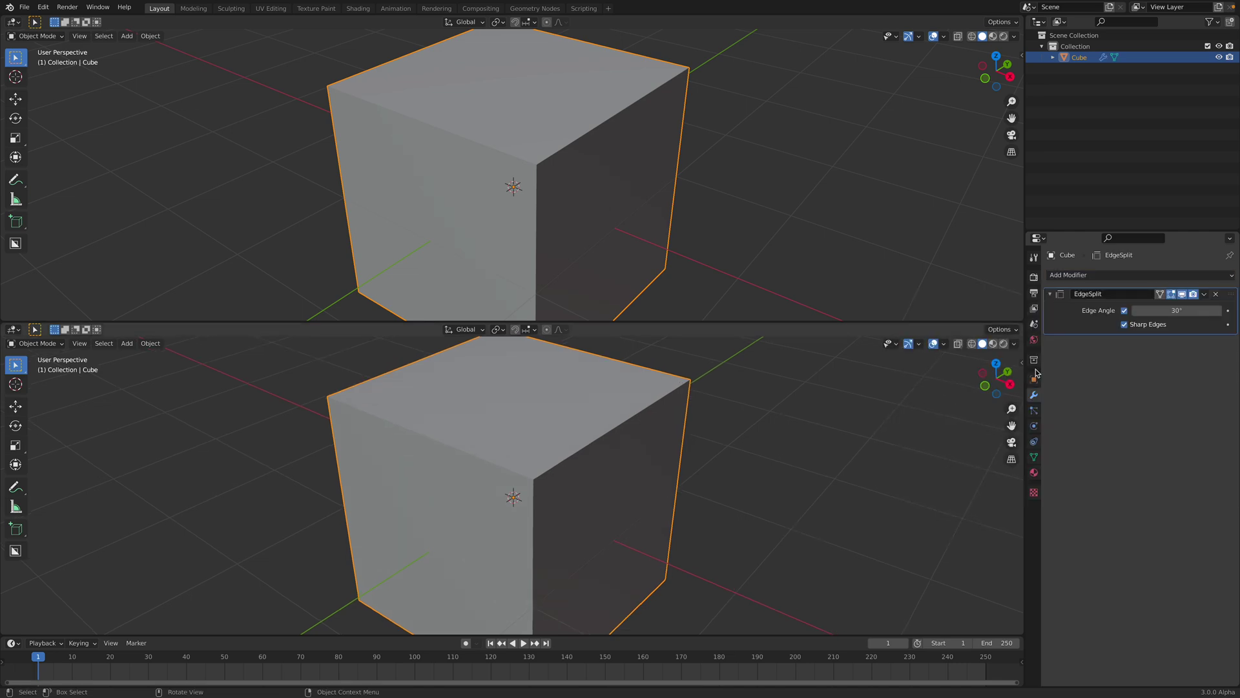
pyautogui.moveTo(822, 404); pyautogui.dragTo(595, 439, button='middle')
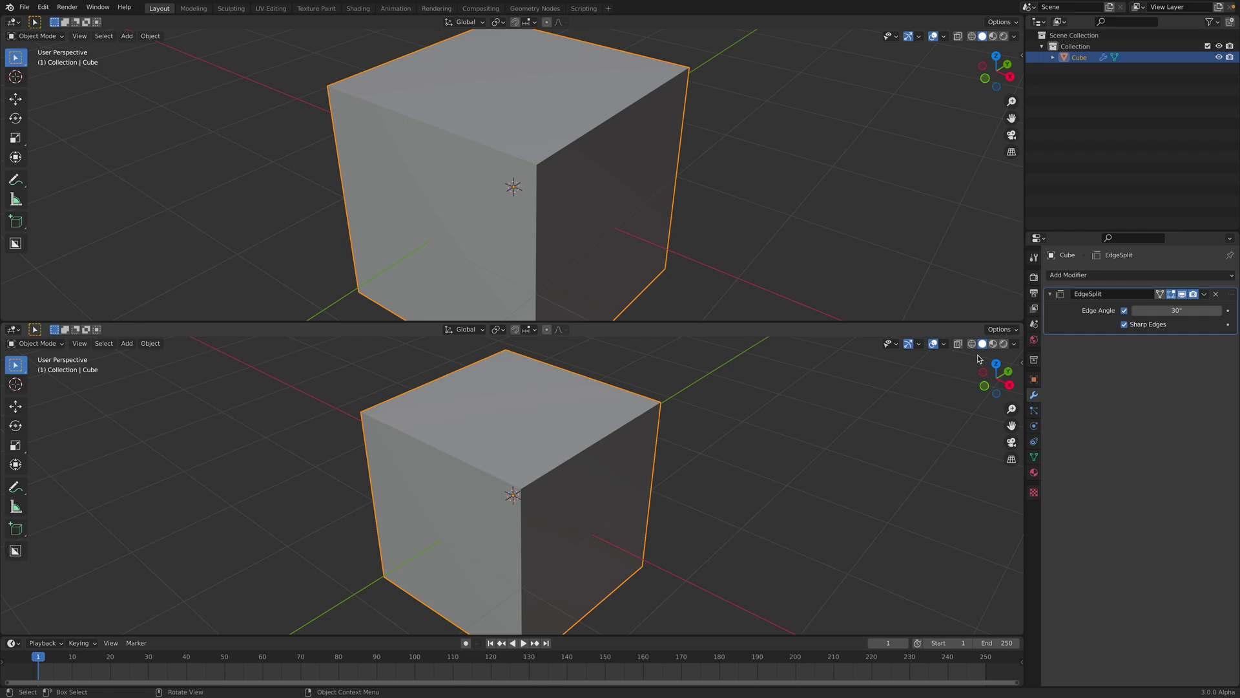
pyautogui.click(1089, 280)
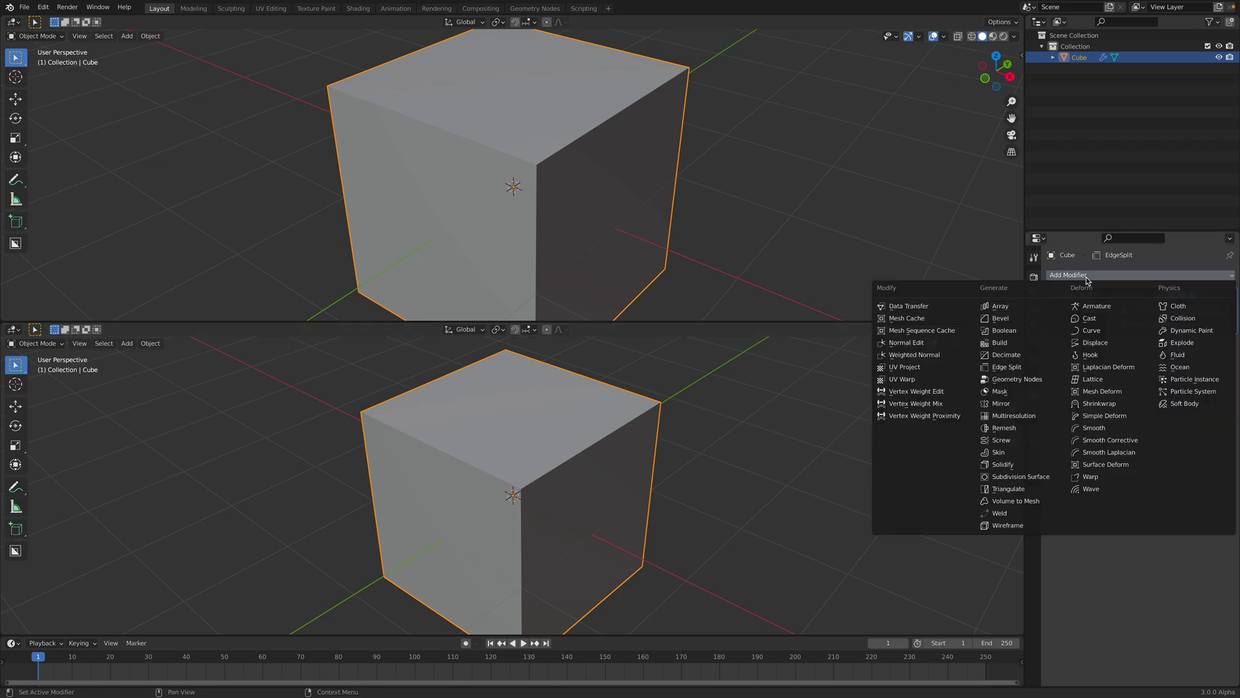
pyautogui.click(1099, 433)
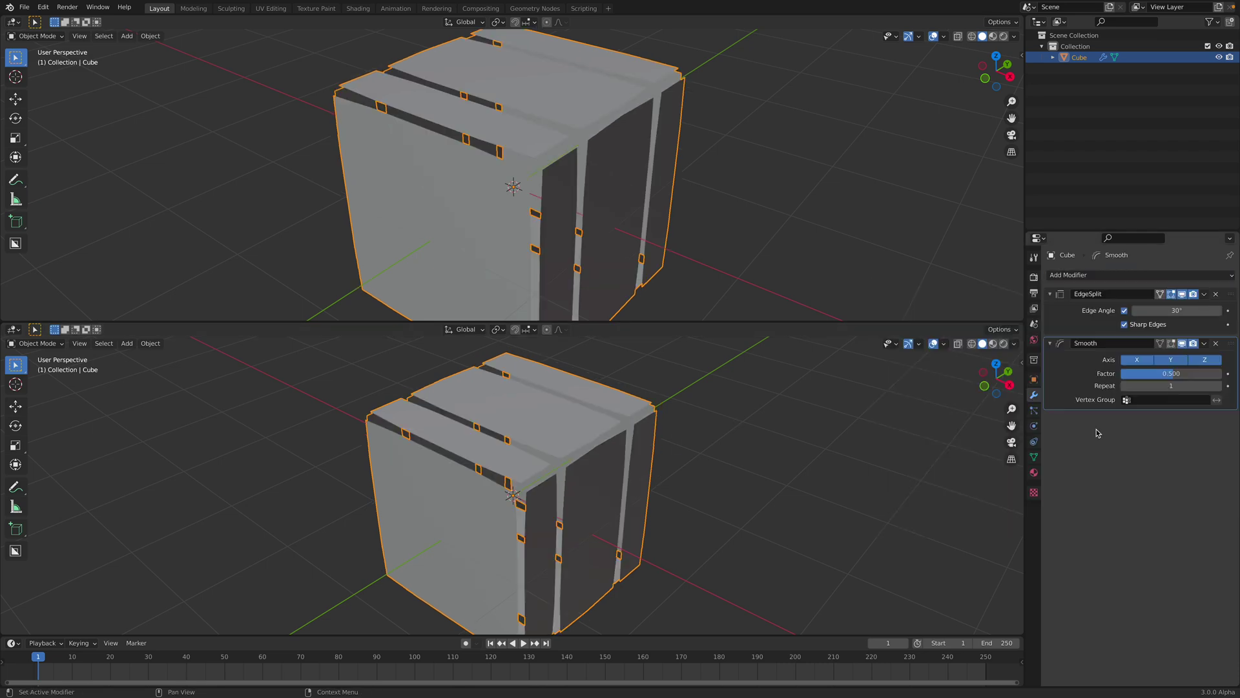
pyautogui.moveTo(866, 429); pyautogui.dragTo(768, 395, button='middle')
pyautogui.hotkey('alt', 'a')
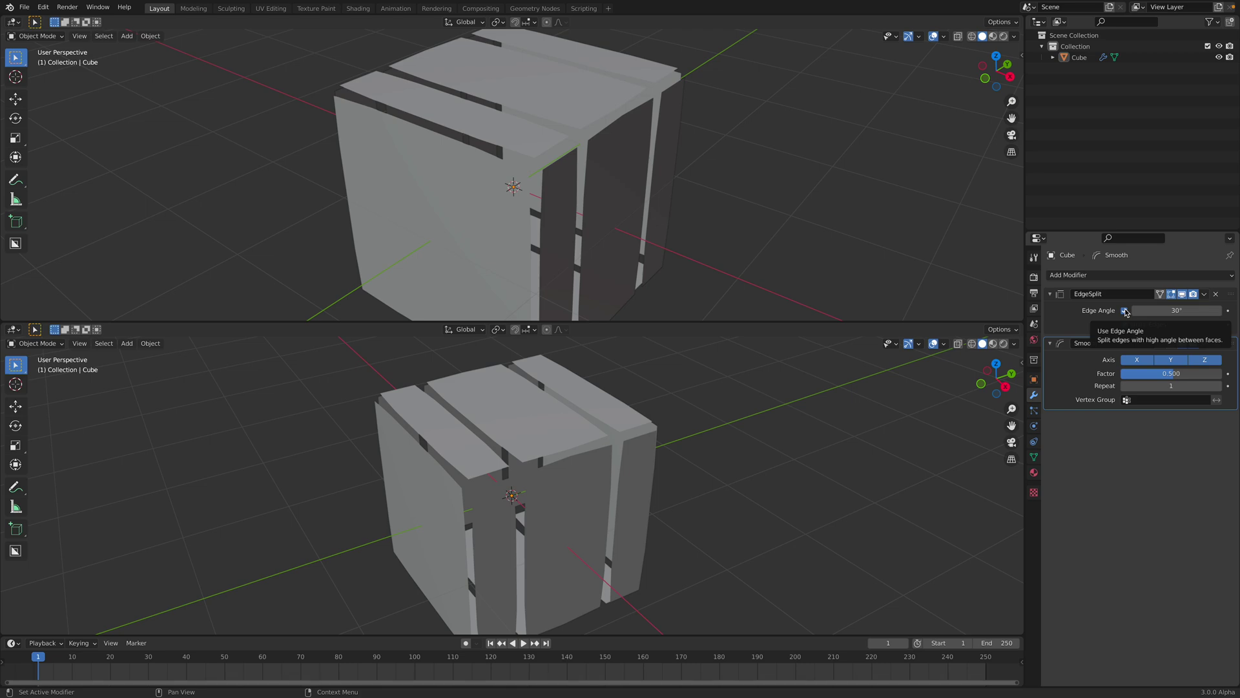
# Turn off Edge Angle in the Edge Split modifier so only the marked sharp edges split, and inspect the cube.
pyautogui.click(1125, 311)
pyautogui.moveTo(723, 423); pyautogui.dragTo(833, 440, button='middle')
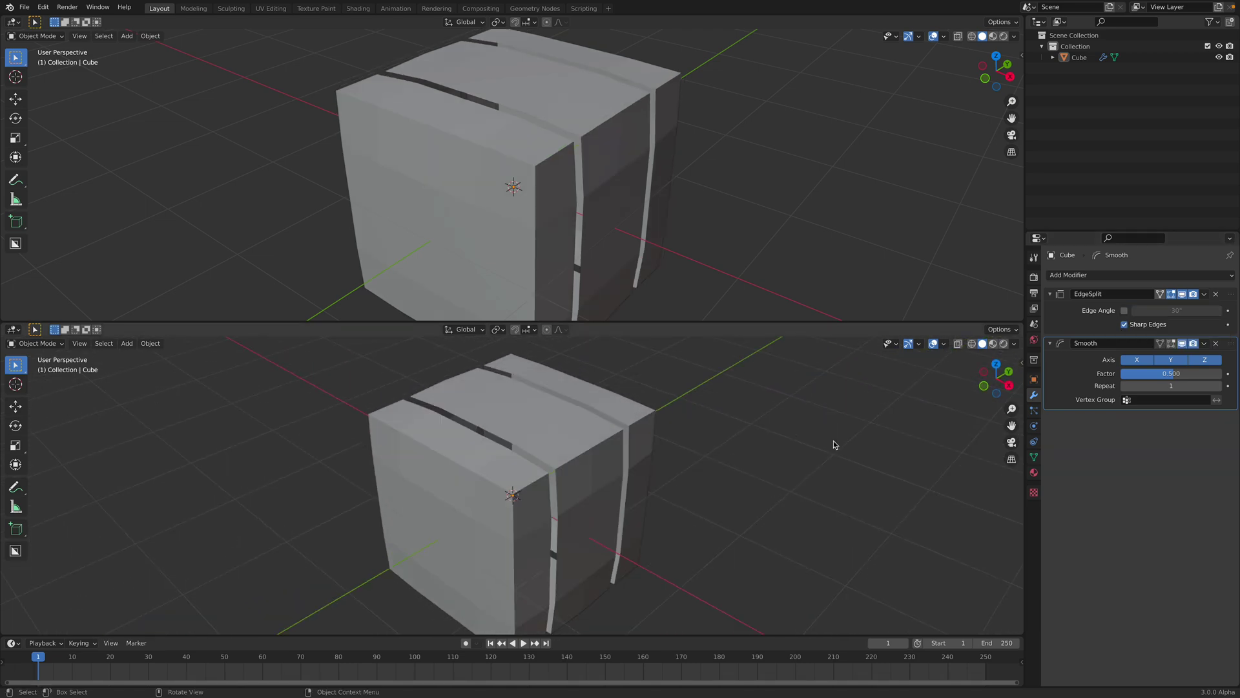
pyautogui.moveTo(582, 452); pyautogui.dragTo(594, 491, button='middle')
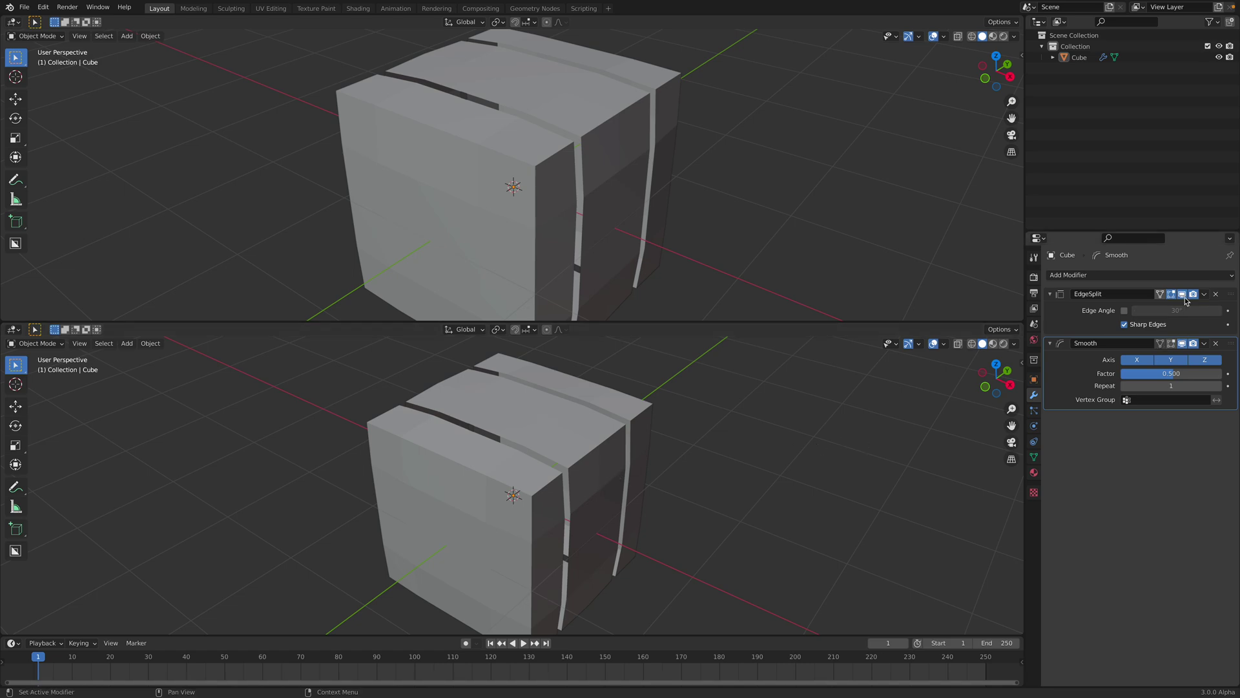
# Remove the Edge Split and Smooth modifiers from the cube and select the cube again.
pyautogui.click(1217, 295)
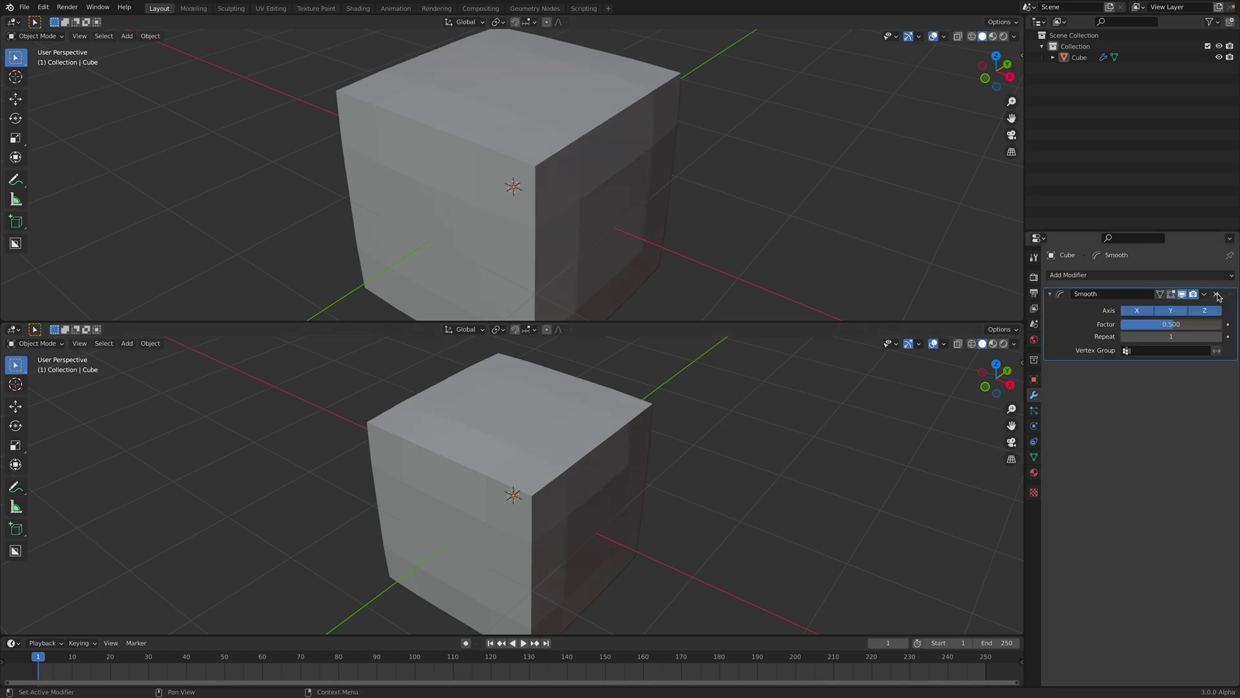
pyautogui.click(1217, 295)
pyautogui.moveTo(659, 452); pyautogui.dragTo(623, 450, button='middle')
pyautogui.click(623, 450)
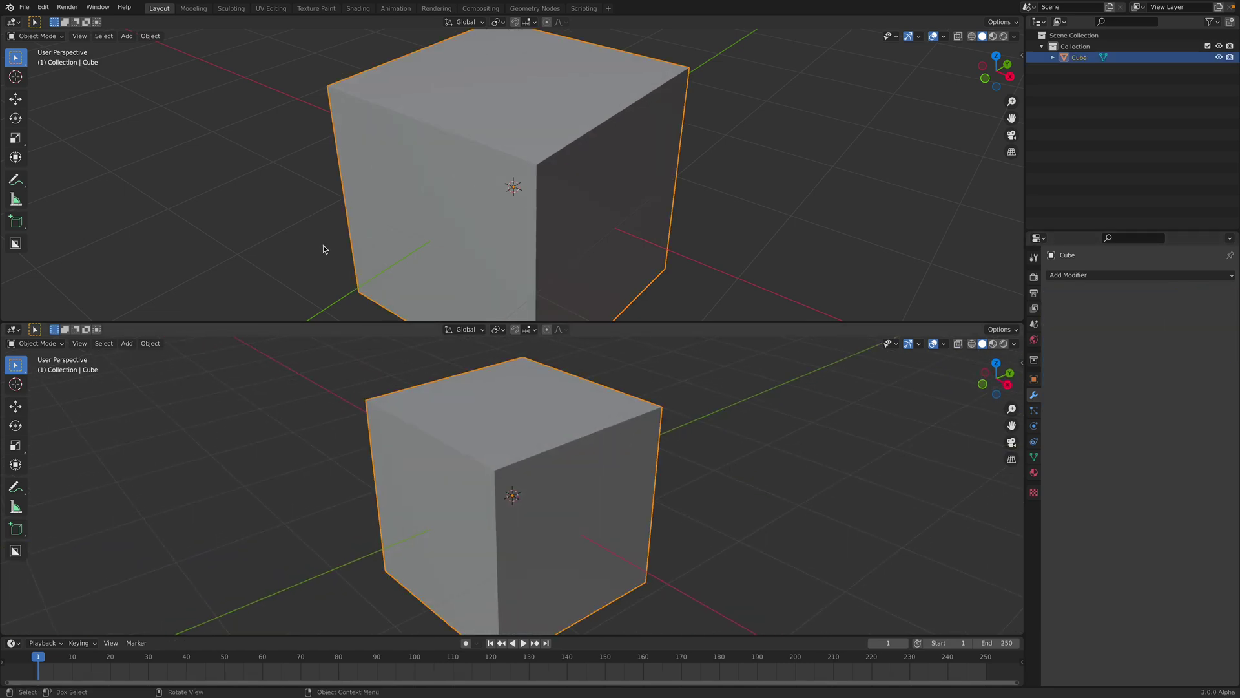
# Change the upper area to the Geometry Node Editor and create a new node tree for the cube.
pyautogui.click(14, 22)
pyautogui.click(45, 125)
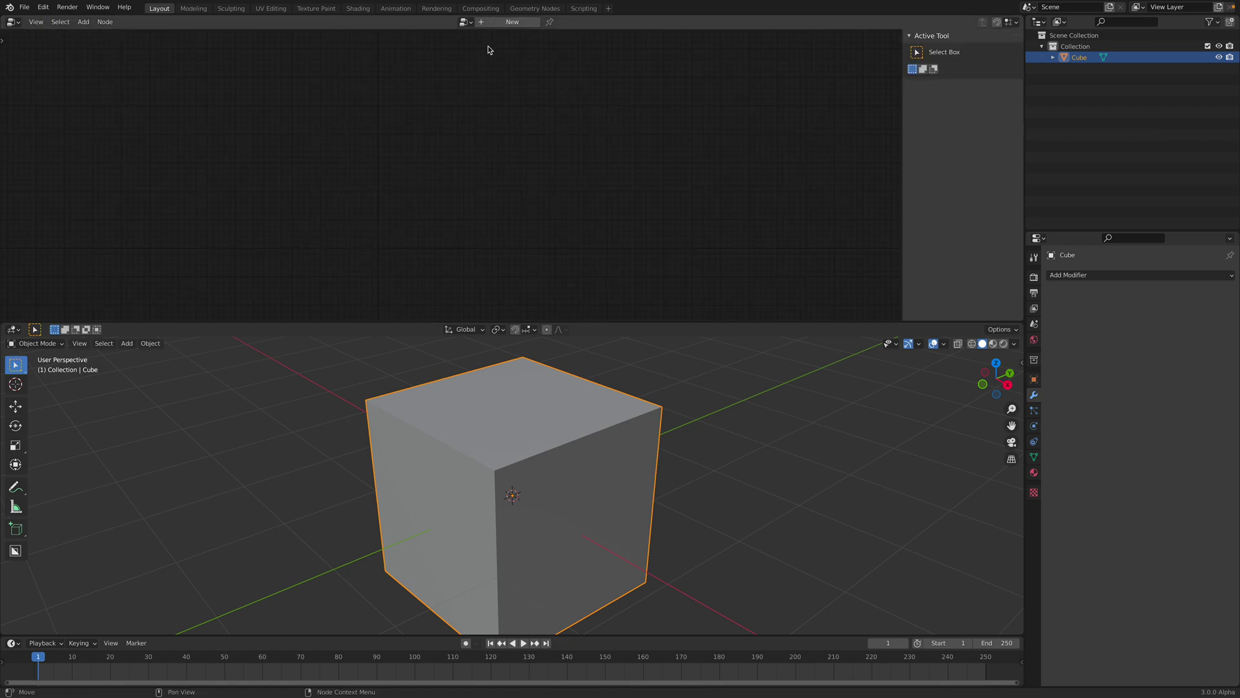
pyautogui.click(489, 22)
# Add an Edge Split node on the link between Group Input and Group Output and place it midway above them.
pyautogui.hotkey('shift', 'a')
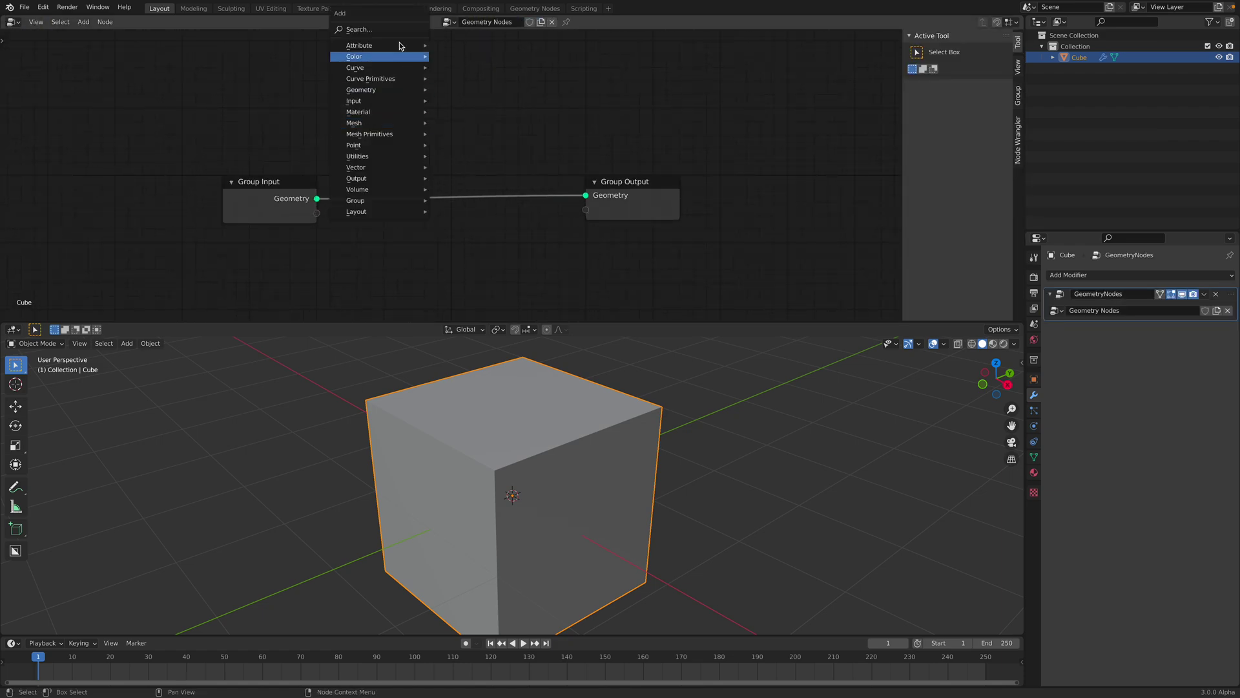
pyautogui.click(399, 30)
pyautogui.write('ed')
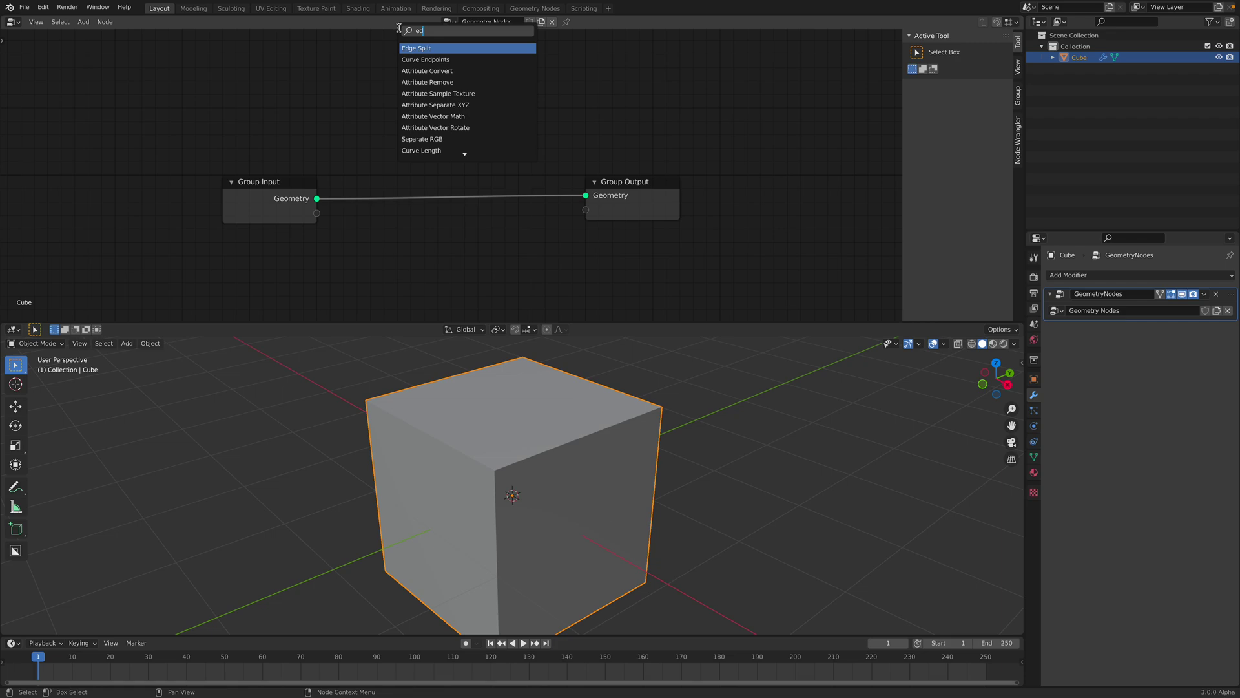
pyautogui.press('Return')
pyautogui.click(370, 198)
pyautogui.moveTo(396, 170); pyautogui.dragTo(403, 120, button='middle')
pyautogui.scroll(3, 423, 157)
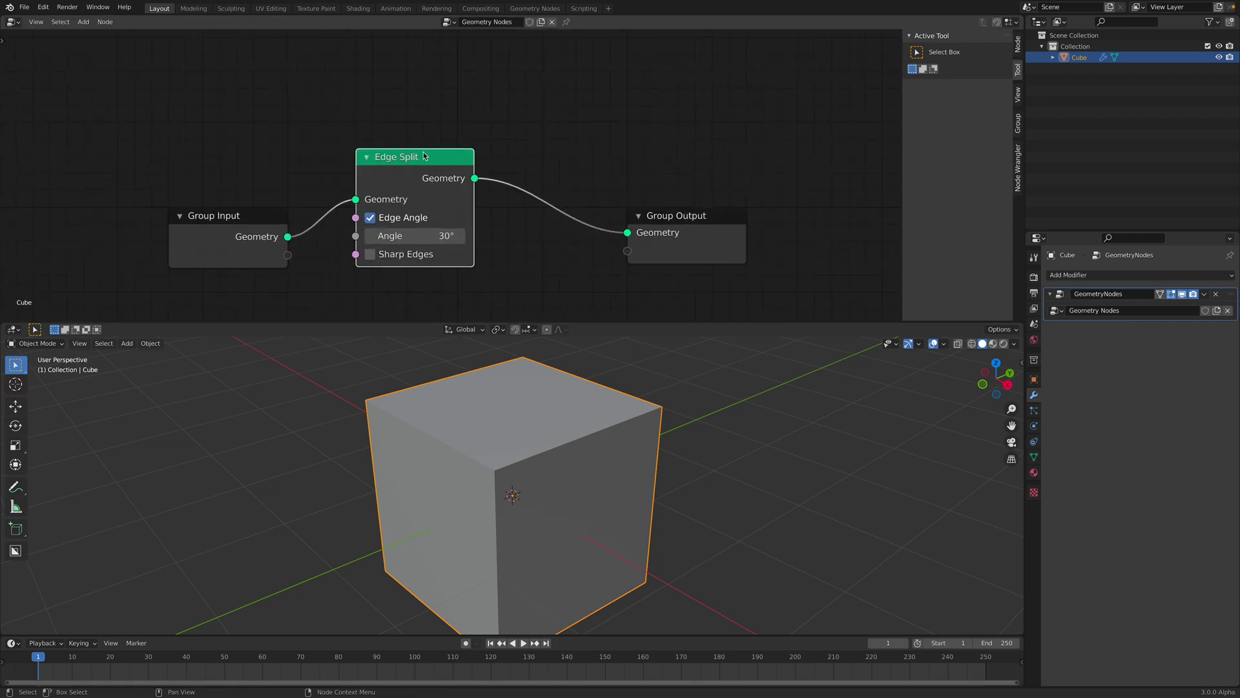
pyautogui.moveTo(423, 155); pyautogui.dragTo(476, 124)
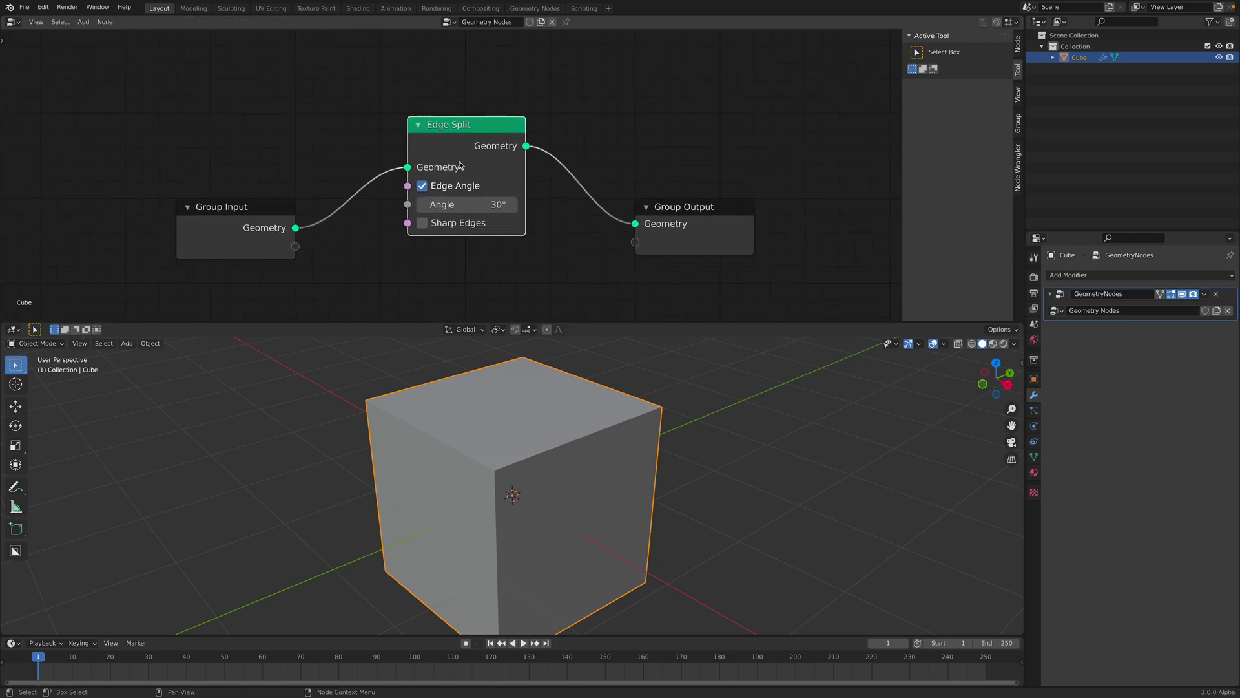
# Turn off Edge Angle and turn on Sharp Edges in the Edge Split node, and move Group Output farther away from it.
pyautogui.click(438, 189)
pyautogui.click(438, 225)
pyautogui.scroll(-1, 531, 393)
pyautogui.moveTo(549, 416); pyautogui.dragTo(556, 421, button='middle')
pyautogui.moveTo(713, 207); pyautogui.dragTo(766, 205)
pyautogui.hotkey('shift', 'a')
pyautogui.write('s')
pyautogui.write('smoo')
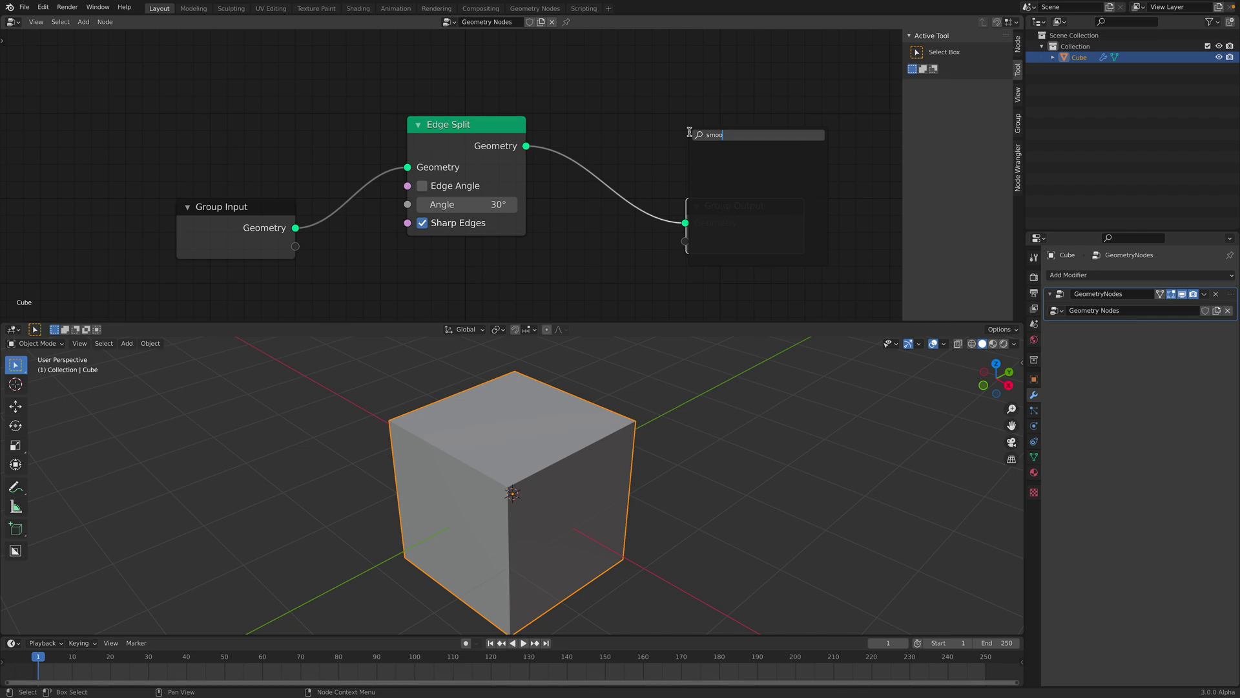
pyautogui.press('Escape')
# Insert a Subdivision Surface node between the Edge Split and Group Output nodes.
pyautogui.hotkey('shift', 'a')
pyautogui.click(647, 110)
pyautogui.write('sub')
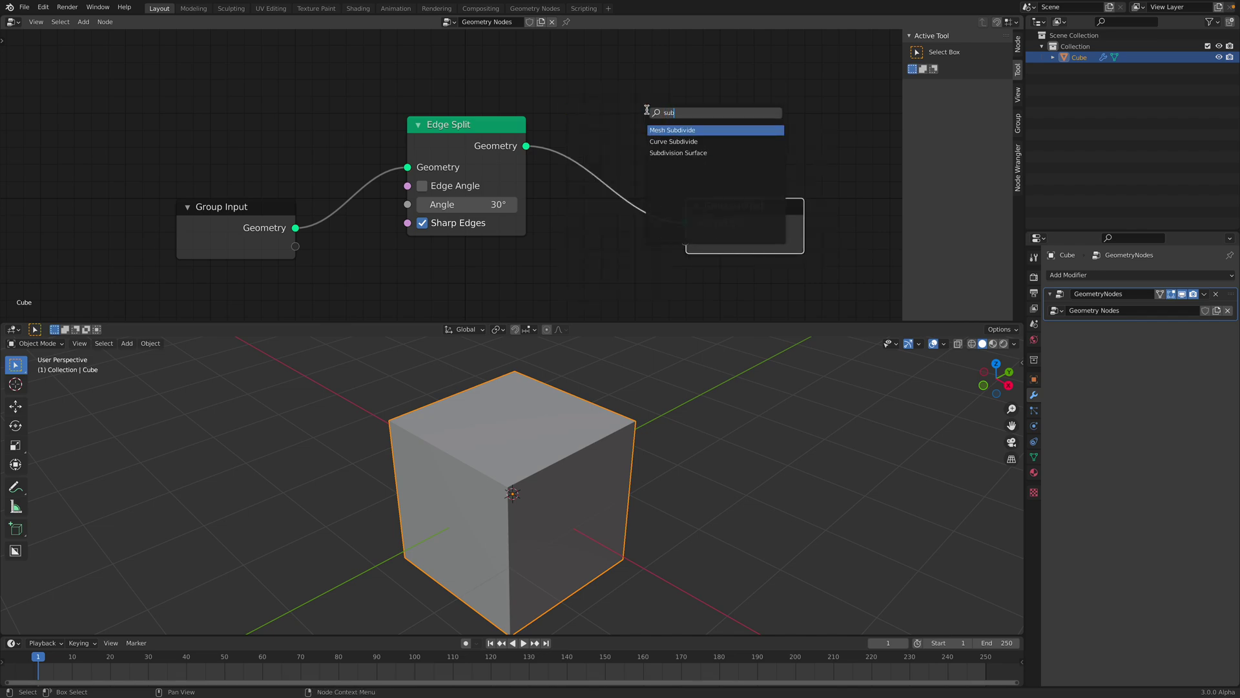
pyautogui.press('Down')
pyautogui.press('Down')
pyautogui.press('Return')
pyautogui.click(636, 179)
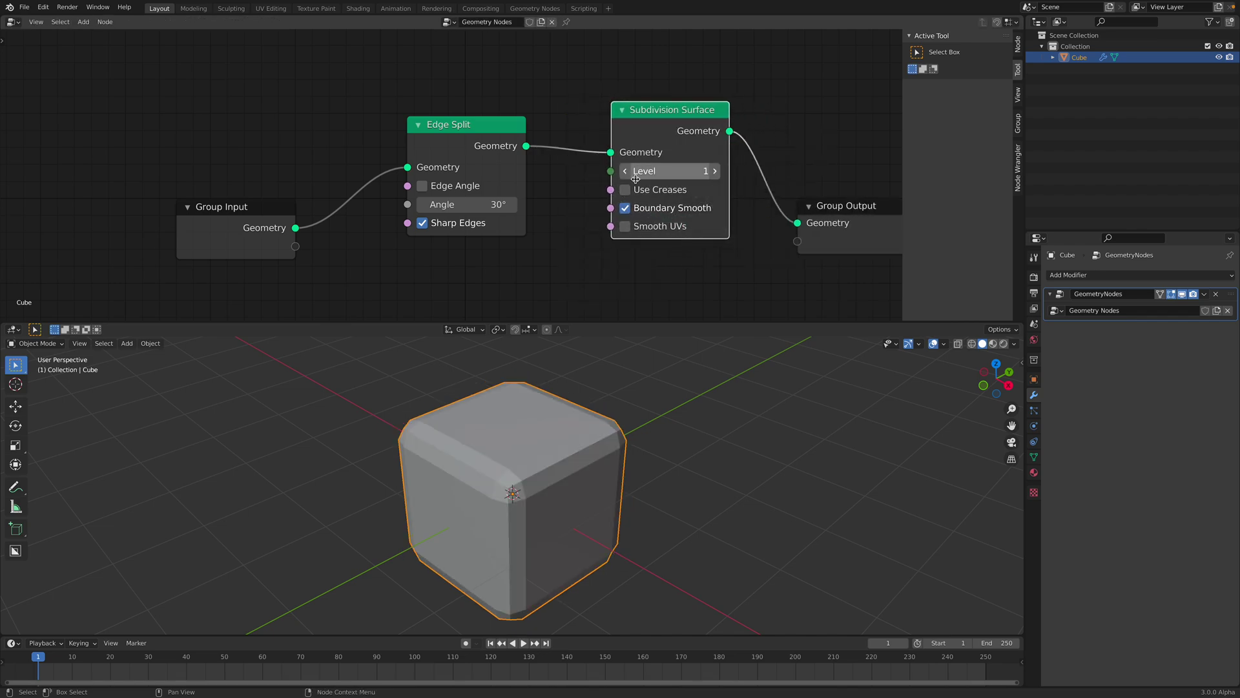
pyautogui.click(633, 196)
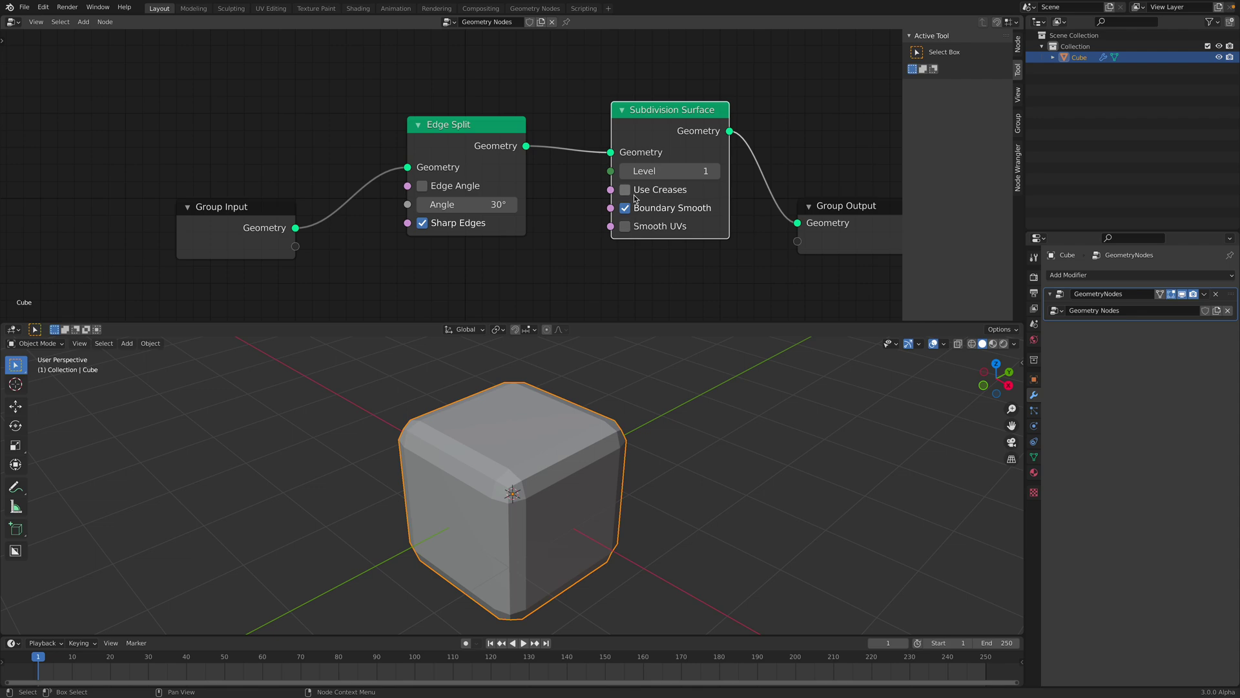
pyautogui.click(639, 227)
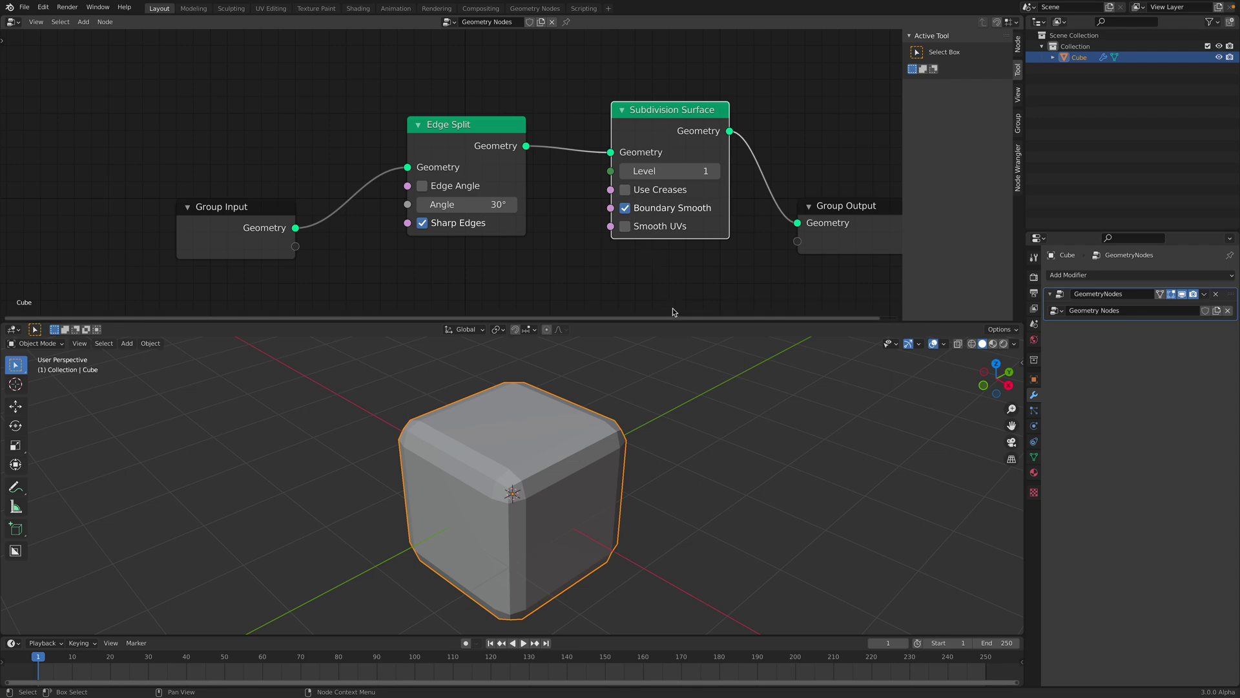
pyautogui.moveTo(663, 258); pyautogui.dragTo(592, 239, button='middle')
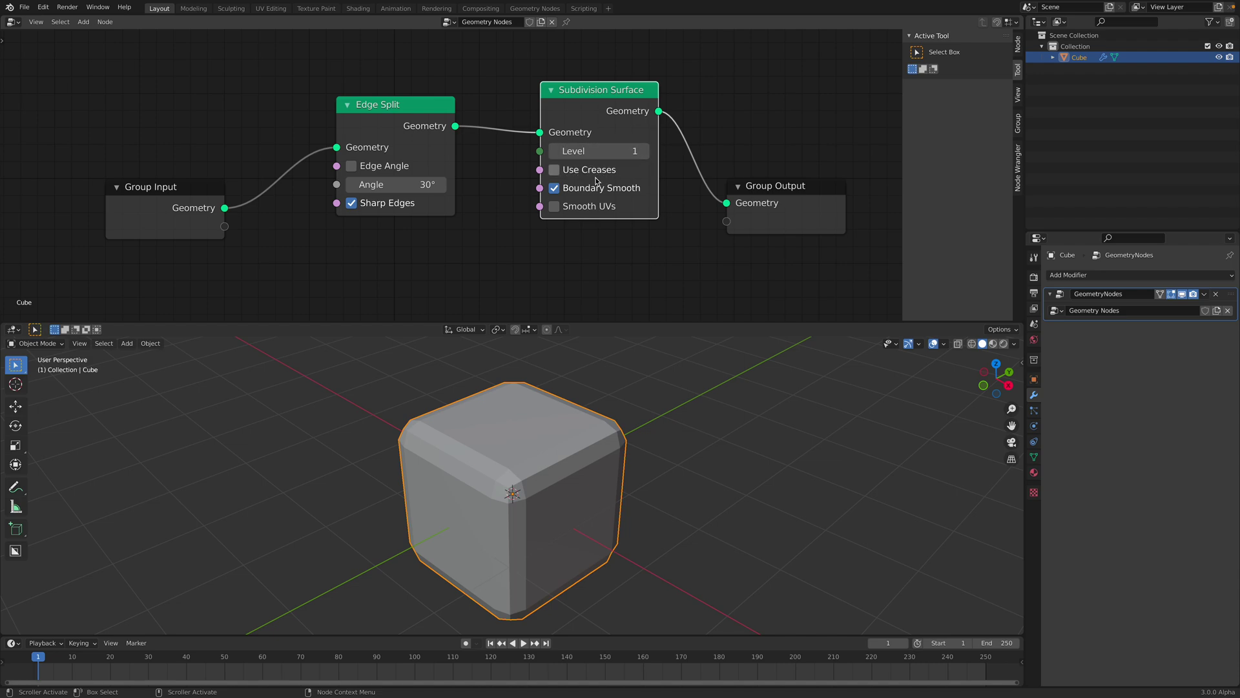
# Save the file to the Desktop as GM_edge_crease_sharp_001.blend.
pyautogui.hotkey('ctrl', 's')
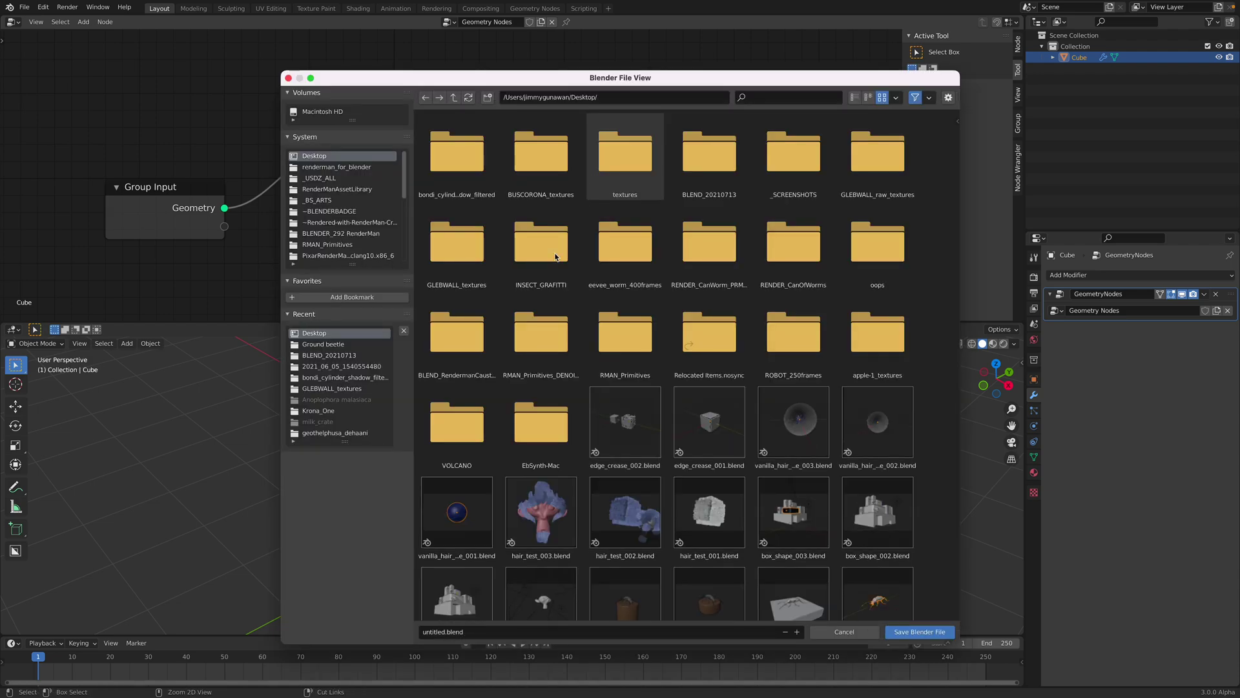
pyautogui.click(463, 631)
pyautogui.write('GM')
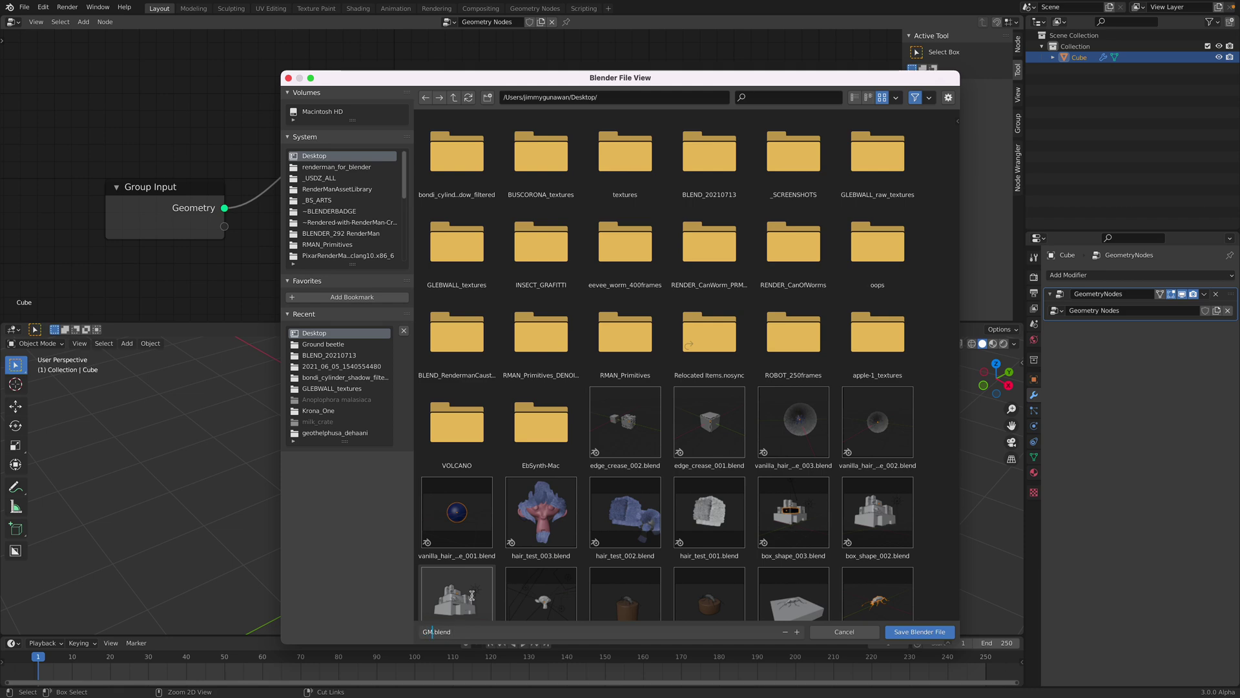
pyautogui.write('_edge_crease_sharp_001')
pyautogui.press('Return')
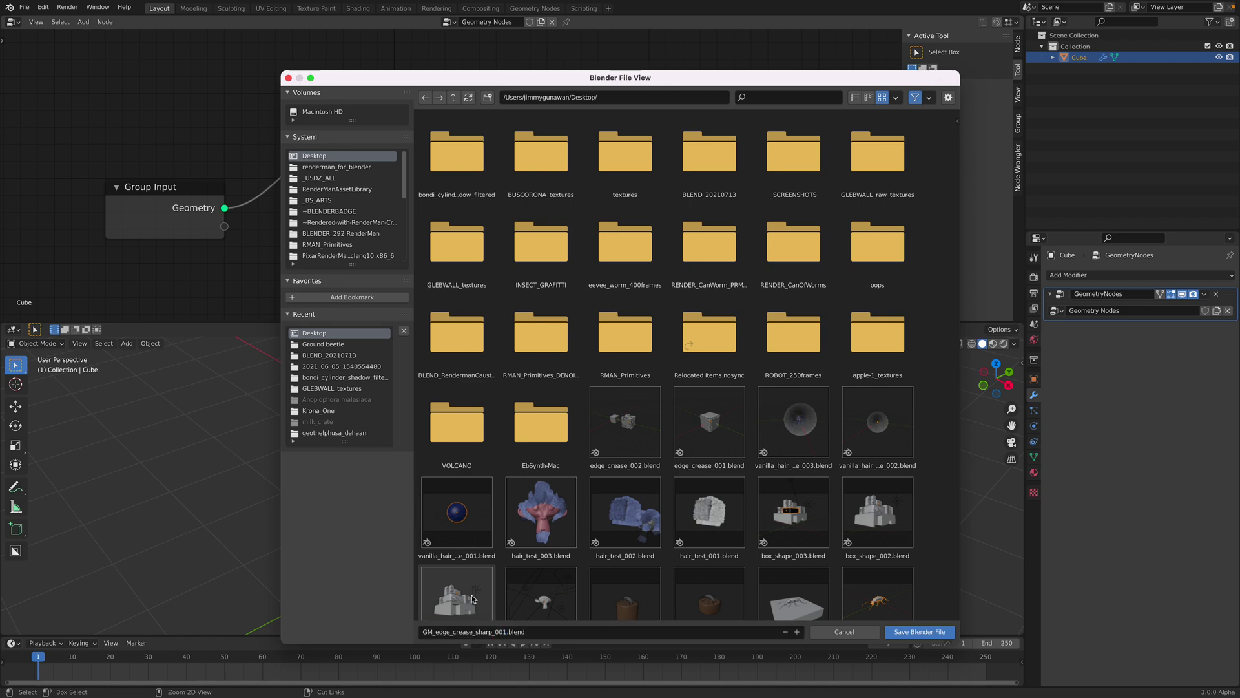
pyautogui.click(904, 632)
# Add a Smooth modifier after the Geometry Nodes modifier on the cube and set its Repeat to 4.
pyautogui.scroll(-1, 623, 431)
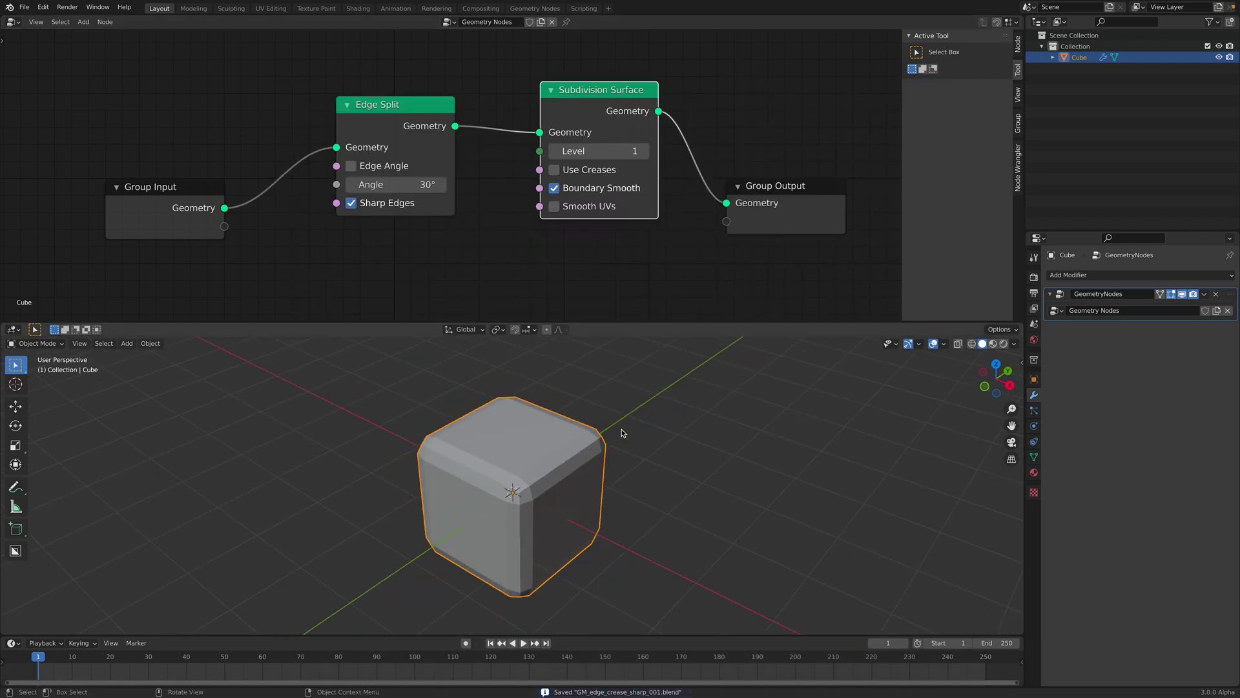
pyautogui.moveTo(651, 501); pyautogui.dragTo(607, 460, button='middle')
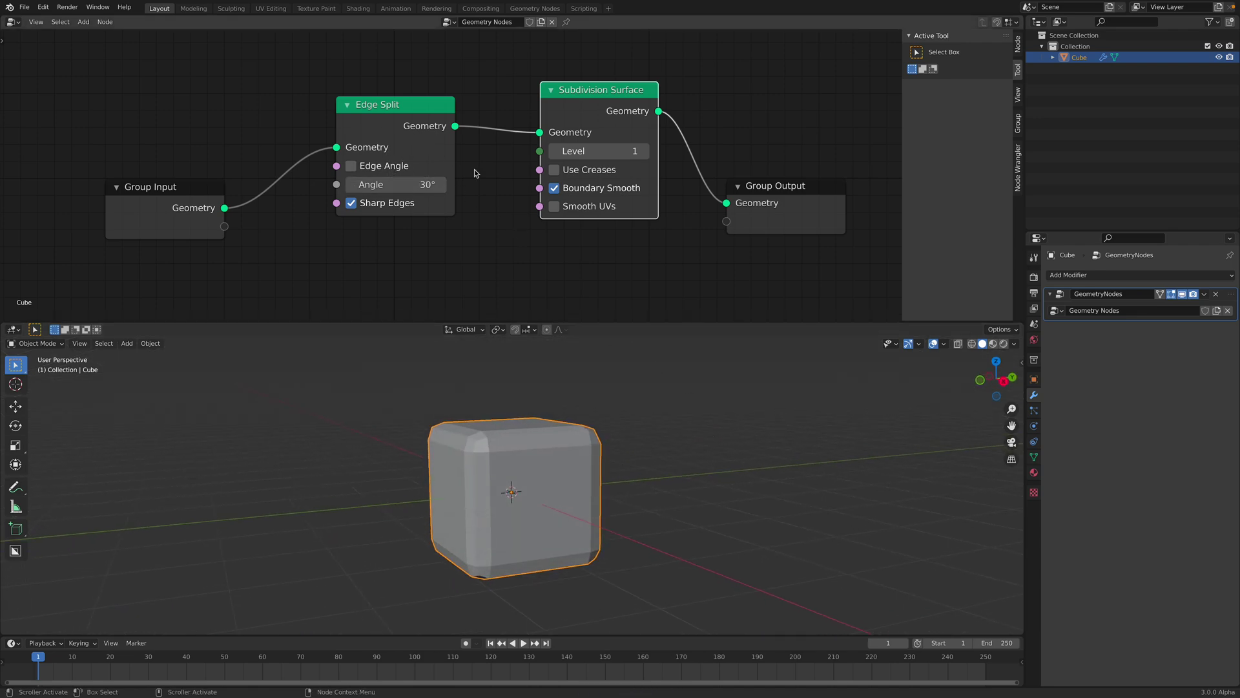
pyautogui.moveTo(544, 444); pyautogui.dragTo(506, 441, button='middle')
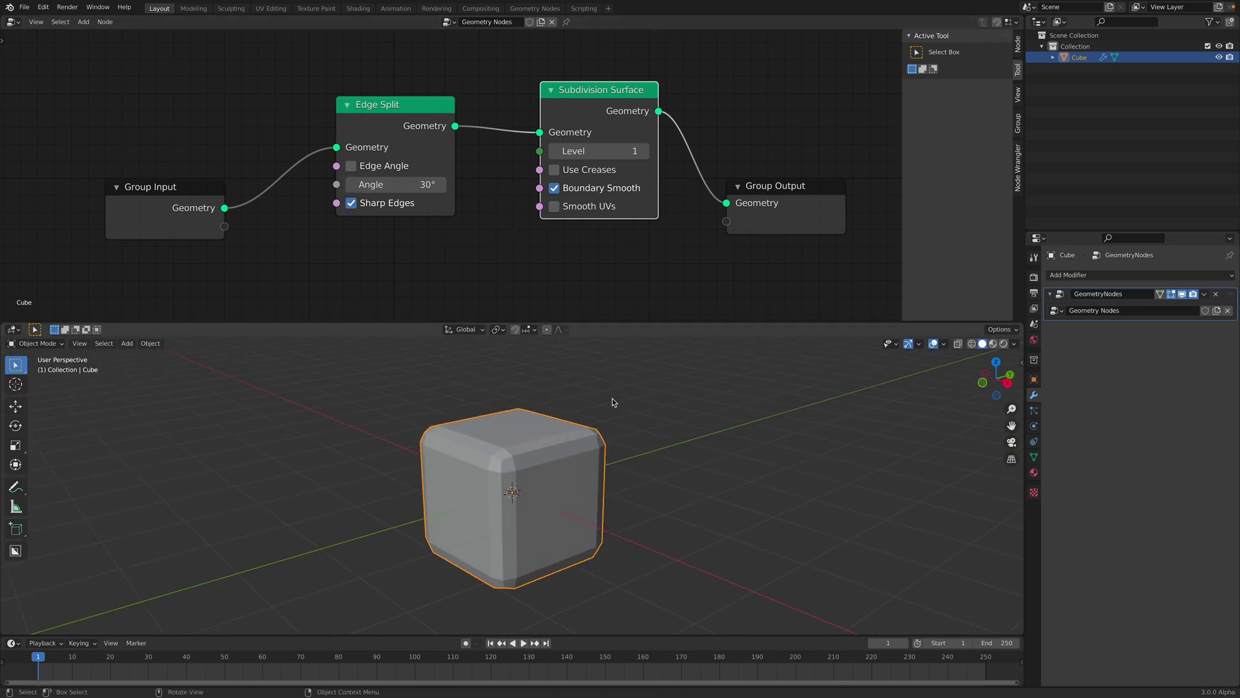
pyautogui.click(1088, 277)
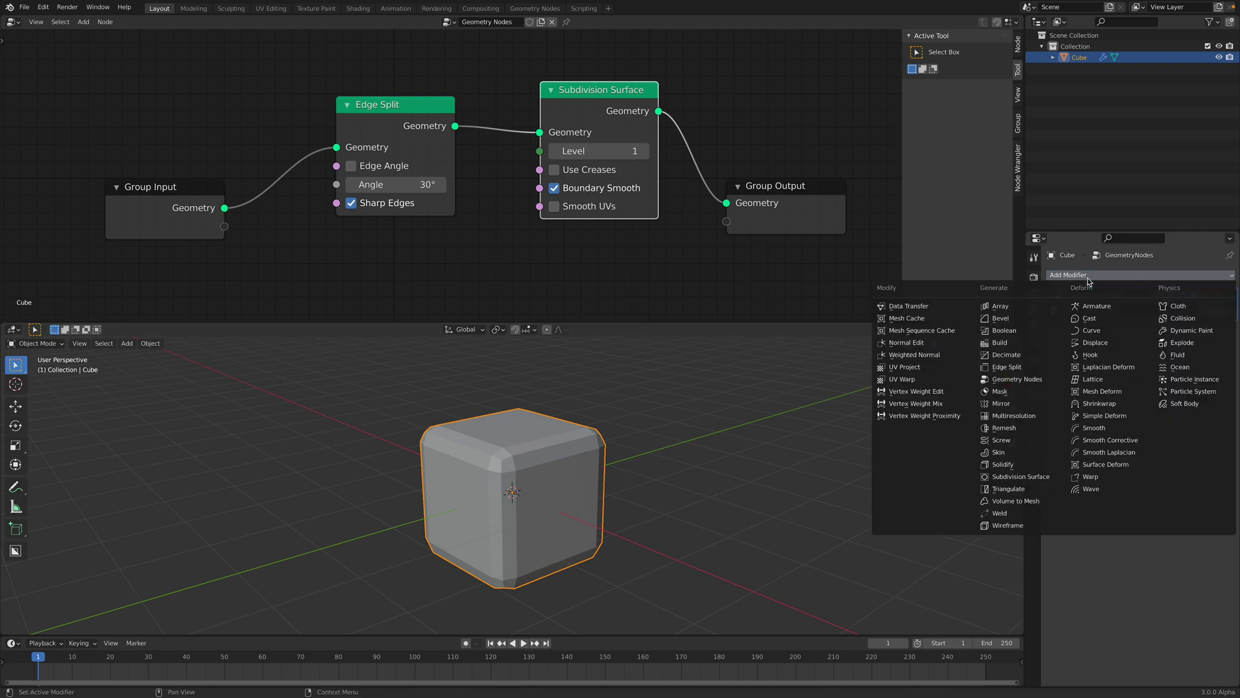
pyautogui.click(1094, 428)
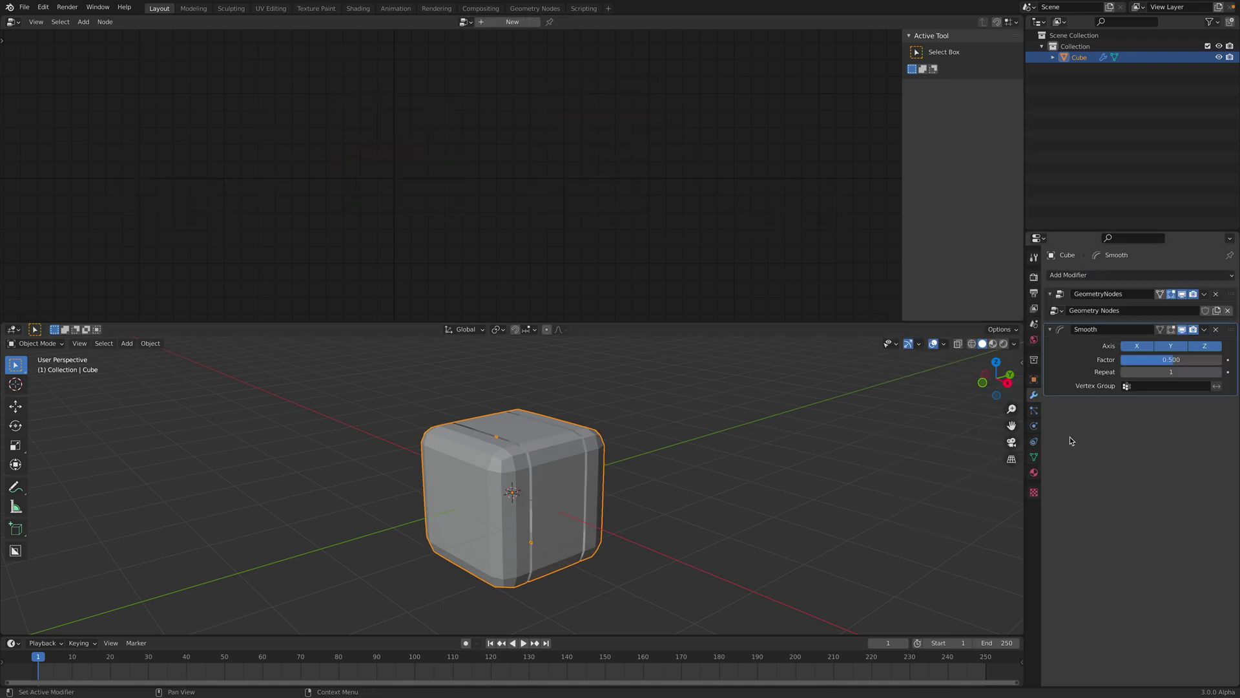
pyautogui.moveTo(671, 470); pyautogui.dragTo(687, 460, button='middle')
pyautogui.click(1217, 372)
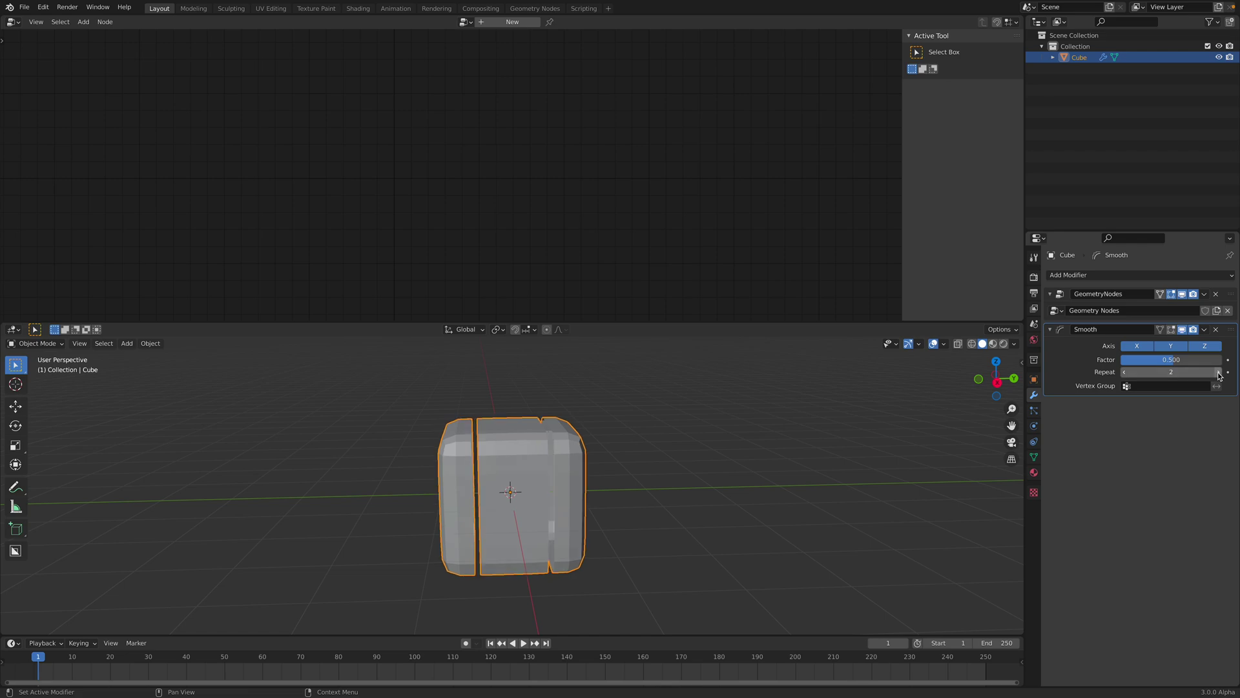
pyautogui.click(1218, 373)
pyautogui.click(1217, 372)
pyautogui.moveTo(908, 398); pyautogui.dragTo(689, 457, button='middle')
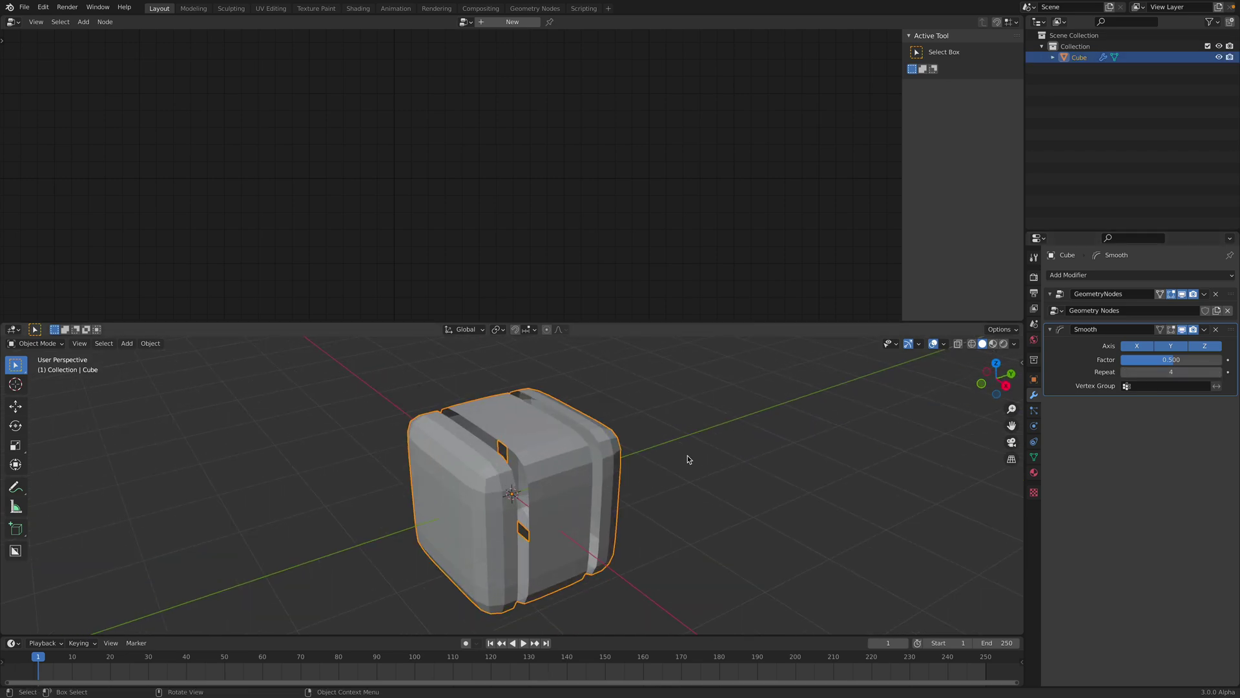
# Add a Solidify modifier after the Smooth modifier and set its Thickness to 0.08 m.
pyautogui.click(1108, 280)
pyautogui.click(1009, 471)
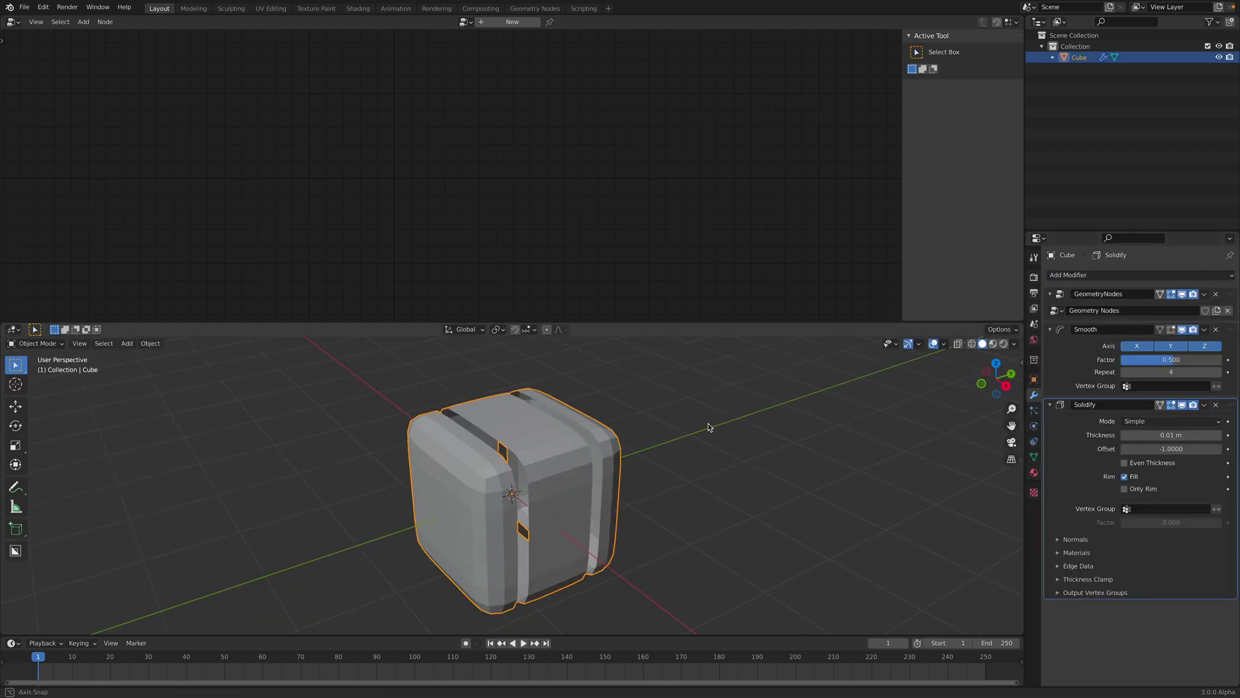
pyautogui.moveTo(1140, 436); pyautogui.dragTo(1186, 436)
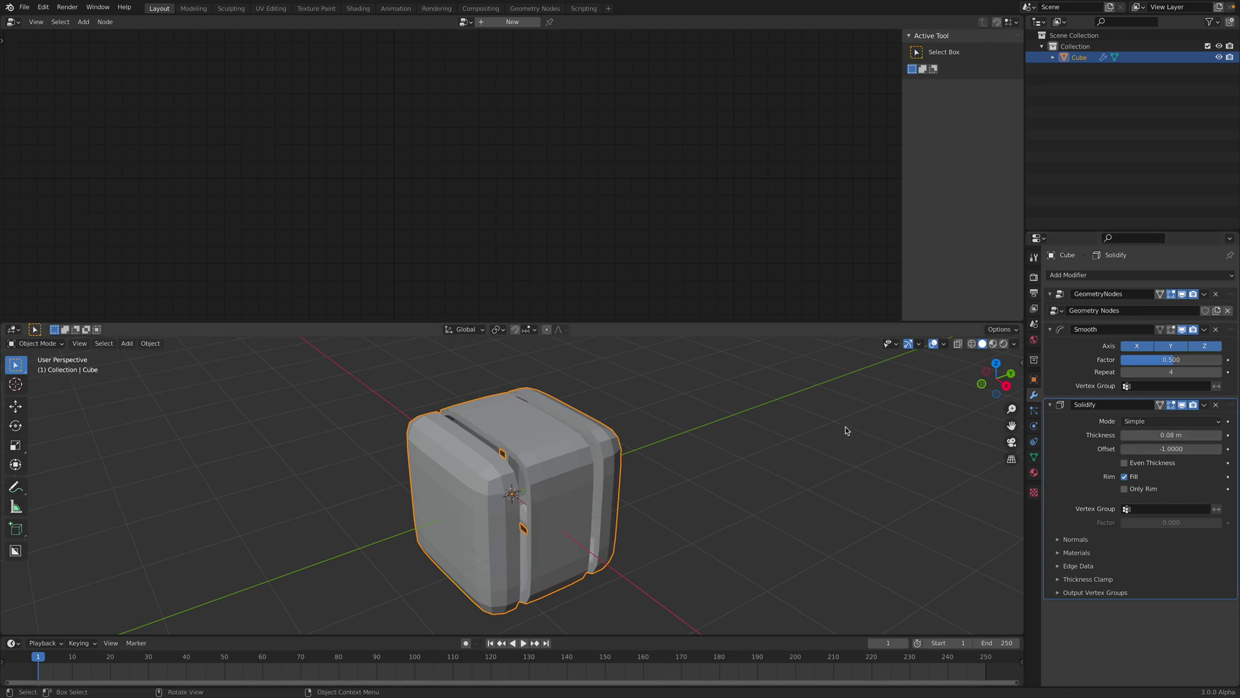
pyautogui.click(847, 429)
pyautogui.moveTo(575, 445); pyautogui.dragTo(530, 395, button='middle')
pyautogui.click(544, 432)
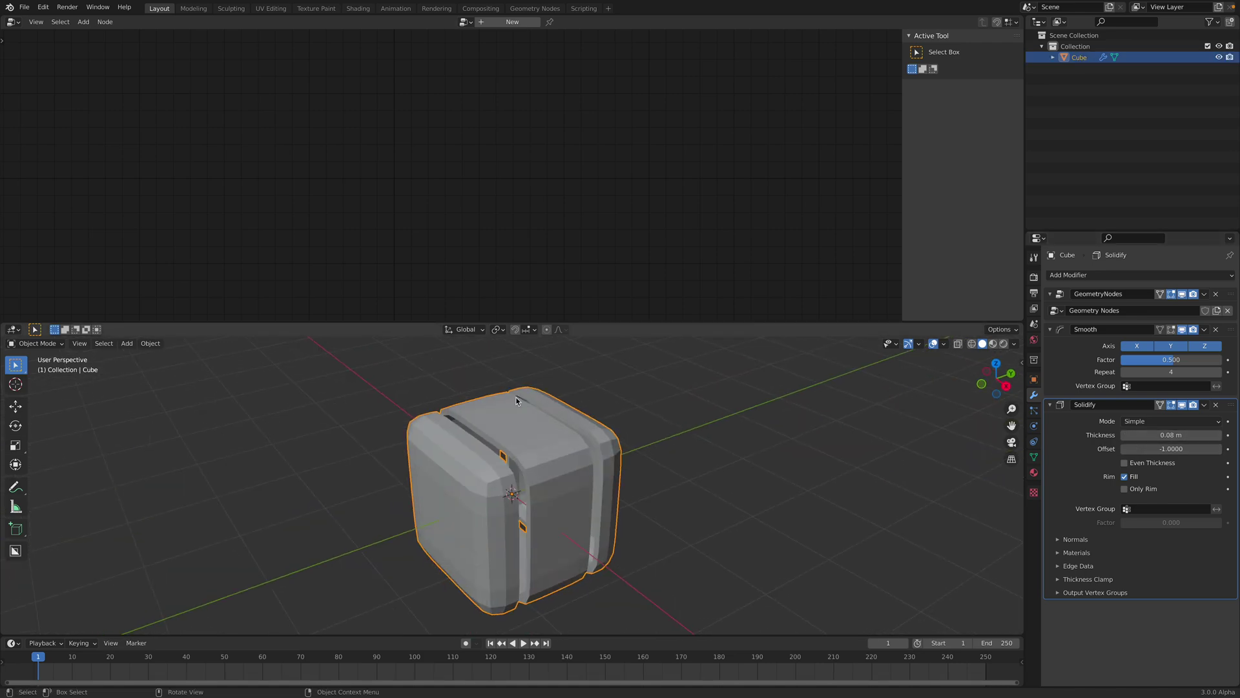
# Make the Geometry Nodes modifier active again and insert an Attribute Fill node between Subdivision Surface and Group Output.
pyautogui.click(1224, 295)
pyautogui.moveTo(691, 179); pyautogui.dragTo(585, 180, button='middle')
pyautogui.moveTo(683, 185); pyautogui.dragTo(812, 188)
pyautogui.hotkey('shift', 'a')
pyautogui.write('s')
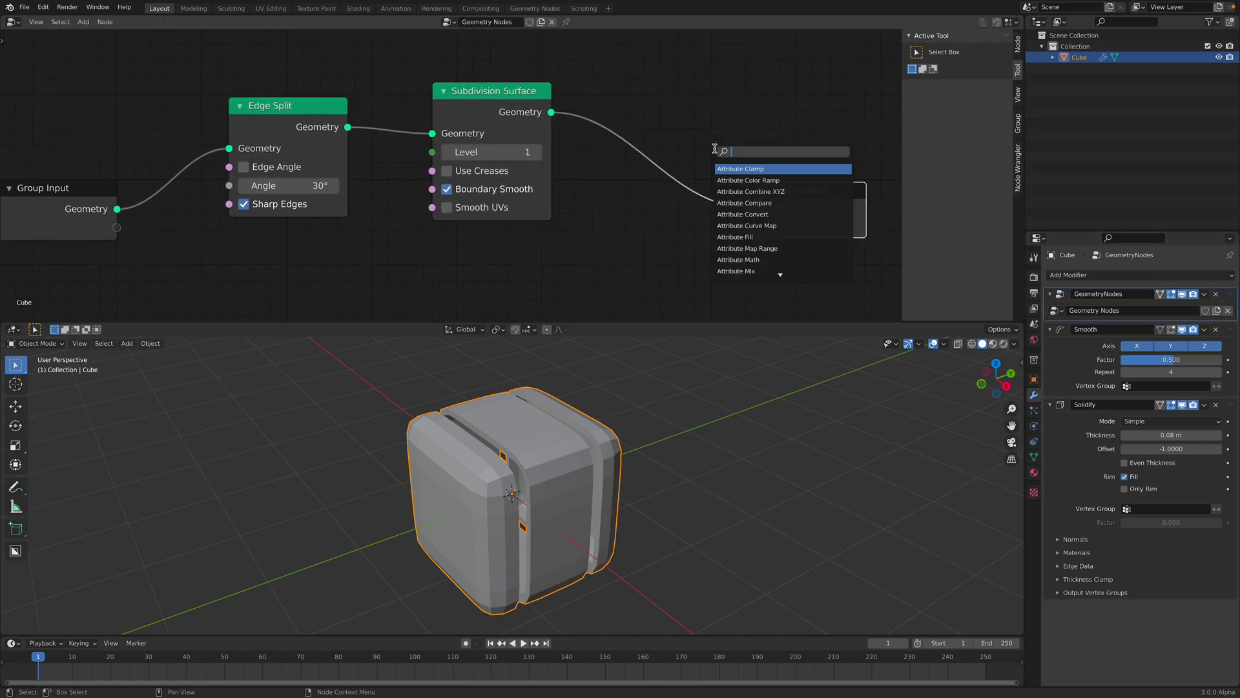
pyautogui.write('fill')
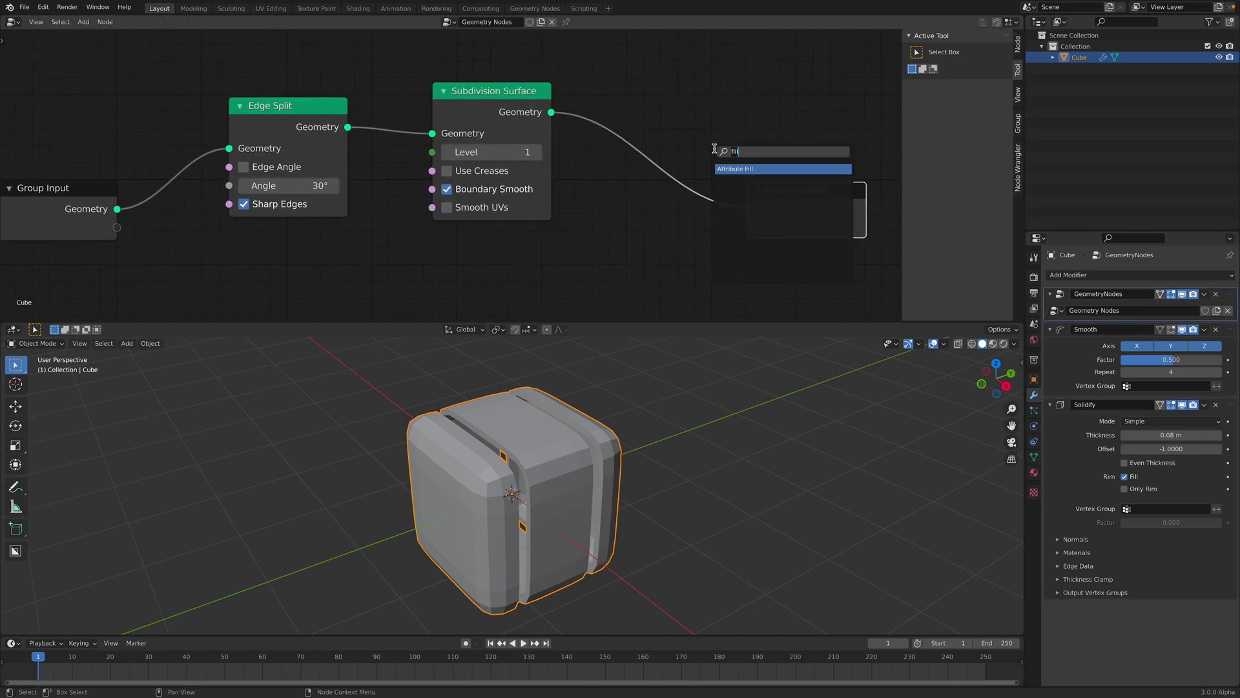
pyautogui.press('Return')
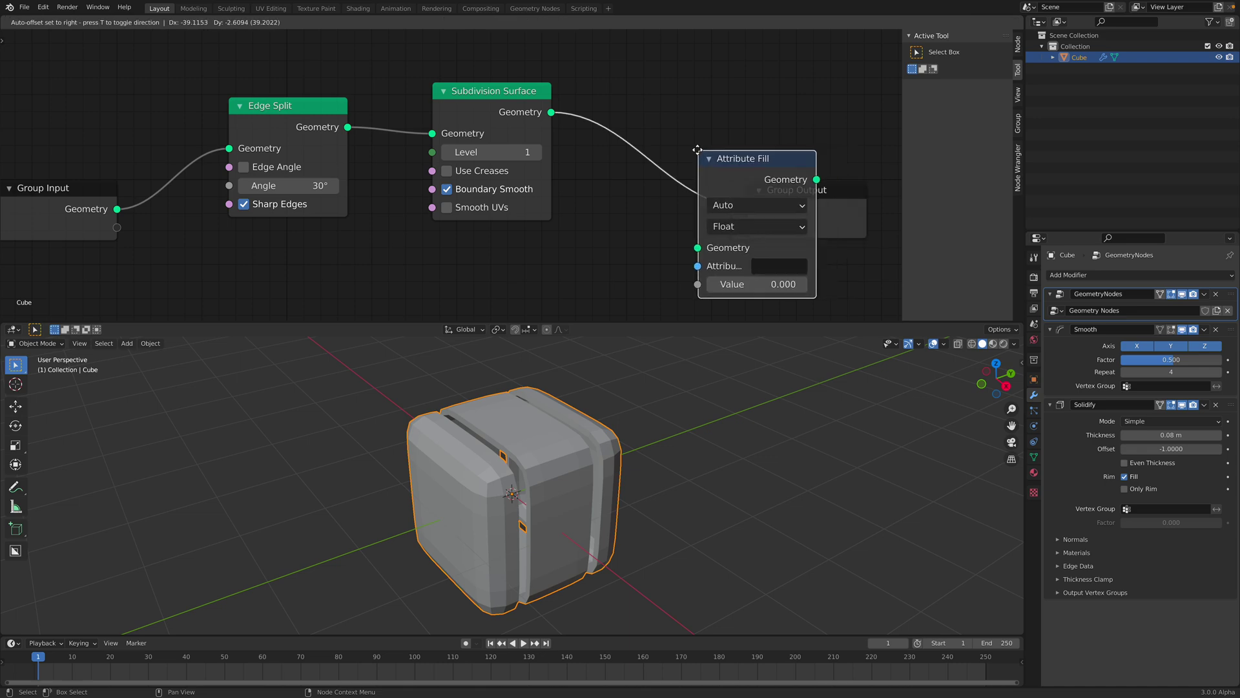
pyautogui.click(675, 134)
# Set the Attribute Fill node to Boolean, turn on its Value and choose shade_smooth as the attribute.
pyautogui.click(724, 201)
pyautogui.click(701, 296)
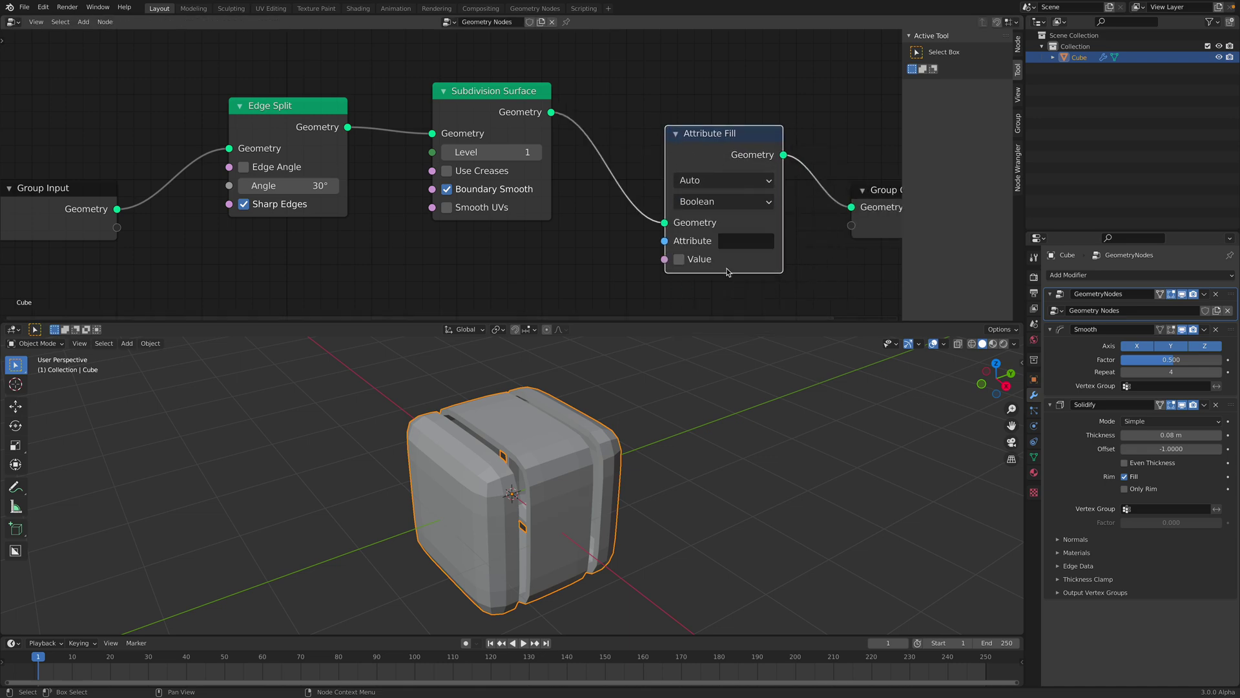
pyautogui.click(751, 245)
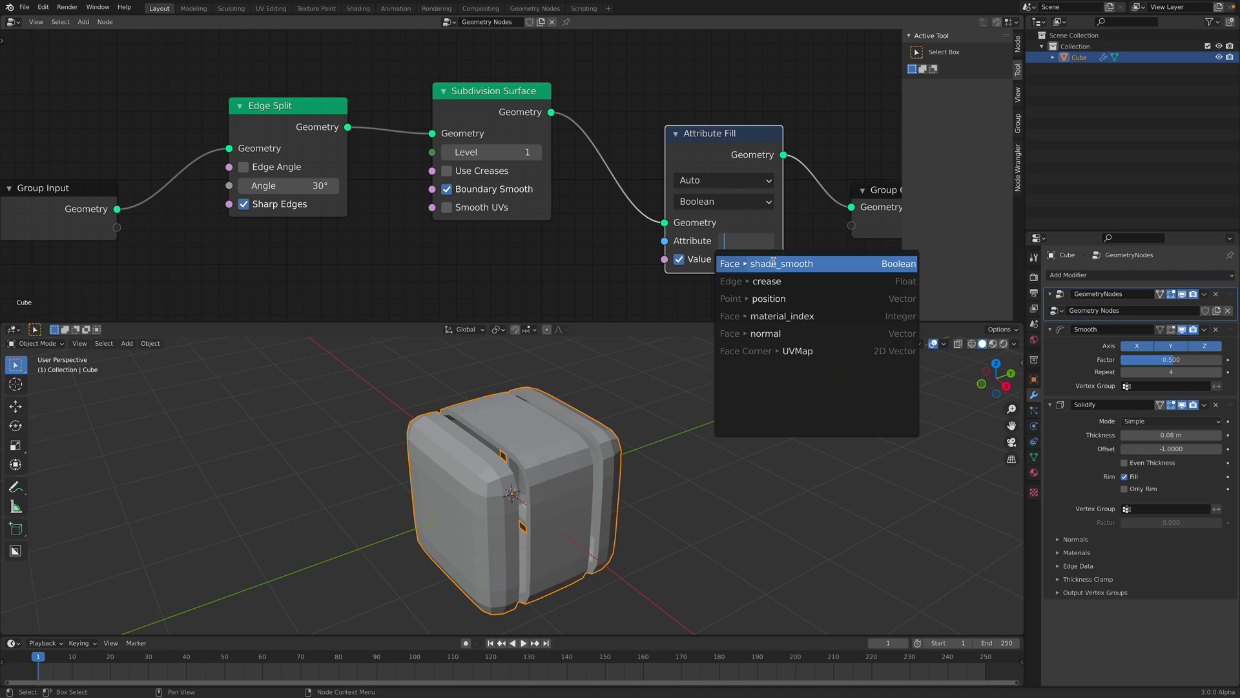
pyautogui.click(773, 263)
pyautogui.click(646, 362)
# Save the file and set the Solidify modifier's Thickness to 0.064 m.
pyautogui.moveTo(646, 362)
pyautogui.mouseDown(button='middle')
pyautogui.moveTo(586, 401)
pyautogui.moveTo(650, 391)
pyautogui.mouseUp(button='middle')
pyautogui.hotkey('ctrl', 's')
pyautogui.moveTo(1180, 437)
pyautogui.mouseDown()
pyautogui.moveTo(1149, 436)
pyautogui.moveTo(1172, 435)
pyautogui.mouseUp()
pyautogui.moveTo(607, 433); pyautogui.dragTo(678, 472, button='middle')
# In Edit Mode, mark the edge loop crossing the two existing sharp loops as sharp, and return to Object Mode.
pyautogui.click(544, 435)
pyautogui.press('Tab')
pyautogui.moveTo(544, 435); pyautogui.dragTo(579, 442, button='middle')
pyautogui.keyDown('alt'); pyautogui.click(545, 426); pyautogui.keyUp('alt')
pyautogui.click(581, 440)
pyautogui.keyDown('alt'); pyautogui.click(582, 441); pyautogui.keyUp('alt')
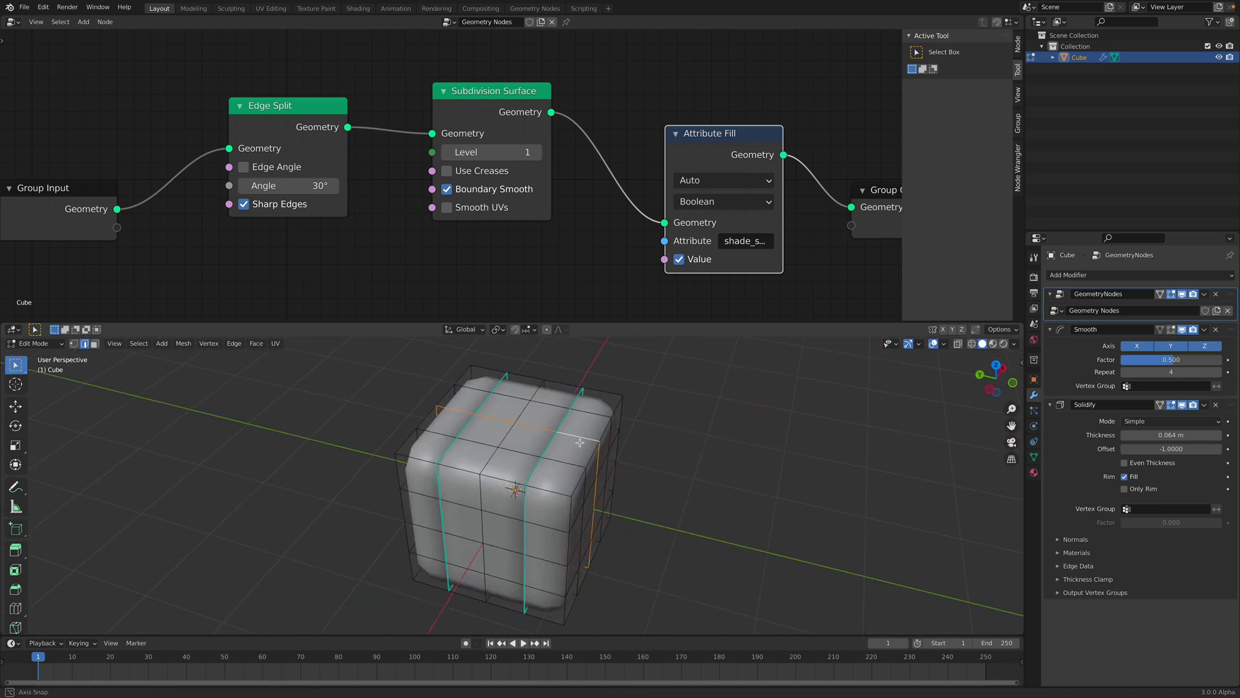
pyautogui.click(233, 347)
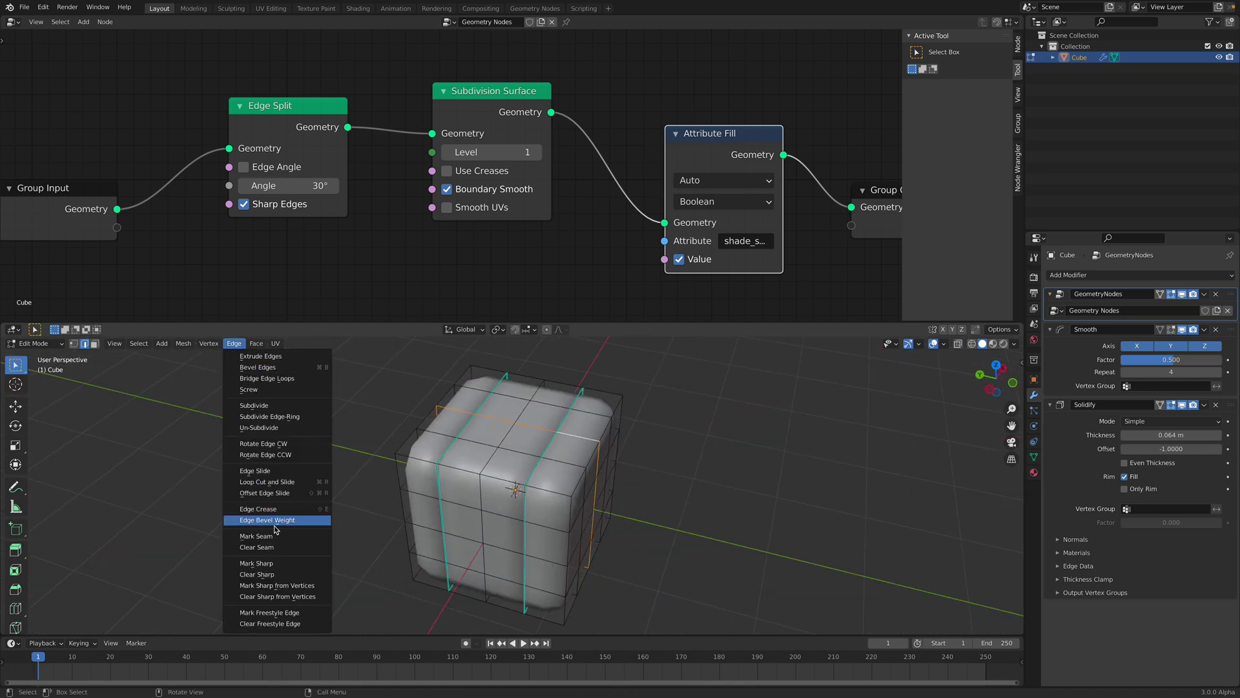
pyautogui.click(283, 564)
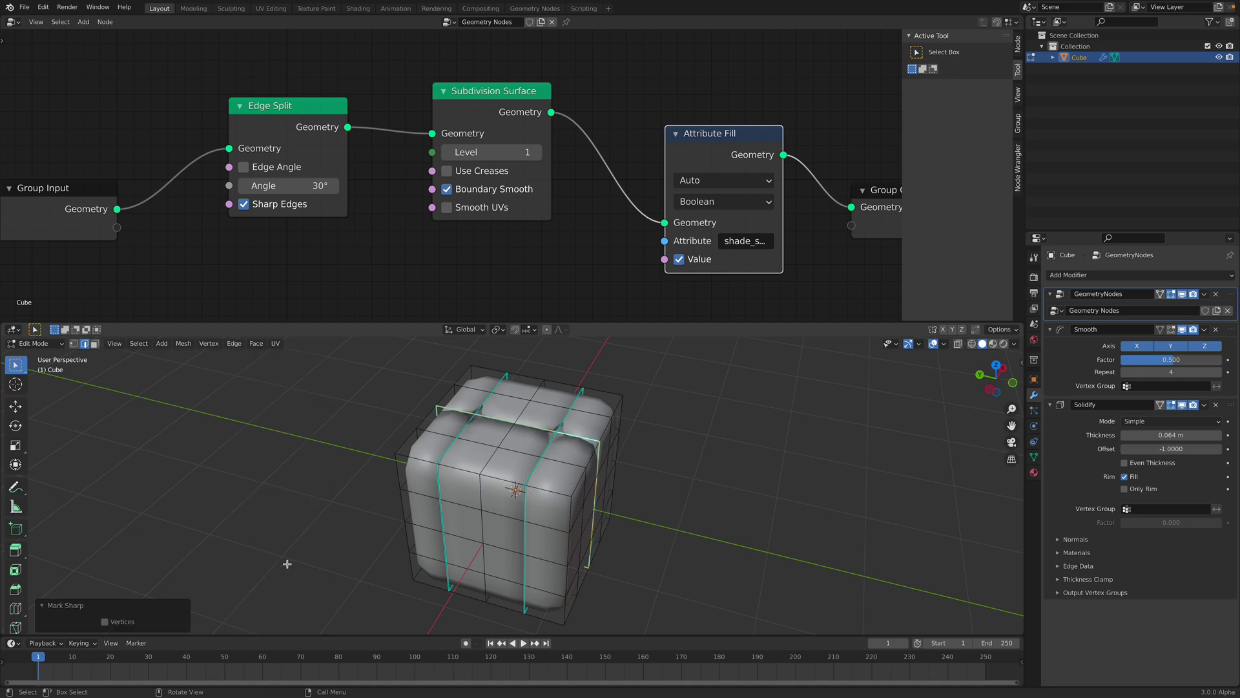
pyautogui.moveTo(569, 493); pyautogui.dragTo(502, 478, button='middle')
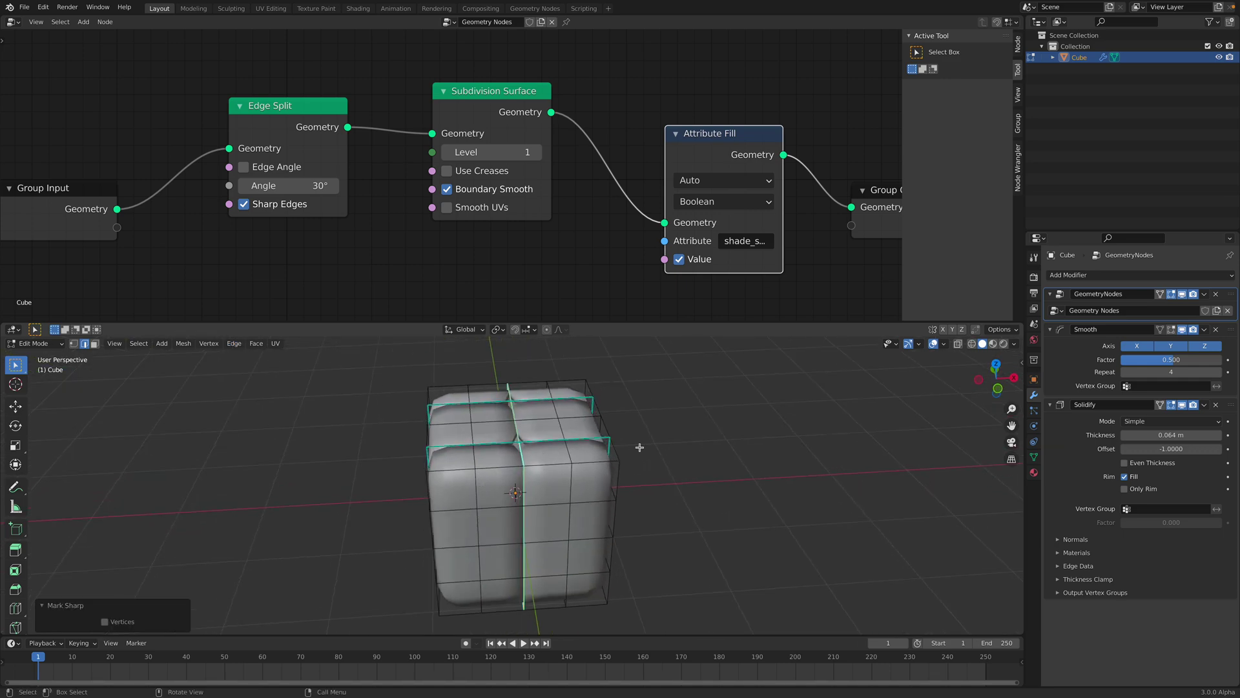
pyautogui.press('Tab')
pyautogui.moveTo(582, 420); pyautogui.dragTo(710, 465, button='middle')
# Save the file and save an incremented version of it as GM_edge_crease_sharp_002.blend.
pyautogui.hotkey('ctrl', 's')
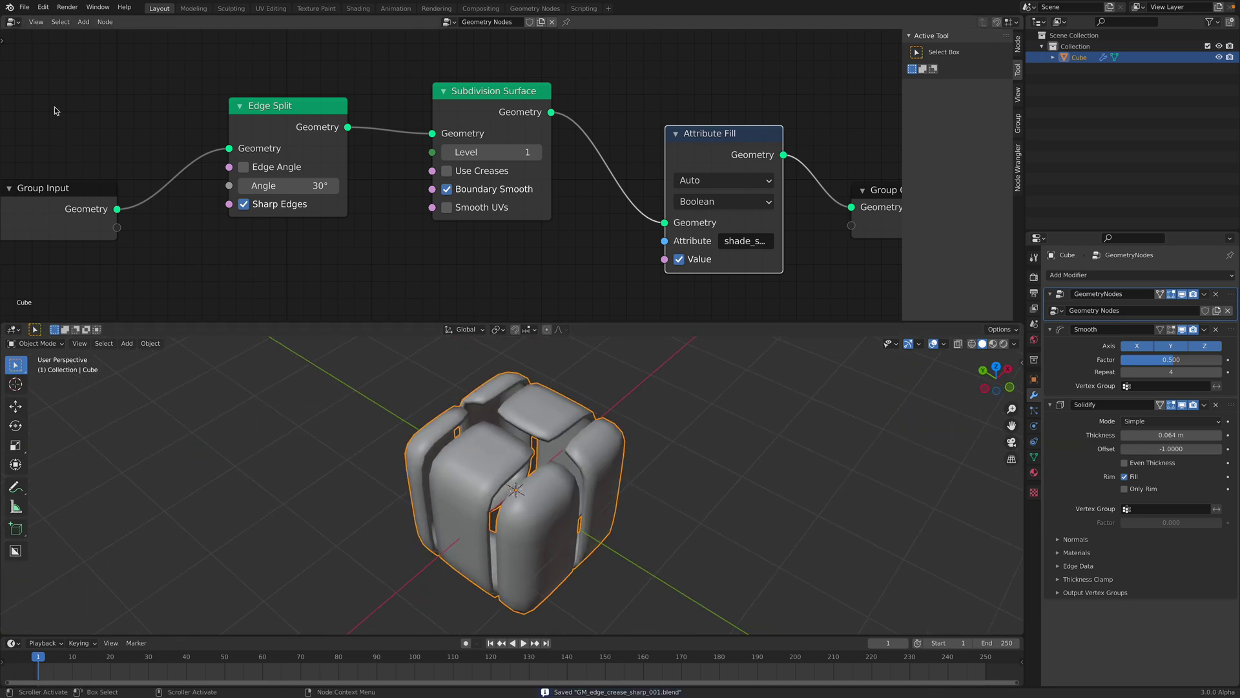
pyautogui.click(24, 7)
pyautogui.click(26, 9)
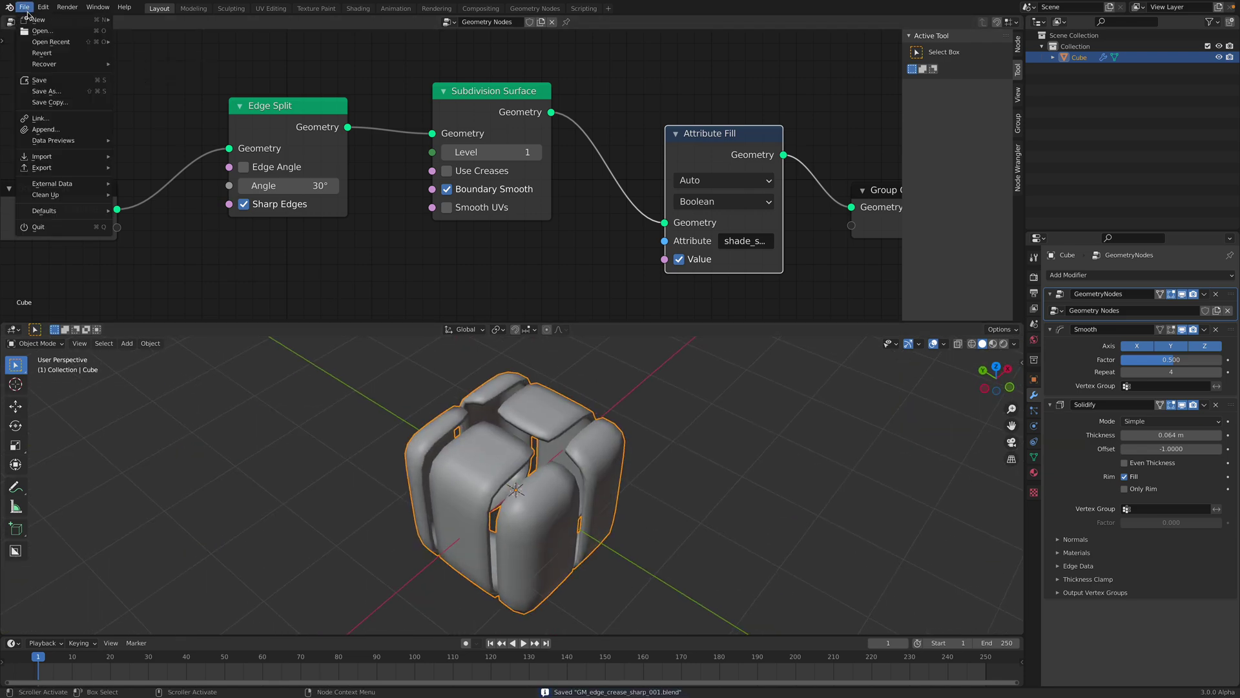
pyautogui.click(47, 91)
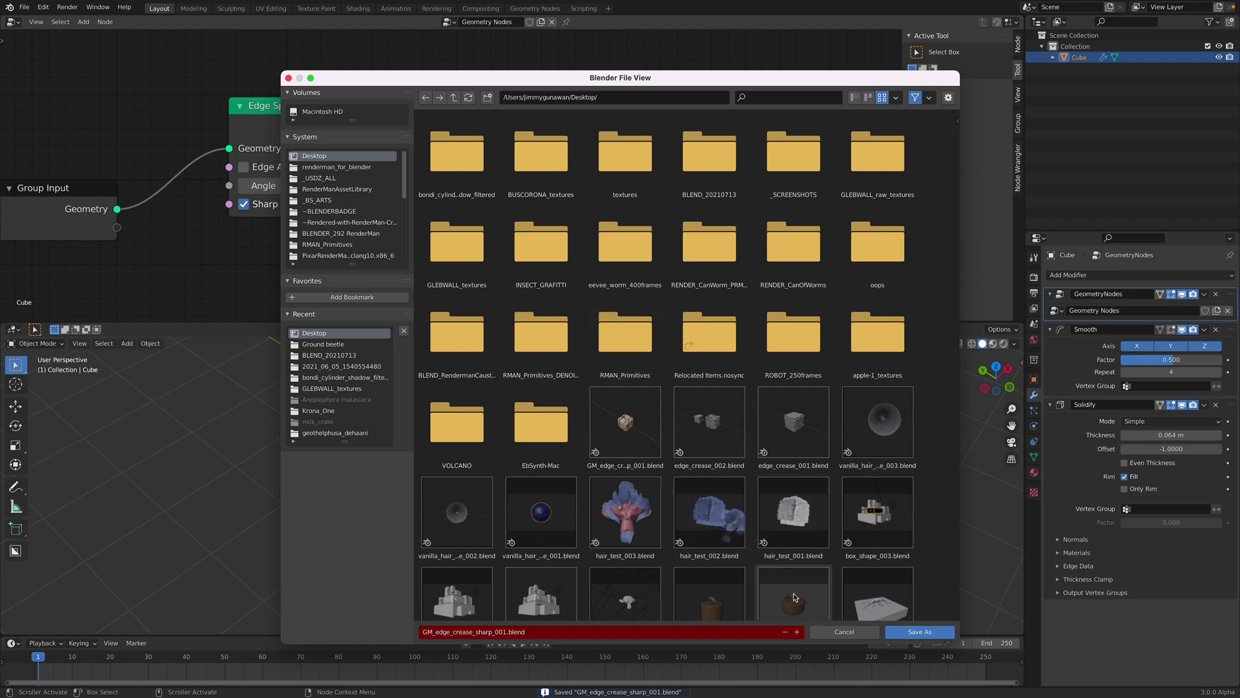
pyautogui.click(798, 634)
pyautogui.click(919, 631)
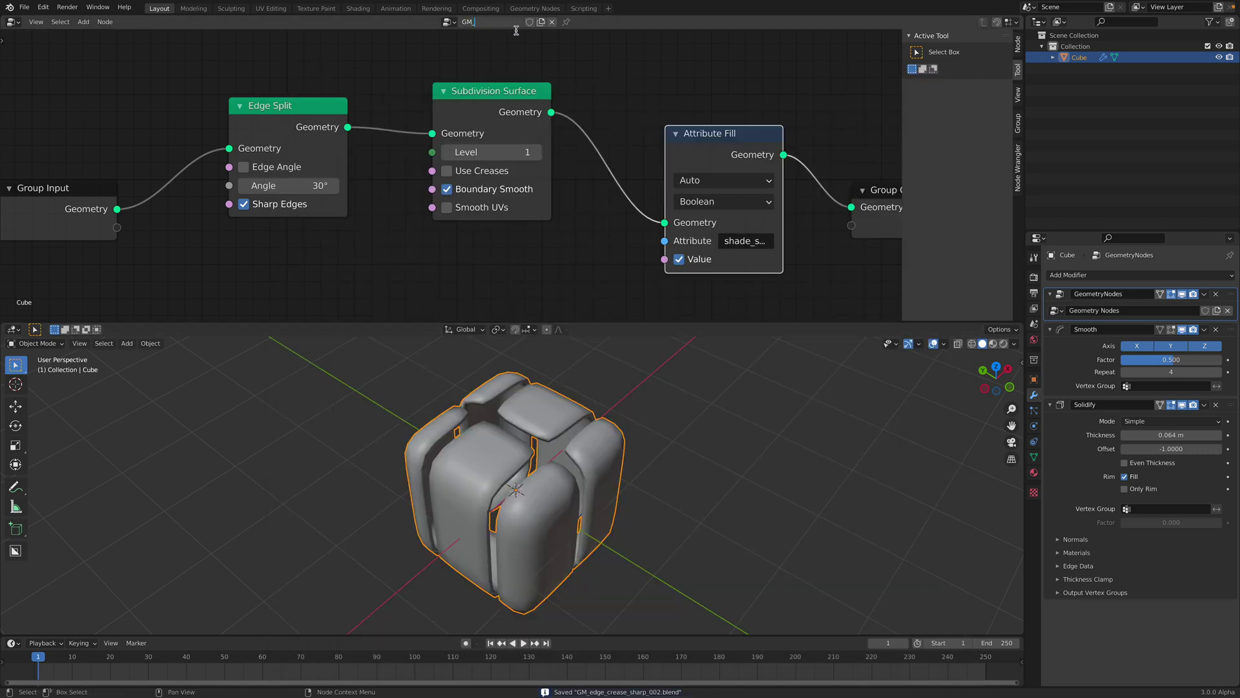
# Rename the cube's node group as GM_SHARPCUT and save the file.
pyautogui.write('GM_SHARP')
pyautogui.press('Return')
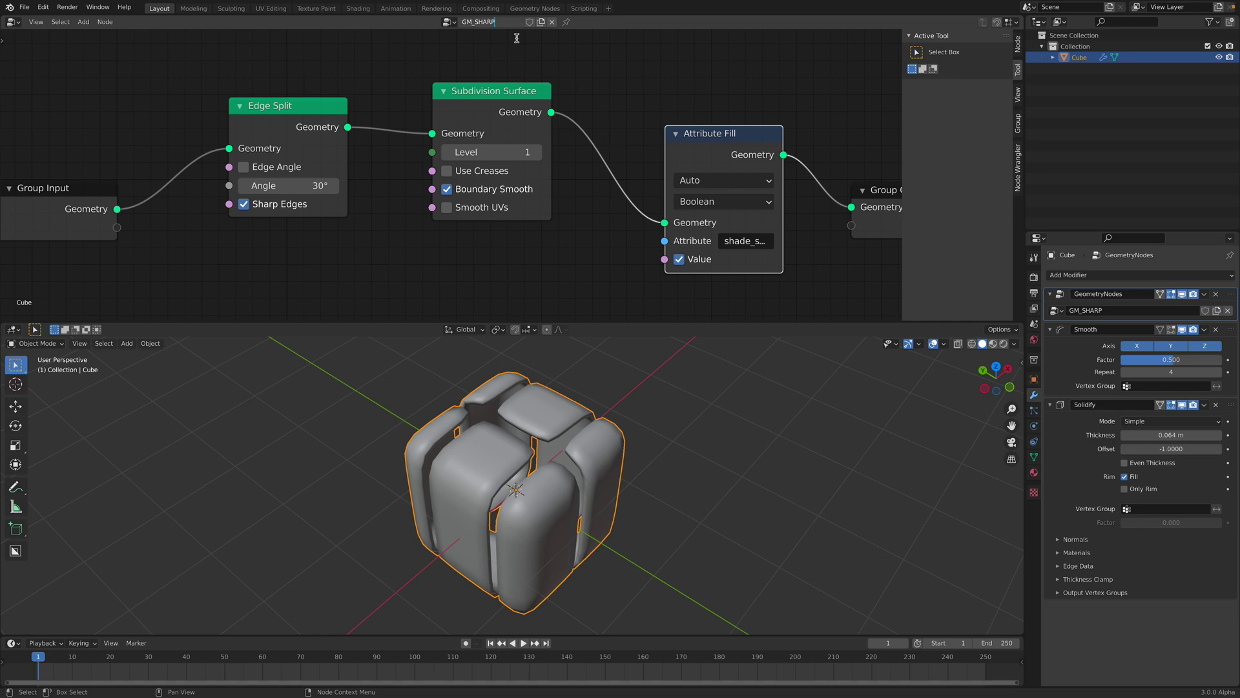
pyautogui.press('Return')
pyautogui.hotkey('ctrl', 's')
pyautogui.scroll(-3, 568, 244)
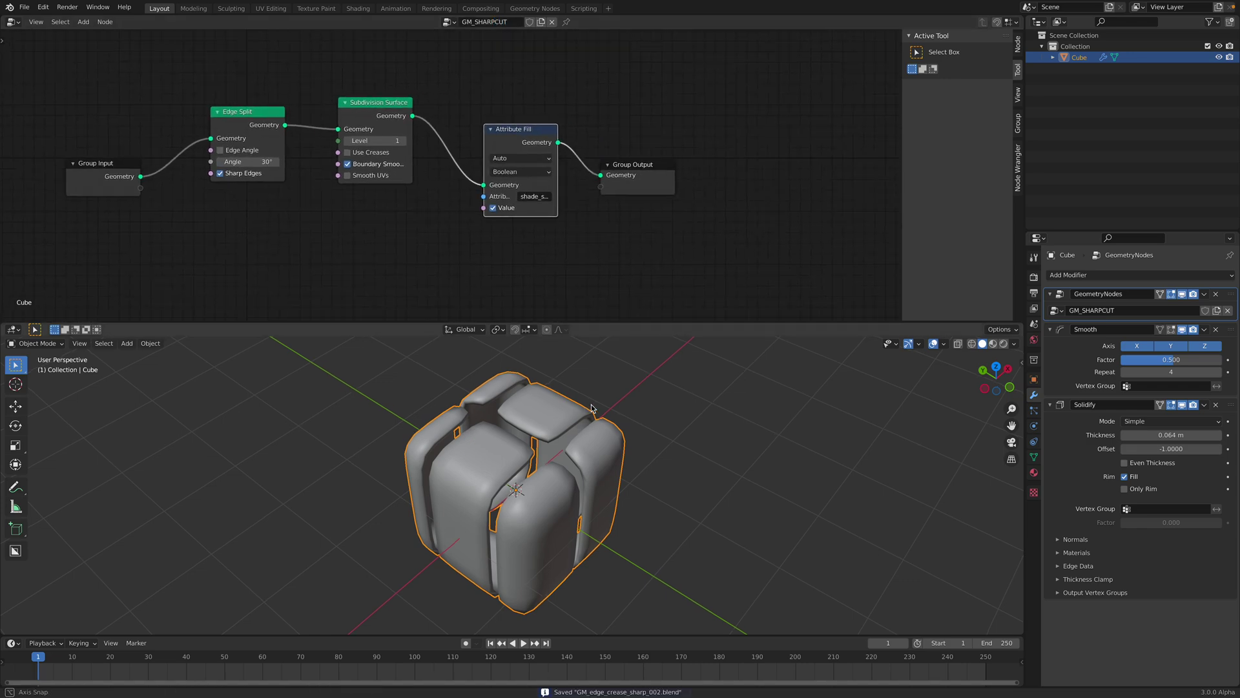
# Add a new mesh cube and move it beside the split cube.
pyautogui.moveTo(475, 498); pyautogui.dragTo(423, 416, button='middle')
pyautogui.hotkey('shift', 'a')
pyautogui.moveTo(476, 401)
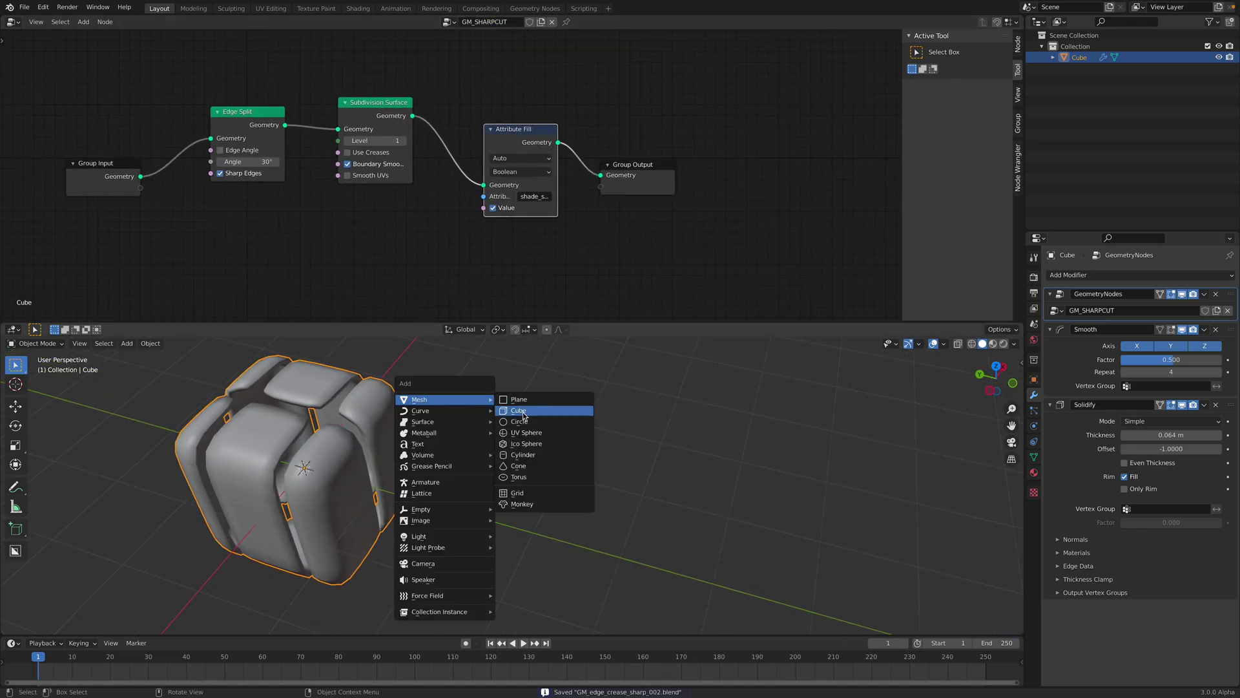
pyautogui.click(520, 409)
pyautogui.press('g')
pyautogui.click(605, 408)
# In Edit Mode, subdivide the new cube twice with one cut each time.
pyautogui.press('Tab')
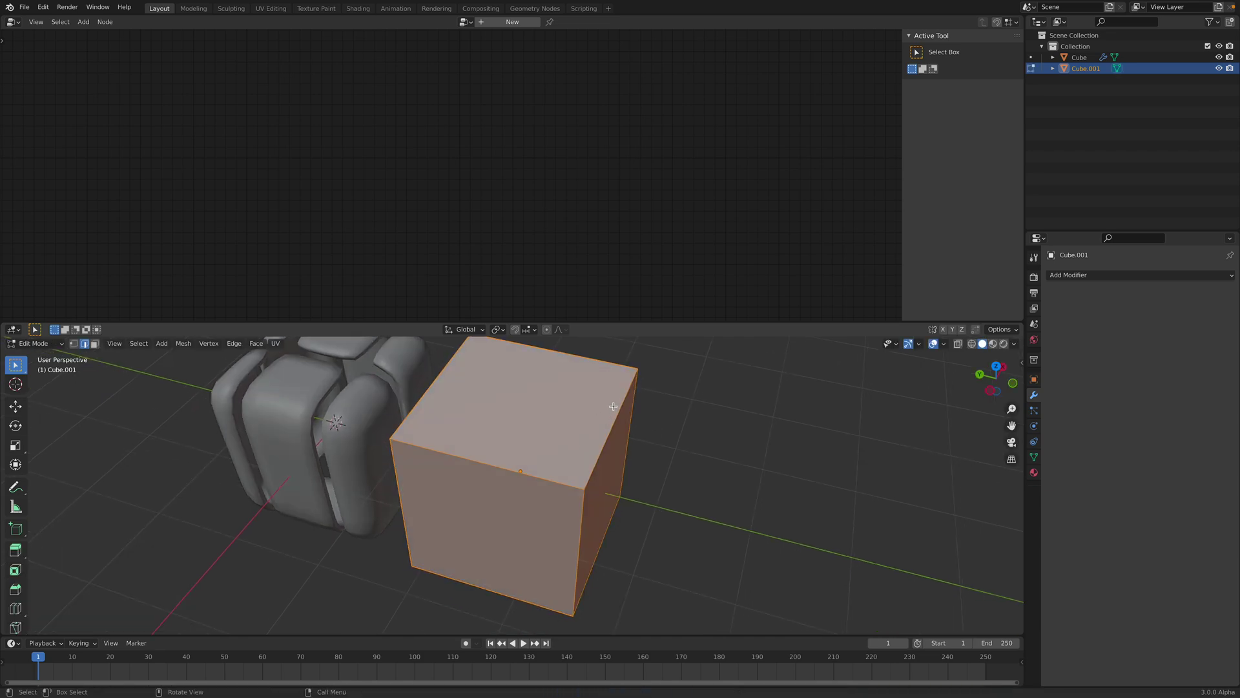
pyautogui.rightClick(611, 413)
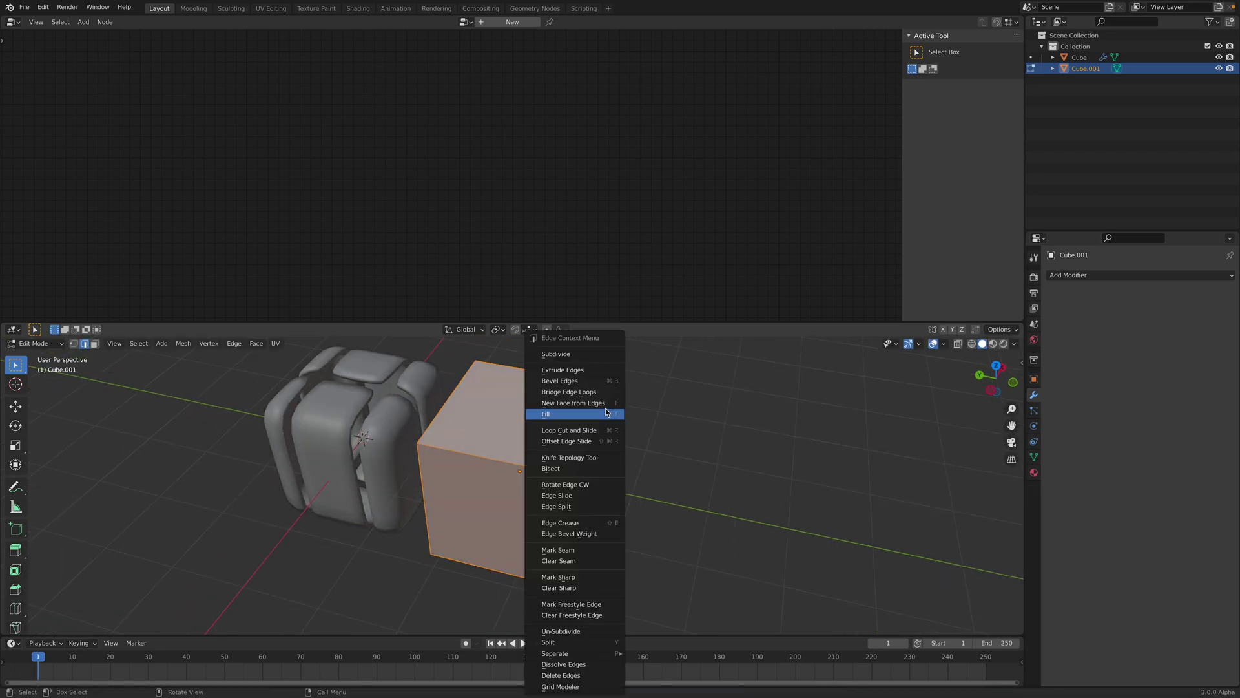
pyautogui.click(604, 354)
pyautogui.rightClick(611, 406)
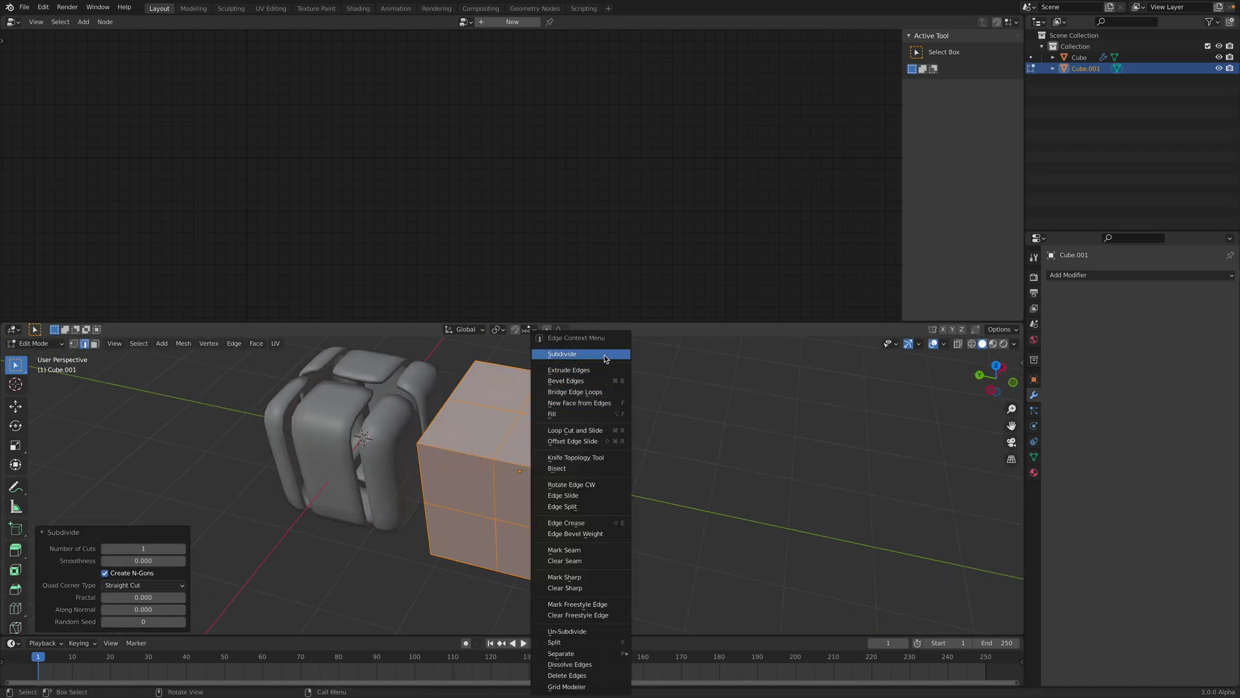
pyautogui.click(605, 354)
pyautogui.moveTo(639, 445); pyautogui.dragTo(556, 459, button='middle')
# Select the cube's three outer edge runs that meet at the near upper corner and give them an Edge Crease factor of 1.000.
pyautogui.press('Tab')
pyautogui.press('Tab')
pyautogui.press('Tab')
pyautogui.press('Tab')
pyautogui.click(567, 424)
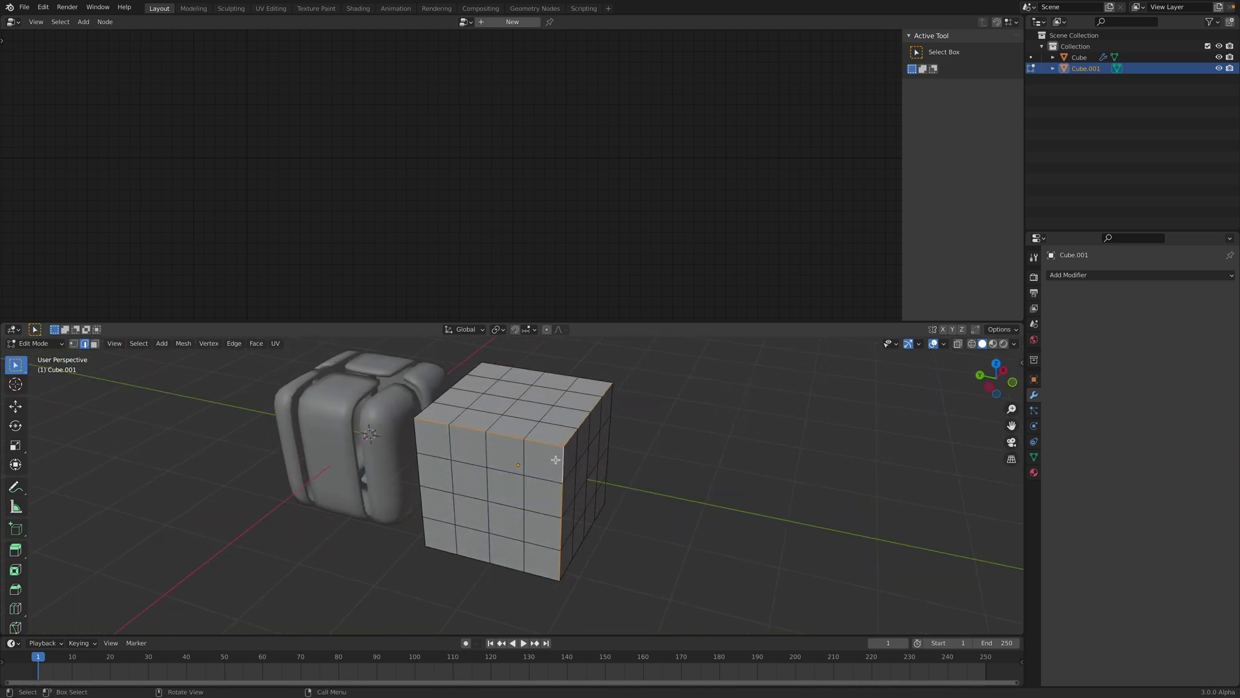
pyautogui.click(234, 343)
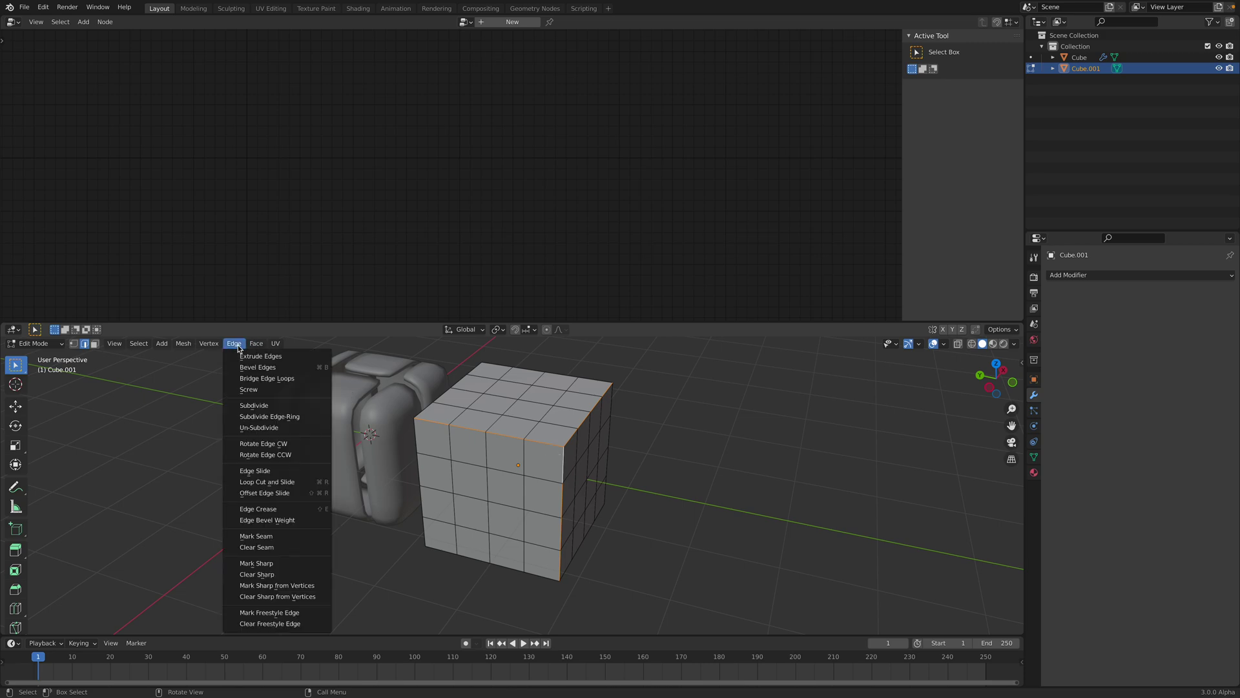
pyautogui.click(287, 510)
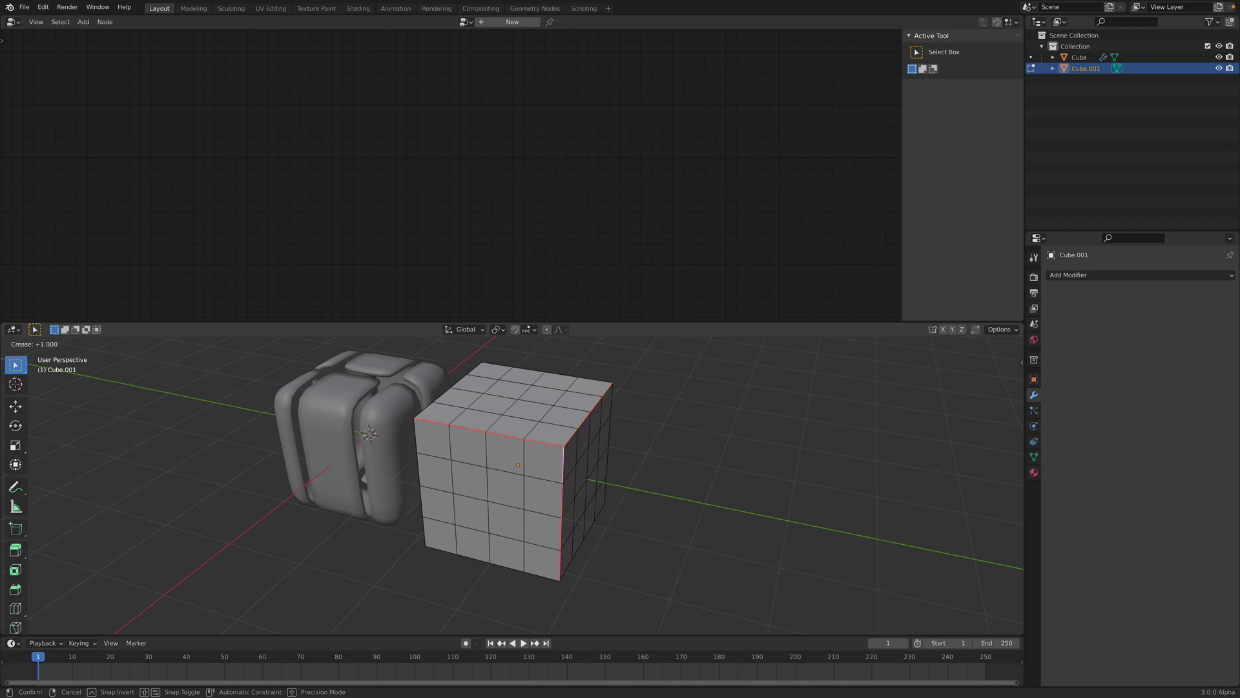
pyautogui.press('Return')
pyautogui.moveTo(181, 622); pyautogui.dragTo(100, 622)
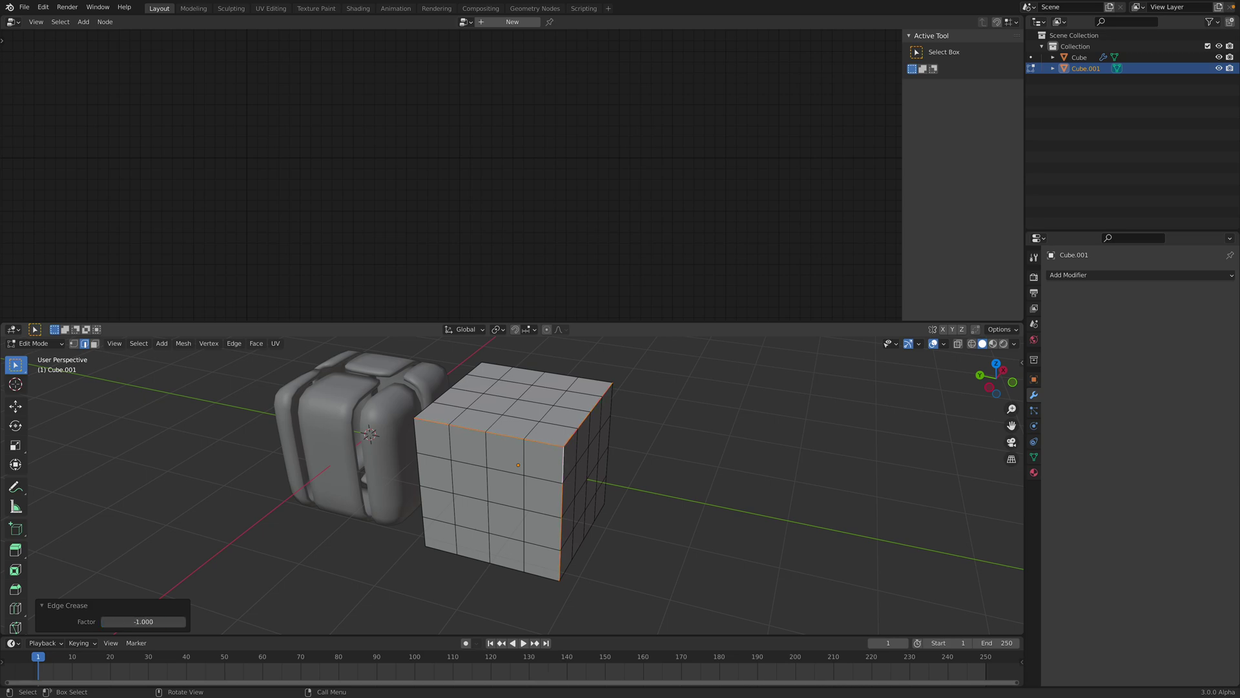
pyautogui.moveTo(185, 621)
pyautogui.mouseDown()
pyautogui.moveTo(119, 621)
pyautogui.moveTo(185, 621)
pyautogui.mouseUp()
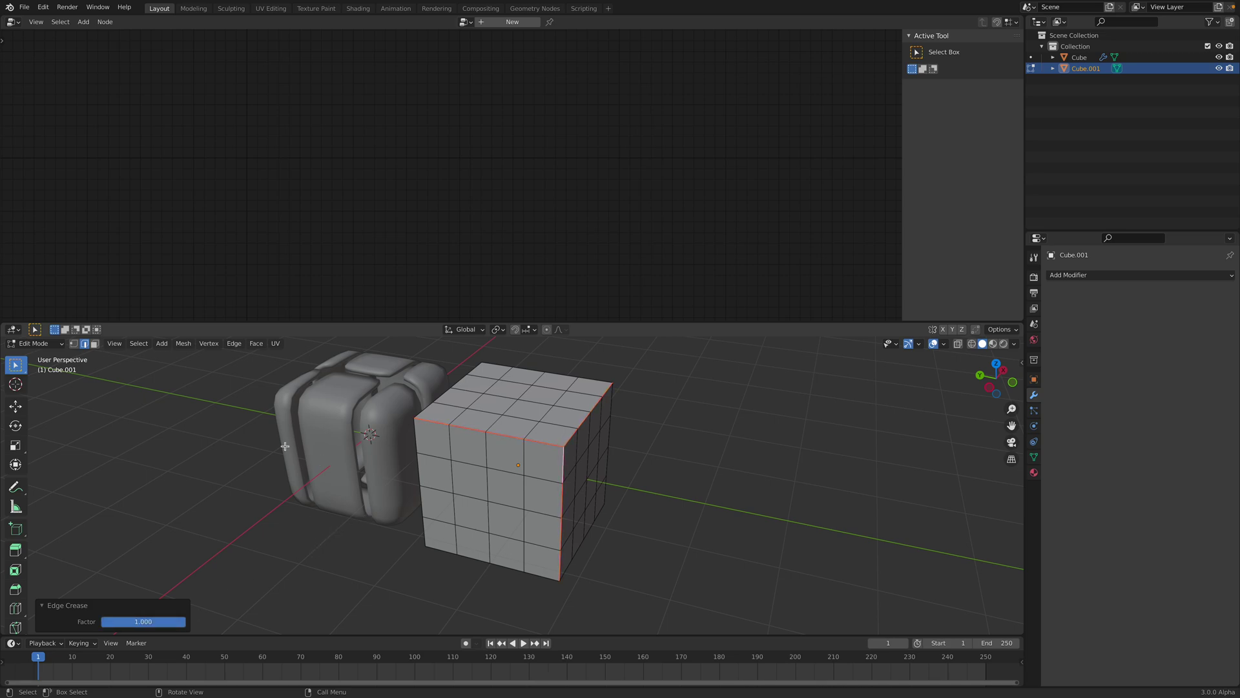
# Return to Object Mode, recheck the creased edges in Edit Mode, and save the file in Object Mode.
pyautogui.click(53, 351)
pyautogui.click(50, 344)
pyautogui.click(50, 359)
pyautogui.moveTo(484, 420)
pyautogui.mouseDown(button='middle')
pyautogui.moveTo(497, 420)
pyautogui.moveTo(465, 435)
pyautogui.mouseUp(button='middle')
pyautogui.hotkey('alt', 'a')
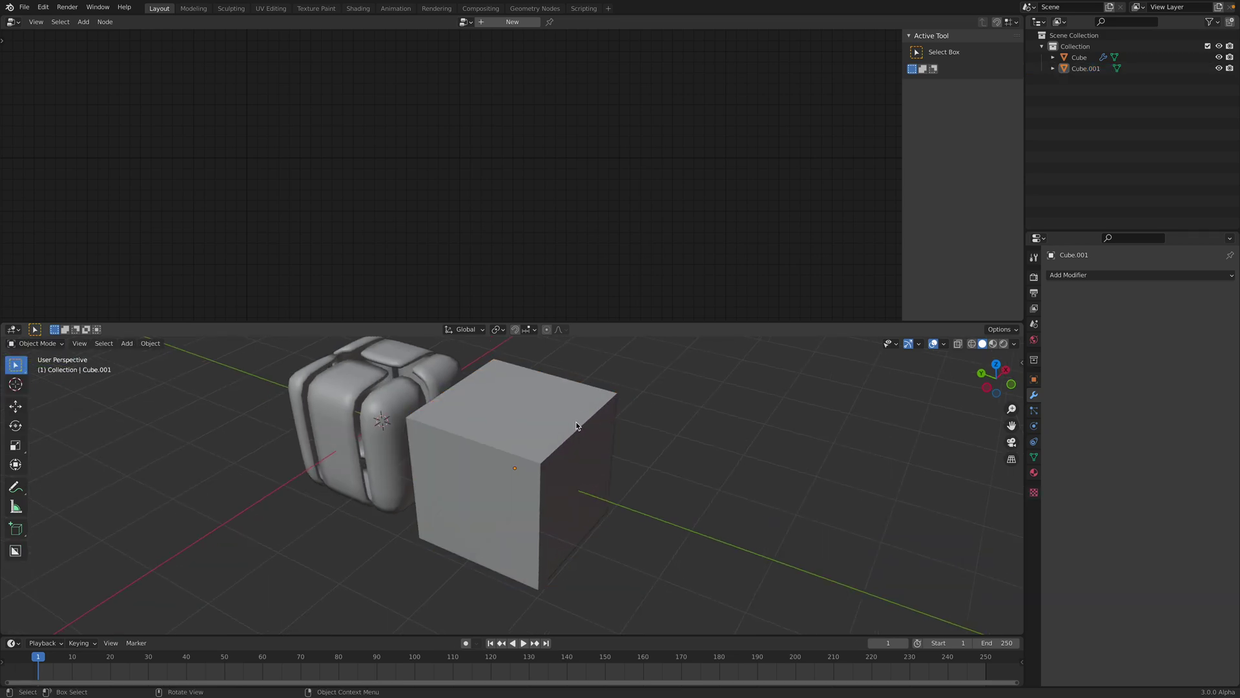
pyautogui.moveTo(575, 425); pyautogui.dragTo(593, 431, button='middle')
pyautogui.click(599, 425)
pyautogui.press('Tab')
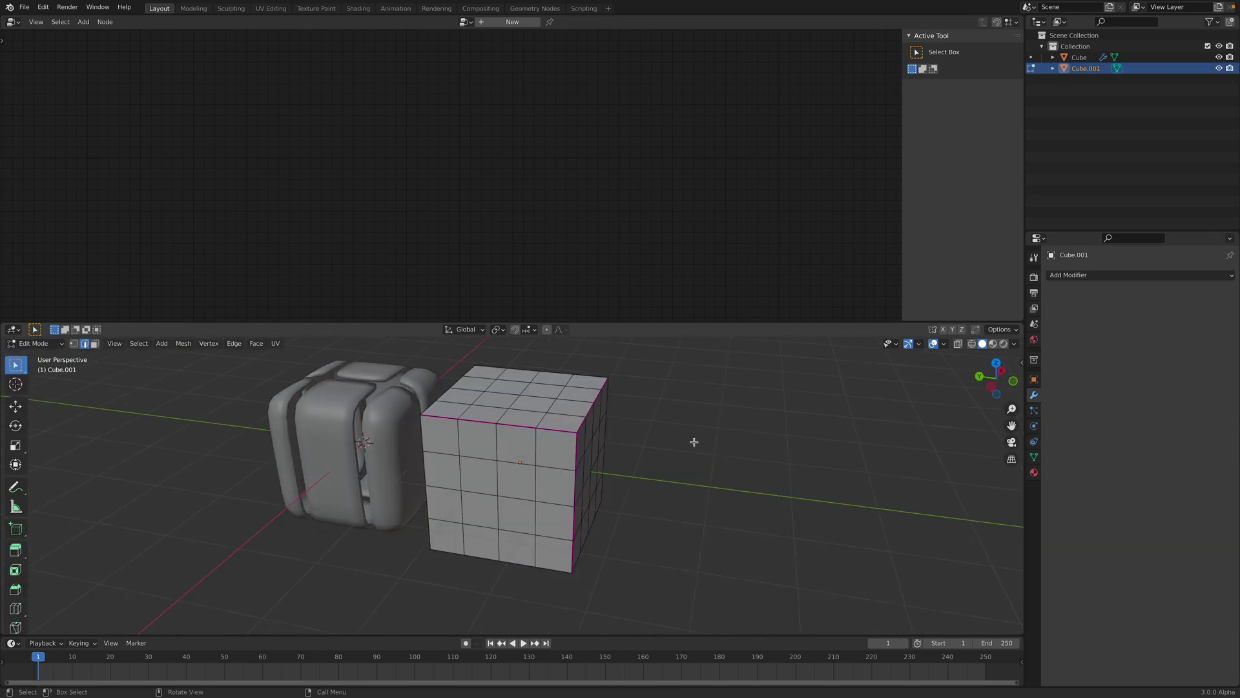
pyautogui.press('Tab')
pyautogui.hotkey('ctrl', 's')
# Create a new Geometry Nodes tree on the second cube and insert a Mesh to Curve node between Group Input and Group Output.
pyautogui.click(512, 21)
pyautogui.hotkey('shift', 'a')
pyautogui.click(432, 32)
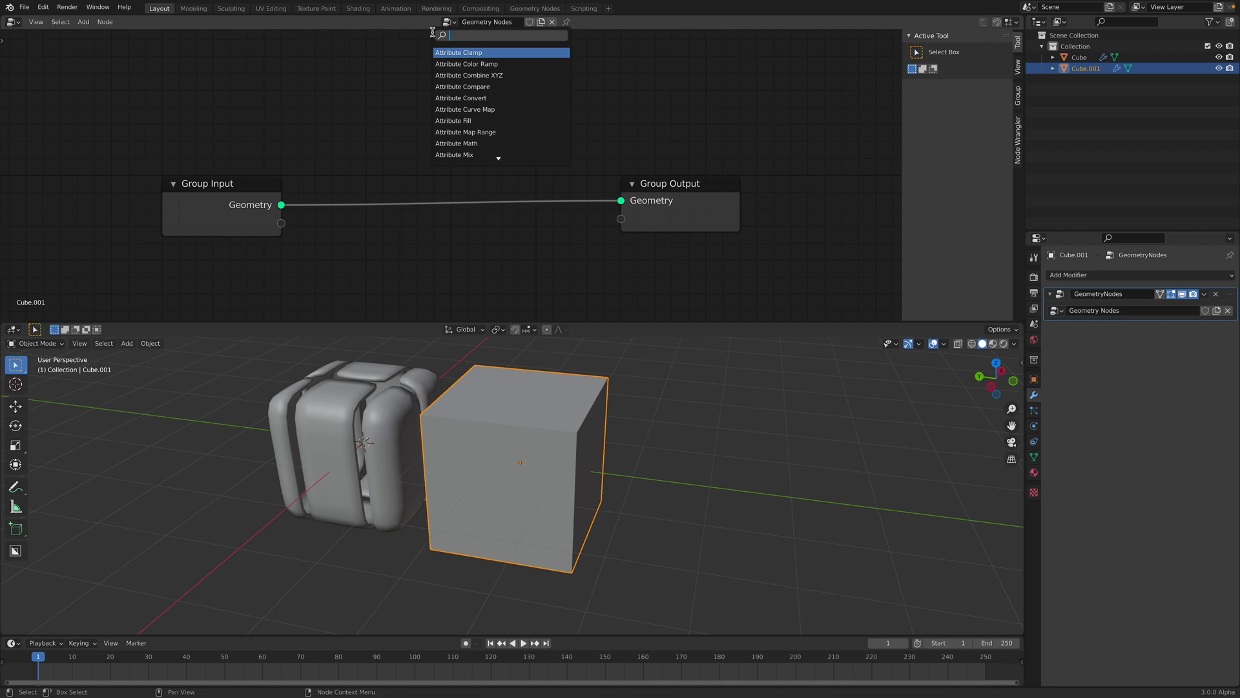
pyautogui.write('cur')
pyautogui.press('BackSpace')
pyautogui.press('BackSpace')
pyautogui.press('BackSpace')
pyautogui.write('mesh')
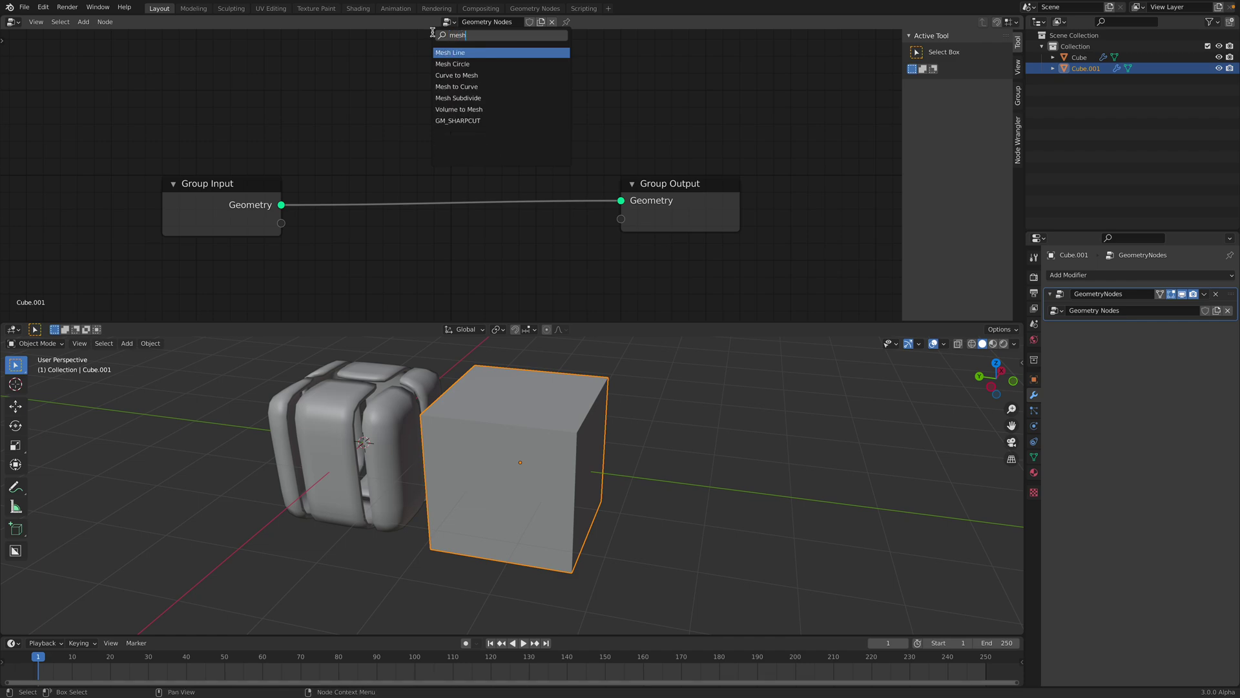
pyautogui.write(' to c')
pyautogui.press('Down')
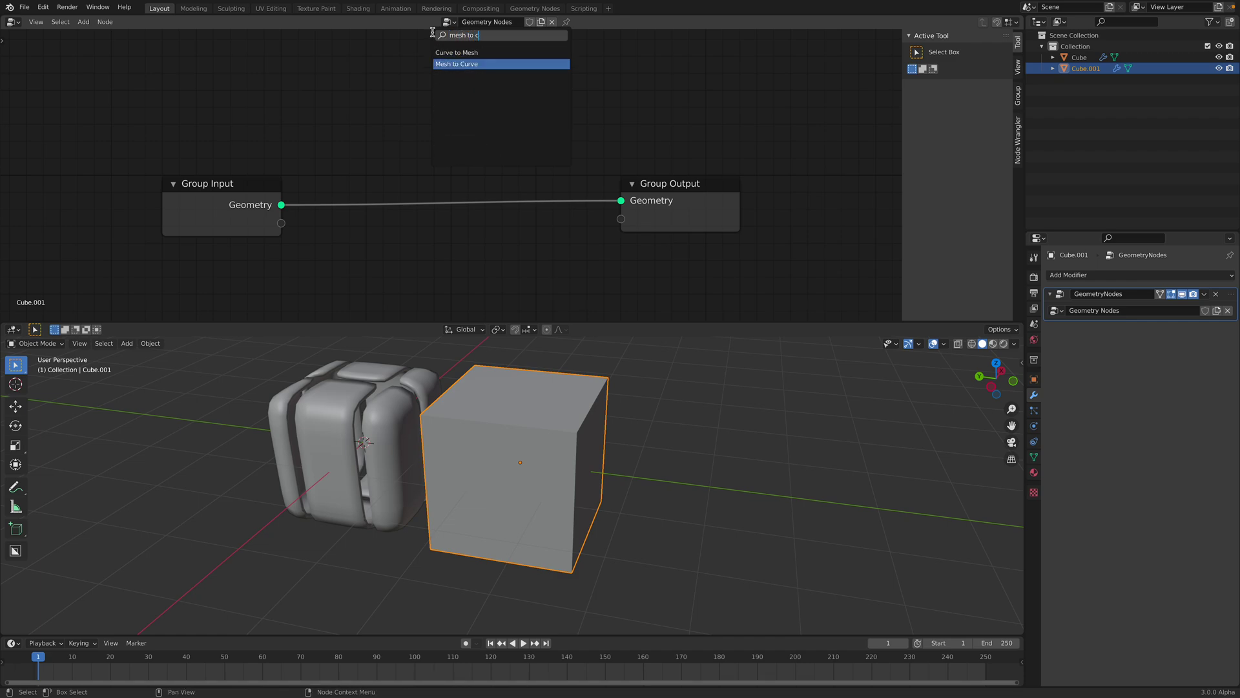
pyautogui.press('Return')
pyautogui.click(410, 128)
pyautogui.moveTo(224, 193); pyautogui.dragTo(184, 192)
pyautogui.moveTo(413, 129); pyautogui.dragTo(420, 163)
# Line up Mesh to Curve and Group Output, hide the node editor's sidebar and widen the Mesh to Curve node.
pyautogui.moveTo(460, 223); pyautogui.dragTo(457, 190, button='middle')
pyautogui.scroll(1, 457, 190)
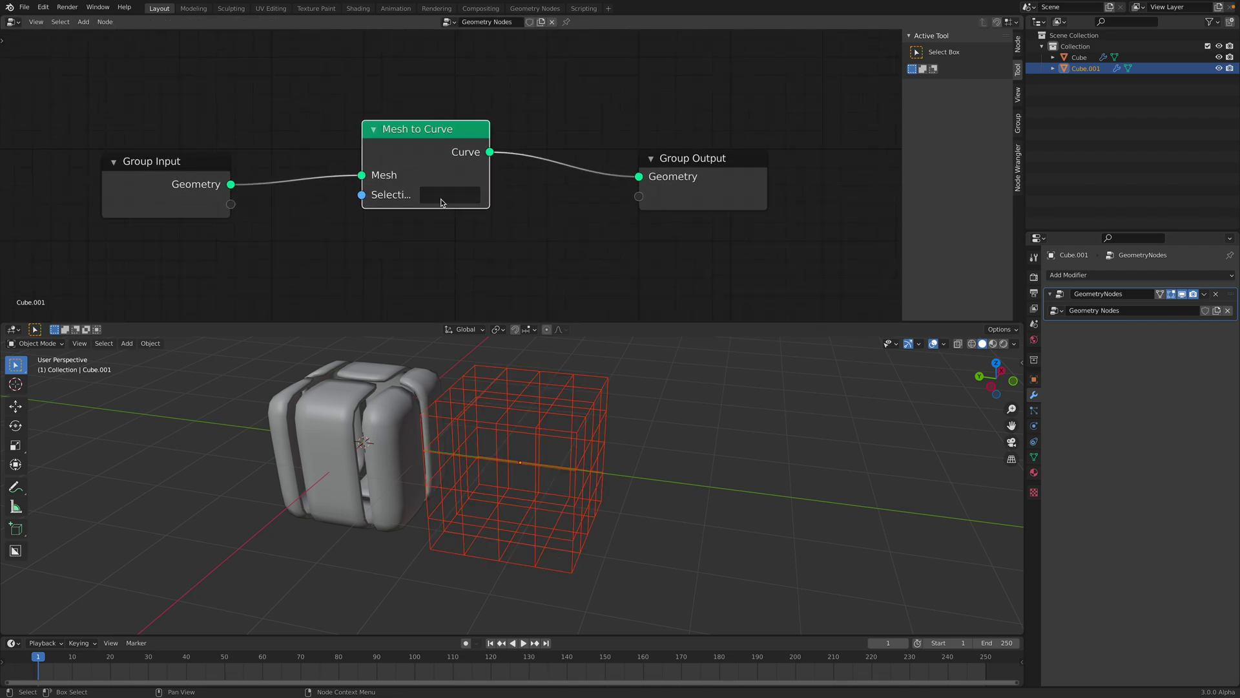
pyautogui.moveTo(392, 126); pyautogui.dragTo(415, 134)
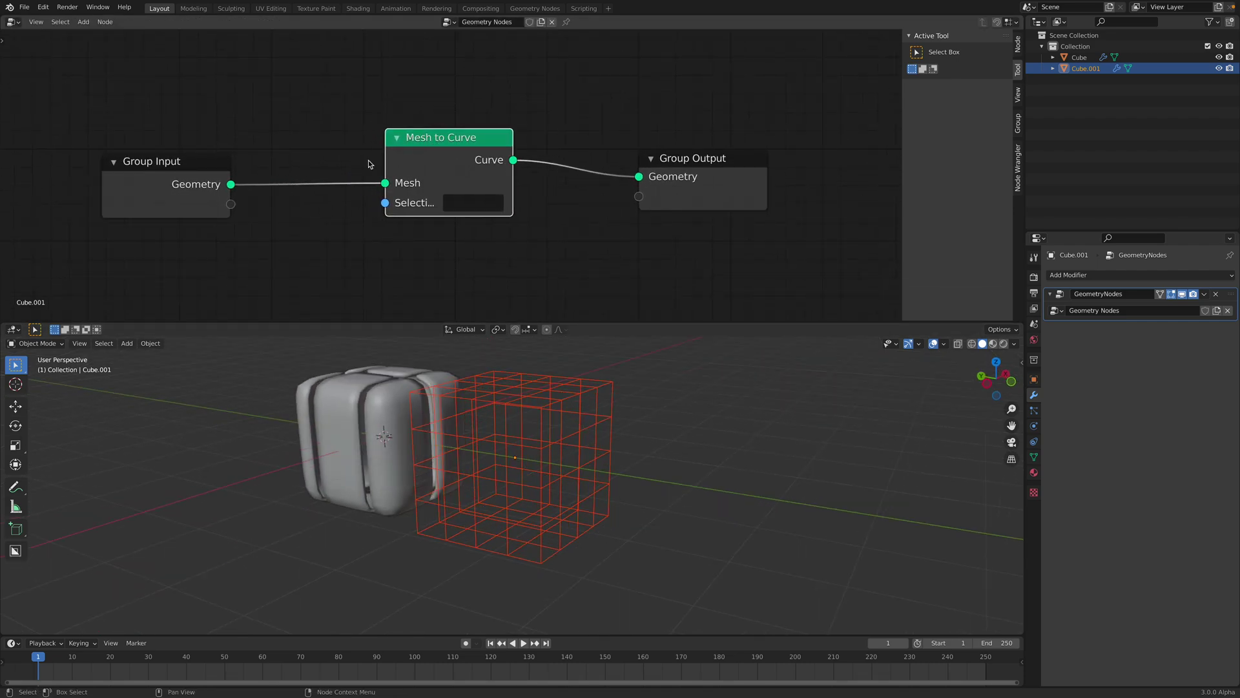
pyautogui.moveTo(668, 157); pyautogui.dragTo(664, 142)
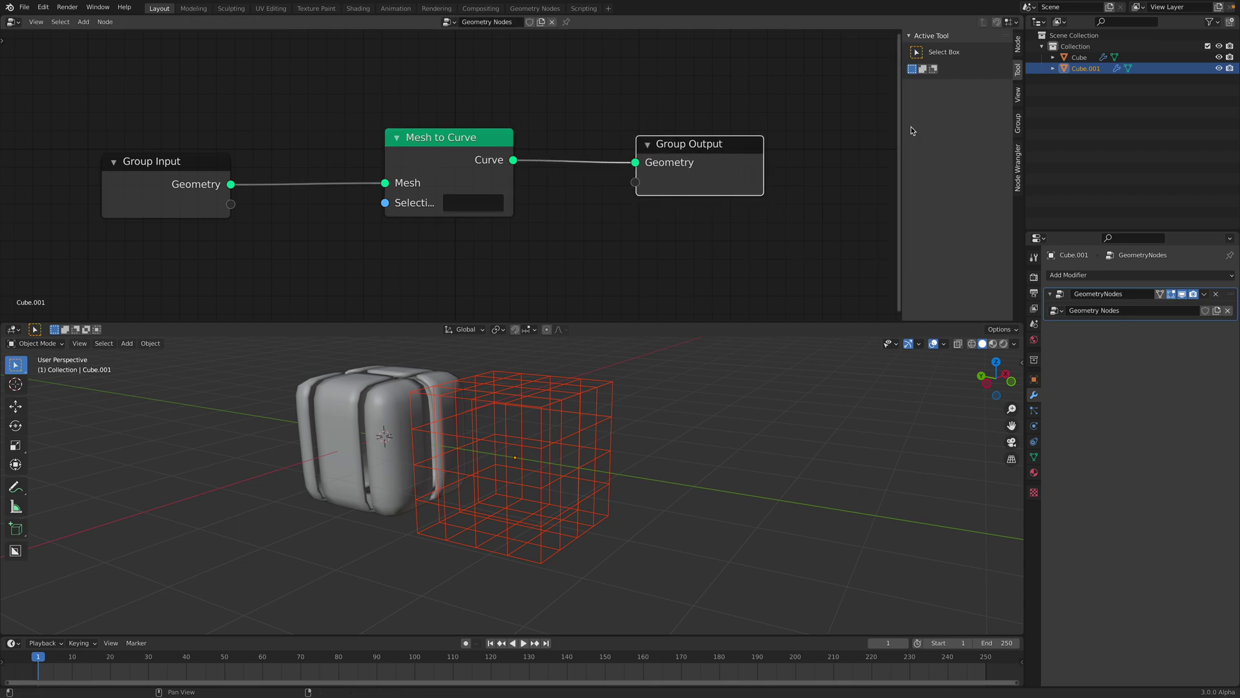
pyautogui.press('n')
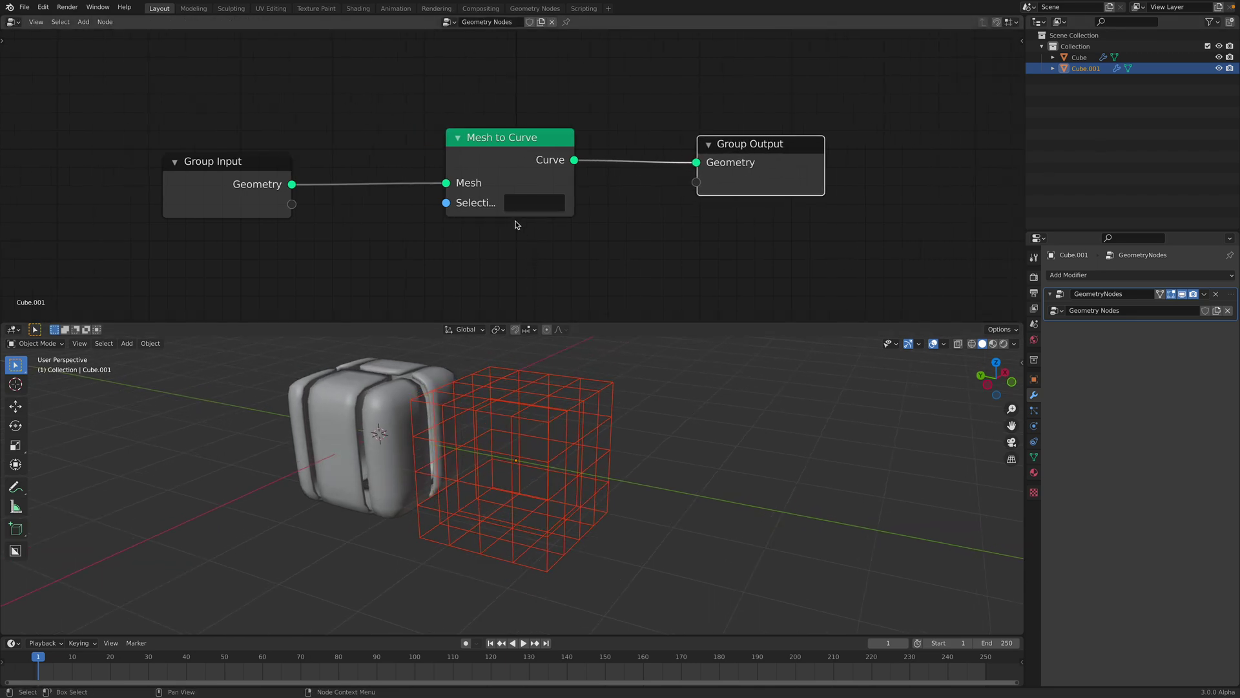
pyautogui.moveTo(574, 187); pyautogui.dragTo(630, 188)
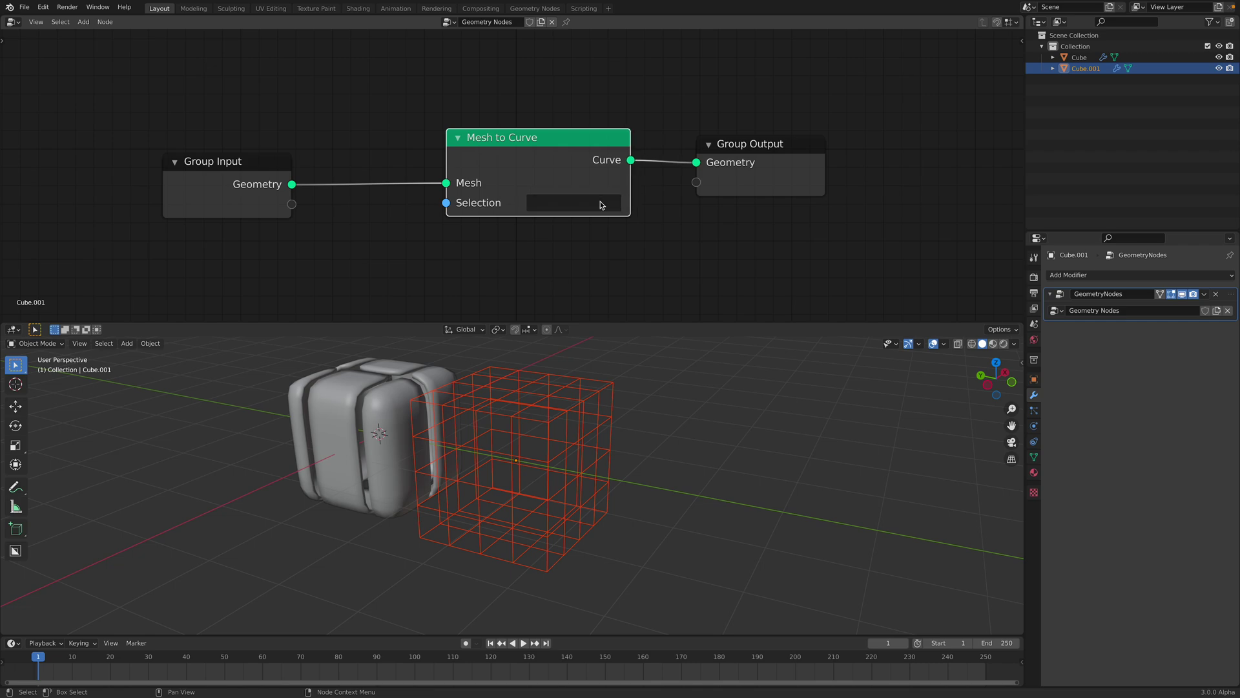
# Set the Mesh to Curve node's Selection to the crease attribute and deselect the object in the viewport.
pyautogui.click(569, 203)
pyautogui.click(568, 247)
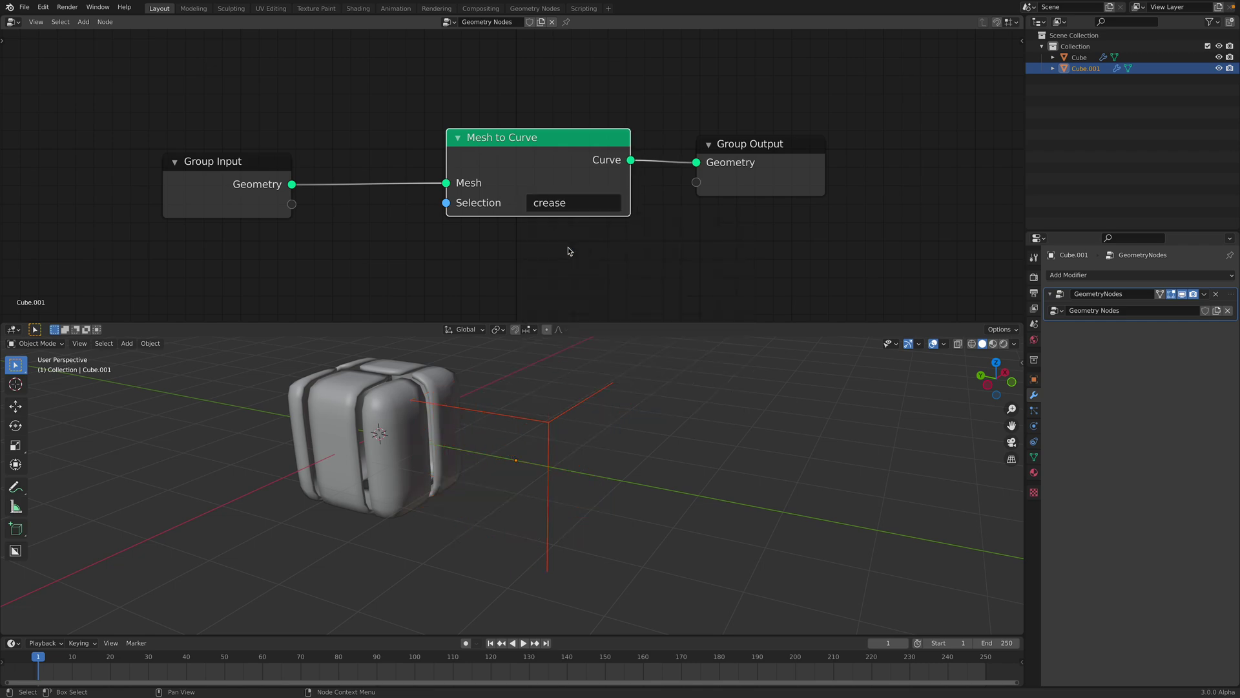
pyautogui.click(631, 421)
pyautogui.moveTo(631, 420); pyautogui.dragTo(595, 400, button='middle')
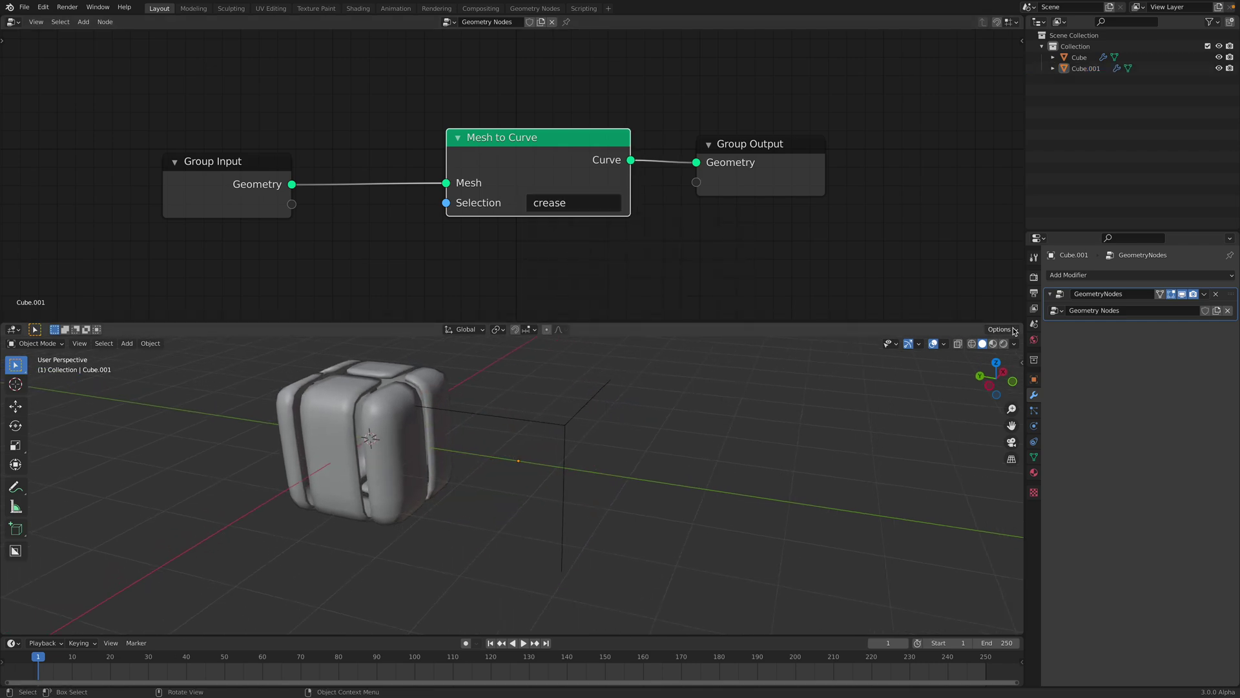
# Split the 3D viewport, turn the new area into a Spreadsheet and widen it.
pyautogui.moveTo(1023, 326); pyautogui.dragTo(966, 214)
pyautogui.moveTo(963, 325); pyautogui.dragTo(695, 362)
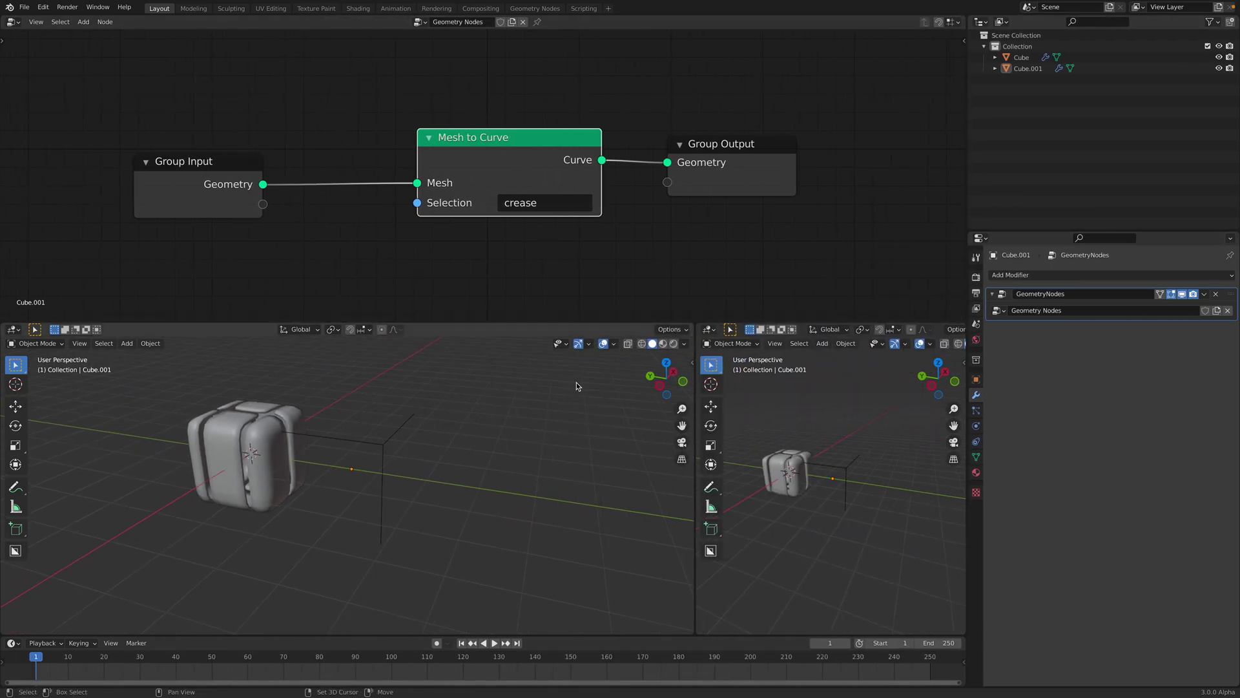
pyautogui.click(709, 330)
pyautogui.click(1029, 413)
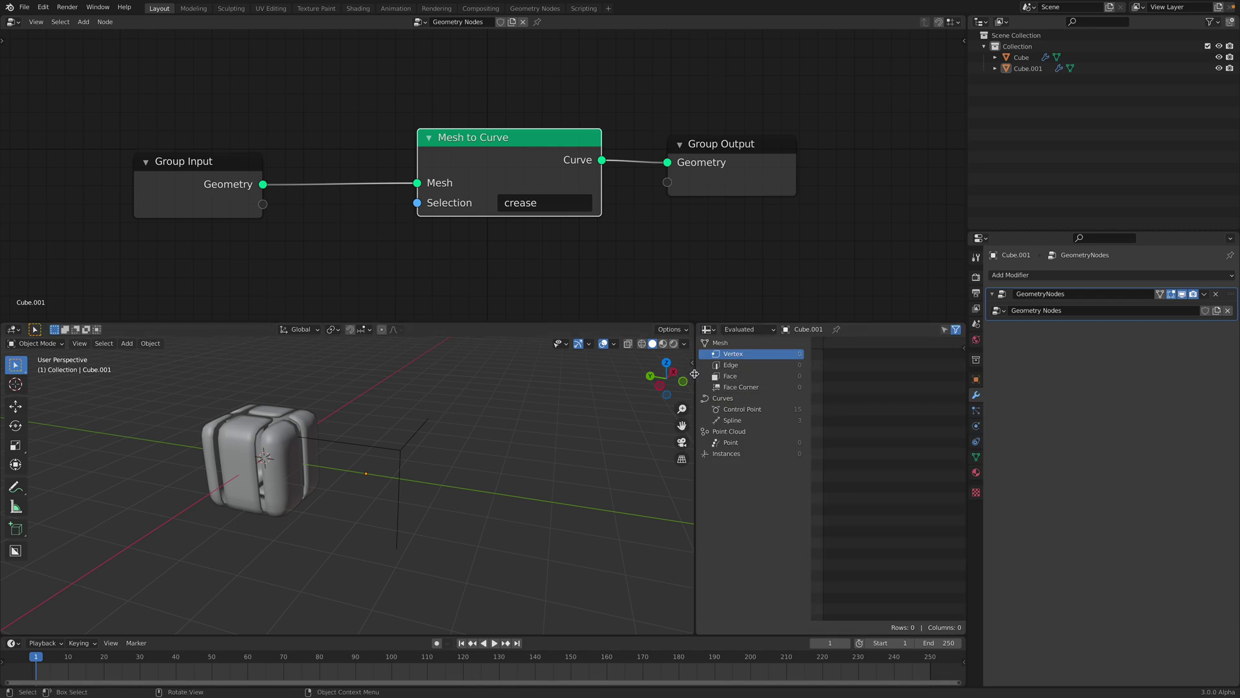
pyautogui.moveTo(695, 373); pyautogui.dragTo(619, 375)
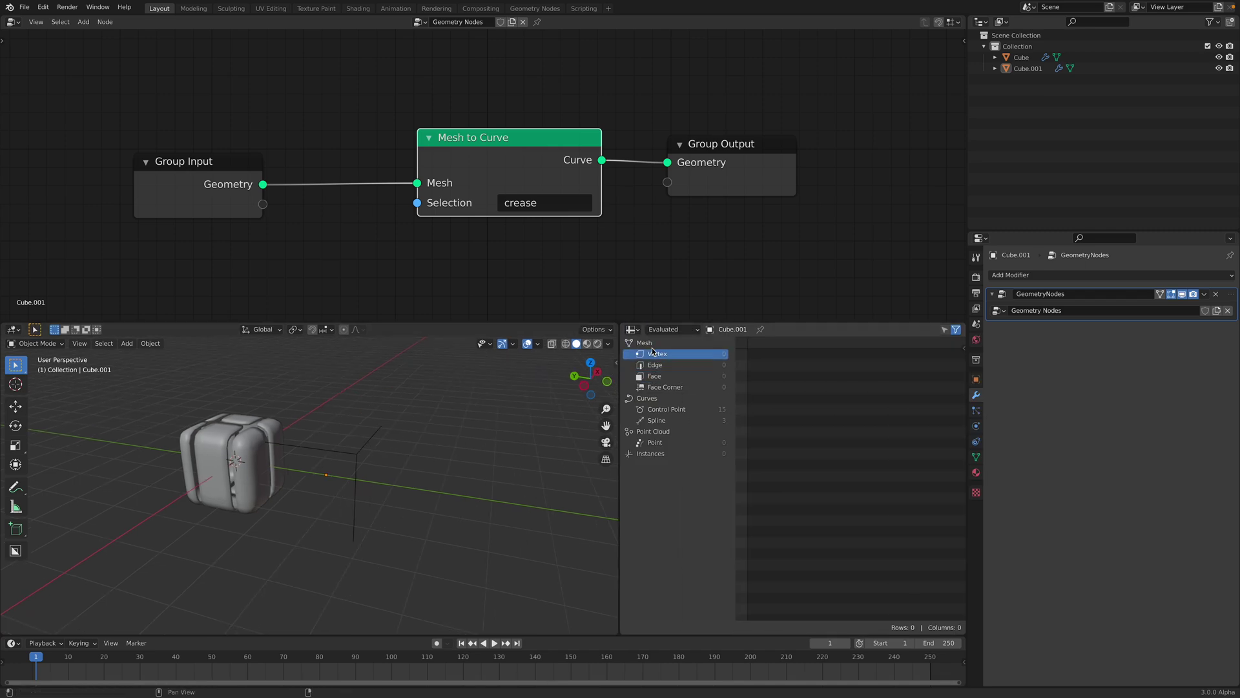
# Examine the mesh, control point, spline and point data of the evaluated geometry in the Spreadsheet, and close the Spreadsheet area.
pyautogui.click(658, 365)
pyautogui.click(660, 376)
pyautogui.click(665, 388)
pyautogui.click(667, 410)
pyautogui.click(667, 421)
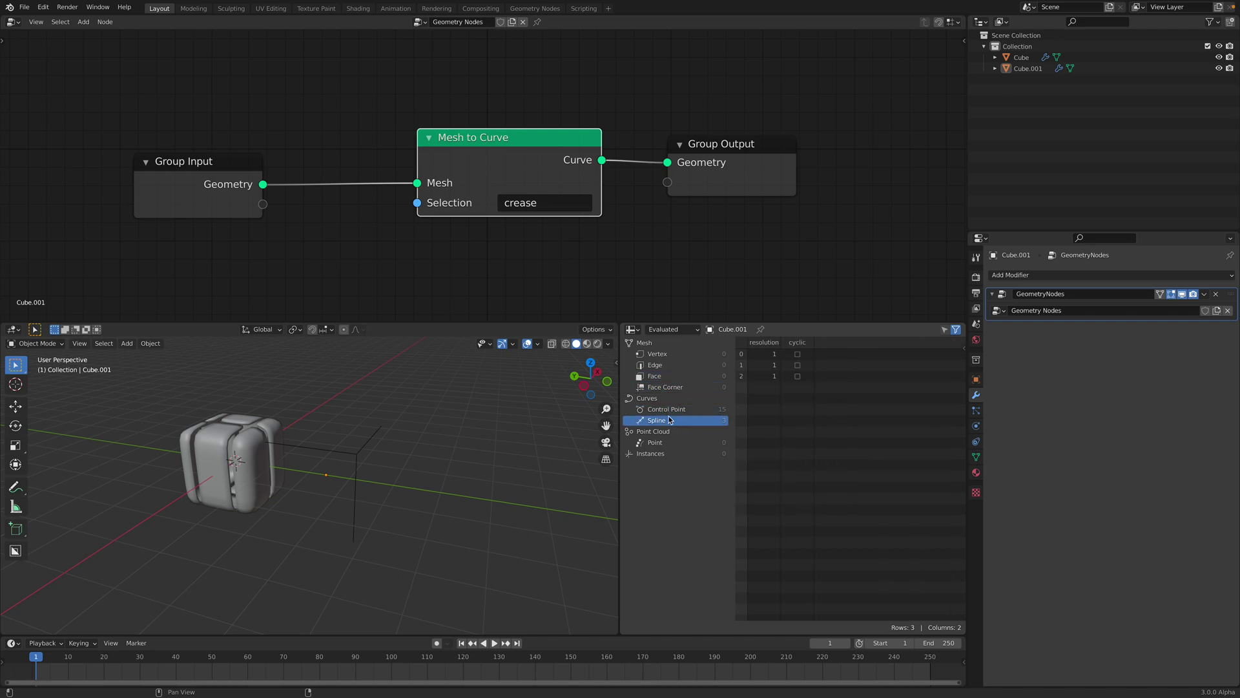
pyautogui.click(669, 409)
pyautogui.moveTo(618, 376); pyautogui.dragTo(561, 378)
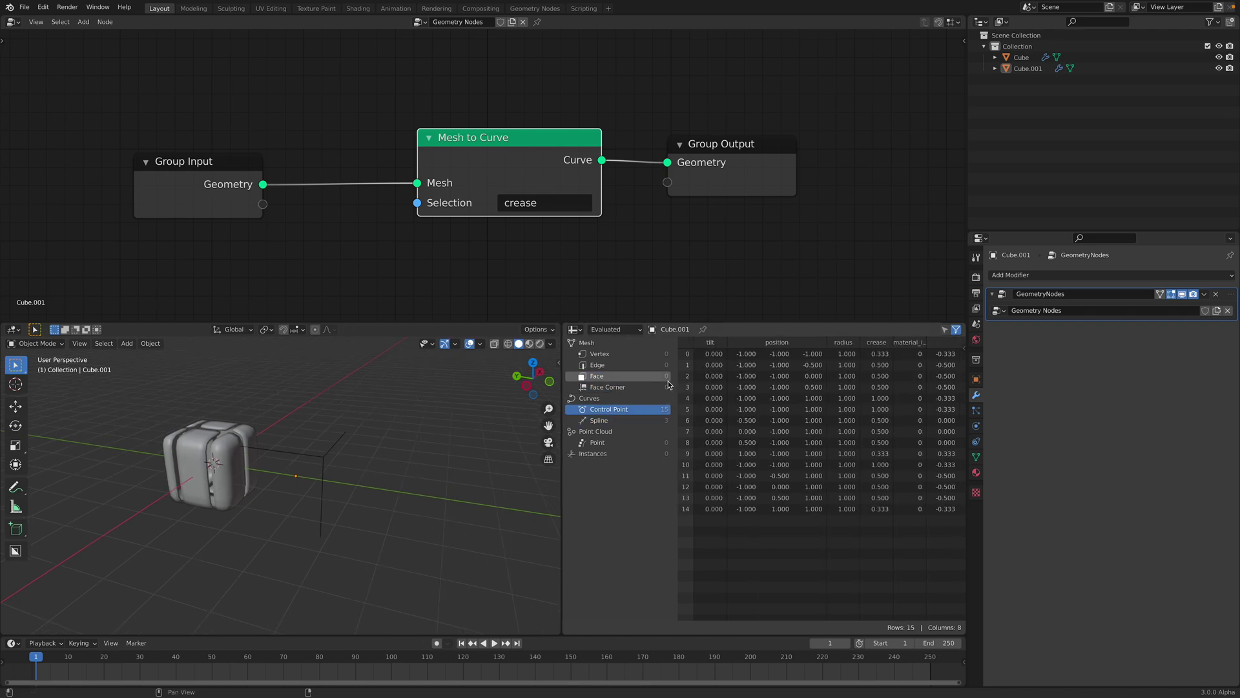
pyautogui.moveTo(376, 423); pyautogui.dragTo(351, 425, button='middle')
pyautogui.scroll(2, 351, 425)
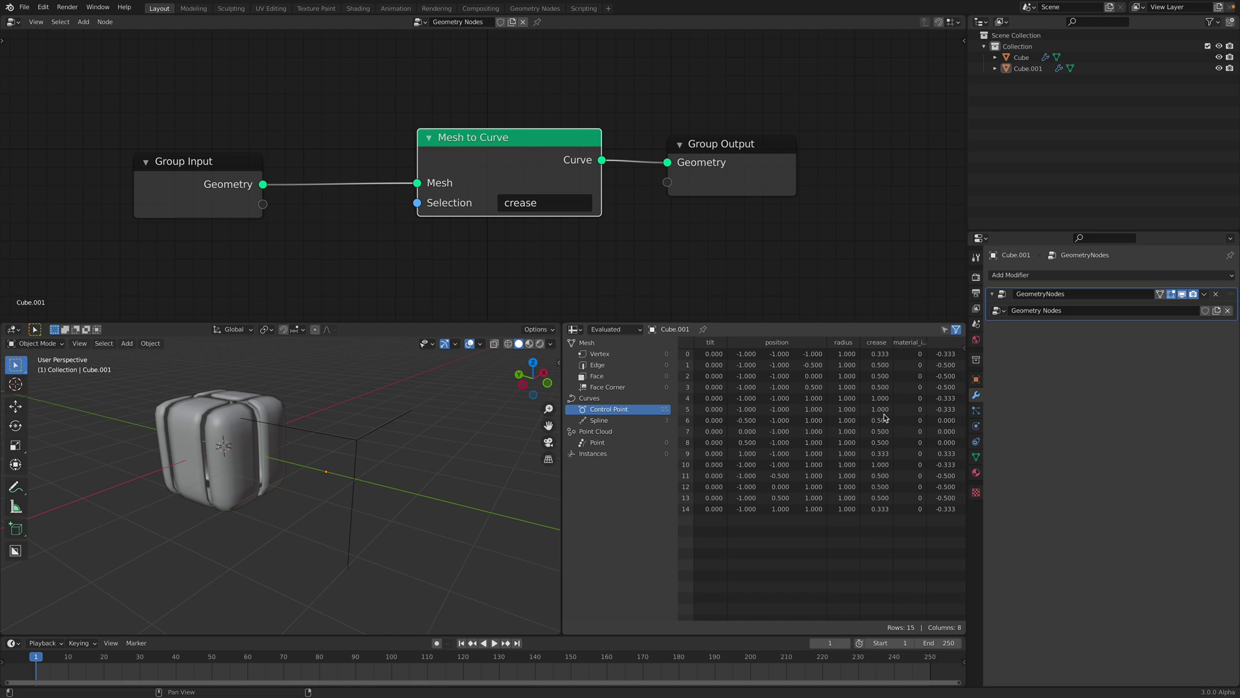
pyautogui.click(618, 420)
pyautogui.click(619, 443)
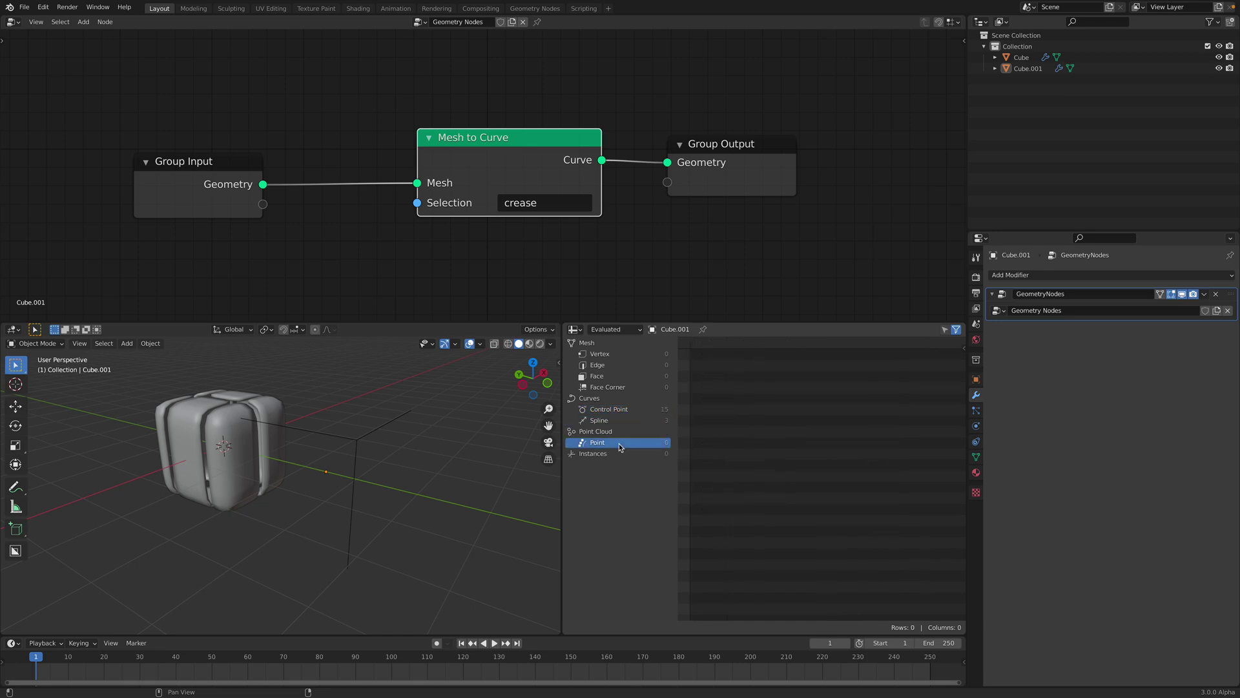
pyautogui.moveTo(563, 330); pyautogui.dragTo(609, 417)
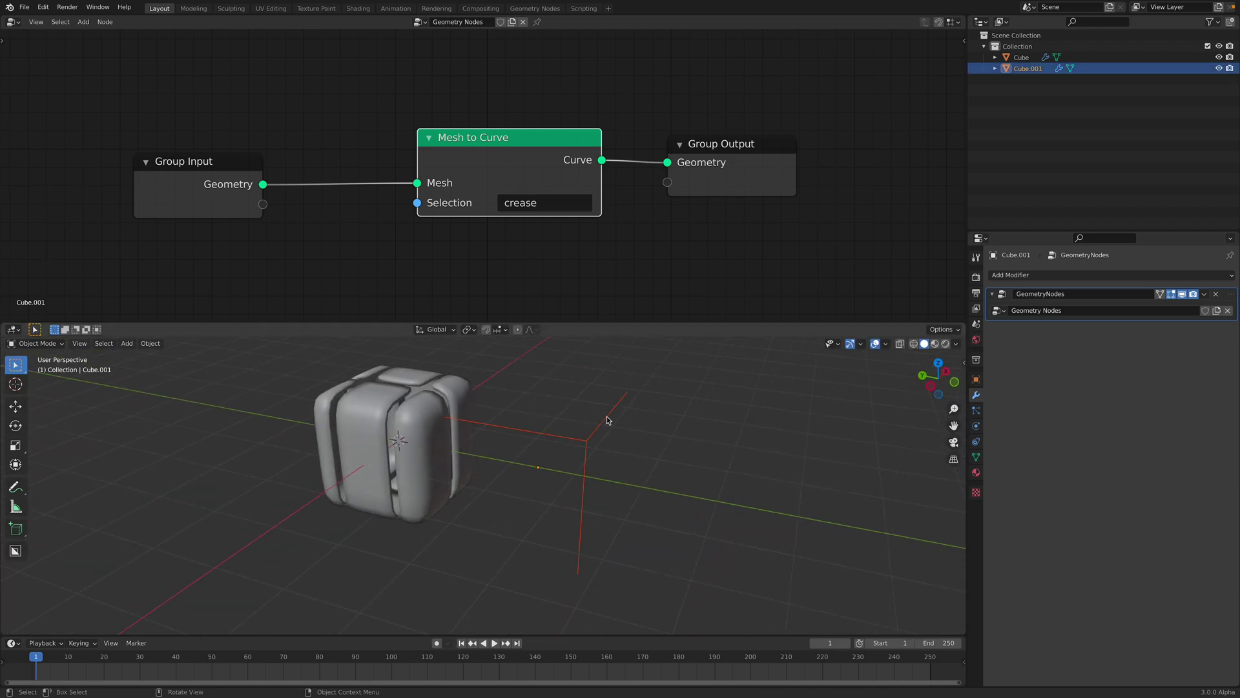
# Save the file and insert a Resample Curve node between Mesh to Curve and Group Output.
pyautogui.hotkey('ctrl', 's')
pyautogui.moveTo(644, 257); pyautogui.dragTo(520, 264, button='middle')
pyautogui.moveTo(611, 157); pyautogui.dragTo(758, 168)
pyautogui.hotkey('shift', 'a')
pyautogui.click(636, 152)
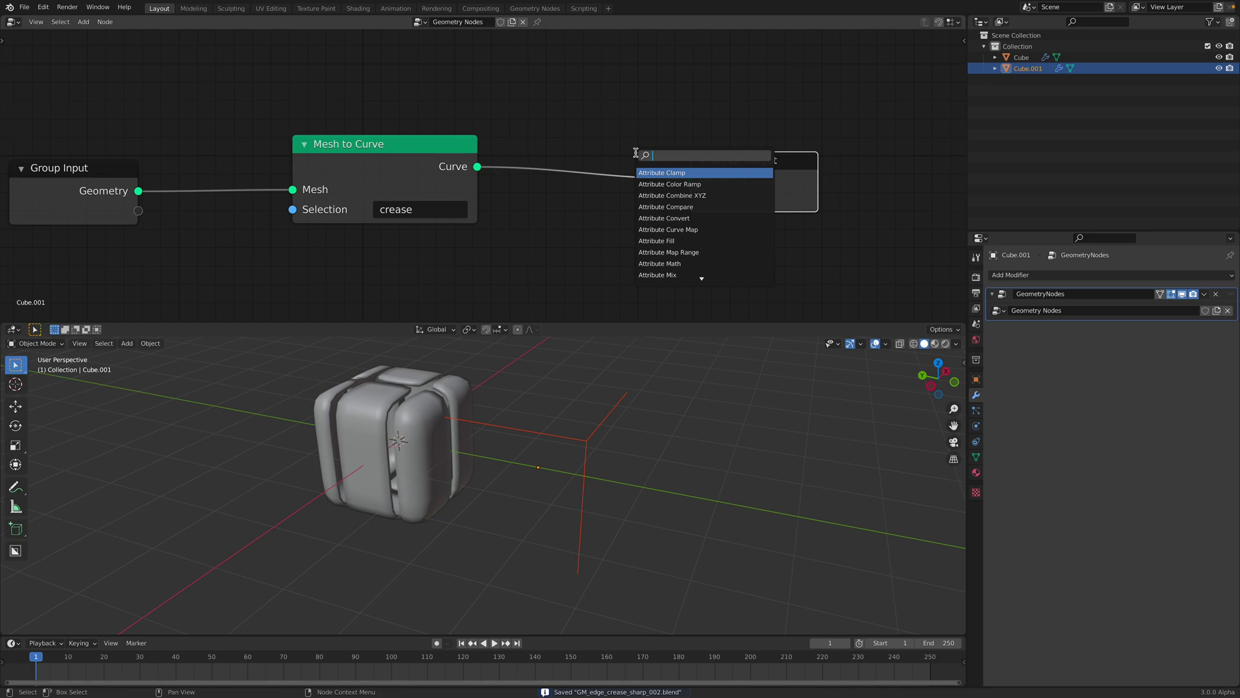
pyautogui.write('curve')
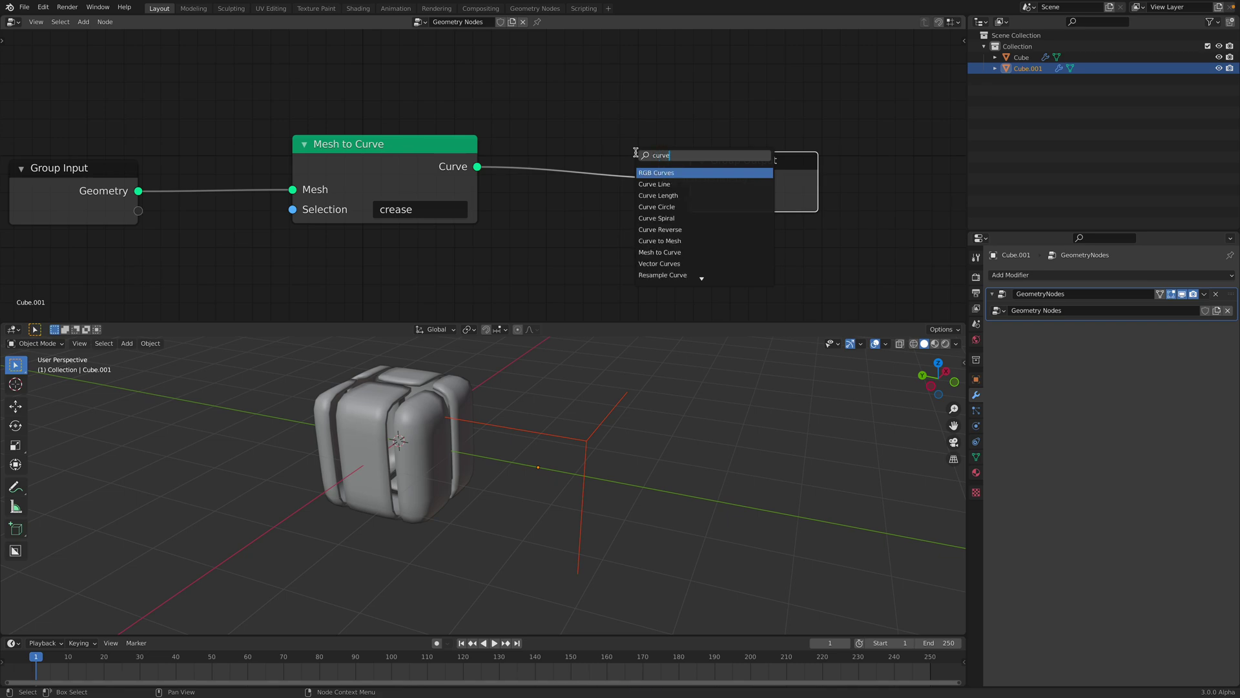
pyautogui.write(' res')
pyautogui.press('Return')
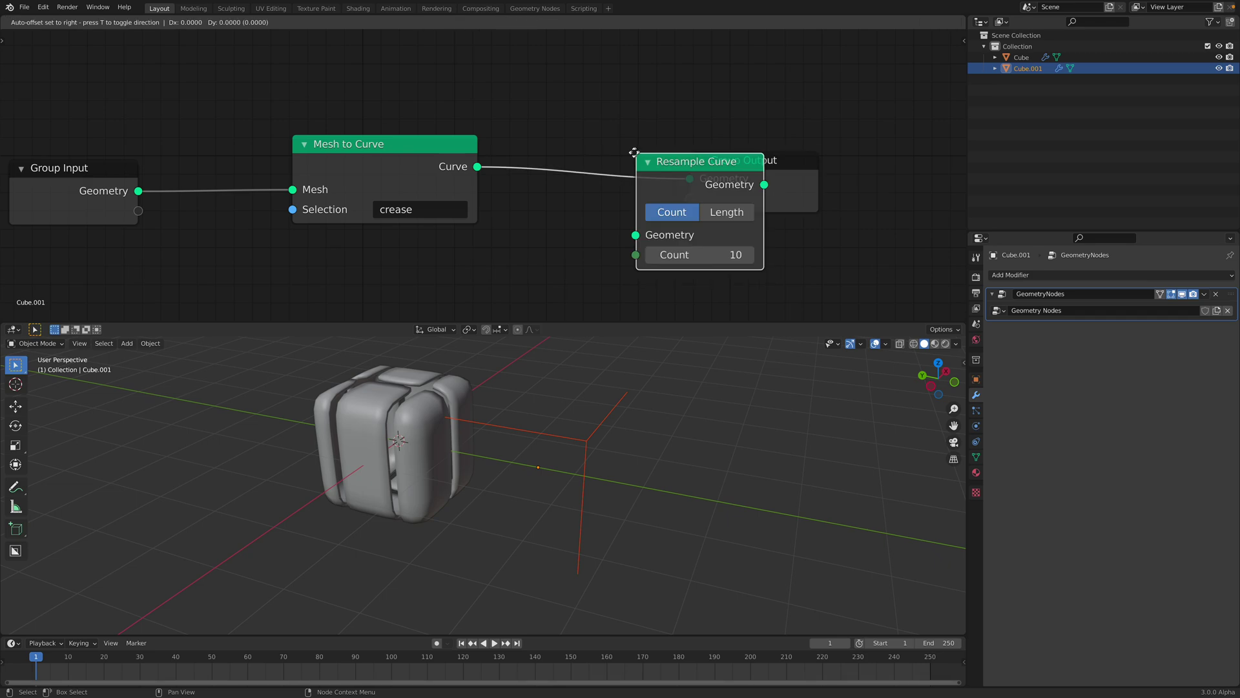
pyautogui.click(549, 122)
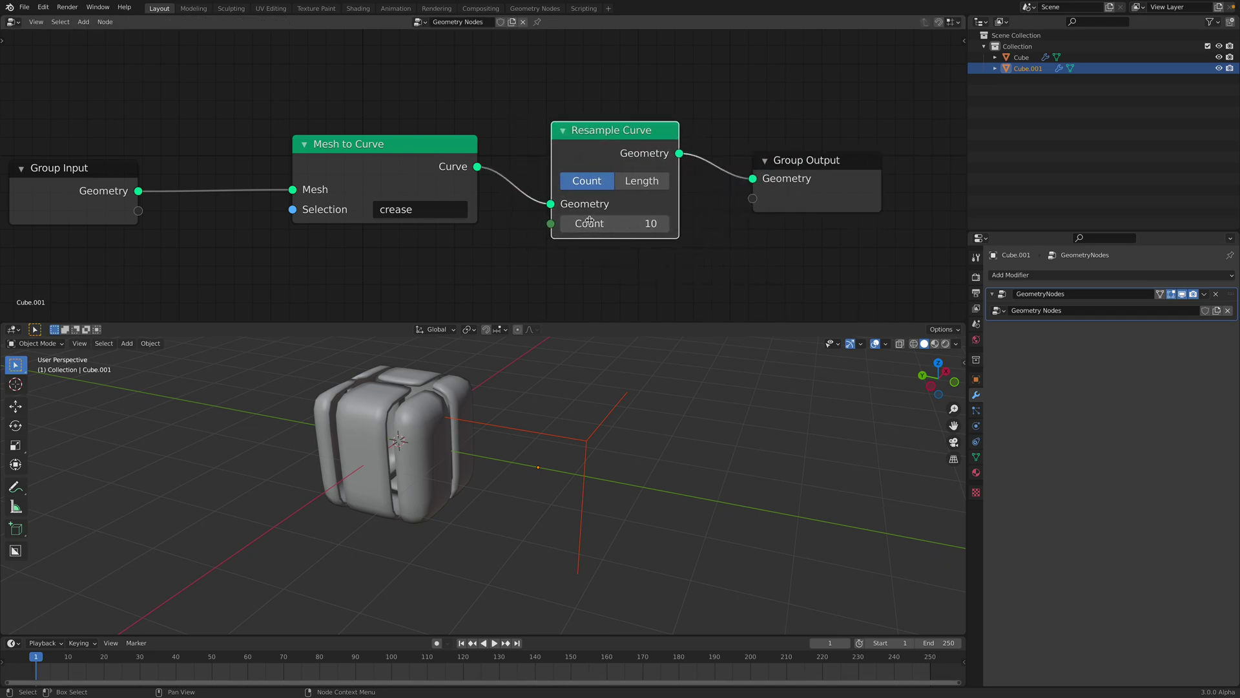
# Set the Resample Curve node's Count to 5 and move Group Output farther away to make room for another node.
pyautogui.click(589, 220)
pyautogui.write('5')
pyautogui.press('Return')
pyautogui.moveTo(711, 234); pyautogui.dragTo(564, 226, button='middle')
pyautogui.moveTo(714, 153); pyautogui.dragTo(754, 188)
pyautogui.moveTo(501, 230); pyautogui.dragTo(431, 224, button='middle')
pyautogui.moveTo(676, 174); pyautogui.dragTo(808, 141)
# Deselect the curve object, save the file and add a new mesh cube to the scene.
pyautogui.hotkey('shift', 'a')
pyautogui.click(686, 411)
pyautogui.hotkey('ctrl', 's')
pyautogui.scroll(-1, 662, 200)
pyautogui.hotkey('shift', 'a')
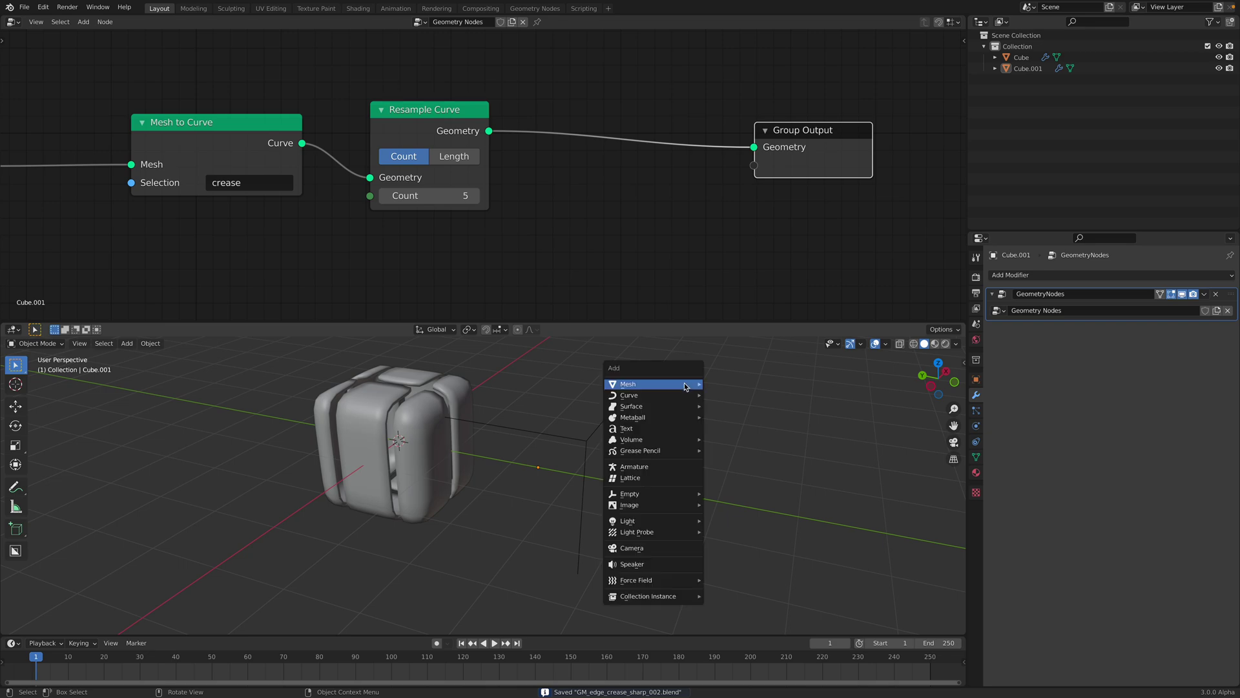
pyautogui.moveTo(684, 385)
pyautogui.click(722, 394)
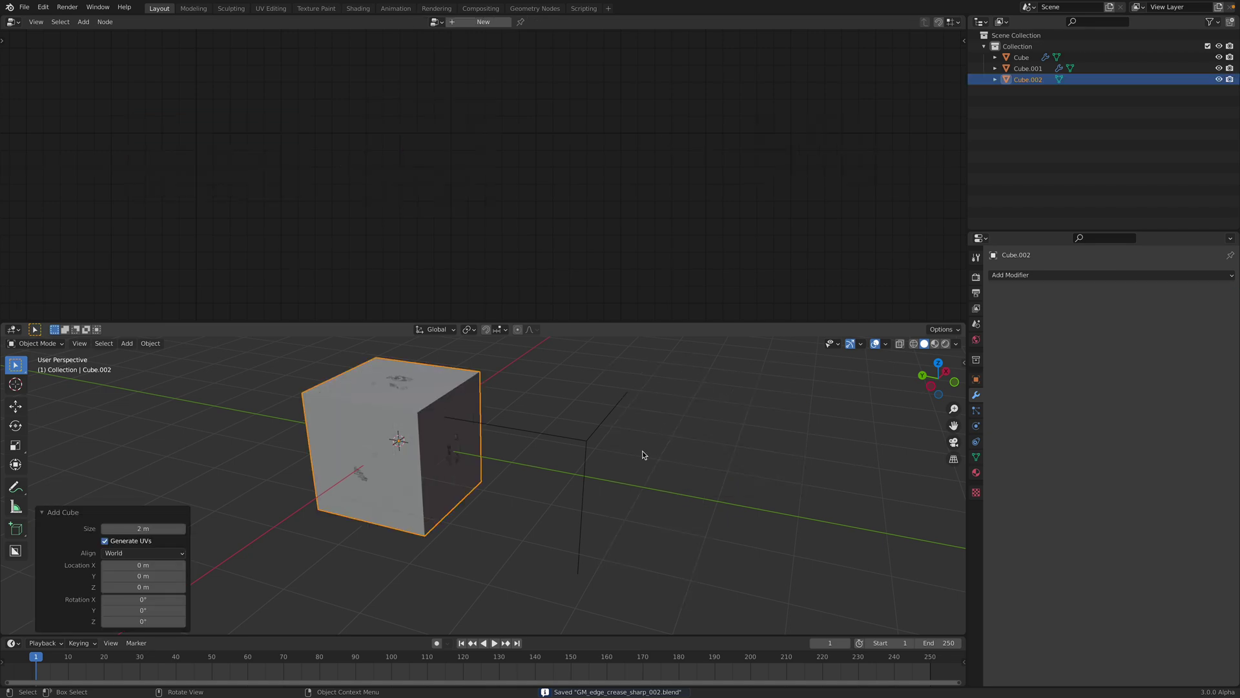
# Scale the new cube's geometry down to a small cube in Edit Mode and return to Object Mode.
pyautogui.press('s')
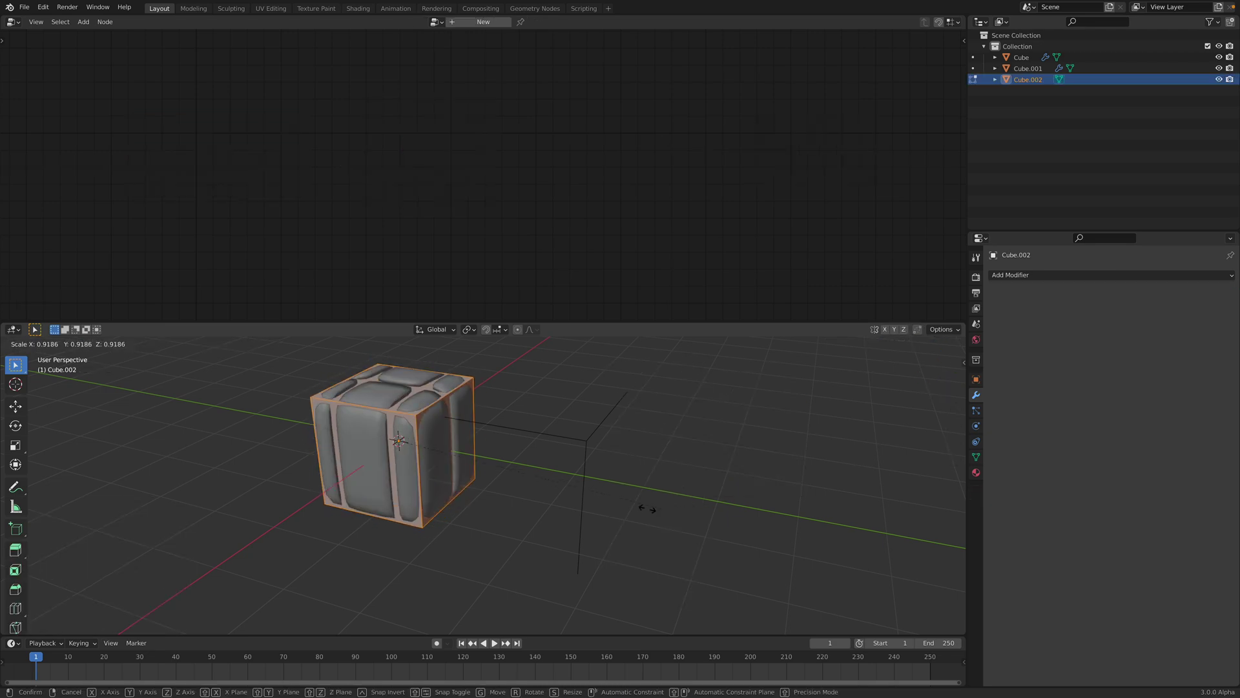
pyautogui.moveTo(514, 487)
pyautogui.click(441, 463)
pyautogui.press('Tab')
# Move the small cube along the Y axis to the far side of the crease curves.
pyautogui.press('g')
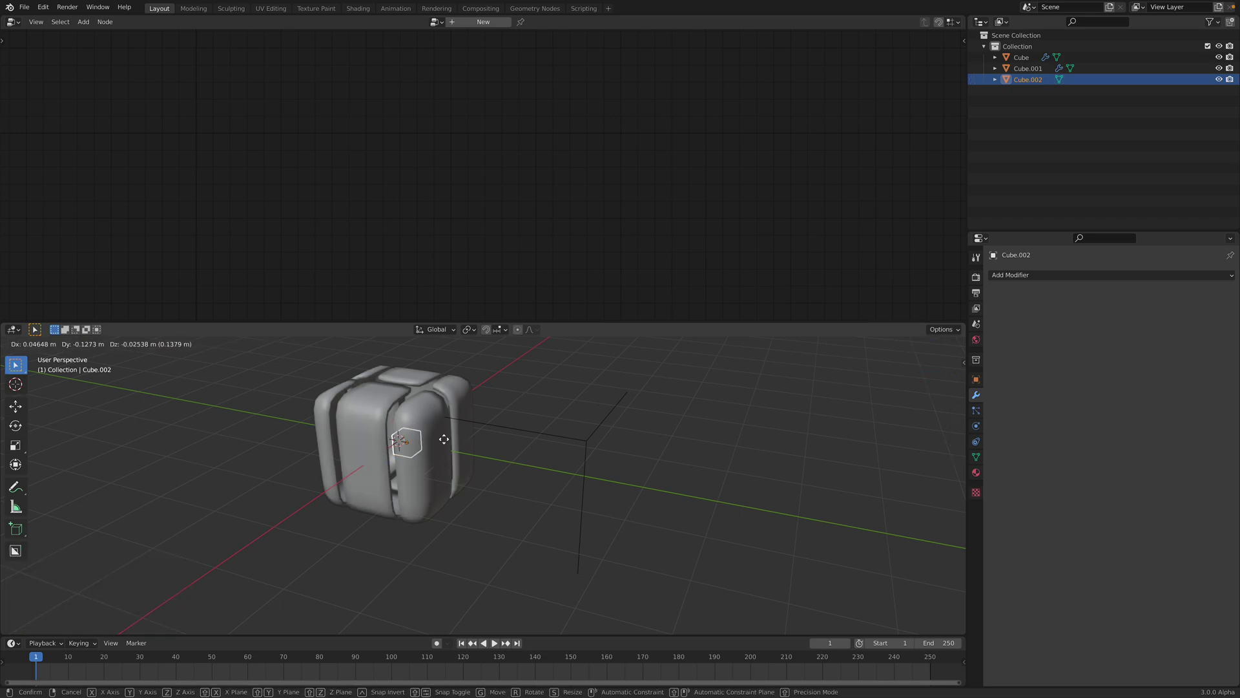
pyautogui.press('y')
pyautogui.click(697, 497)
pyautogui.click(709, 401)
pyautogui.moveTo(695, 483); pyautogui.dragTo(690, 468, button='middle')
pyautogui.click(686, 485)
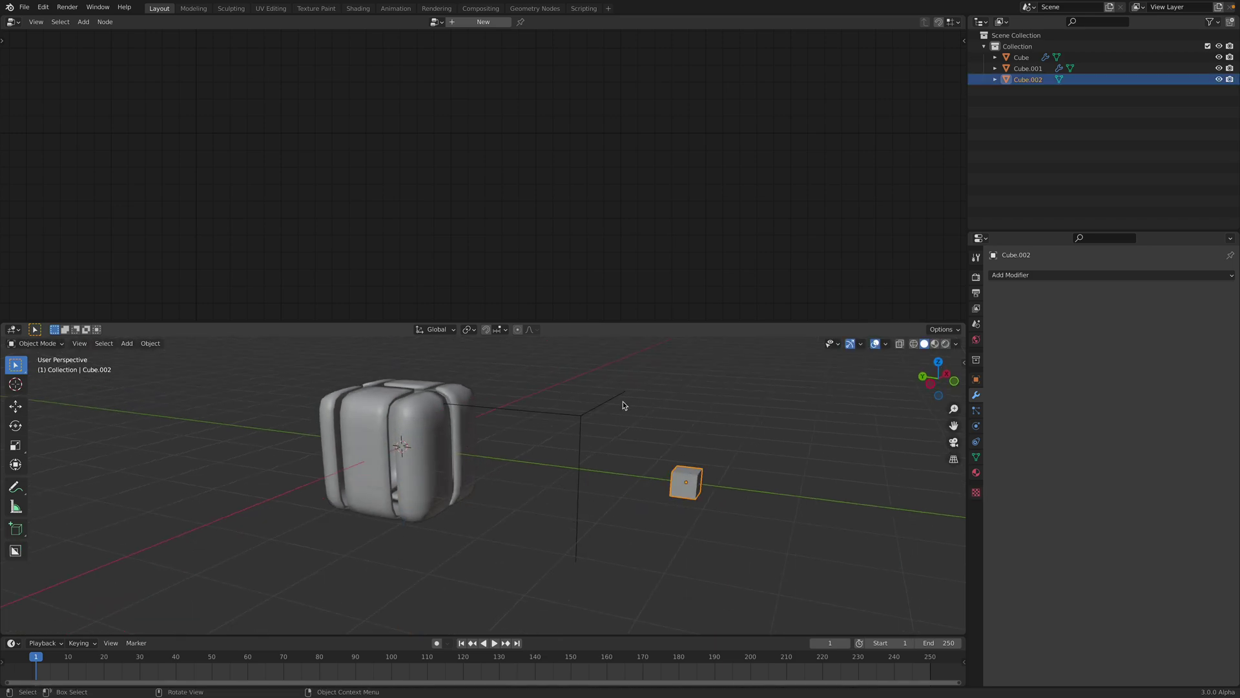
# Select the crease curve object and insert a Point Instance node between Resample Curve and Group Output.
pyautogui.click(616, 399)
pyautogui.hotkey('shift', 'a')
pyautogui.moveTo(603, 190)
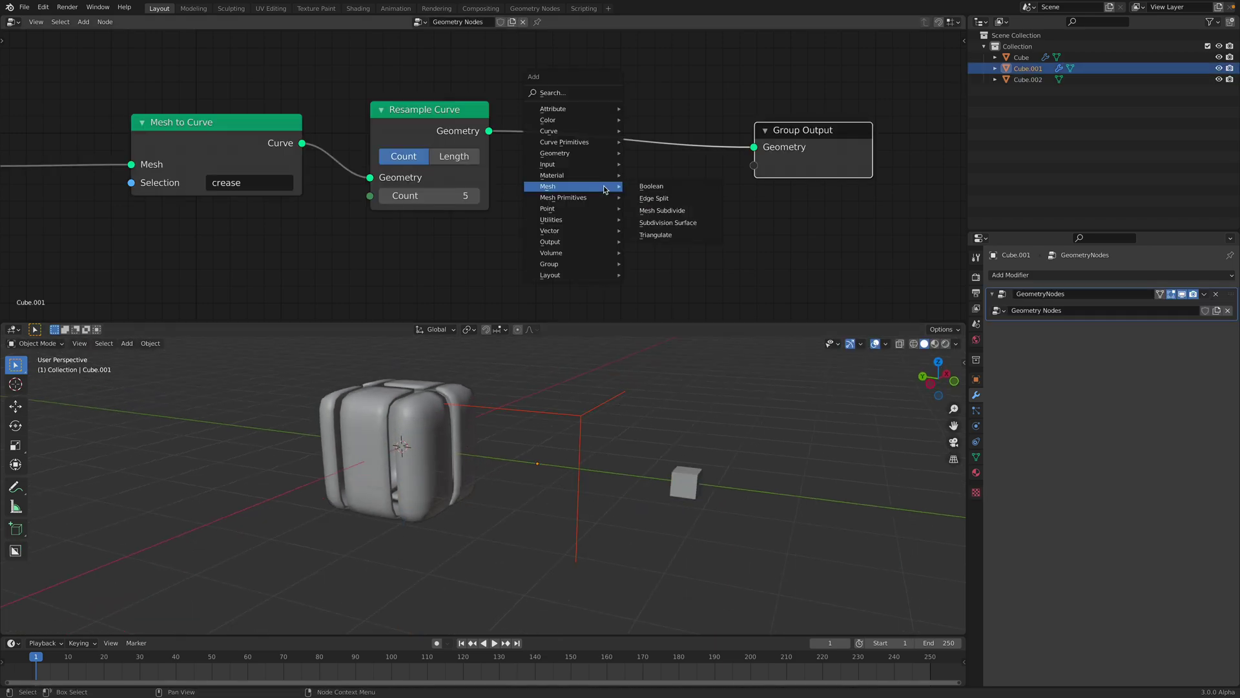
pyautogui.click(583, 94)
pyautogui.write('instan')
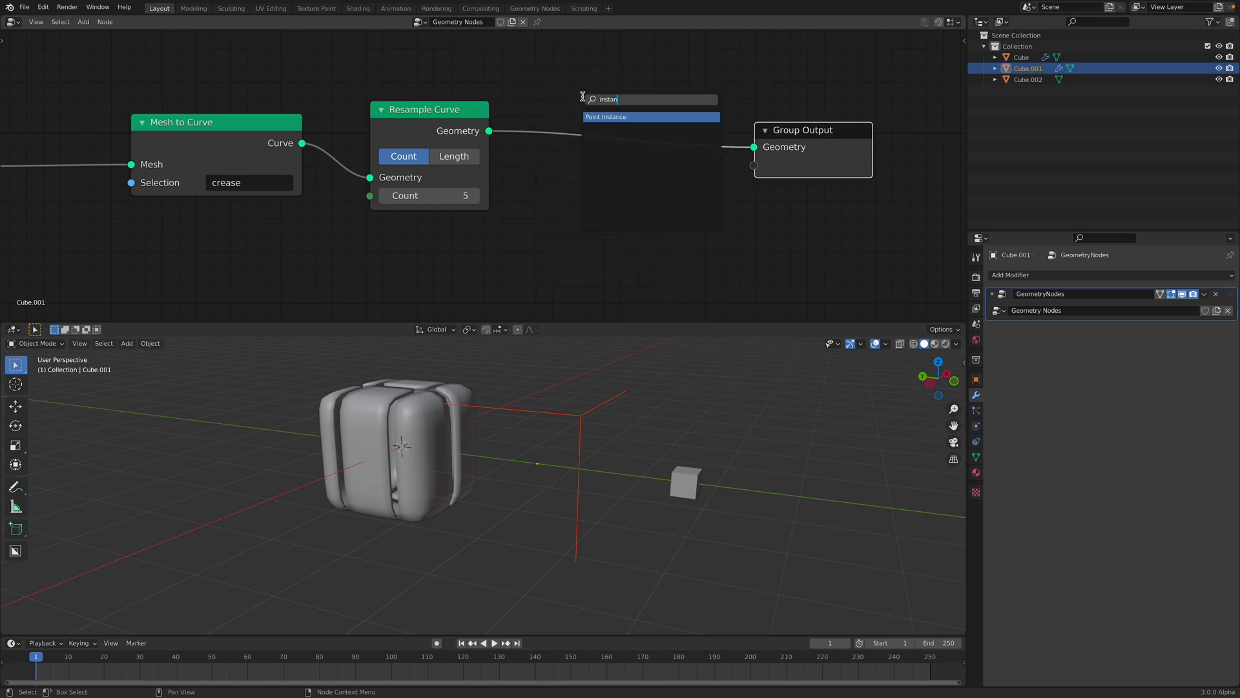
pyautogui.click(603, 119)
pyautogui.click(589, 122)
pyautogui.click(628, 195)
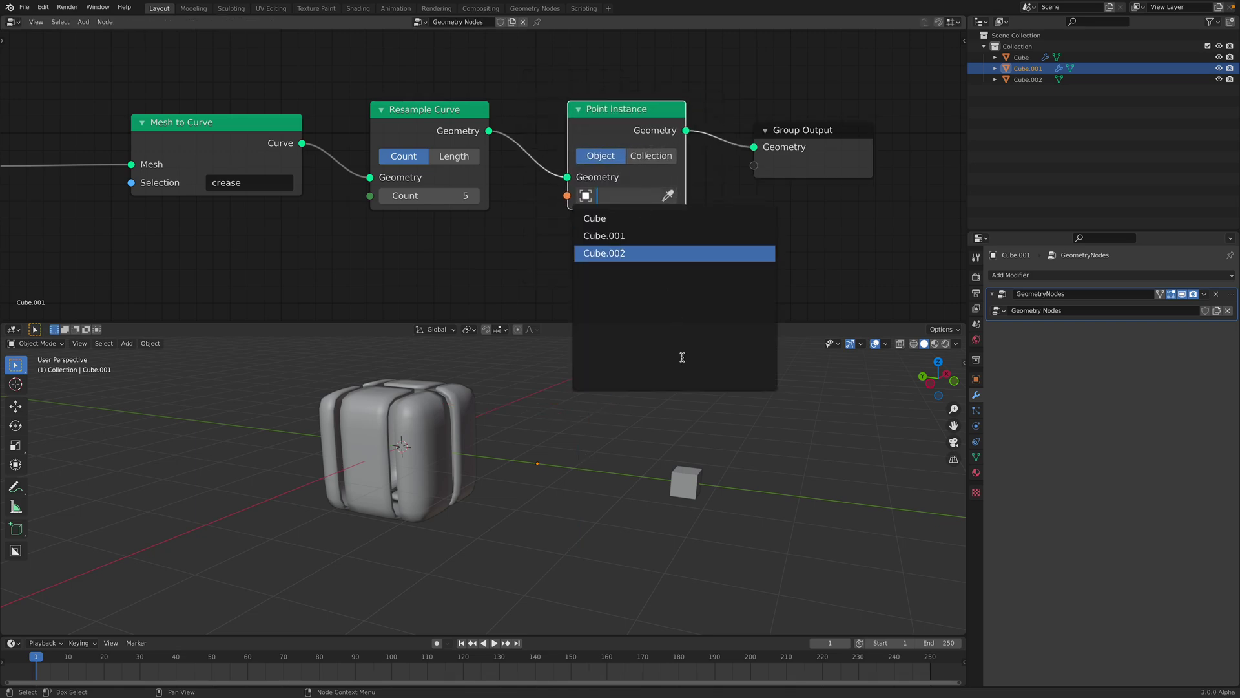
pyautogui.click(721, 184)
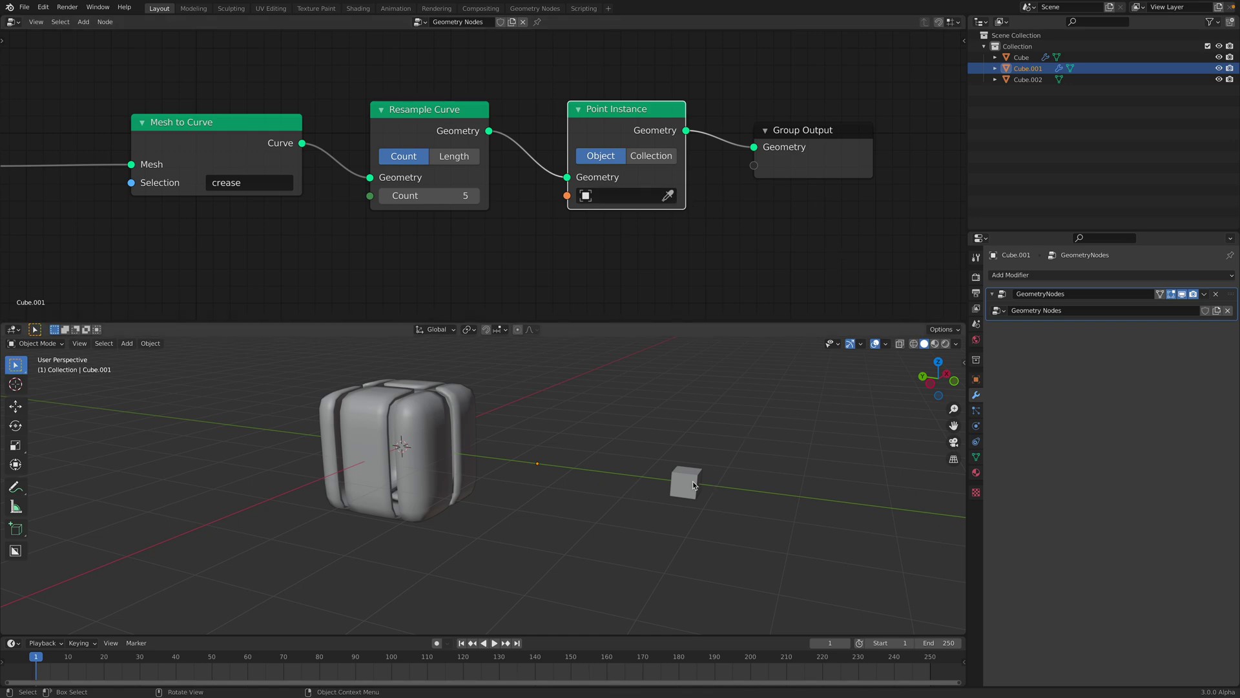
# Rename the small cube Cube.002 as instanceCube.
pyautogui.click(1028, 79)
pyautogui.doubleClick(1027, 79)
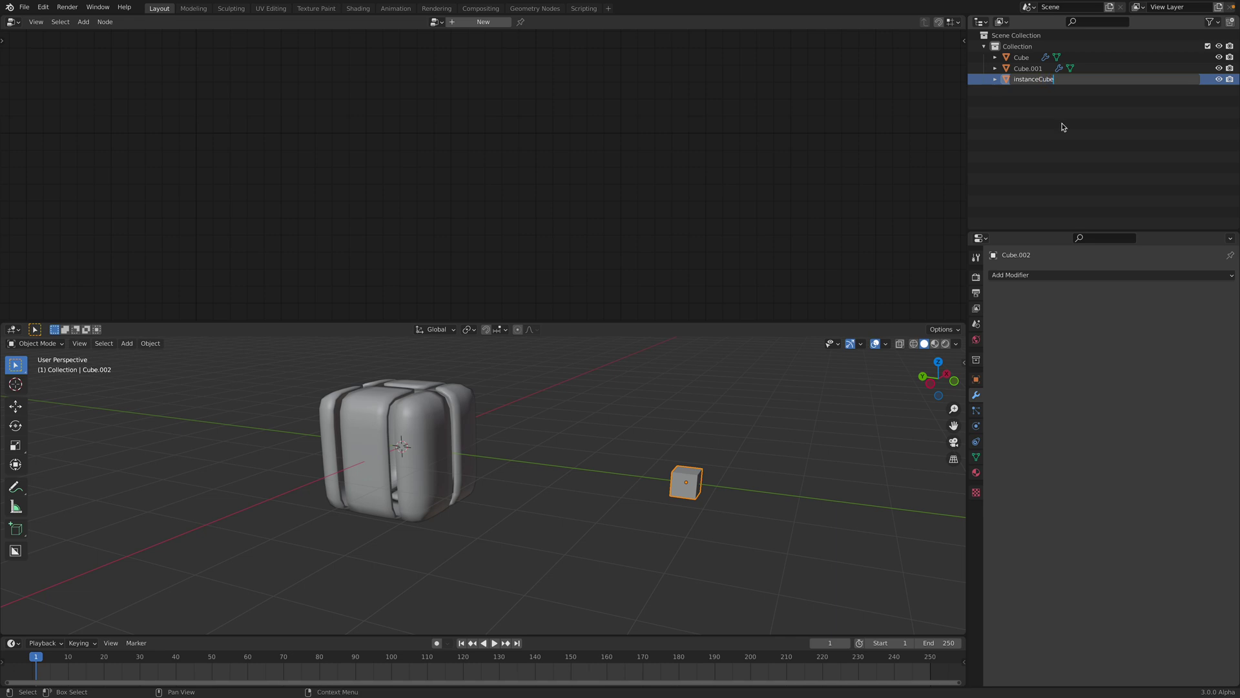
pyautogui.press('Return')
# Select Cube.001, set its Point Instance node's object to instanceCube, and save the file with nothing selected.
pyautogui.click(428, 447)
pyautogui.click(553, 435)
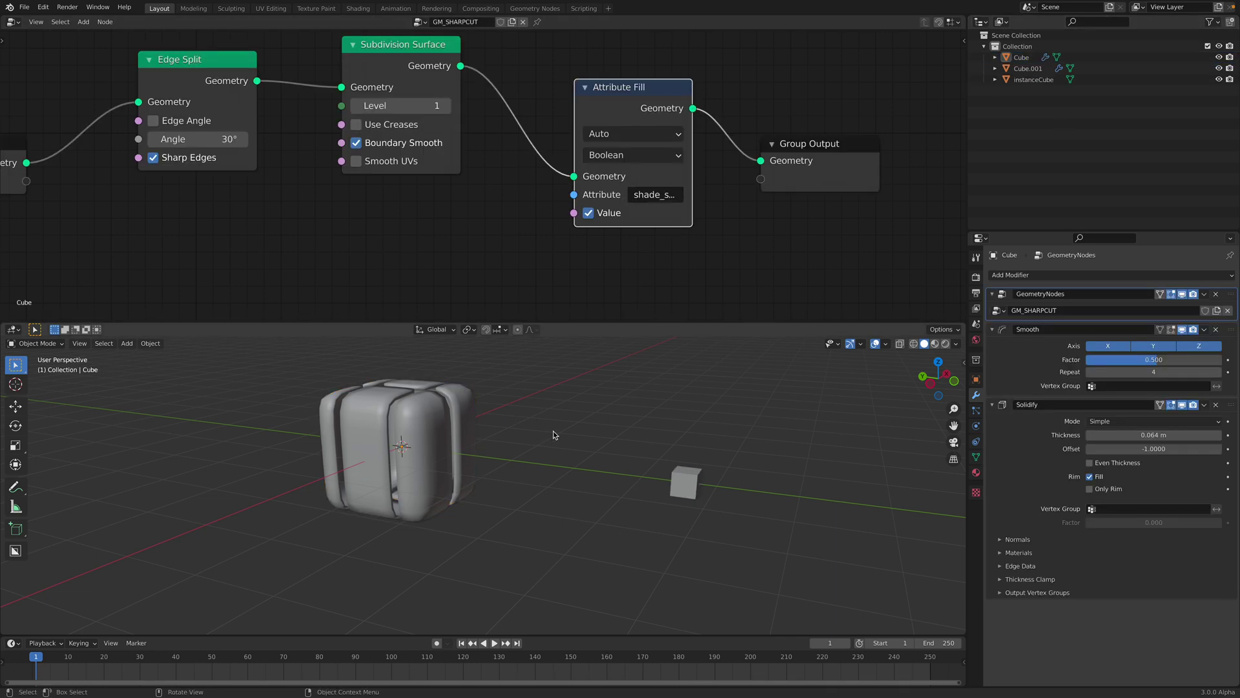
pyautogui.click(1028, 68)
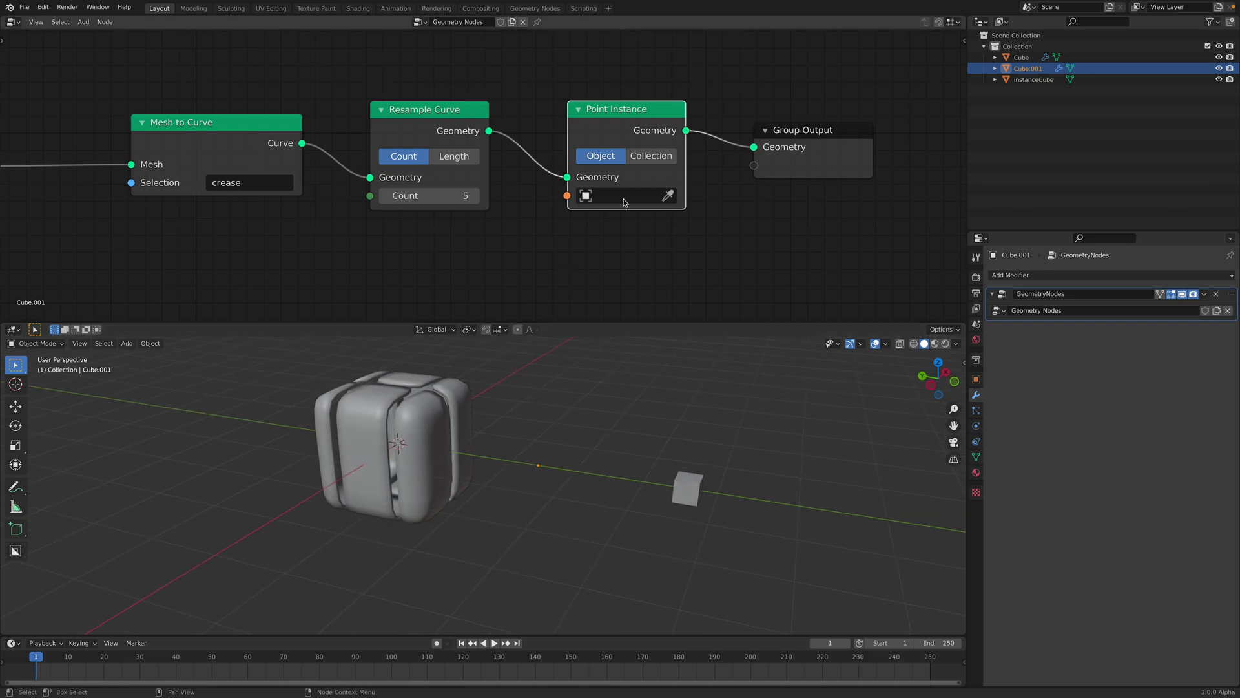
pyautogui.click(624, 202)
pyautogui.click(635, 252)
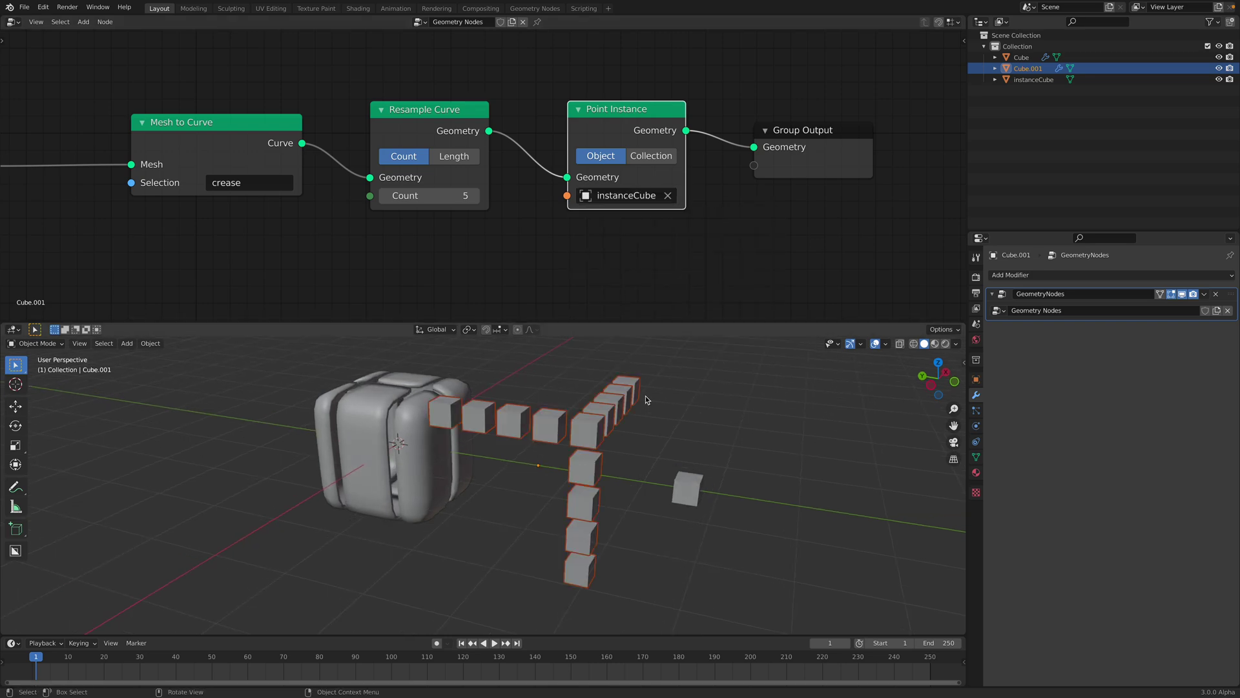
pyautogui.moveTo(645, 400); pyautogui.dragTo(698, 398, button='middle')
pyautogui.click(698, 399)
pyautogui.hotkey('ctrl', 's')
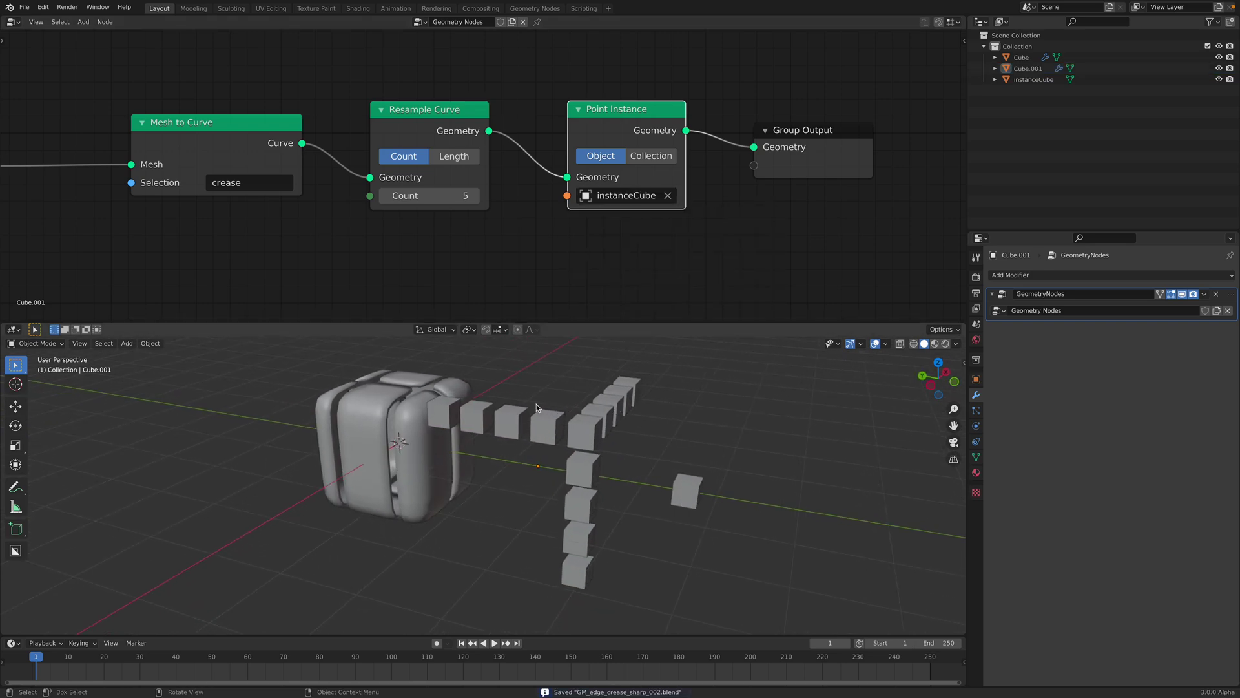
# Spread out the Group Input, Mesh to Curve, Point Instance and Group Output nodes of the tree.
pyautogui.moveTo(536, 407); pyautogui.dragTo(551, 406, button='middle')
pyautogui.scroll(-1, 443, 194)
pyautogui.moveTo(242, 148); pyautogui.dragTo(244, 108)
pyautogui.scroll(-2, 220, 123)
pyautogui.moveTo(76, 162); pyautogui.dragTo(145, 182, button='middle')
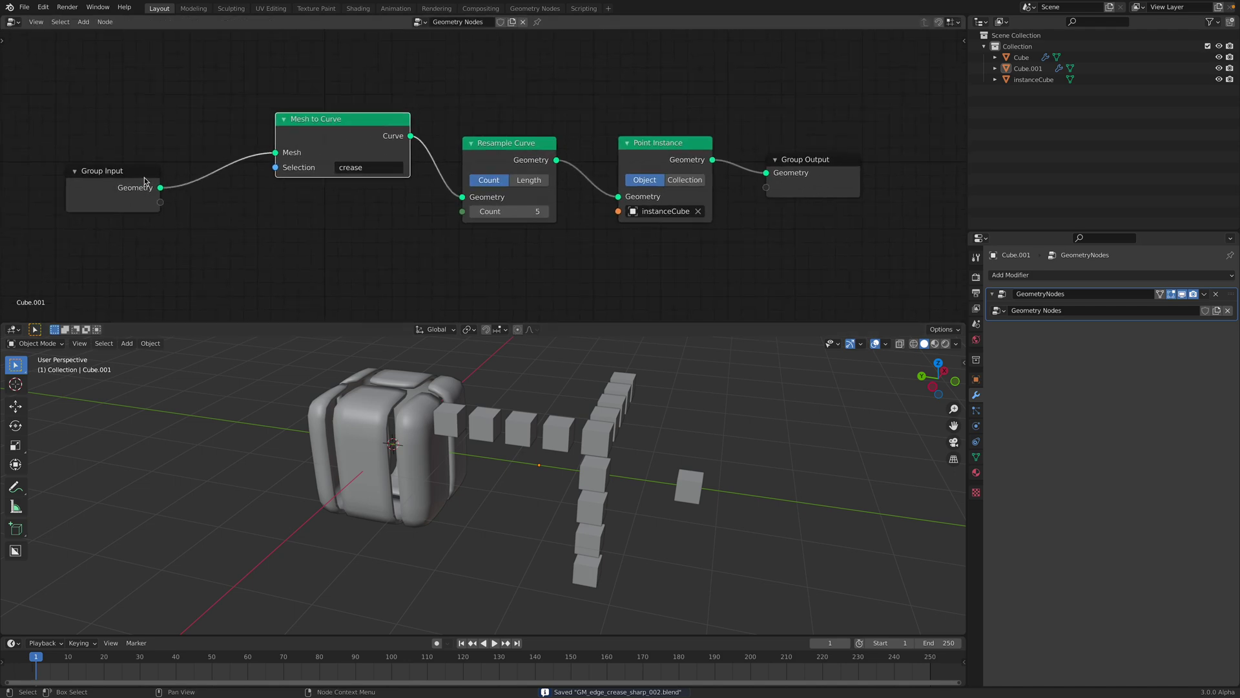
pyautogui.moveTo(144, 181); pyautogui.dragTo(179, 112)
pyautogui.press('Home')
pyautogui.moveTo(761, 165); pyautogui.dragTo(839, 173)
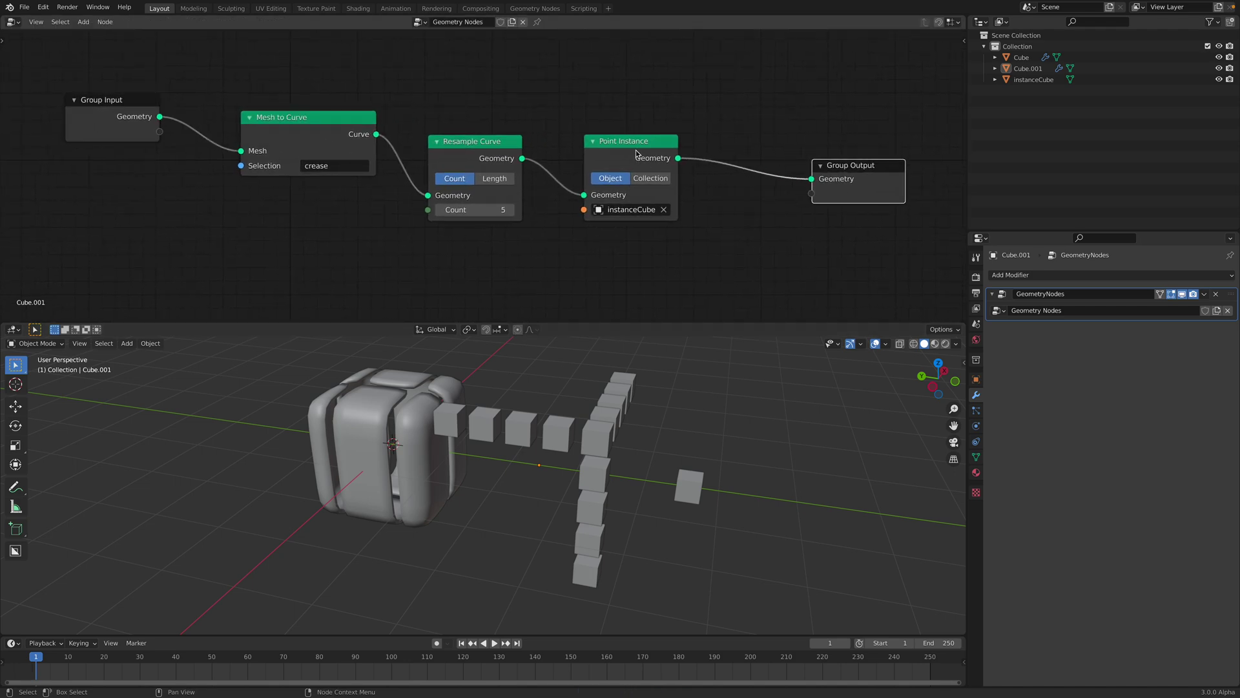
pyautogui.moveTo(637, 152); pyautogui.dragTo(647, 147)
# Save the file with Cube.001 selected and place the Group Output and Group Input nodes higher than the others.
pyautogui.moveTo(606, 464); pyautogui.dragTo(613, 440, button='middle')
pyautogui.click(612, 440)
pyautogui.hotkey('ctrl', 's')
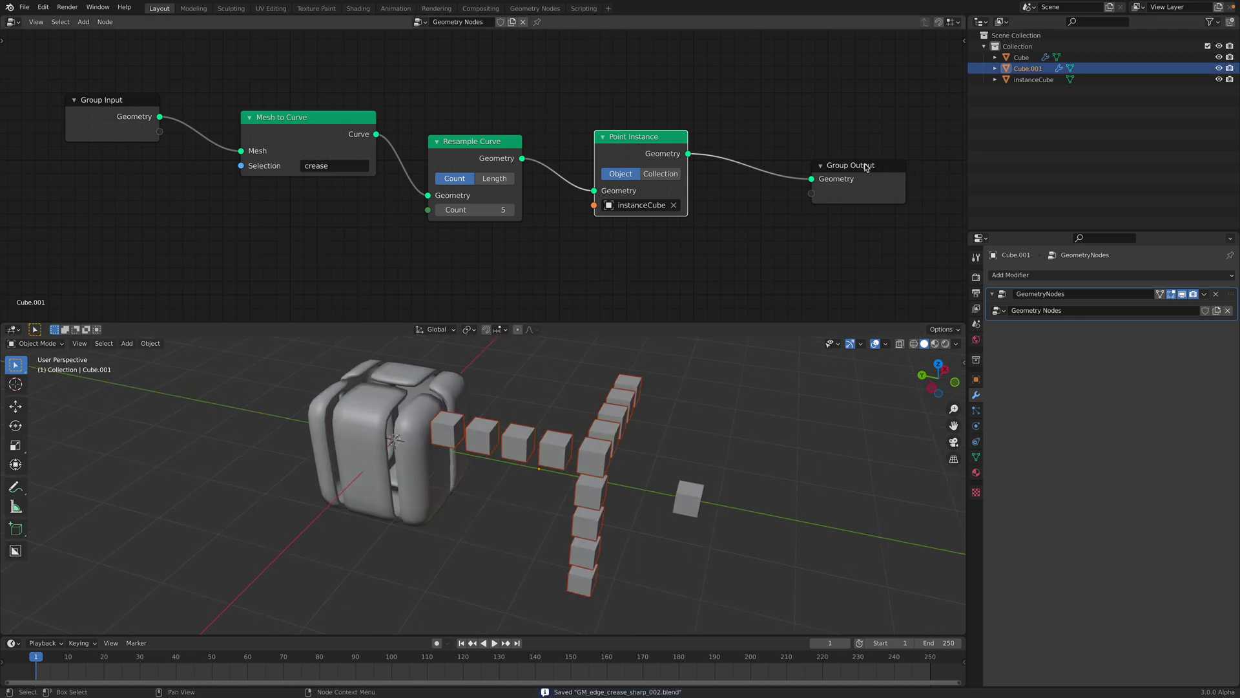
pyautogui.moveTo(866, 165); pyautogui.dragTo(865, 58)
pyautogui.moveTo(738, 131); pyautogui.dragTo(716, 202, button='middle')
pyautogui.moveTo(92, 172); pyautogui.dragTo(99, 133)
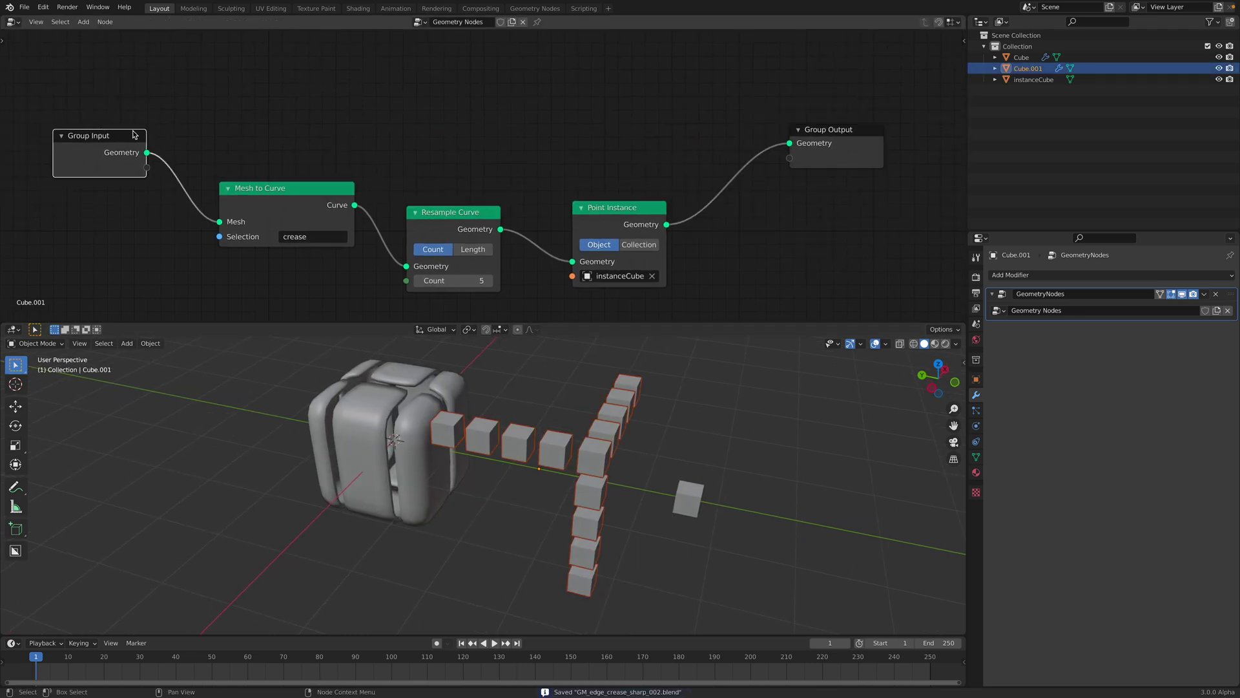
# Switch to the Twitter window to view the reference render of the cubes, and return to Blender.
pyautogui.hotkey('ctrl', 'Left')
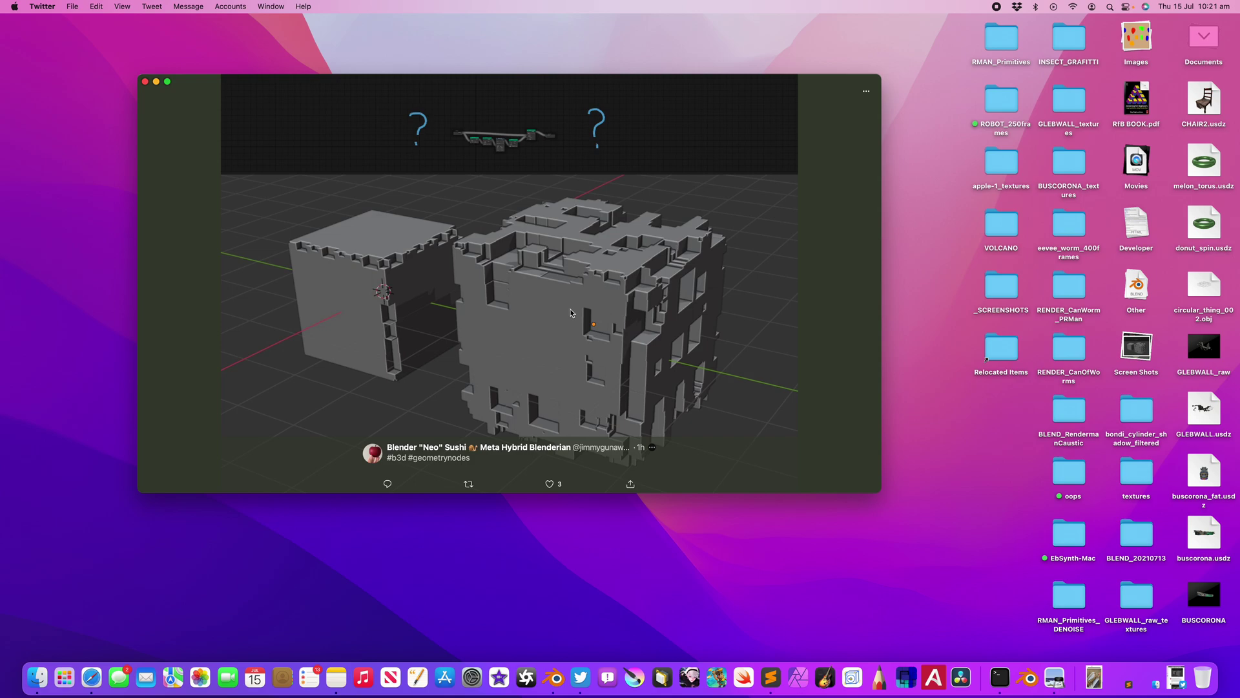
pyautogui.hotkey('ctrl', 'Right')
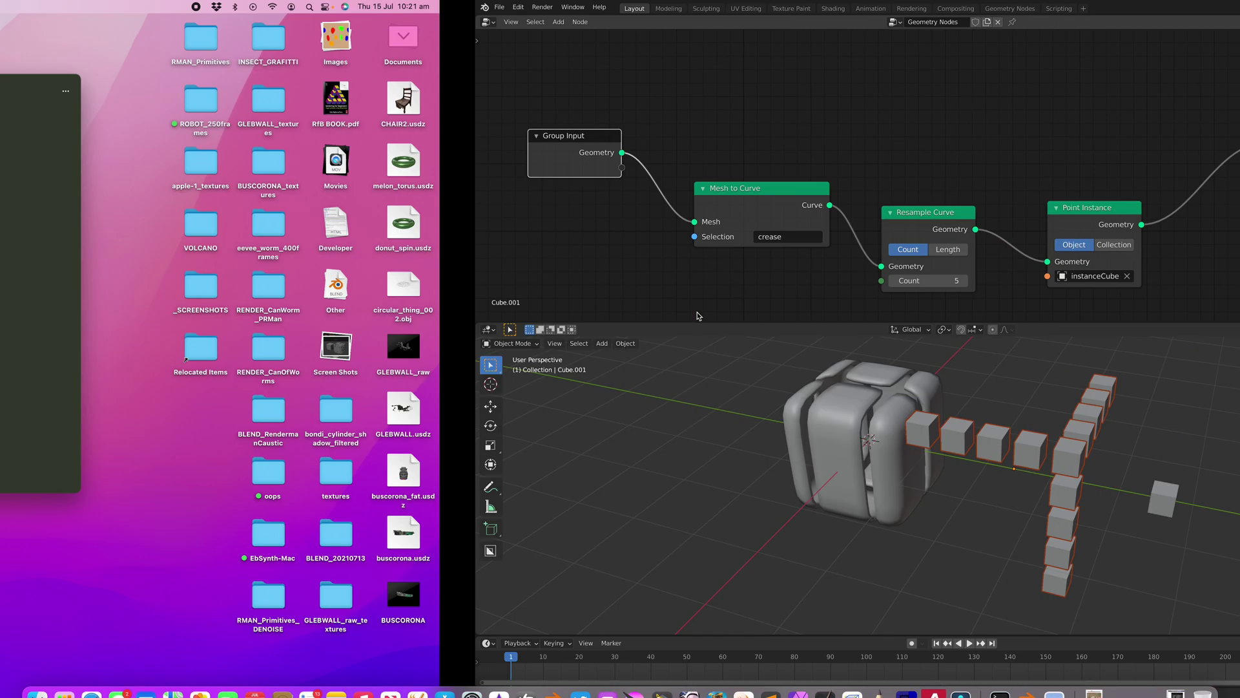
# Reposition the Resample Curve and Point Instance nodes and save the file.
pyautogui.moveTo(604, 230); pyautogui.dragTo(629, 204)
pyautogui.moveTo(489, 206); pyautogui.dragTo(496, 155)
pyautogui.moveTo(648, 177); pyautogui.dragTo(659, 199)
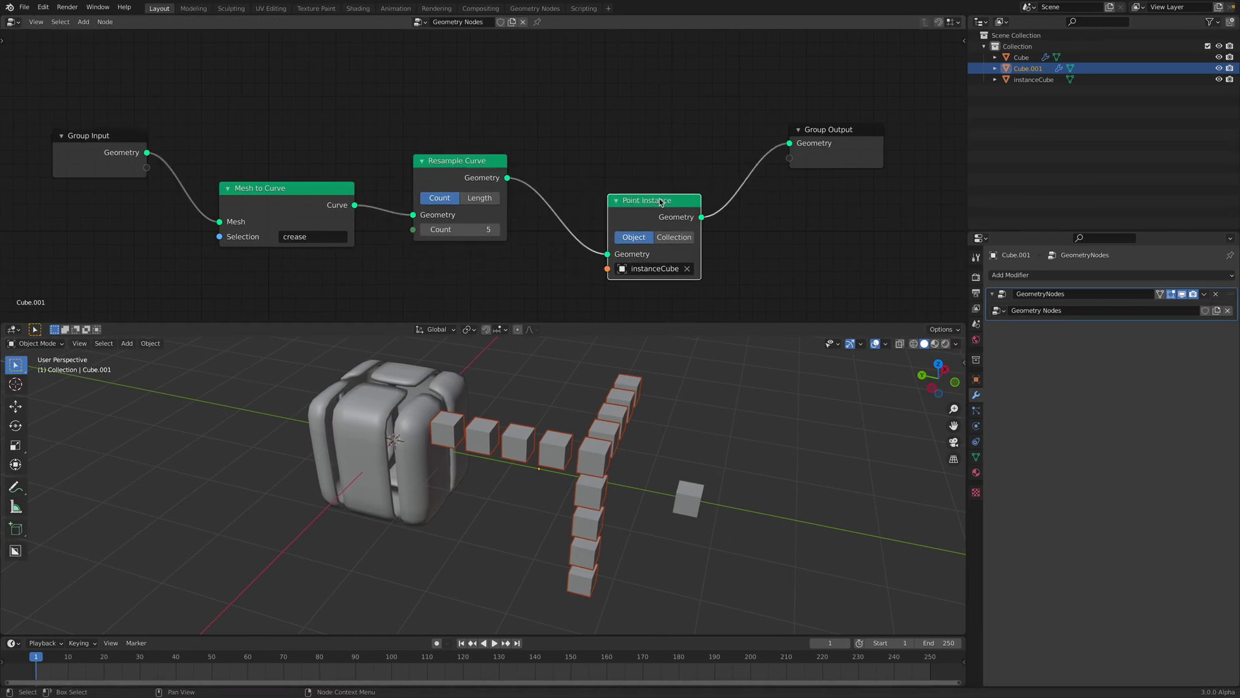
pyautogui.hotkey('ctrl', 's')
pyautogui.scroll(-1, 657, 191)
pyautogui.moveTo(656, 188); pyautogui.dragTo(615, 181, button='middle')
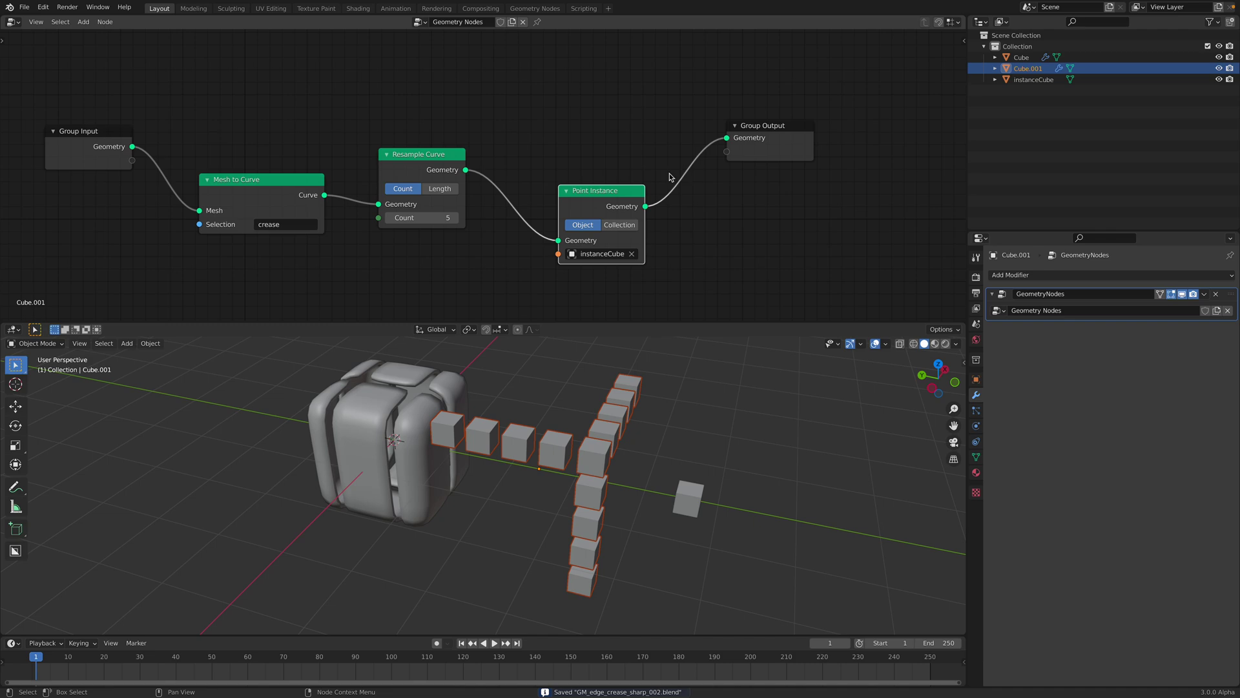
# Move the instanced curve object and instanceCube together along the Y axis, farther from the split cube.
pyautogui.keyDown('shift'); pyautogui.click(691, 496); pyautogui.keyUp('shift')
pyautogui.press('g')
pyautogui.press('y')
pyautogui.click(790, 510)
# Hide instanceCube in the viewport and reselect the instanced curve object.
pyautogui.click(821, 508)
pyautogui.click(791, 506)
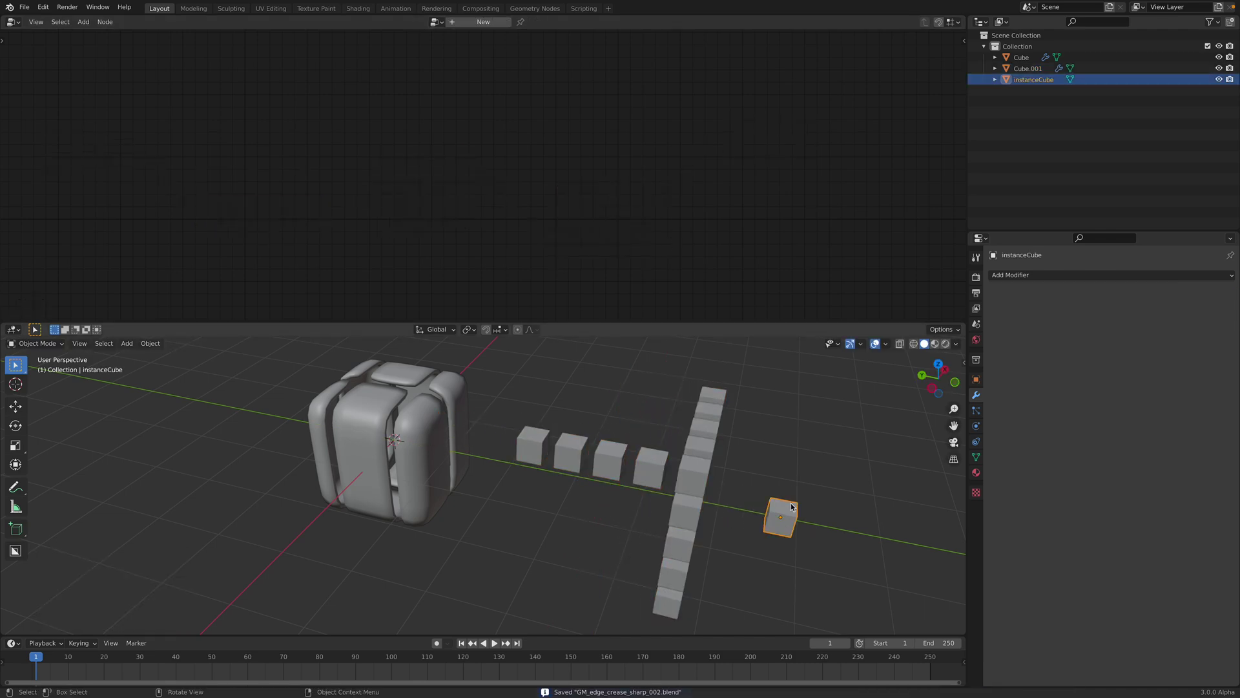
pyautogui.press('h')
pyautogui.click(715, 437)
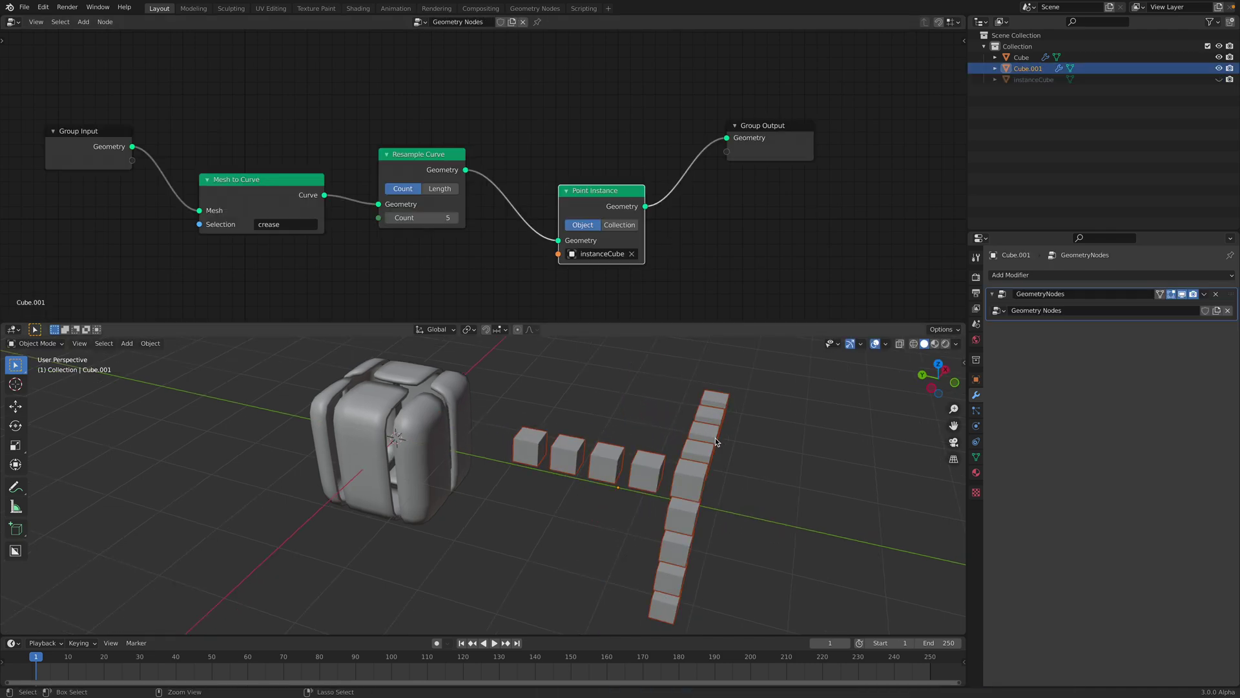
# Rearrange the Mesh to Curve, Group Input, Group Output and Point Instance nodes to make room after Resample Curve.
pyautogui.moveTo(267, 183); pyautogui.dragTo(270, 150)
pyautogui.moveTo(100, 131); pyautogui.dragTo(126, 92)
pyautogui.moveTo(846, 149); pyautogui.dragTo(831, 163, button='middle')
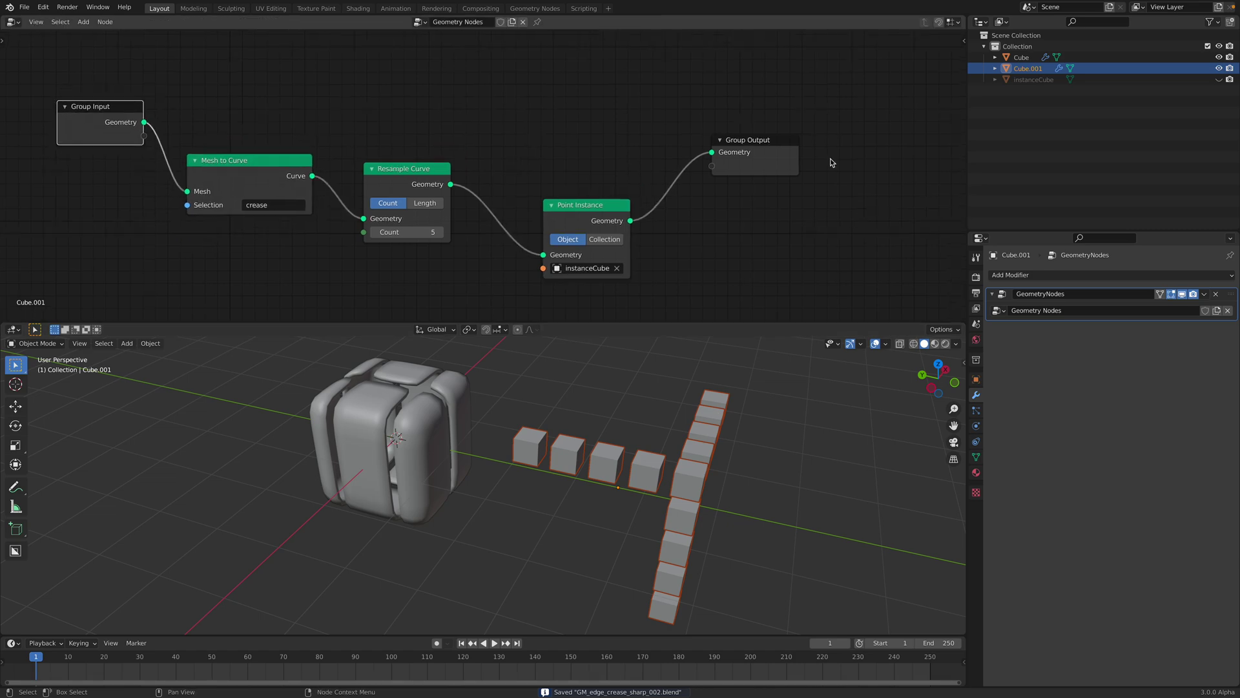
pyautogui.moveTo(785, 139); pyautogui.dragTo(814, 140)
pyautogui.hotkey('shift', 'a')
pyautogui.click(562, 95)
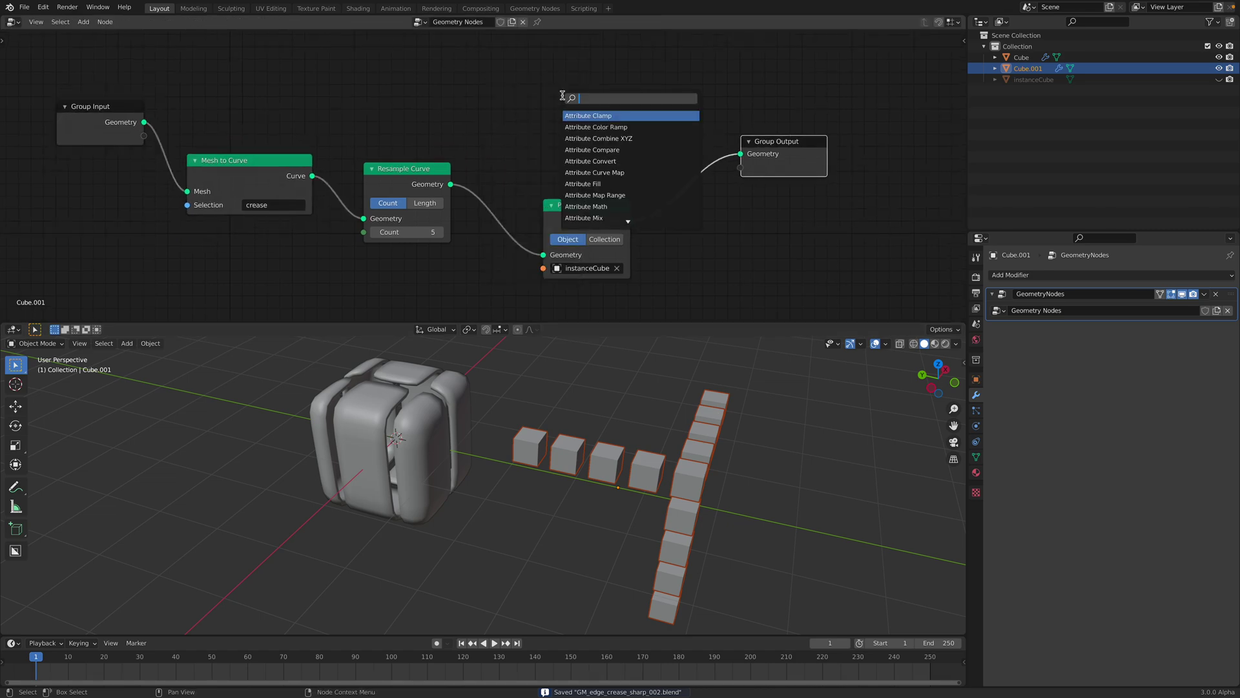
pyautogui.moveTo(413, 232)
pyautogui.keyDown('shift'); pyautogui.mouseDown()
pyautogui.moveTo(446, 232)
pyautogui.moveTo(398, 232)
pyautogui.moveTo(408, 232)
pyautogui.mouseUp(); pyautogui.keyUp('shift')
# Insert an Attribute Randomize node between Resample Curve and Point Instance and set its Attribute to scale.
pyautogui.hotkey('shift', 'a')
pyautogui.click(568, 175)
pyautogui.write('randomize')
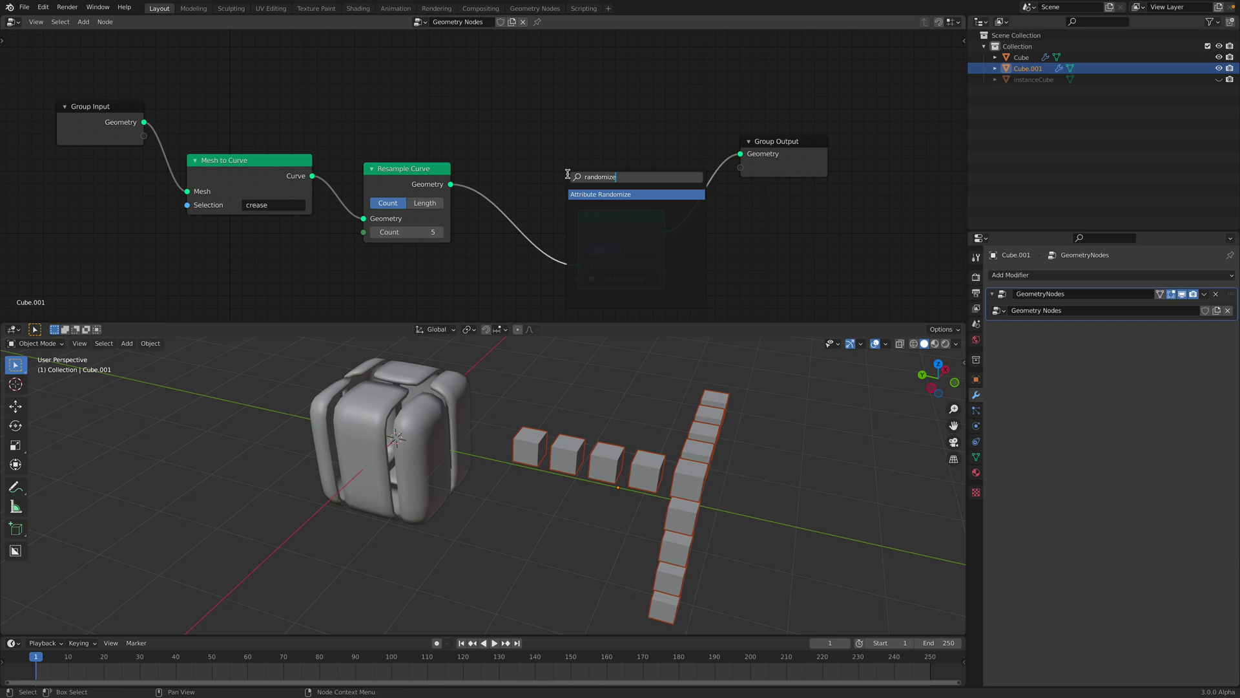
pyautogui.press('Return')
pyautogui.click(520, 163)
pyautogui.click(582, 236)
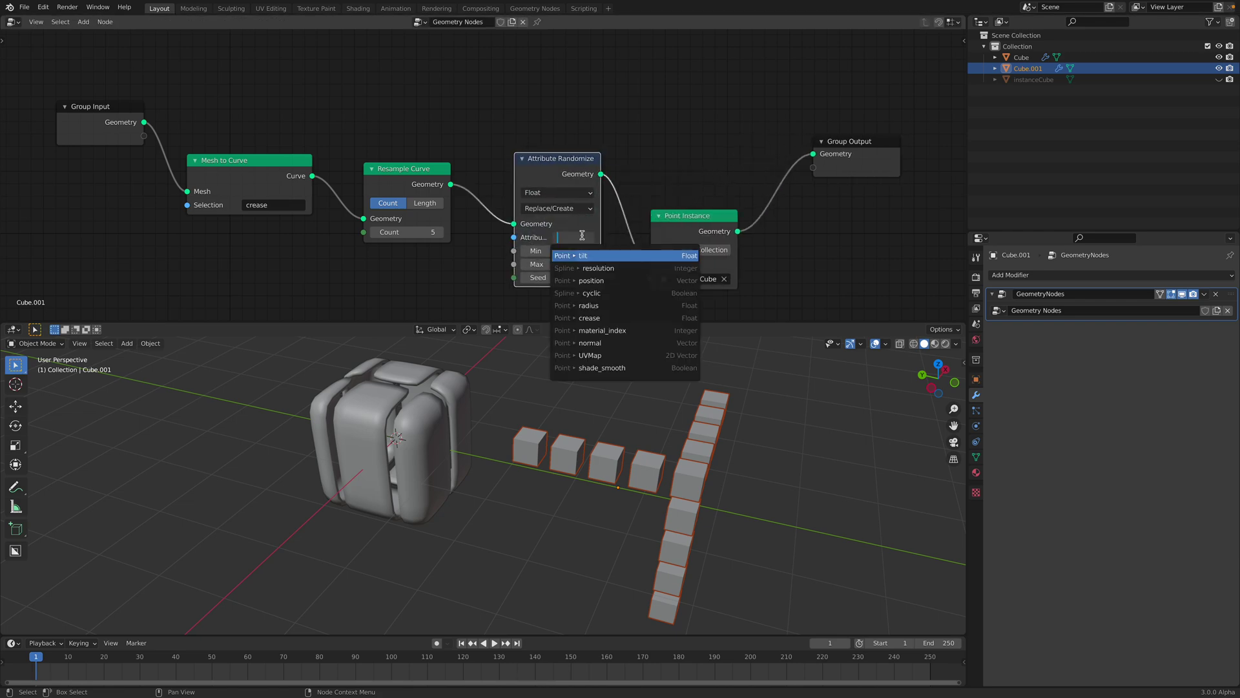
pyautogui.write('scale')
pyautogui.press('Return')
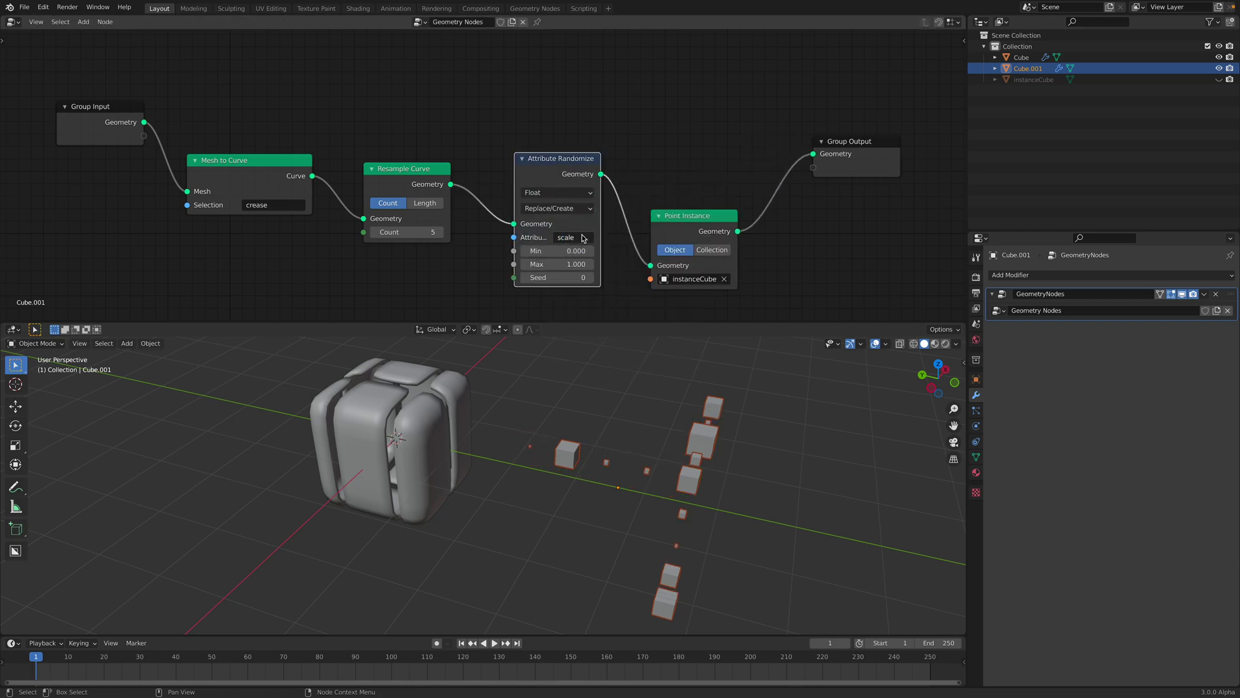
# Set the Attribute Randomize node's Min to 0.340, Max to 1.140 and Seed to 10, and save the file.
pyautogui.moveTo(577, 277)
pyautogui.mouseDown()
pyautogui.moveTo(607, 277)
pyautogui.moveTo(568, 250)
pyautogui.moveTo(579, 251)
pyautogui.moveTo(566, 263)
pyautogui.mouseUp()
pyautogui.moveTo(582, 452); pyautogui.dragTo(558, 430, button='middle')
pyautogui.hotkey('ctrl', 's')
# Reposition the Resample Curve node and raise its Count to 11.
pyautogui.moveTo(405, 175); pyautogui.dragTo(394, 154)
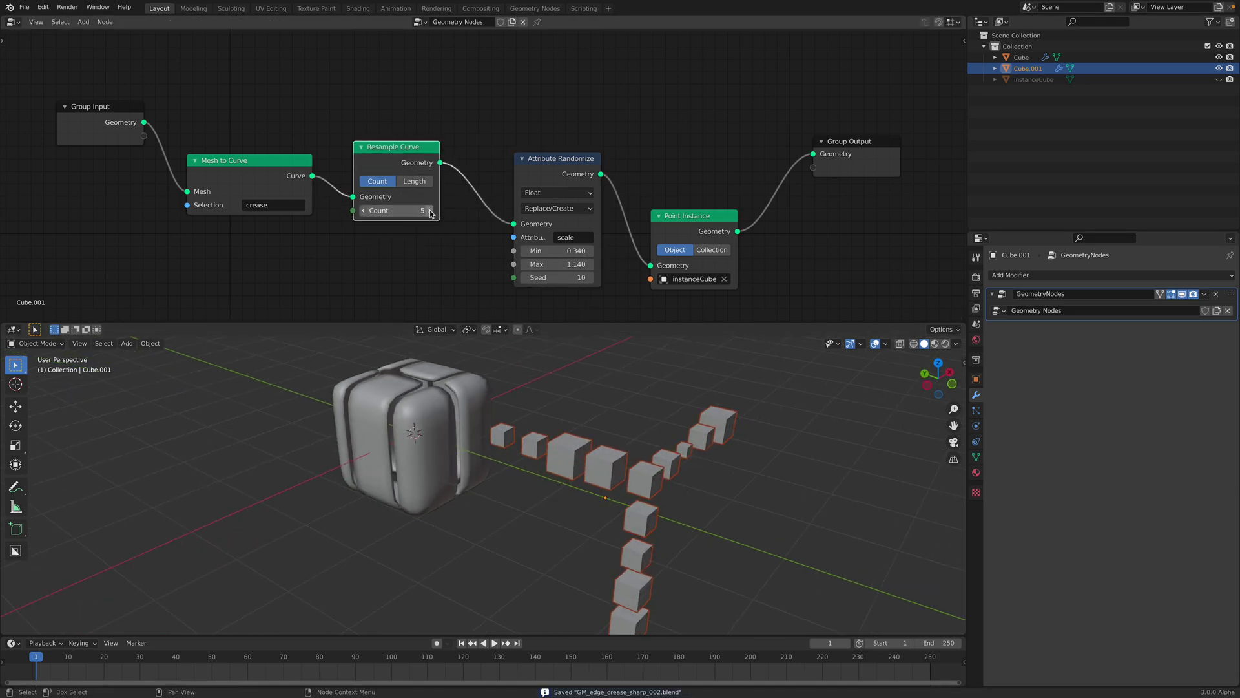
pyautogui.click(430, 211)
pyautogui.click(430, 211)
pyautogui.click(430, 211)
pyautogui.click(431, 212)
pyautogui.click(431, 211)
pyautogui.click(430, 211)
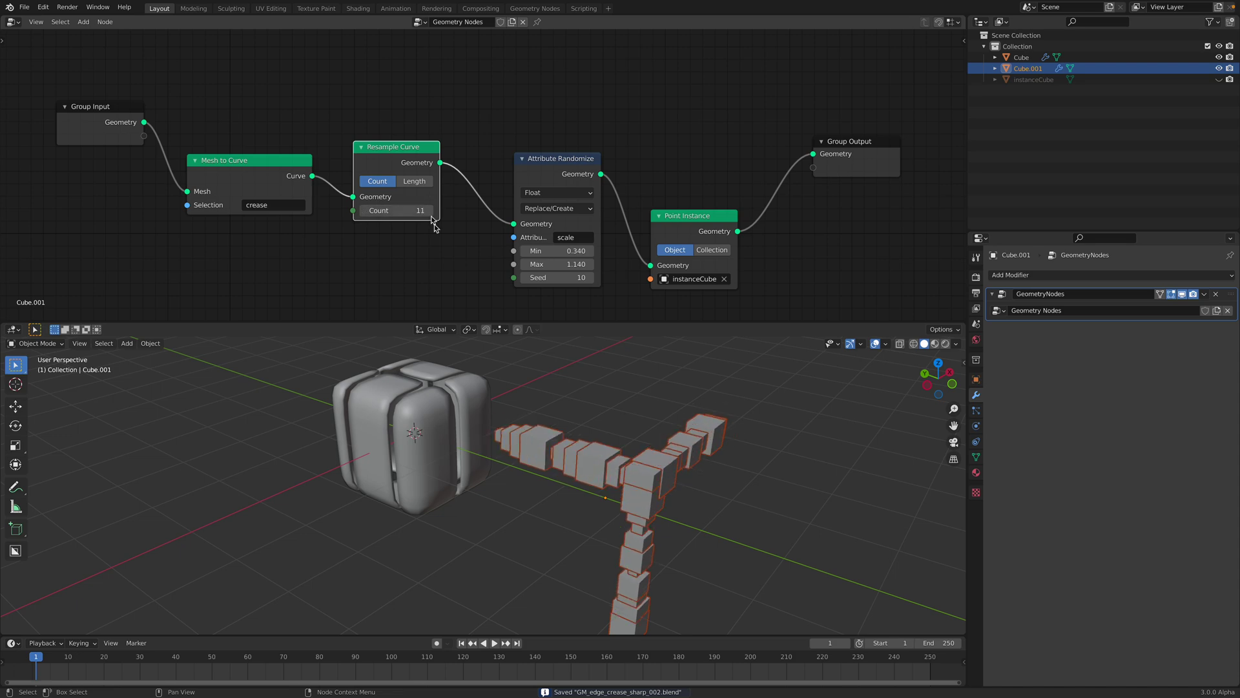
# Switch the Resample Curve node to Length mode and try lengths of 0.4 m and 0.3 m.
pyautogui.moveTo(533, 420); pyautogui.dragTo(542, 423, button='middle')
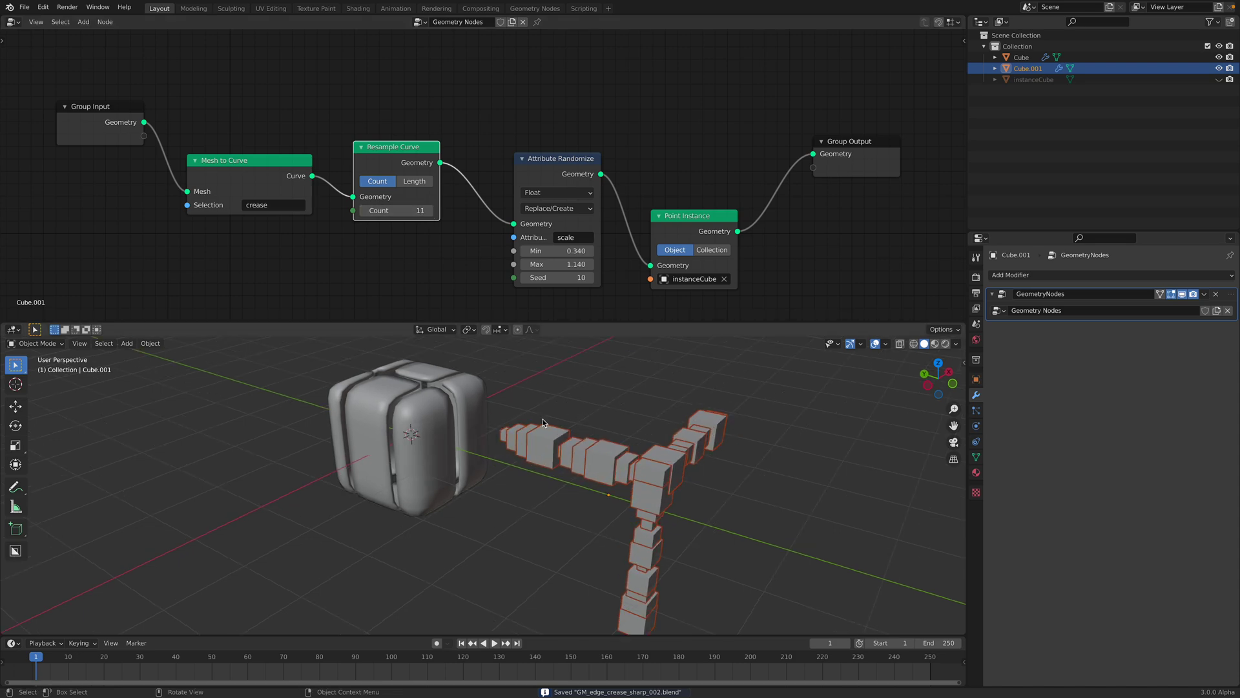
pyautogui.click(415, 181)
pyautogui.click(414, 211)
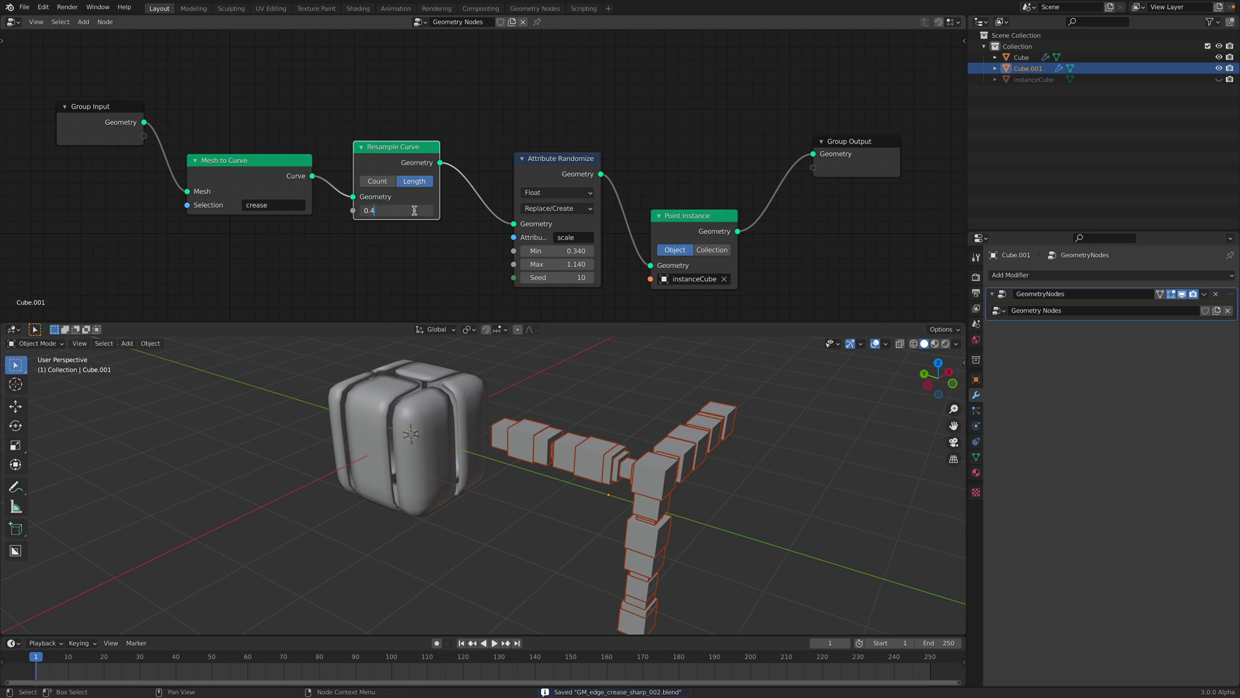
pyautogui.press('Return')
pyautogui.click(413, 212)
pyautogui.write('0')
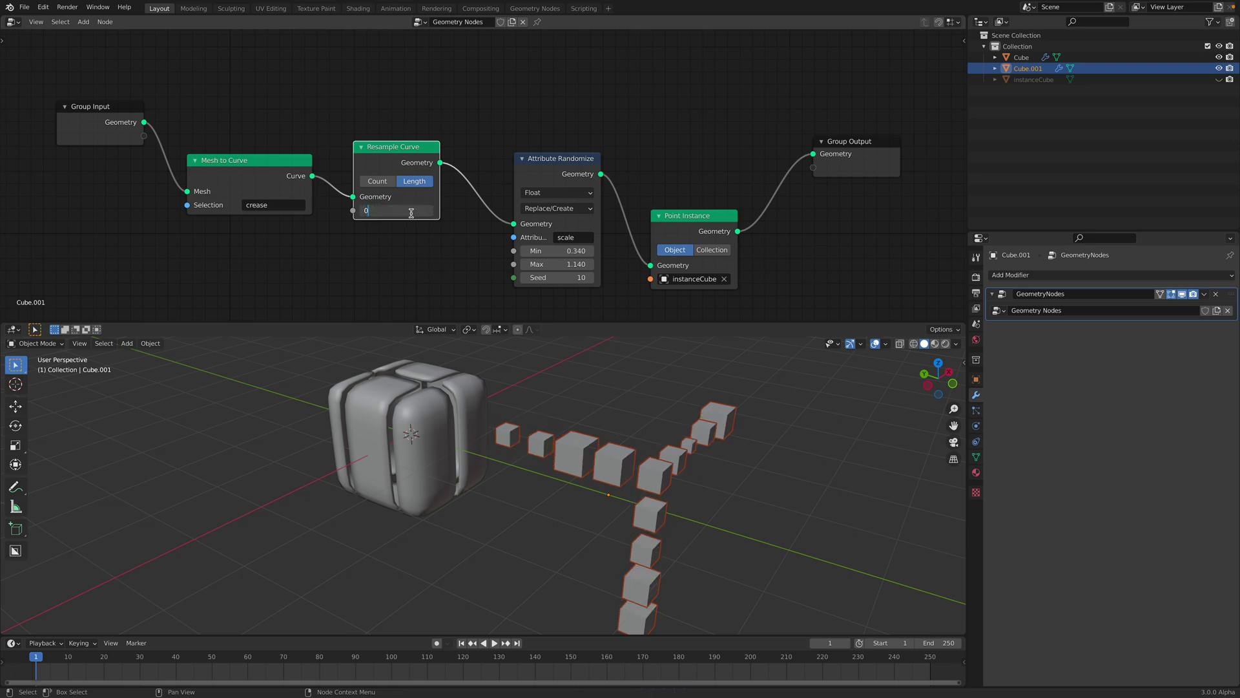
pyautogui.write('.3')
pyautogui.press('Return')
# Set the Resample Curve node's Length to 0.2 m and save the file.
pyautogui.click(411, 211)
pyautogui.write('0')
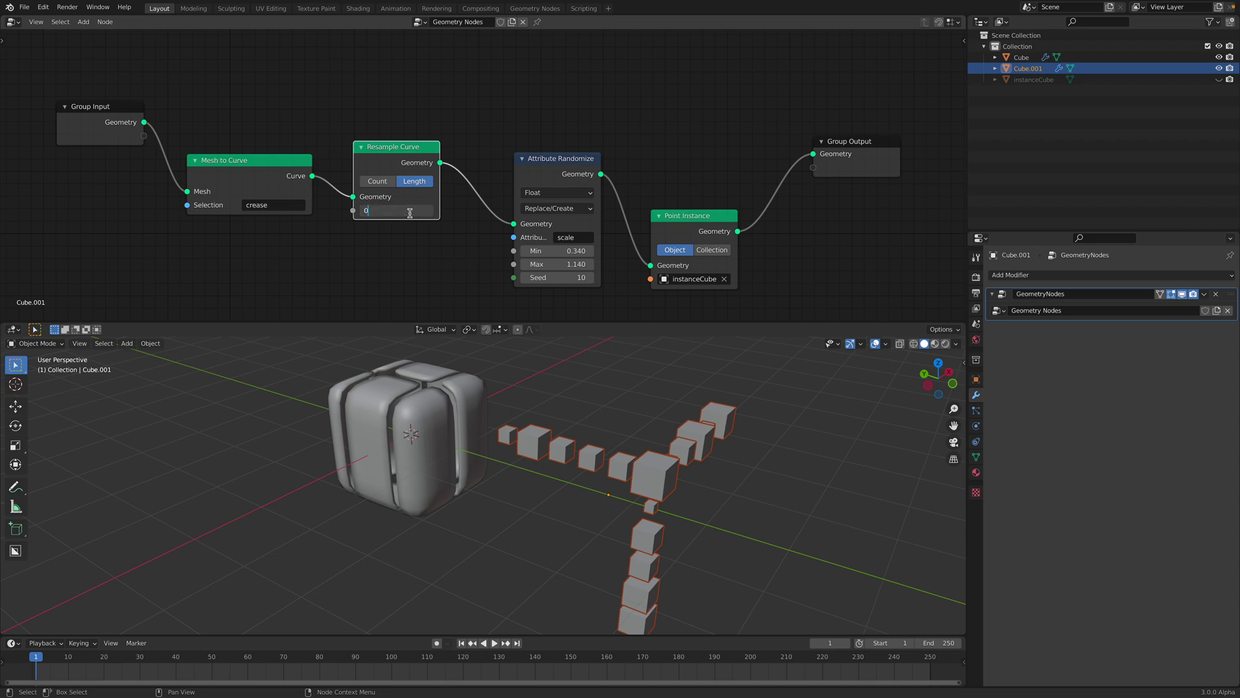
pyautogui.write('.2')
pyautogui.press('Return')
pyautogui.moveTo(549, 490); pyautogui.dragTo(709, 459, button='middle')
pyautogui.hotkey('ctrl', 's')
# Duplicate Cube.001 along the Y axis, placing the copy beyond the original, and save the file.
pyautogui.click(648, 392)
pyautogui.moveTo(649, 388); pyautogui.dragTo(460, 419, button='middle')
pyautogui.click(1025, 68)
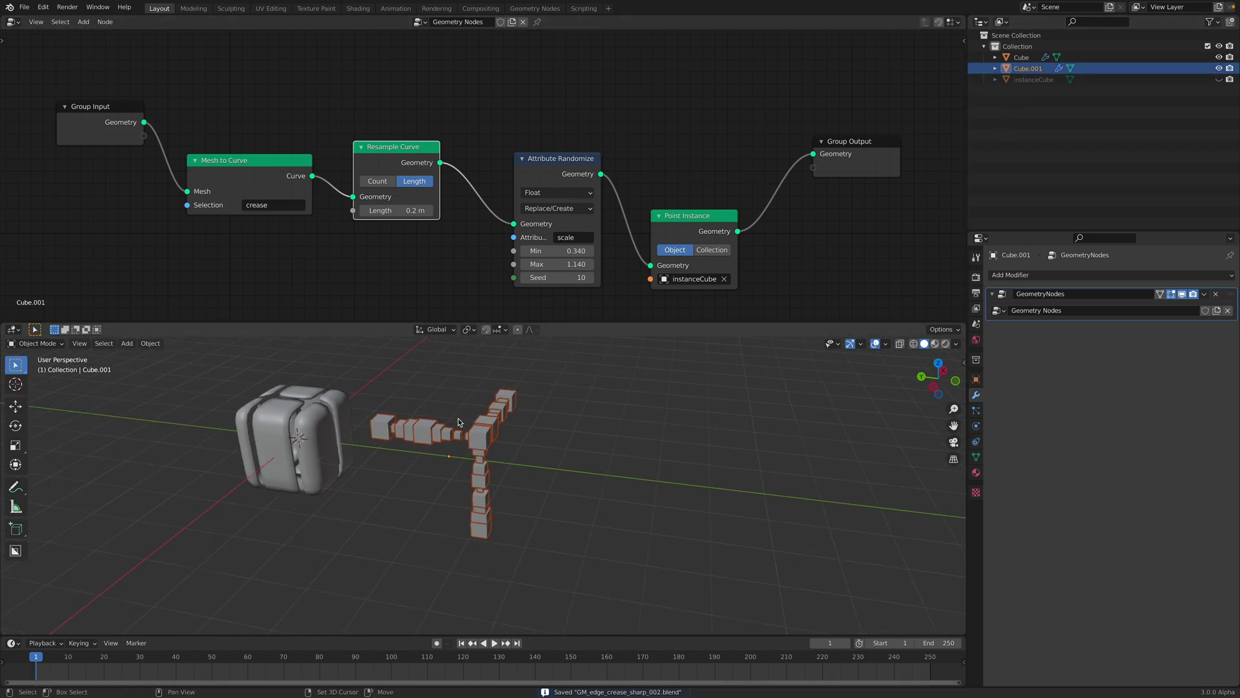
pyautogui.hotkey('shift', 'd')
pyautogui.press('y')
pyautogui.click(665, 453)
pyautogui.press('Tab')
pyautogui.scroll(-2, 665, 454)
pyautogui.moveTo(665, 454); pyautogui.dragTo(493, 440, button='middle')
pyautogui.scroll(1, 494, 439)
pyautogui.press('Tab')
pyautogui.hotkey('ctrl', 's')
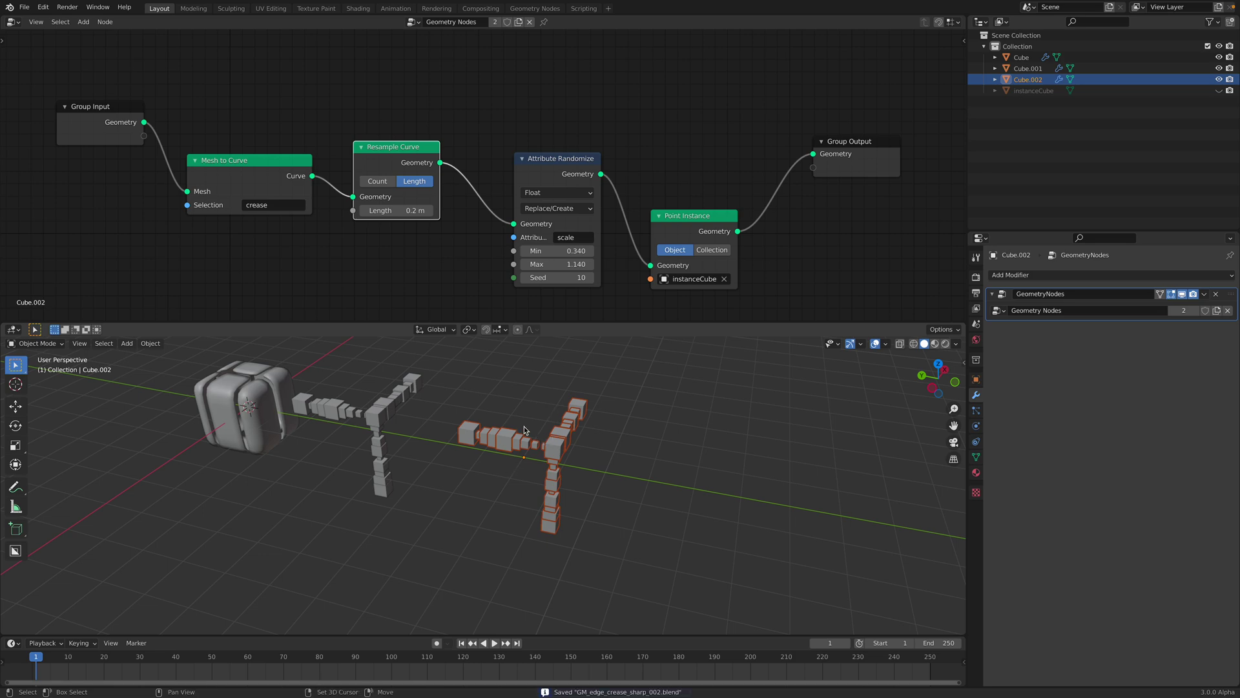
# Select Cube.001 and move its Point Instance, Group Output and Group Input nodes upward to make room.
pyautogui.scroll(3, 469, 415)
pyautogui.click(446, 387)
pyautogui.moveTo(702, 223); pyautogui.dragTo(706, 196)
pyautogui.moveTo(853, 155); pyautogui.dragTo(859, 109)
pyautogui.moveTo(113, 109); pyautogui.dragTo(111, 100)
# Insert a Boolean node set to Difference between the Point Instance and Group Output nodes.
pyautogui.hotkey('shift', 'a')
pyautogui.write('s')
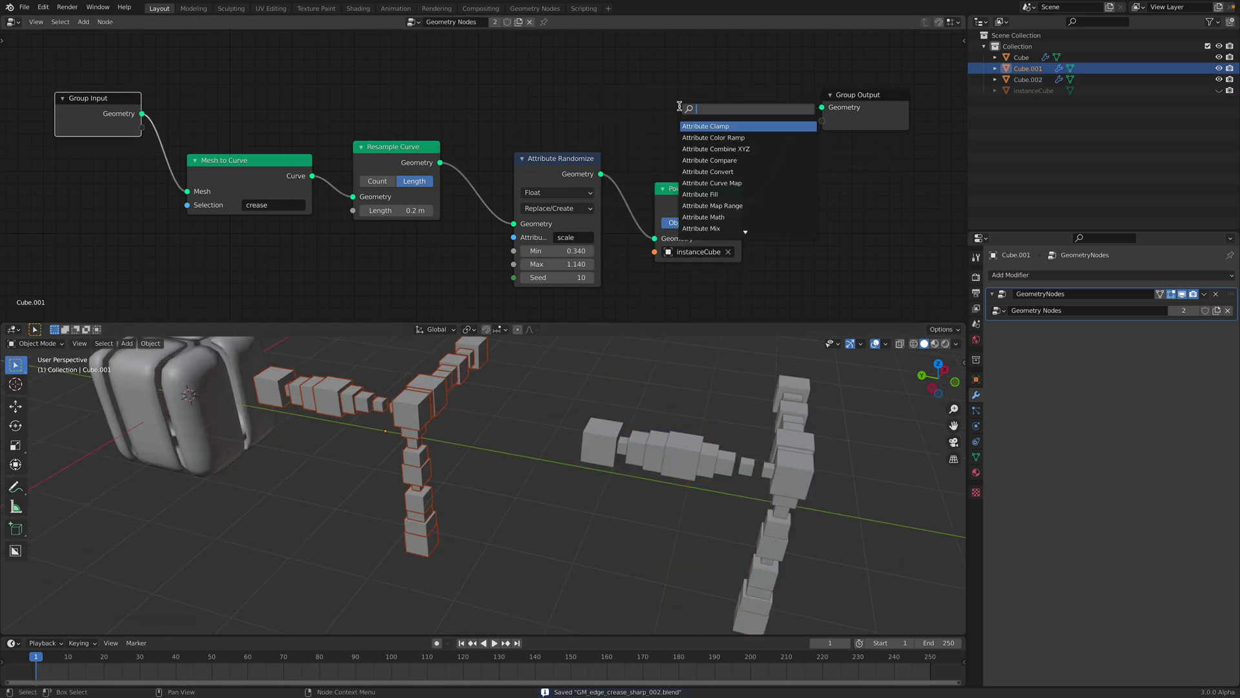
pyautogui.write('bool')
pyautogui.press('Return')
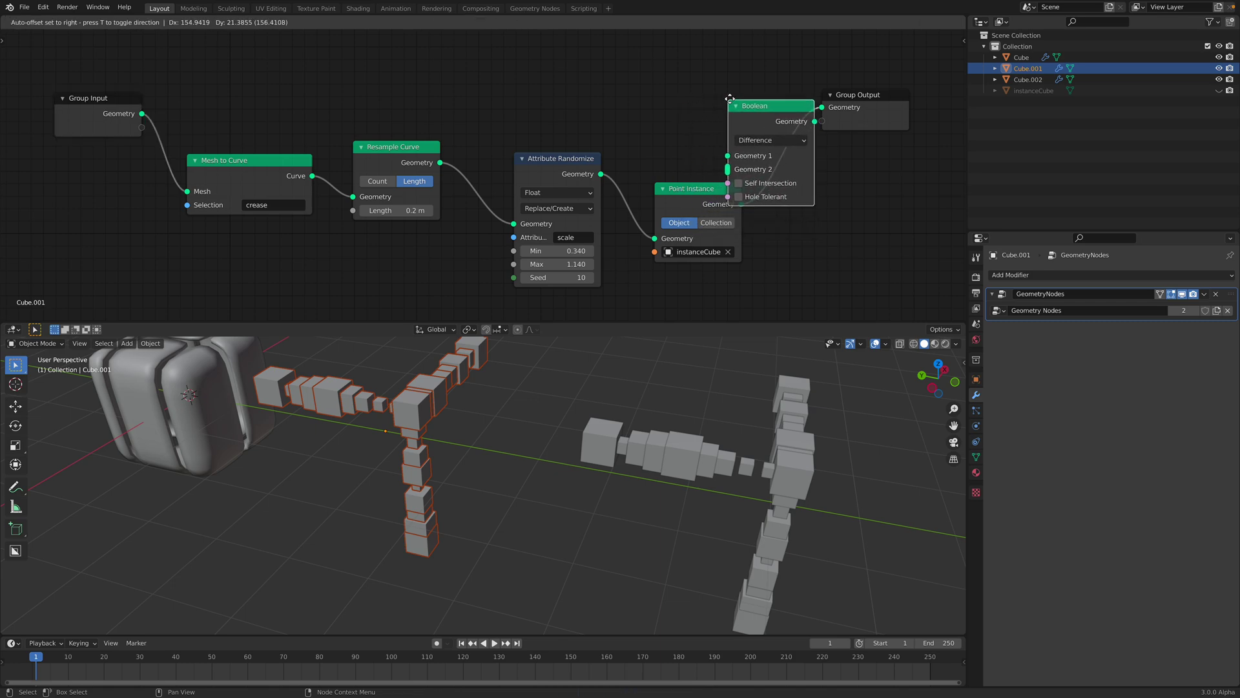
pyautogui.click(753, 96)
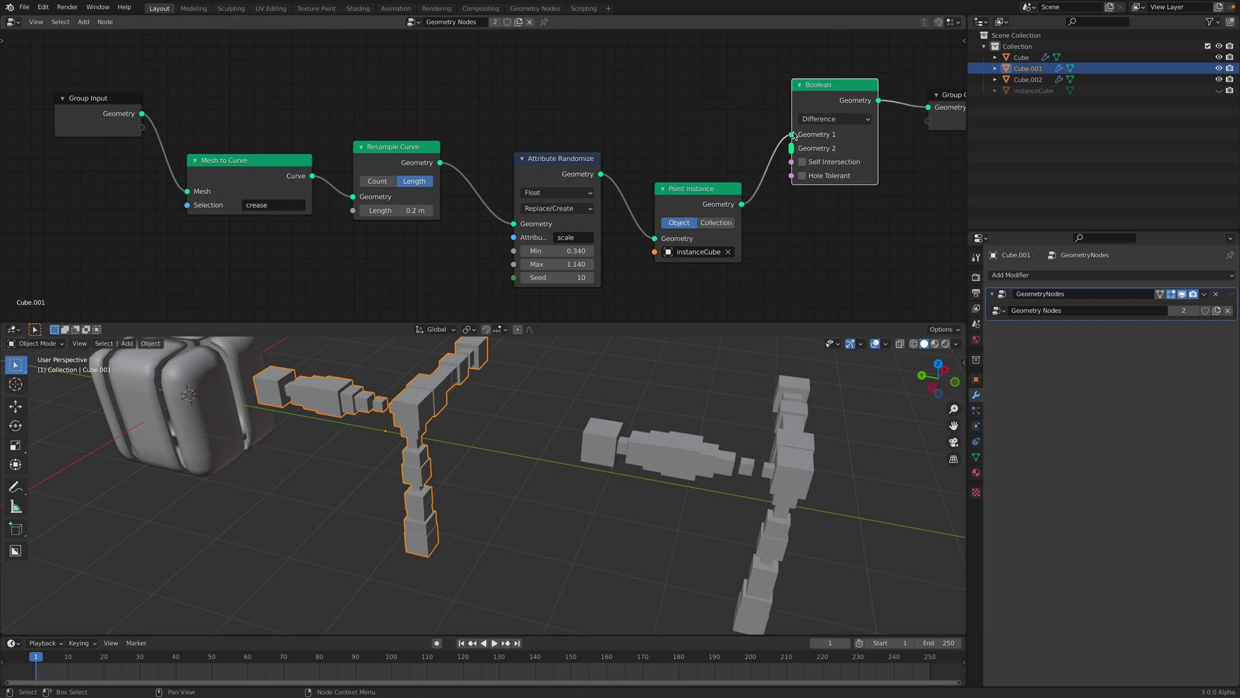
# Connect Point Instance to the Boolean's Geometry 2 and Group Input's Geometry to its Geometry 1, and save the file.
pyautogui.moveTo(793, 134); pyautogui.dragTo(795, 148)
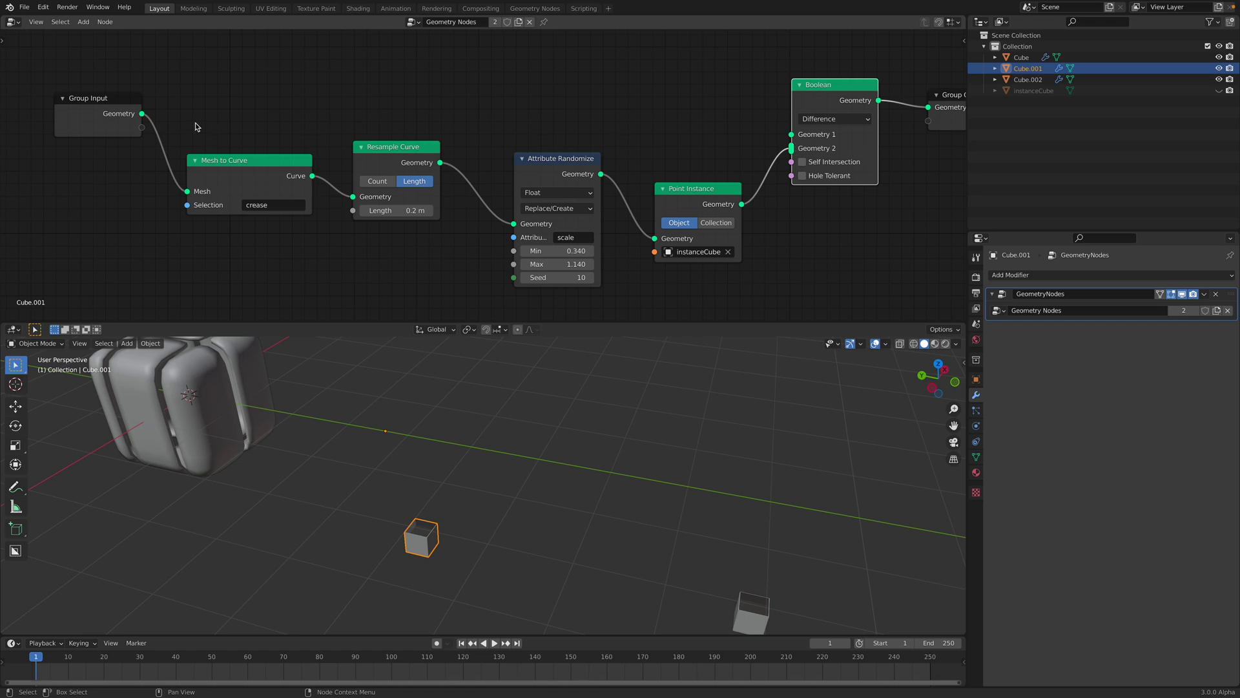
pyautogui.moveTo(141, 114); pyautogui.dragTo(792, 134)
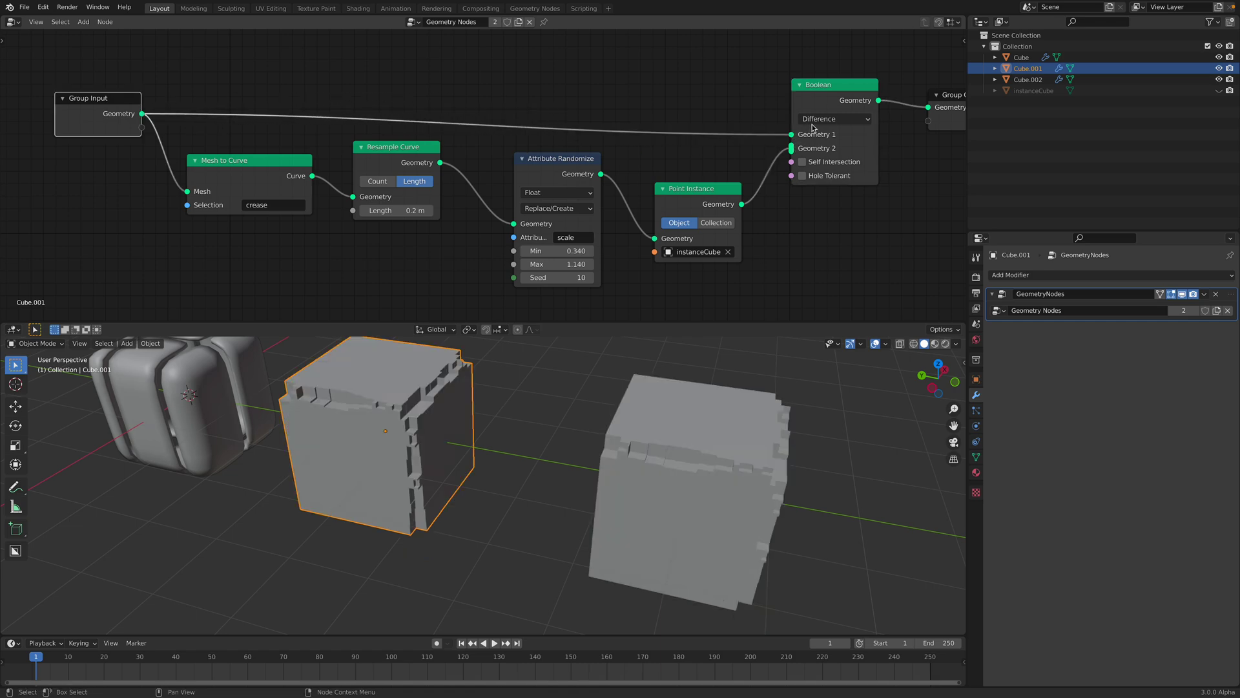
pyautogui.moveTo(523, 440); pyautogui.dragTo(495, 433, button='middle')
pyautogui.hotkey('ctrl', 's')
# Select scattered edges across the front, side and top faces of Cube.001's mesh and give them an Edge Crease of 1.000.
pyautogui.press('Tab')
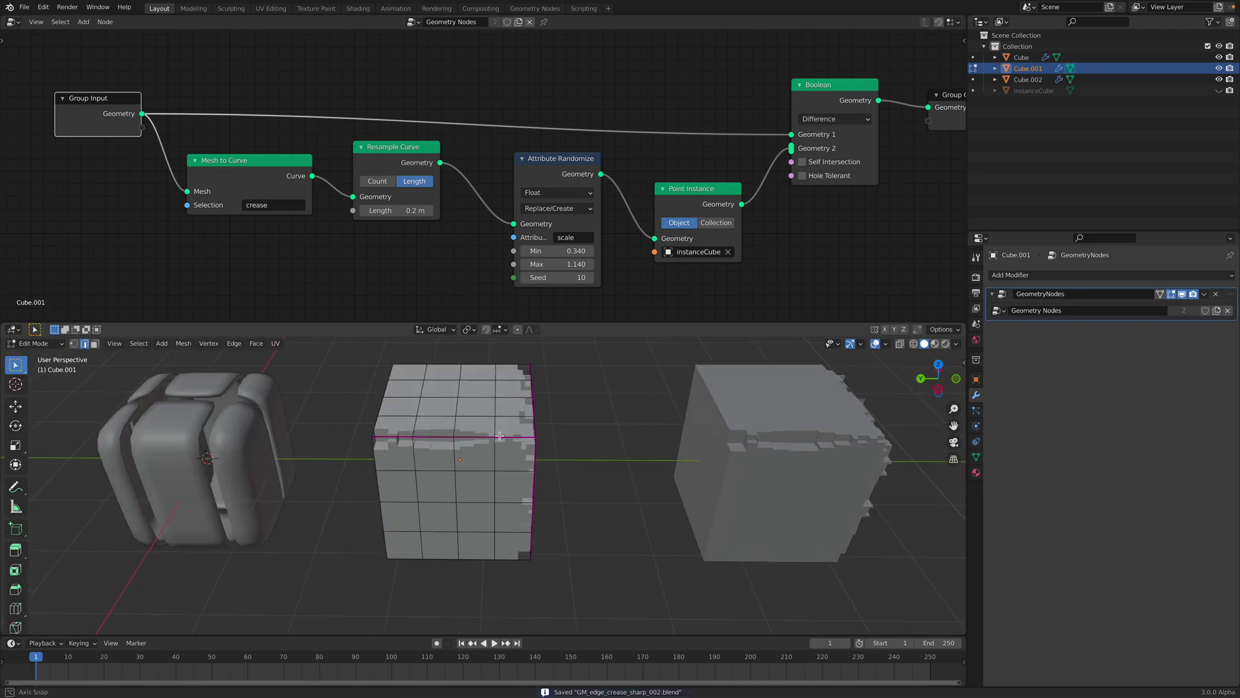
pyautogui.click(478, 463)
pyautogui.moveTo(459, 450); pyautogui.dragTo(468, 455, button='middle')
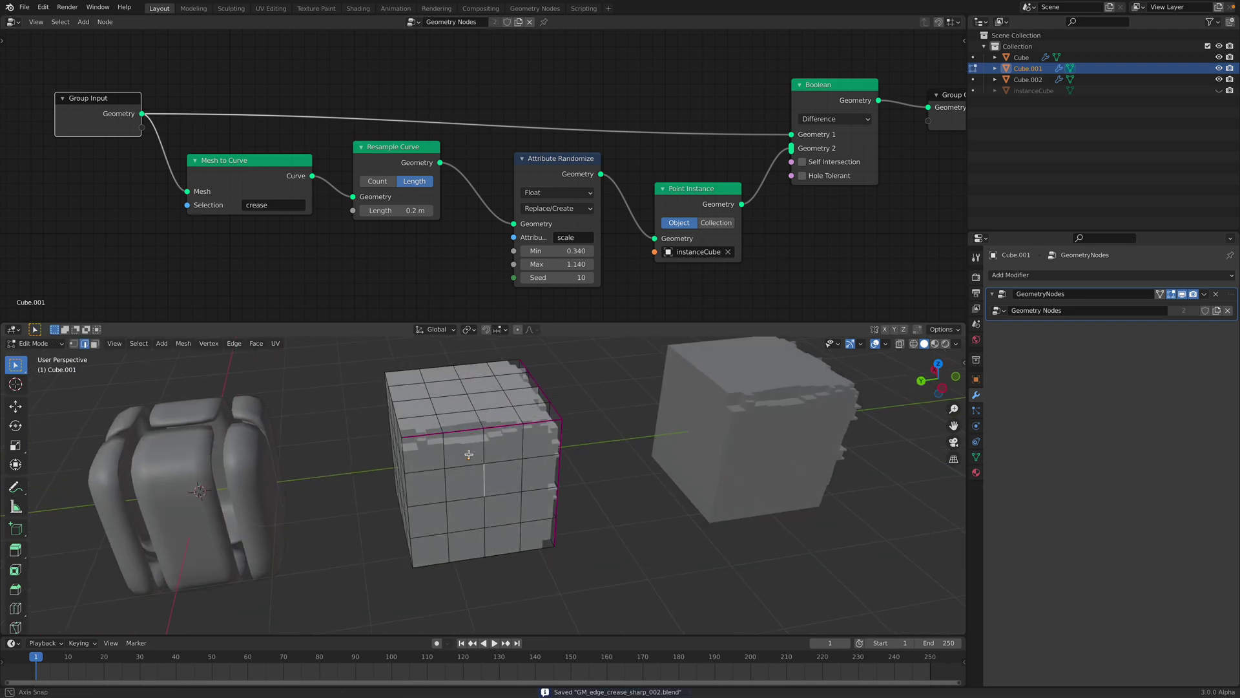
pyautogui.keyDown('shift'); pyautogui.click(431, 406); pyautogui.keyUp('shift')
pyautogui.moveTo(389, 445); pyautogui.dragTo(430, 446, button='middle')
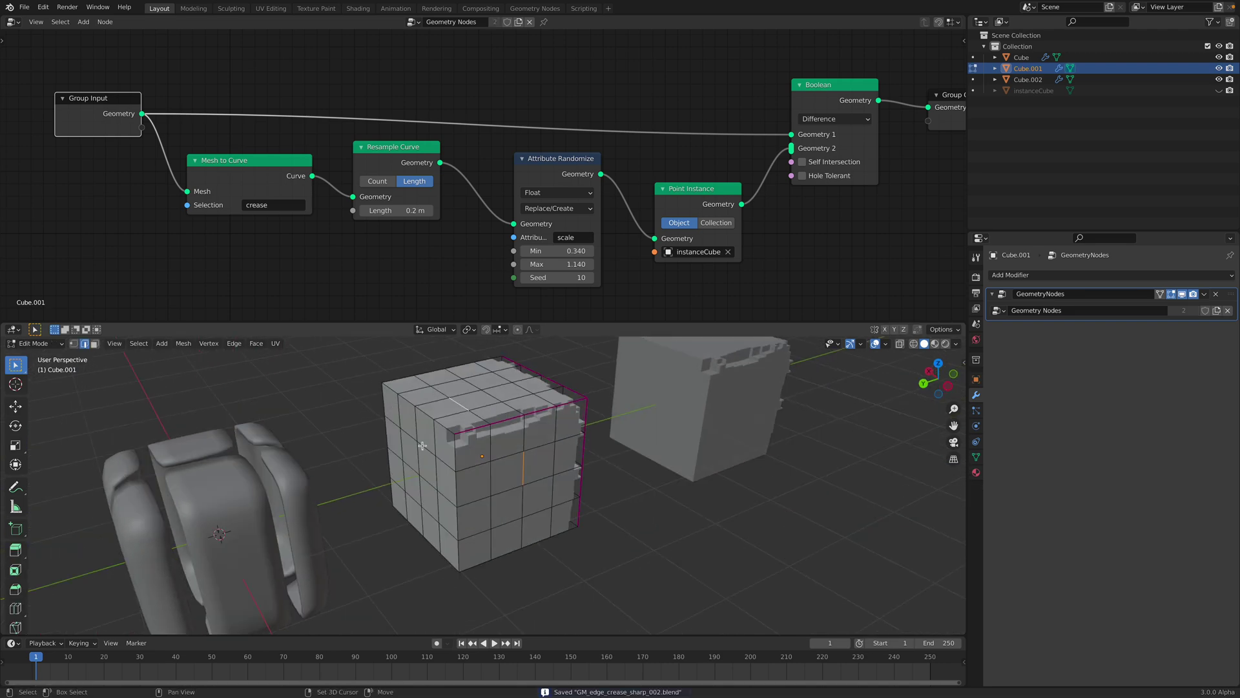
pyautogui.keyDown('shift'); pyautogui.click(424, 477); pyautogui.keyUp('shift')
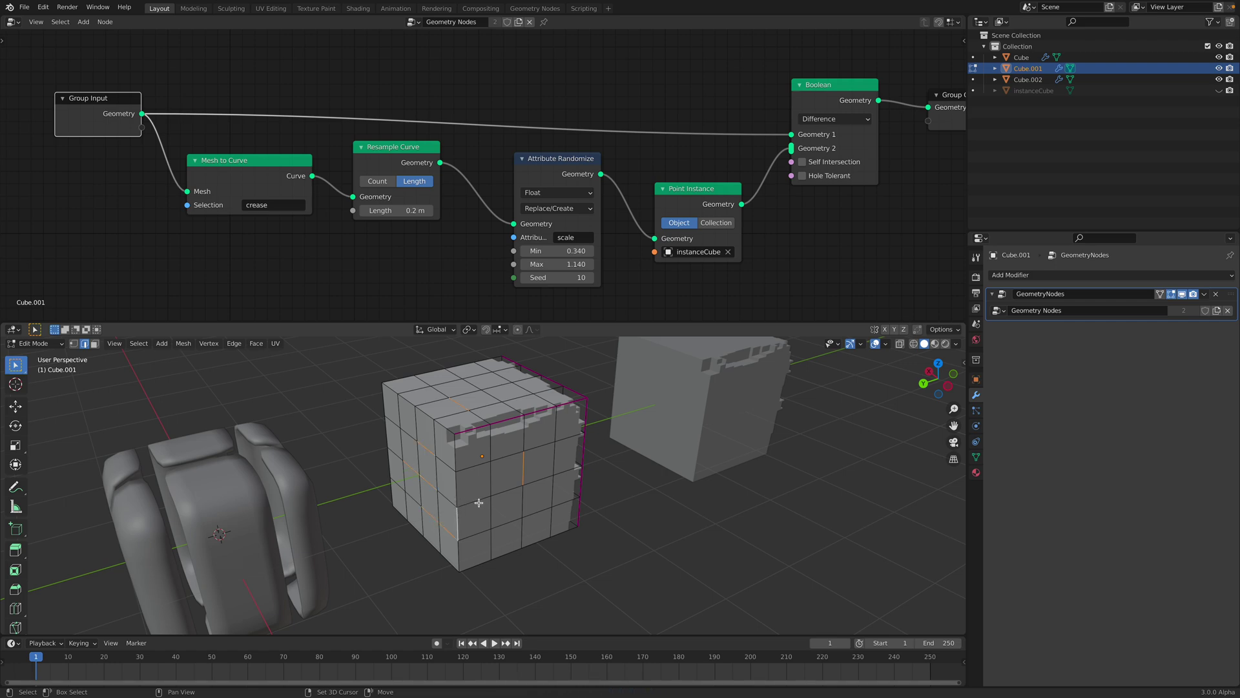
pyautogui.keyDown('shift'); pyautogui.click(506, 458); pyautogui.keyUp('shift')
pyautogui.moveTo(506, 458); pyautogui.dragTo(472, 452, button='middle')
pyautogui.keyDown('shift'); pyautogui.click(479, 450); pyautogui.keyUp('shift')
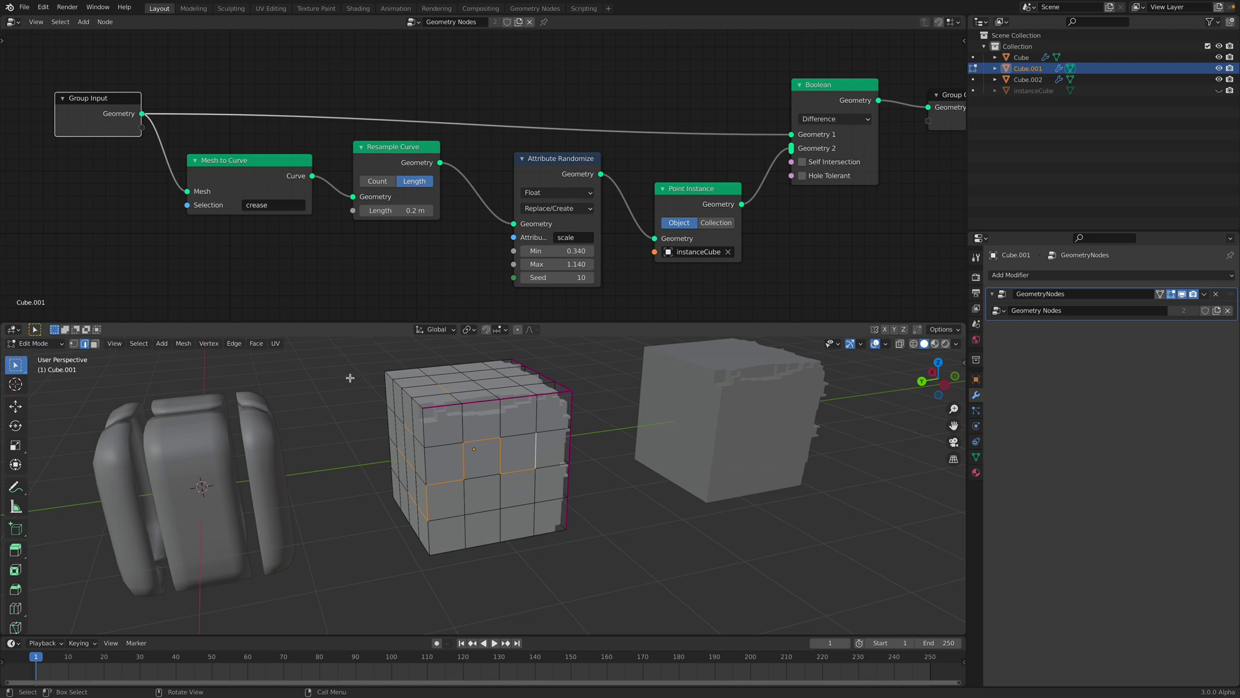
pyautogui.moveTo(405, 391); pyautogui.dragTo(474, 401, button='middle')
pyautogui.keyDown('shift'); pyautogui.click(411, 437); pyautogui.keyUp('shift')
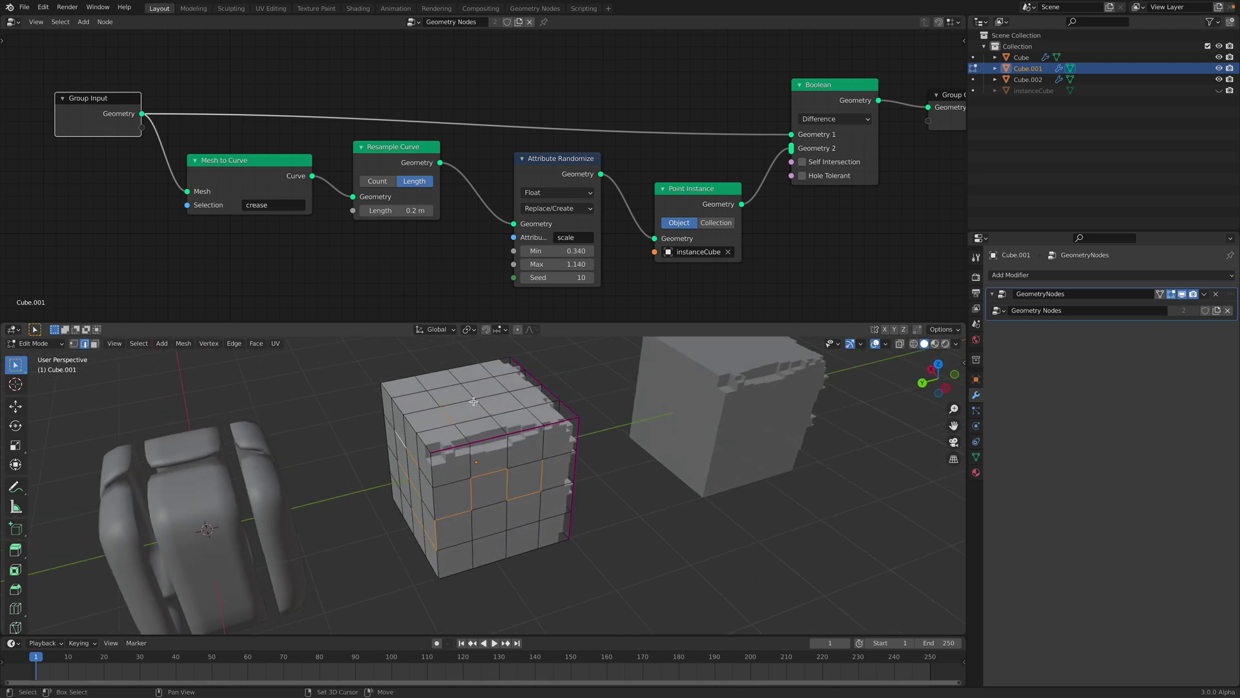
pyautogui.keyDown('shift'); pyautogui.click(450, 387); pyautogui.keyUp('shift')
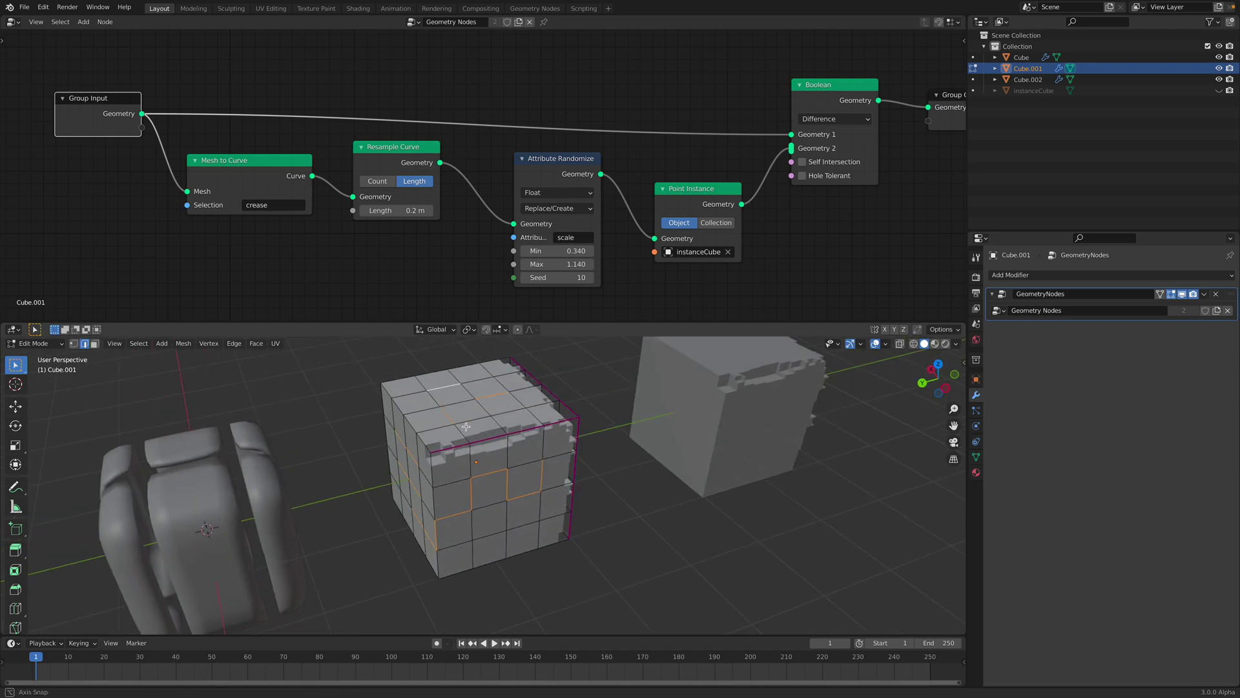
pyautogui.moveTo(450, 387); pyautogui.dragTo(465, 426, button='middle')
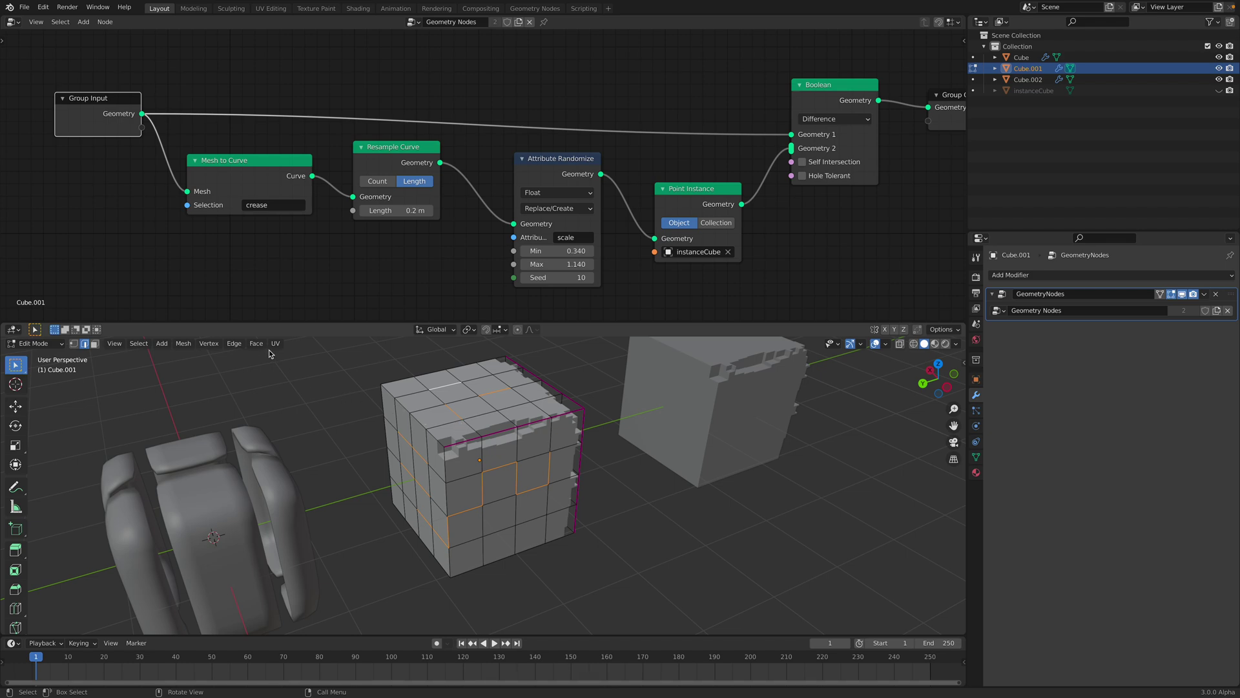
pyautogui.click(234, 343)
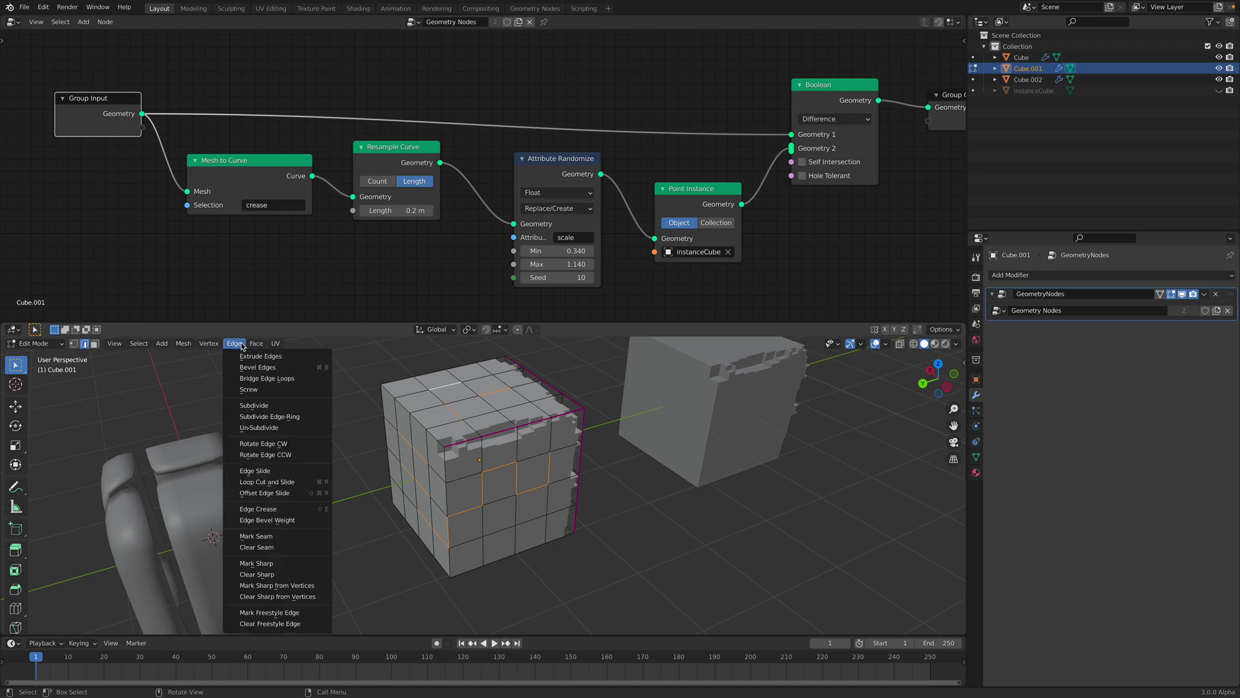
pyautogui.click(286, 510)
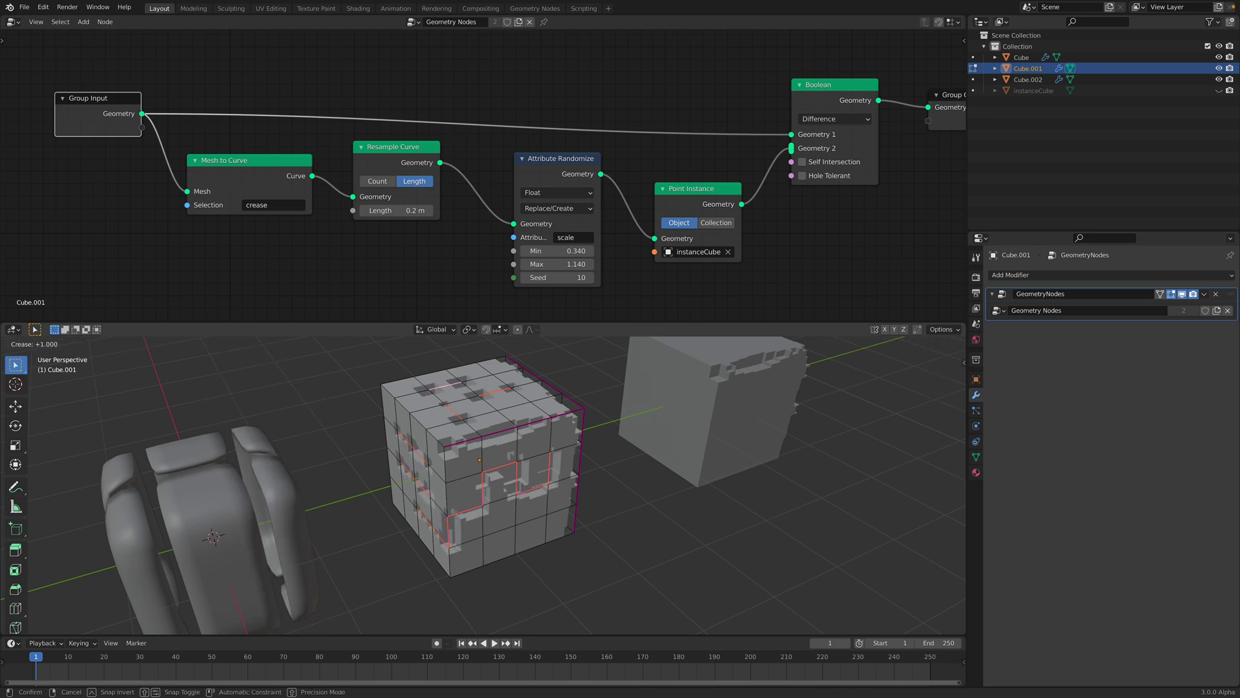
pyautogui.click(354, 587)
pyautogui.press('Tab')
# Turn on Cavity in the viewport shading and save the file with the split, rounded cube selected.
pyautogui.moveTo(452, 516); pyautogui.dragTo(473, 492, button='middle')
pyautogui.click(957, 345)
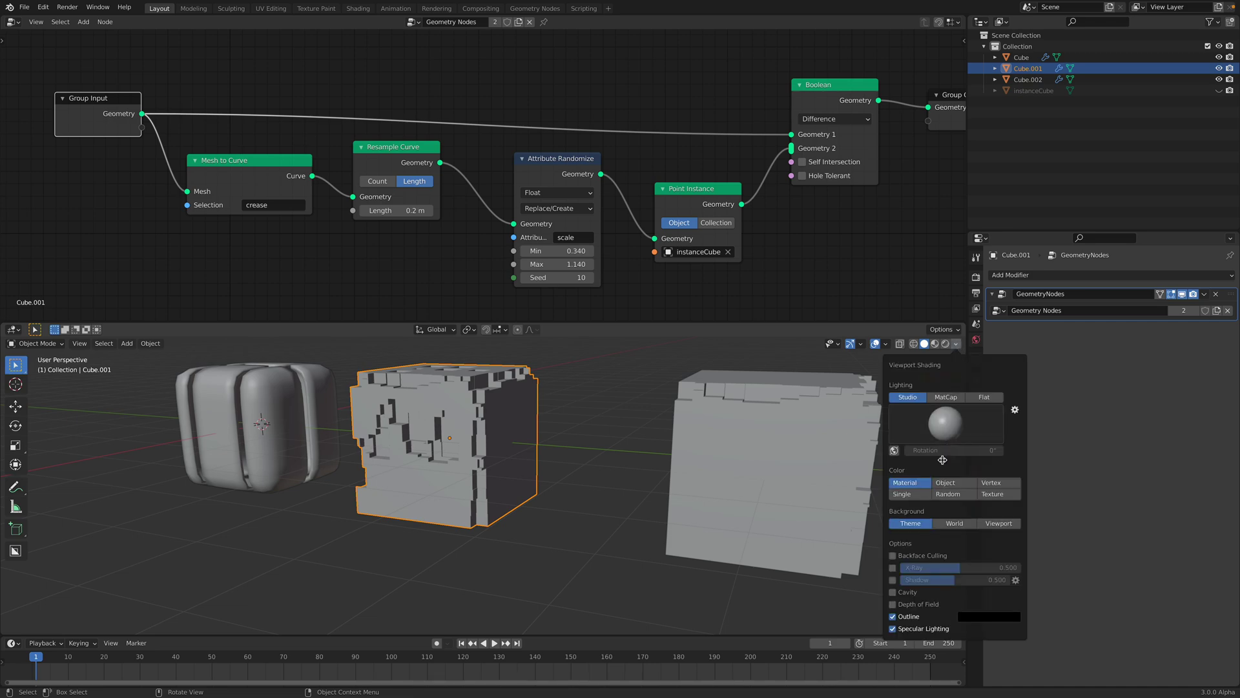
pyautogui.click(576, 467)
pyautogui.moveTo(576, 467)
pyautogui.mouseDown(button='middle')
pyautogui.moveTo(642, 465)
pyautogui.moveTo(464, 480)
pyautogui.mouseUp(button='middle')
pyautogui.click(265, 452)
pyautogui.moveTo(266, 451); pyautogui.dragTo(337, 434, button='middle')
pyautogui.hotkey('ctrl', 's')
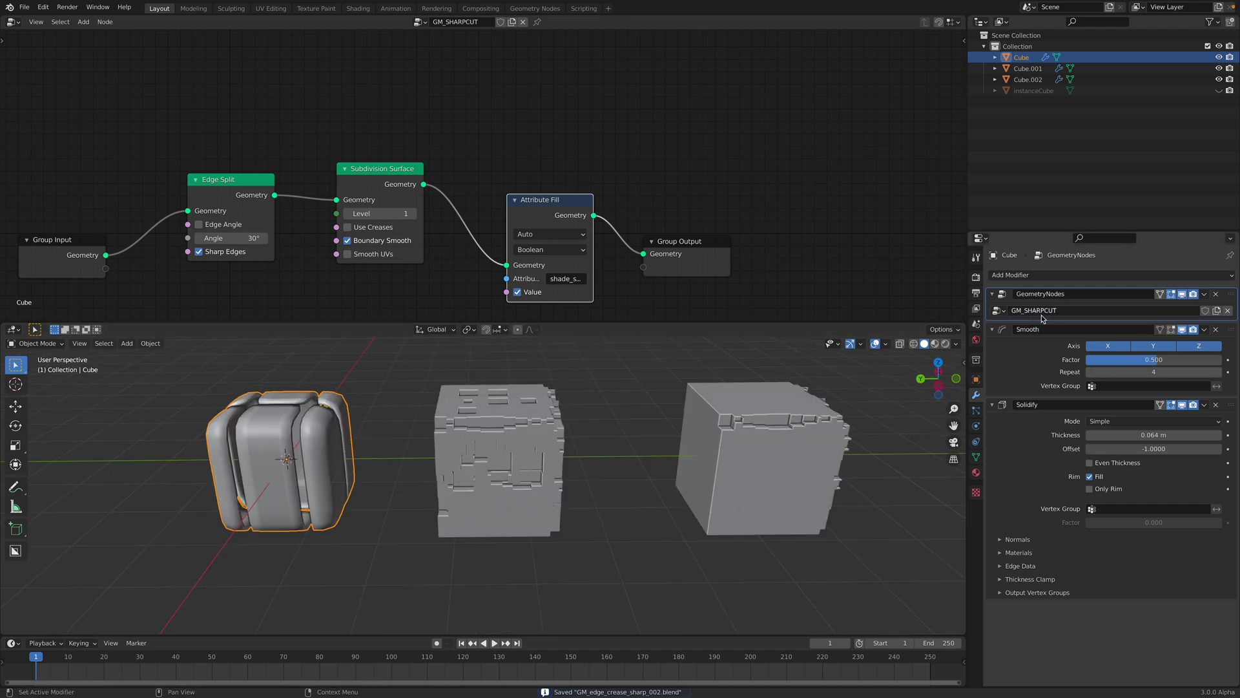
# Rename Cube.001's node group GM_EdgeCreaseBoolean and save the file.
pyautogui.click(513, 413)
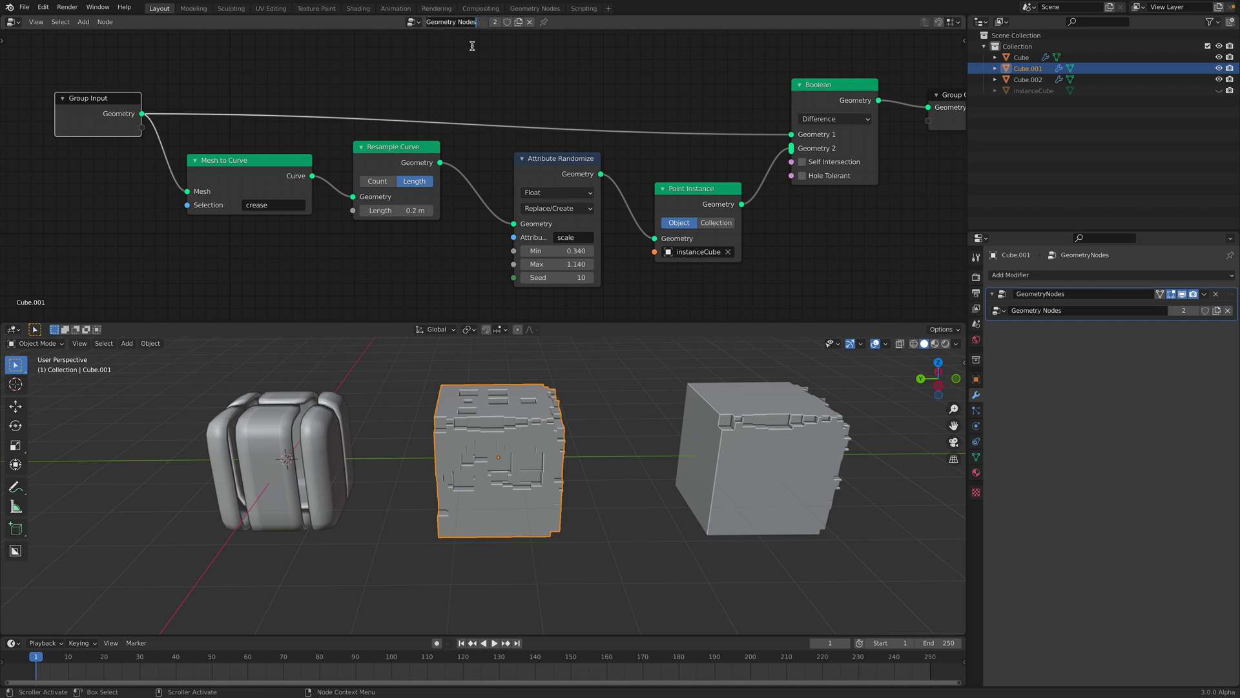
pyautogui.write('GM')
pyautogui.write('_EdgeCreaseBoolean')
pyautogui.press('Return')
pyautogui.hotkey('ctrl', 's')
# Examine the carved cube and its duplicate from several angles.
pyautogui.moveTo(491, 420); pyautogui.dragTo(484, 387, button='middle')
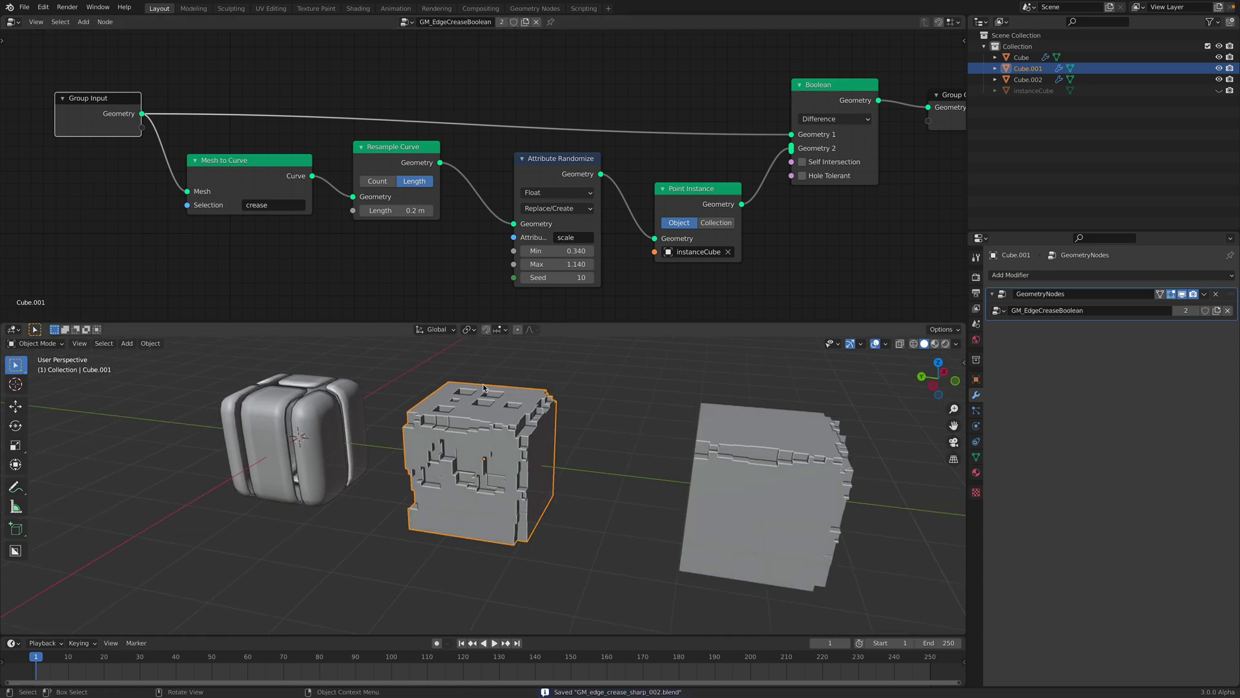
pyautogui.scroll(2, 483, 388)
pyautogui.moveTo(448, 453); pyautogui.dragTo(462, 452, button='middle')
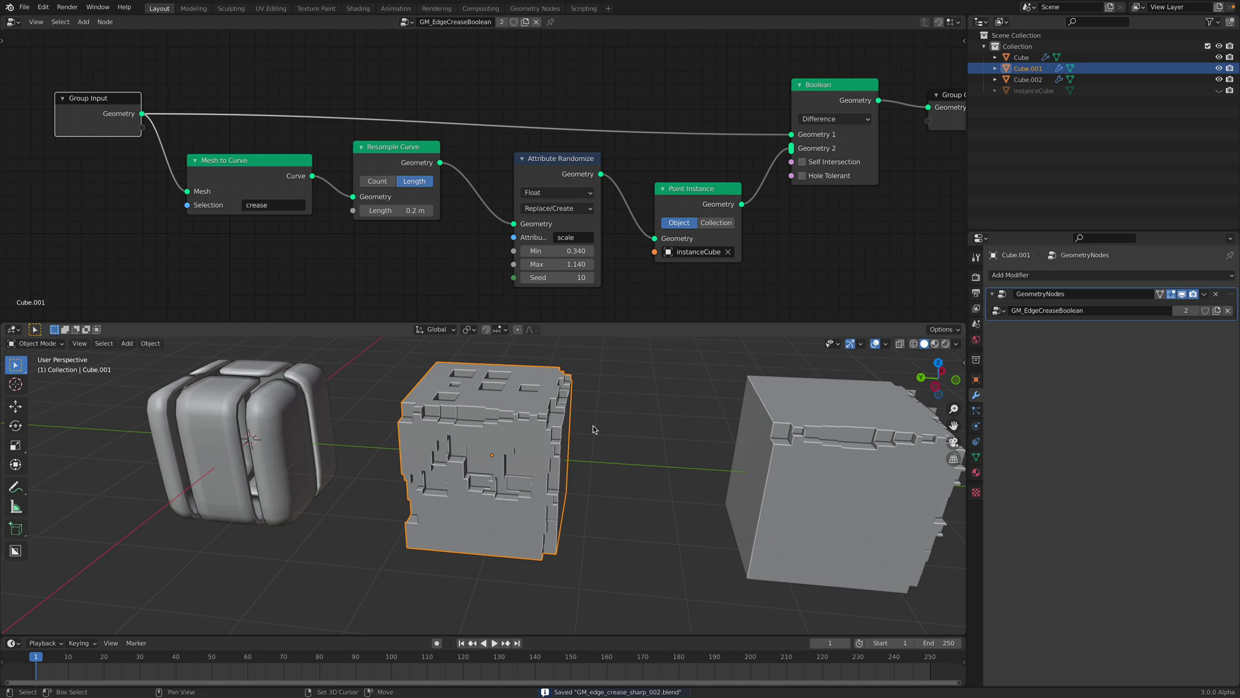
pyautogui.keyDown('shift'); pyautogui.moveTo(620, 429); pyautogui.dragTo(540, 426, button='middle'); pyautogui.keyUp('shift')
pyautogui.click(540, 426)
pyautogui.scroll(-1, 540, 419)
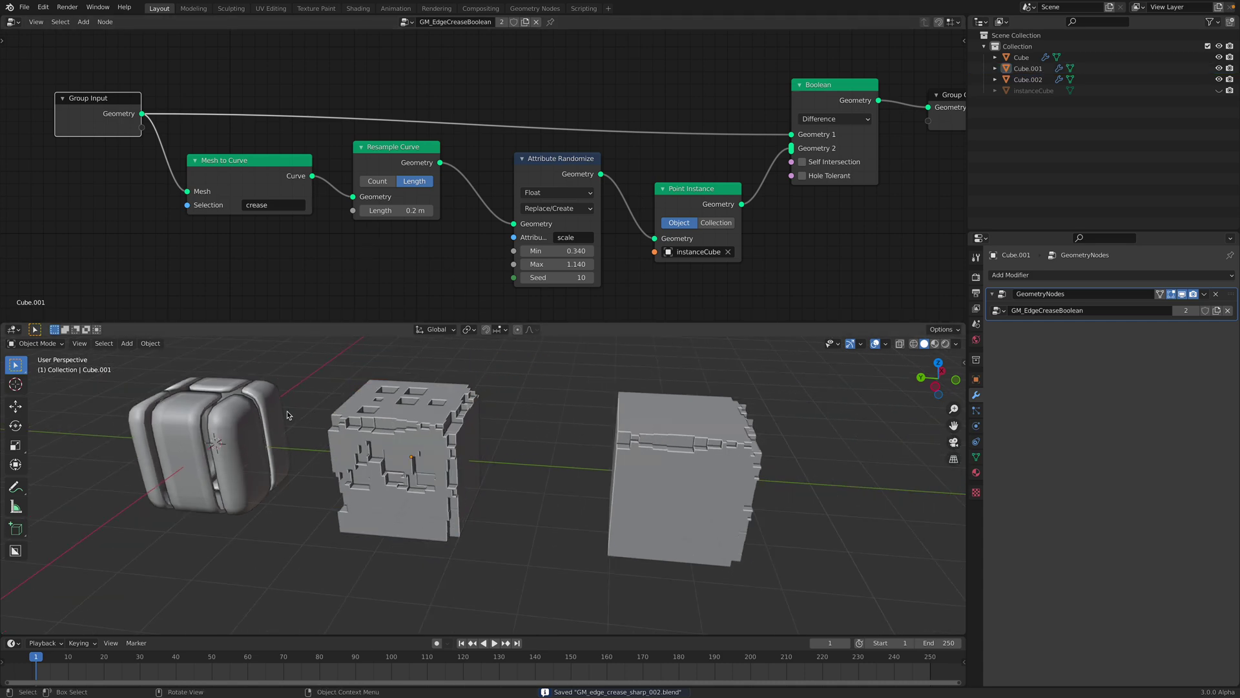
pyautogui.moveTo(641, 441); pyautogui.dragTo(683, 454, button='middle')
pyautogui.click(630, 441)
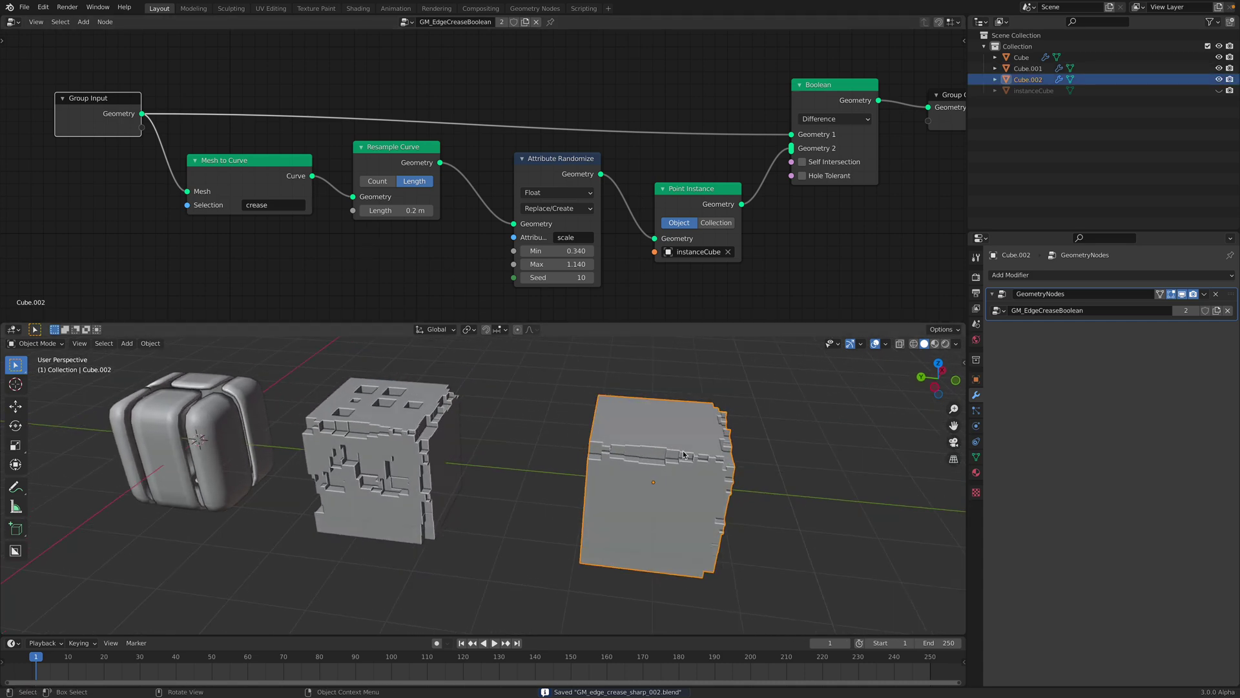
pyautogui.click(440, 431)
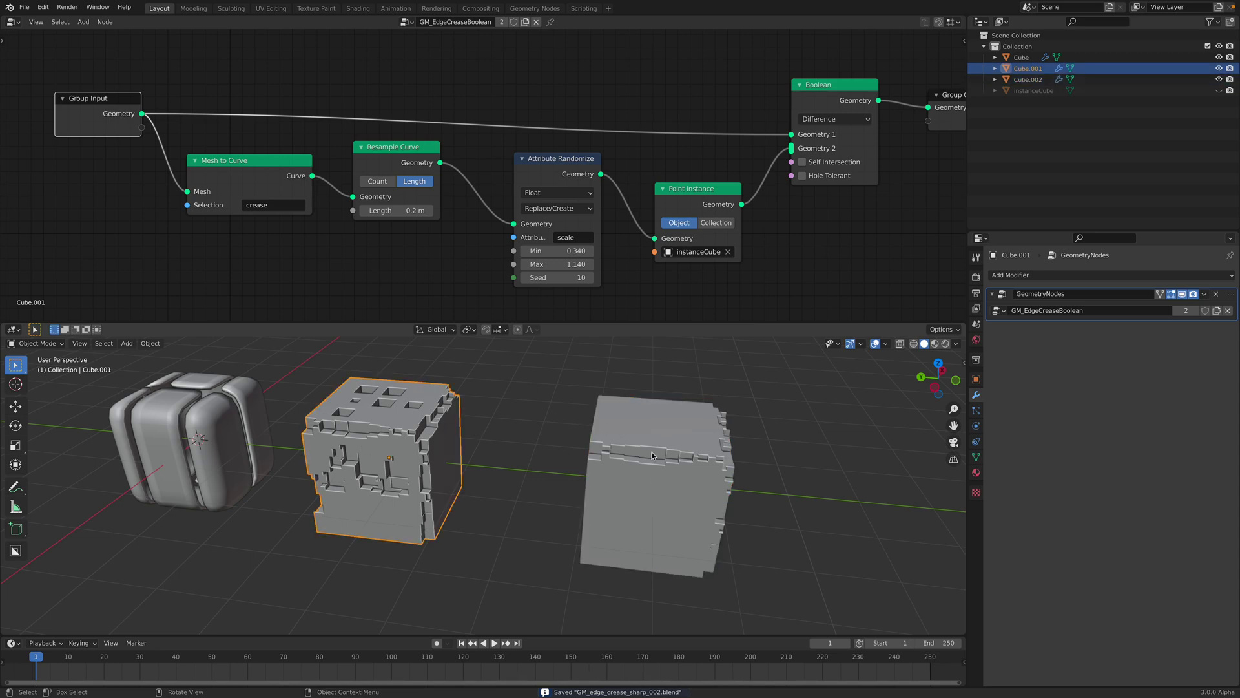
# Apply an Edge Crease to all edges of Cube.002's mesh, return to Object Mode and save the file.
pyautogui.click(627, 434)
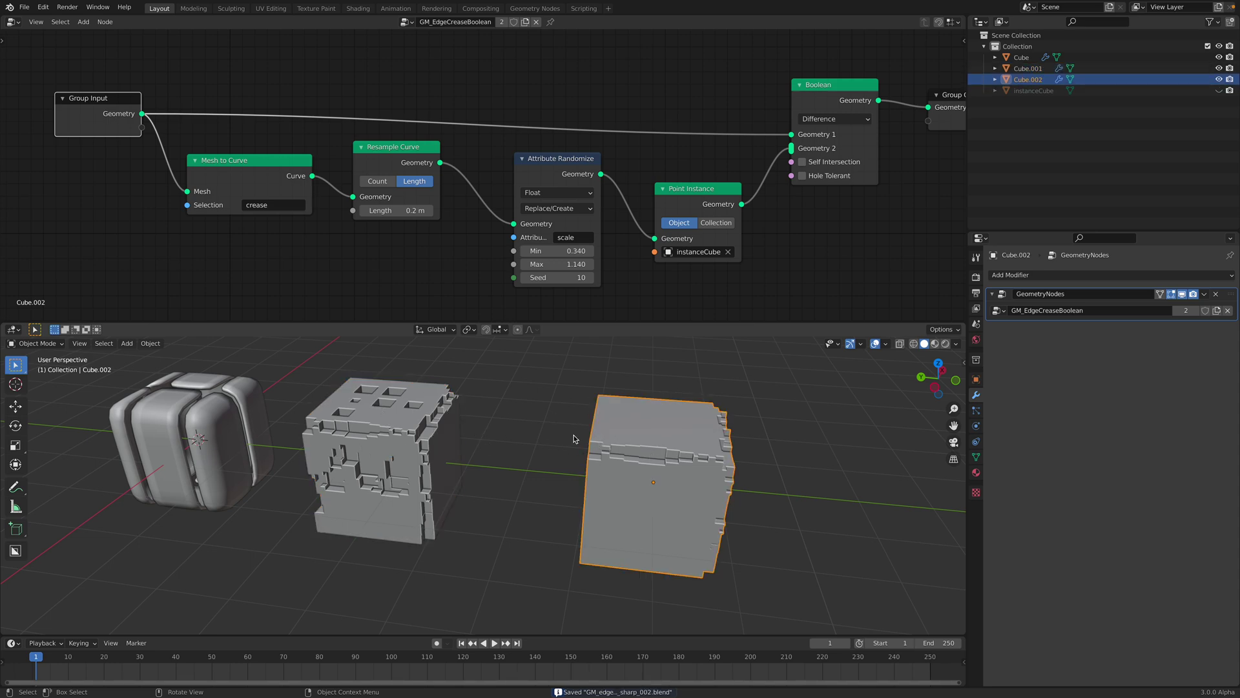
pyautogui.moveTo(627, 433); pyautogui.dragTo(650, 433, button='middle')
pyautogui.press('Tab')
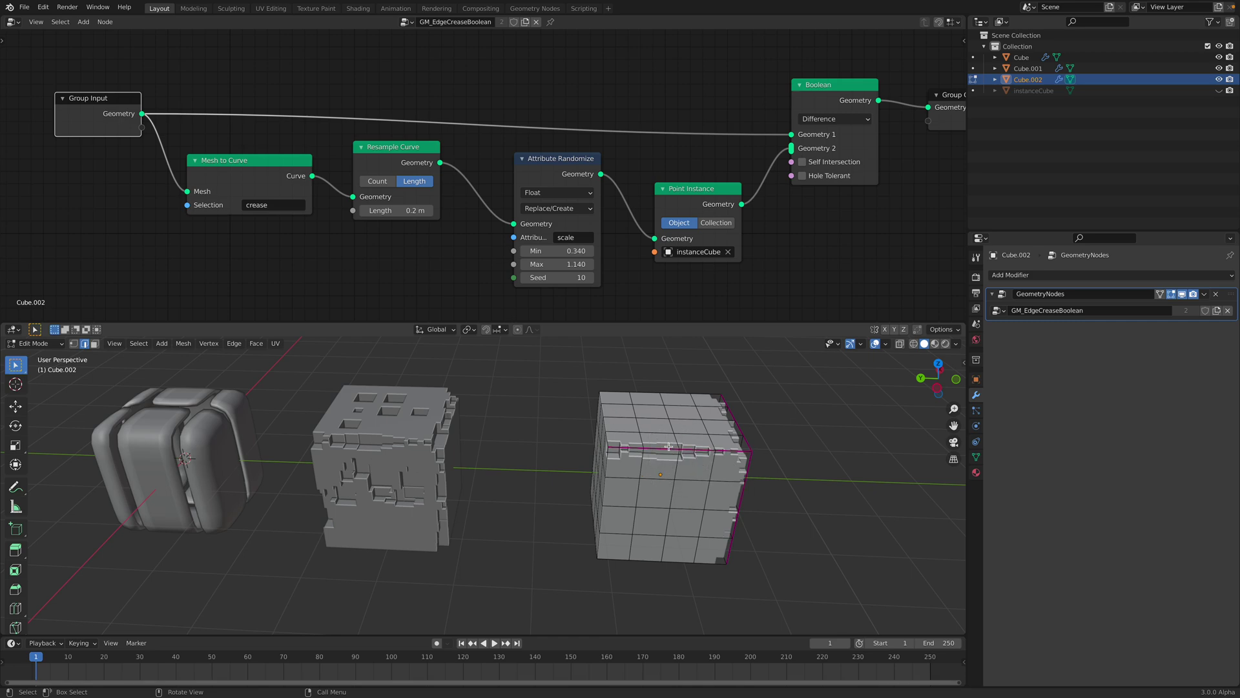
pyautogui.press('a')
pyautogui.click(233, 343)
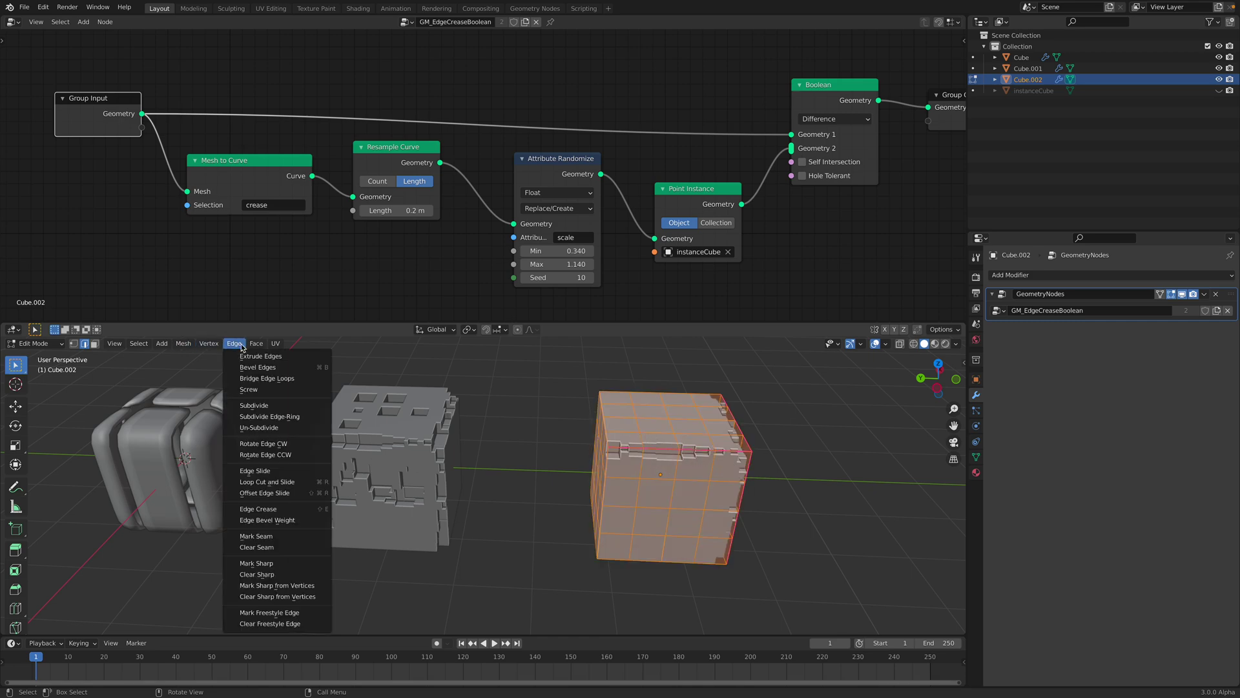
pyautogui.click(307, 511)
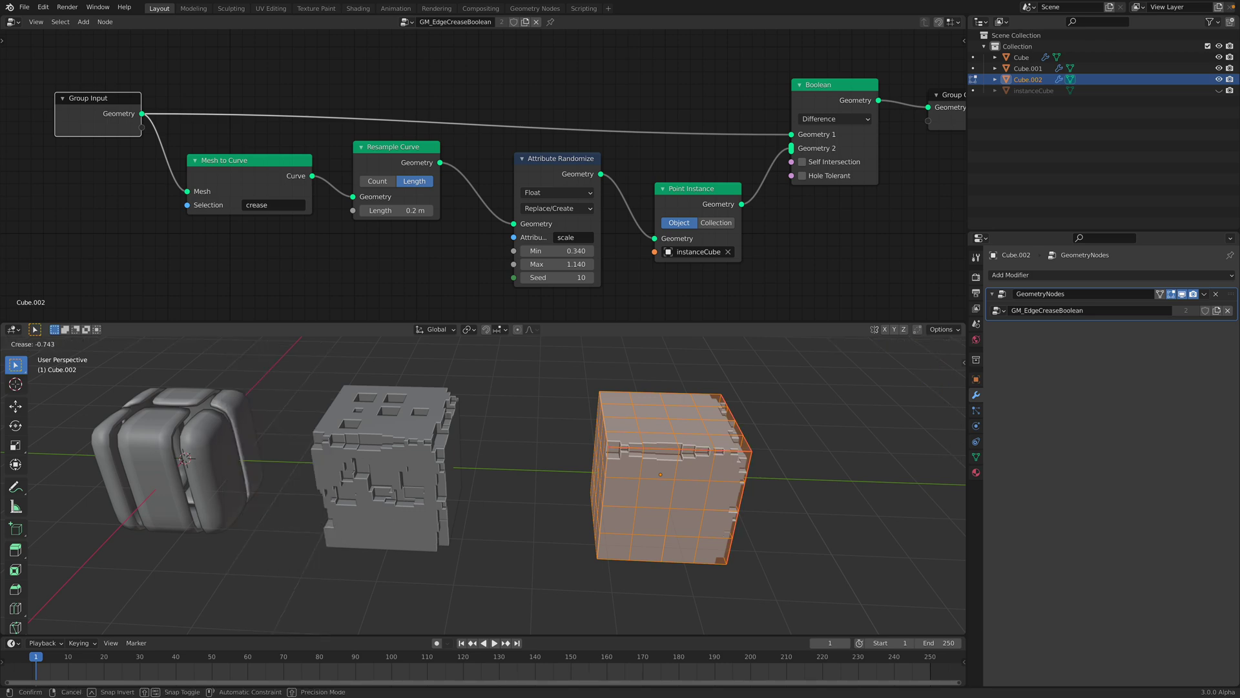
pyautogui.click(612, 576)
pyautogui.press('Tab')
pyautogui.moveTo(612, 576); pyautogui.dragTo(545, 487, button='middle')
pyautogui.hotkey('ctrl', 's')
# Move Cube.002 about 1.79 m along the Y axis so it stands beside Cube.001.
pyautogui.press('g')
pyautogui.press('y')
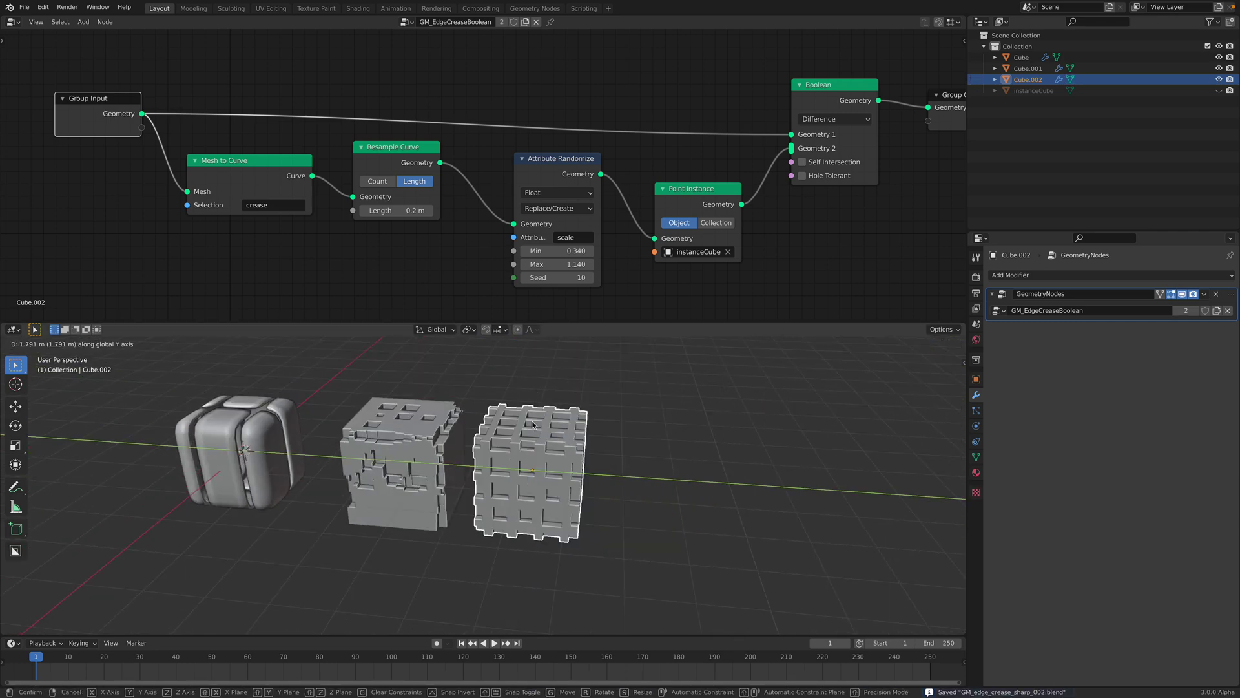
pyautogui.click(533, 424)
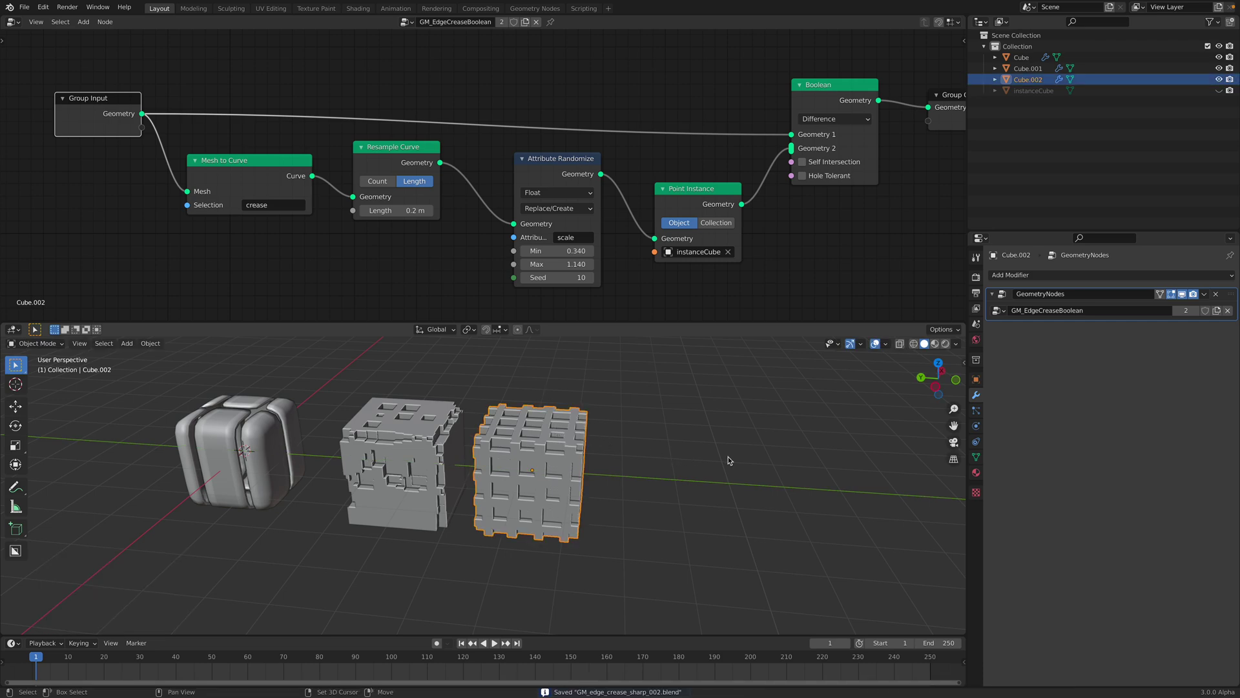
pyautogui.hotkey('shift', 'd')
pyautogui.press('y')
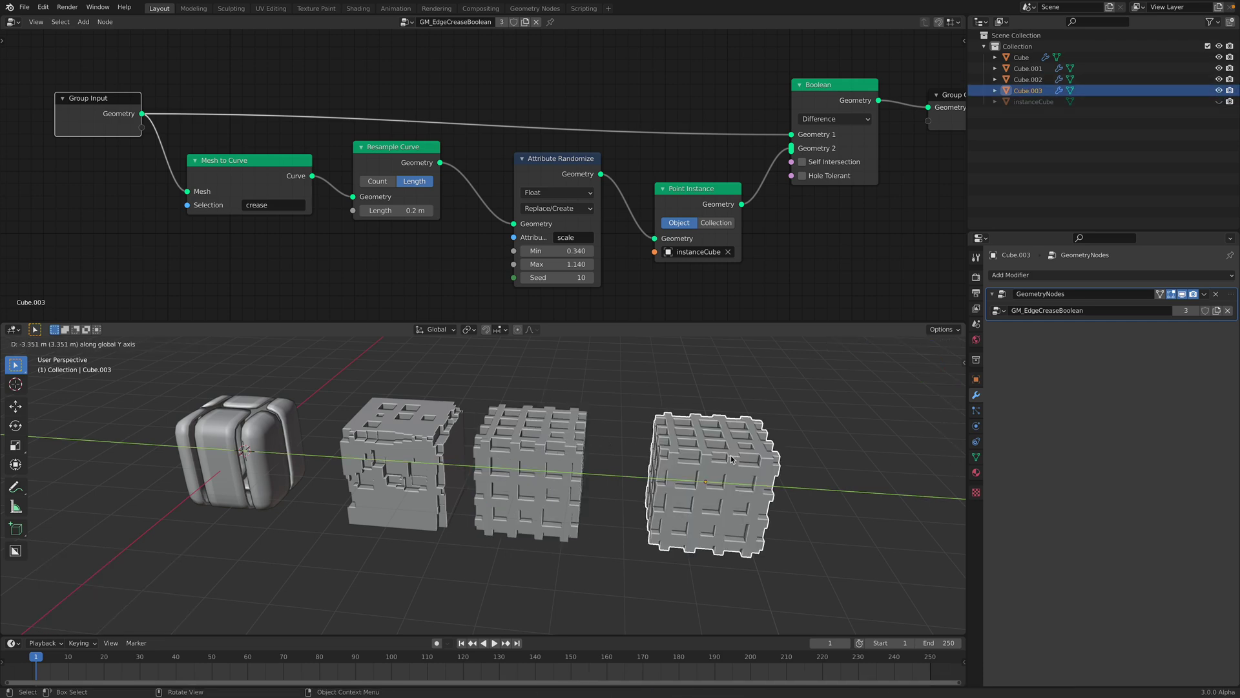
pyautogui.click(722, 458)
pyautogui.press('Tab')
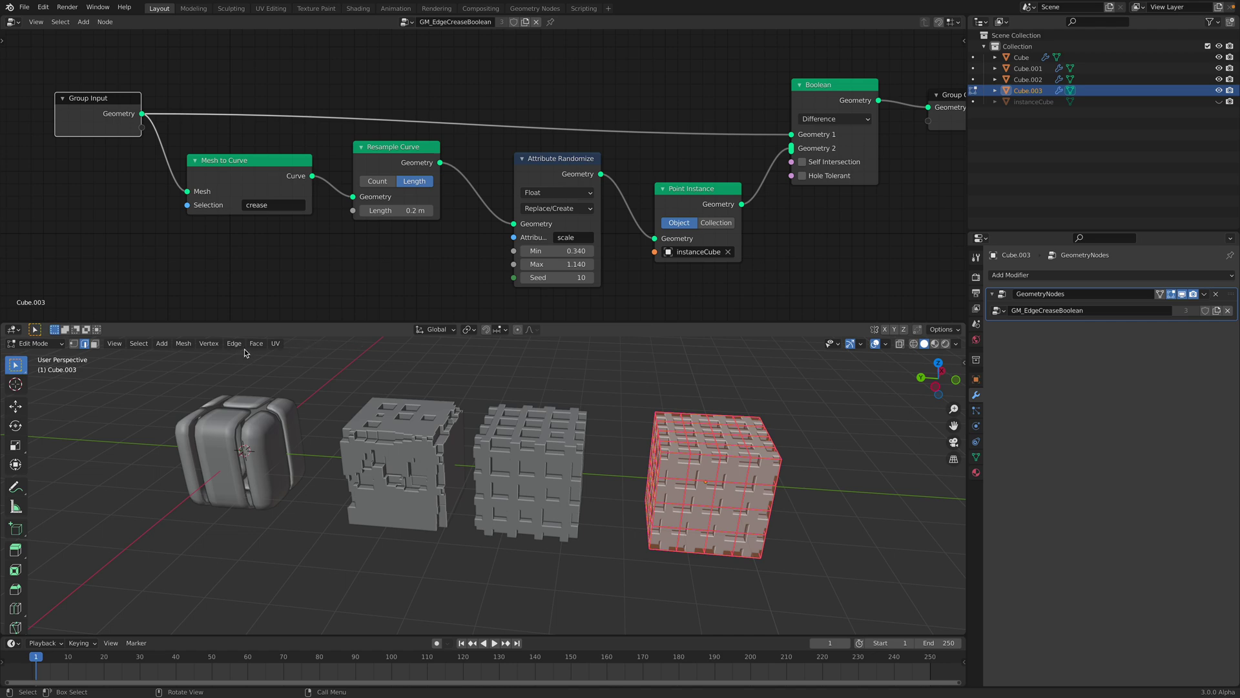
pyautogui.click(234, 343)
pyautogui.press('Tab')
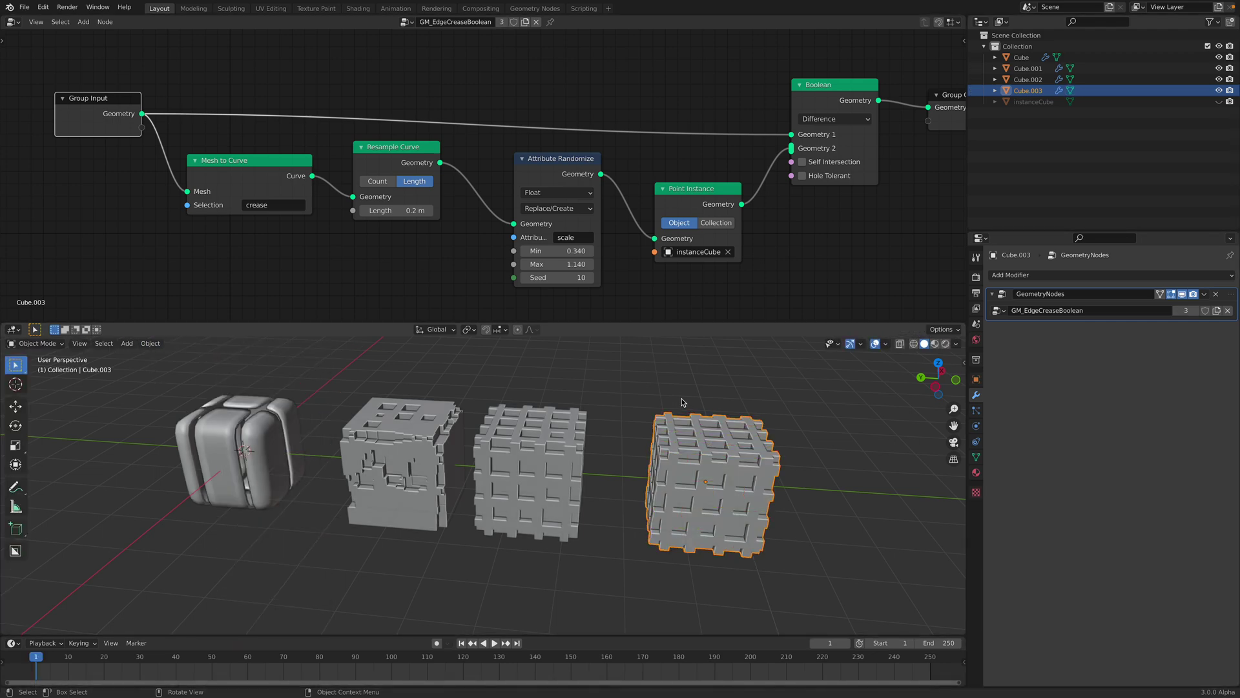
pyautogui.press('x')
pyautogui.click(680, 400)
pyautogui.click(570, 462)
pyautogui.click(649, 432)
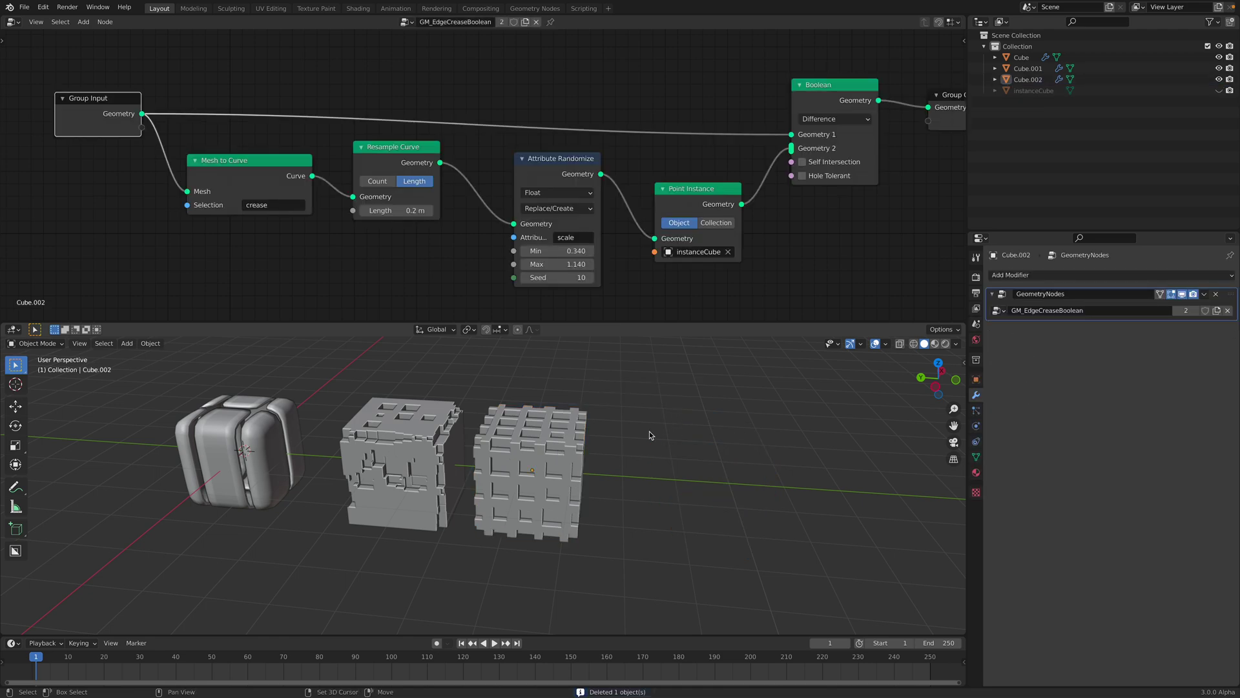
# Add a new 2 m cube, move it about -8.79 m along the Y axis beside Cube.002, and save the file.
pyautogui.hotkey('shift', 'a')
pyautogui.click(706, 443)
pyautogui.press('g')
pyautogui.press('y')
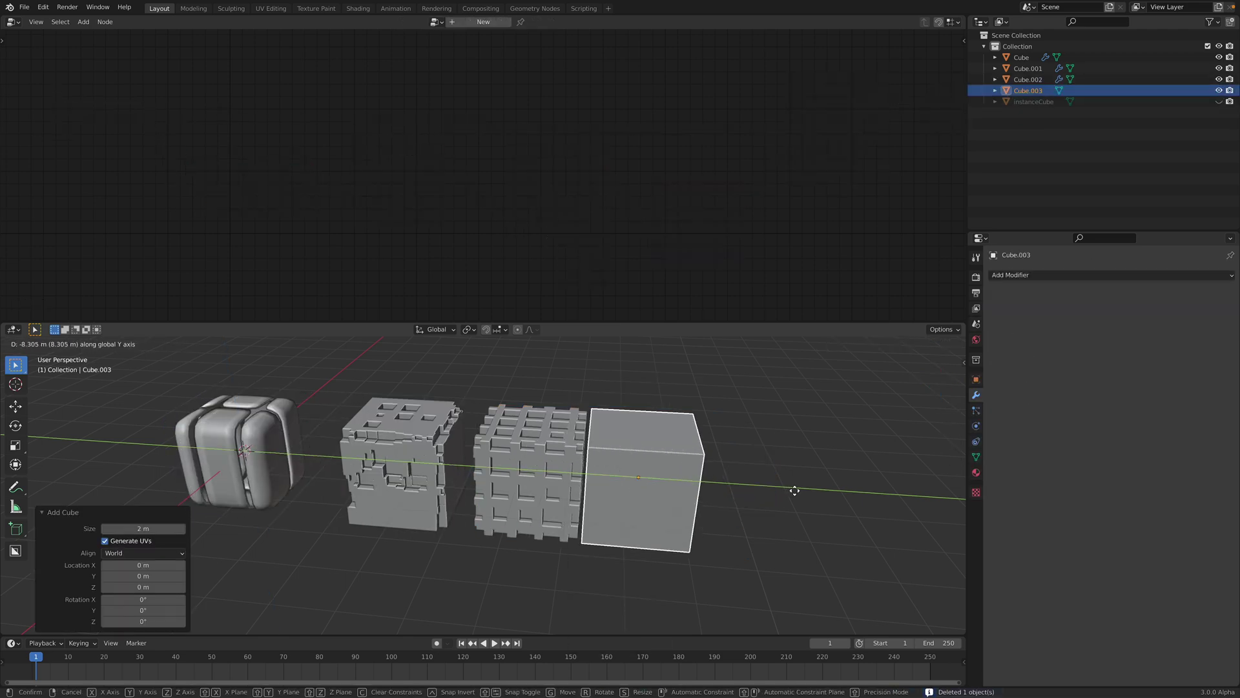
pyautogui.click(627, 396)
pyautogui.hotkey('ctrl', 's')
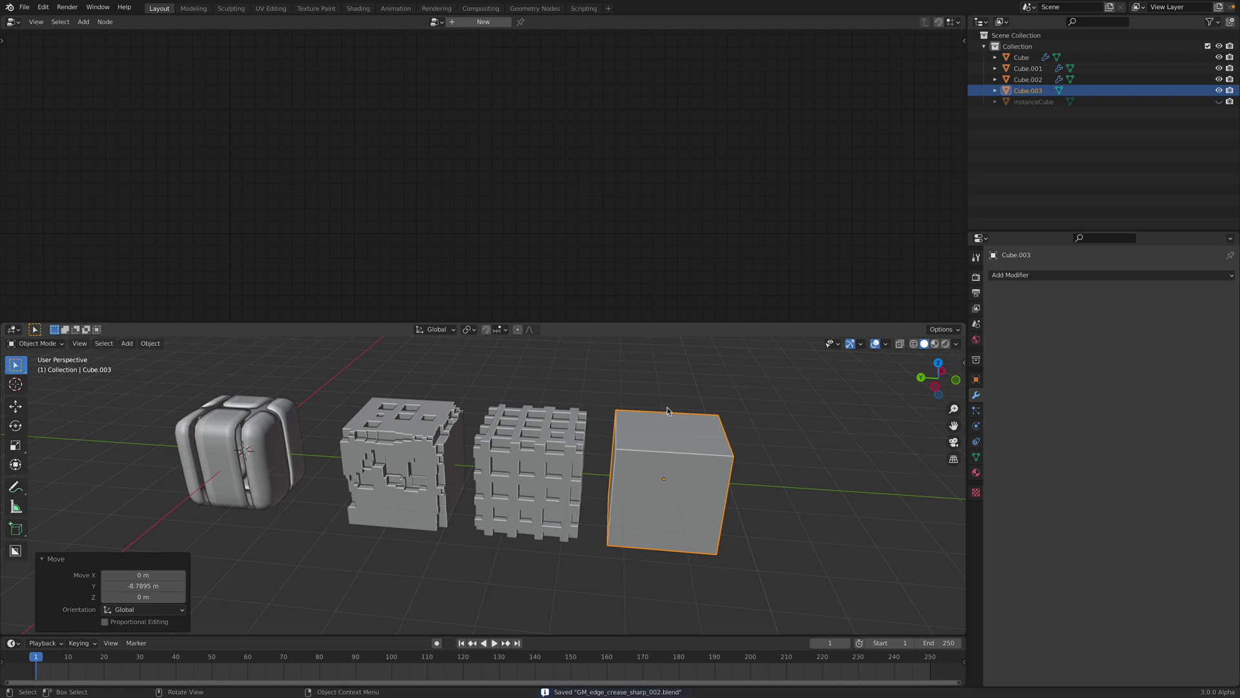
# Subdivide the new cube's mesh twice with one cut each, return to Object Mode and save the file.
pyautogui.press('Tab')
pyautogui.rightClick(646, 446)
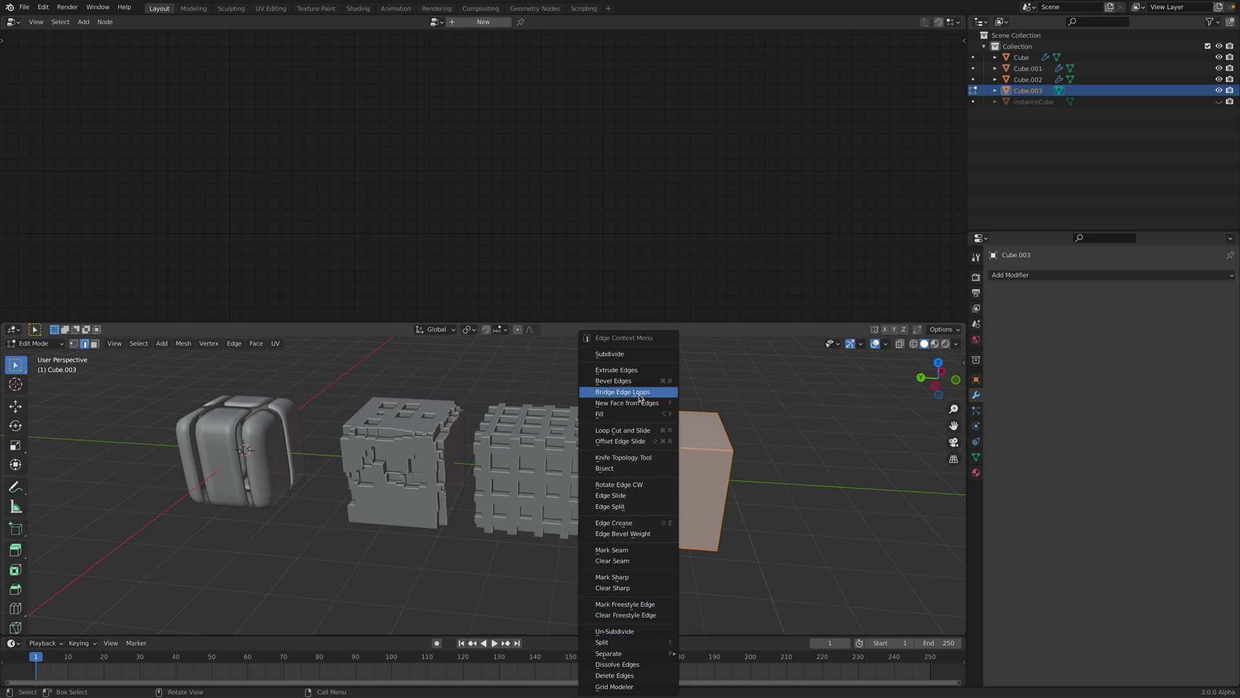
pyautogui.click(639, 353)
pyautogui.rightClick(639, 353)
pyautogui.click(641, 351)
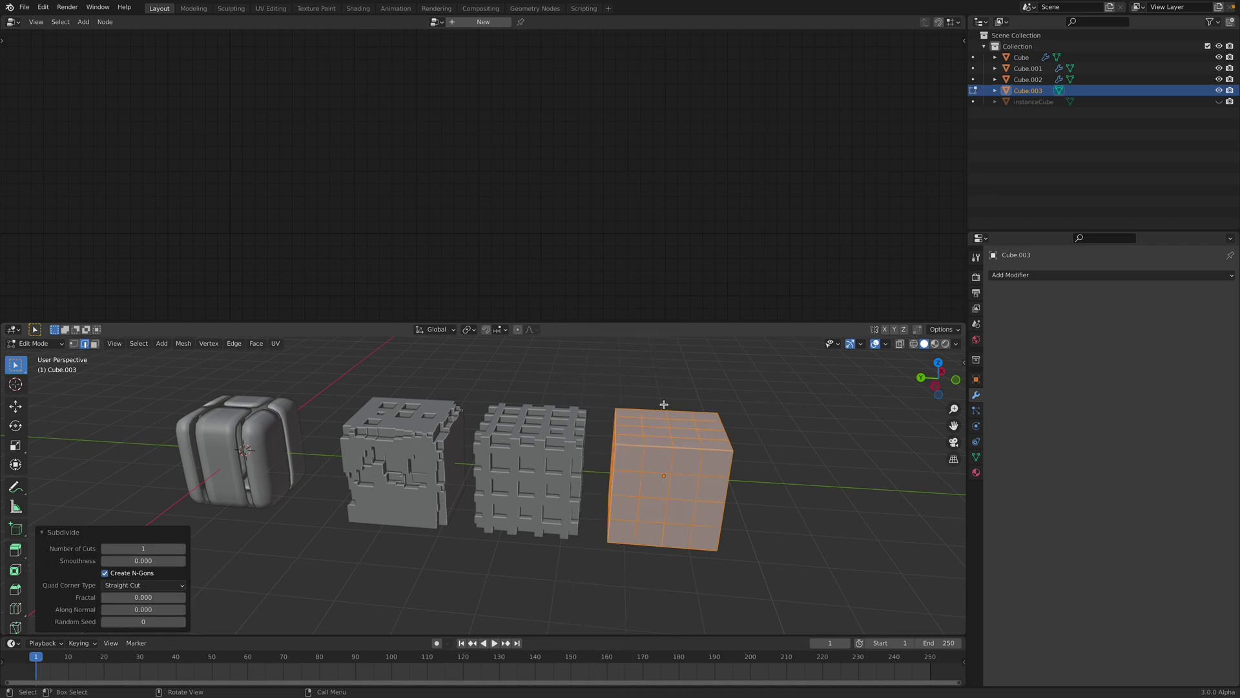
pyautogui.rightClick(664, 403)
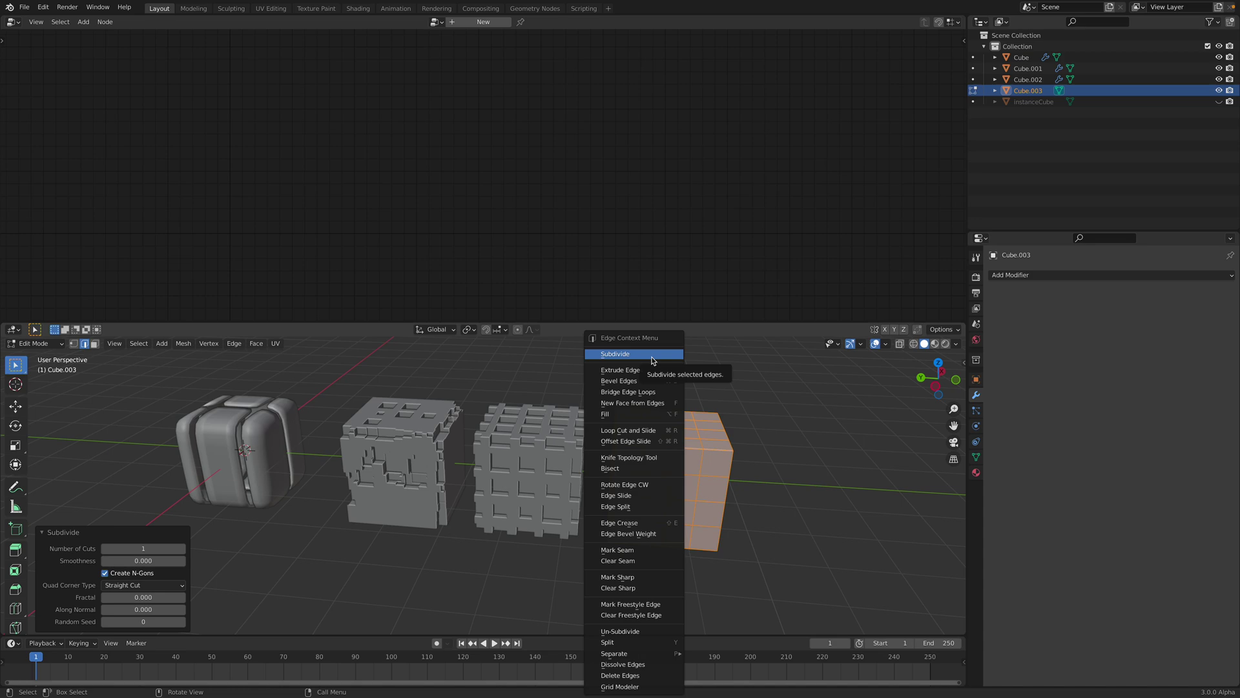
pyautogui.press('Tab')
pyautogui.hotkey('ctrl', 's')
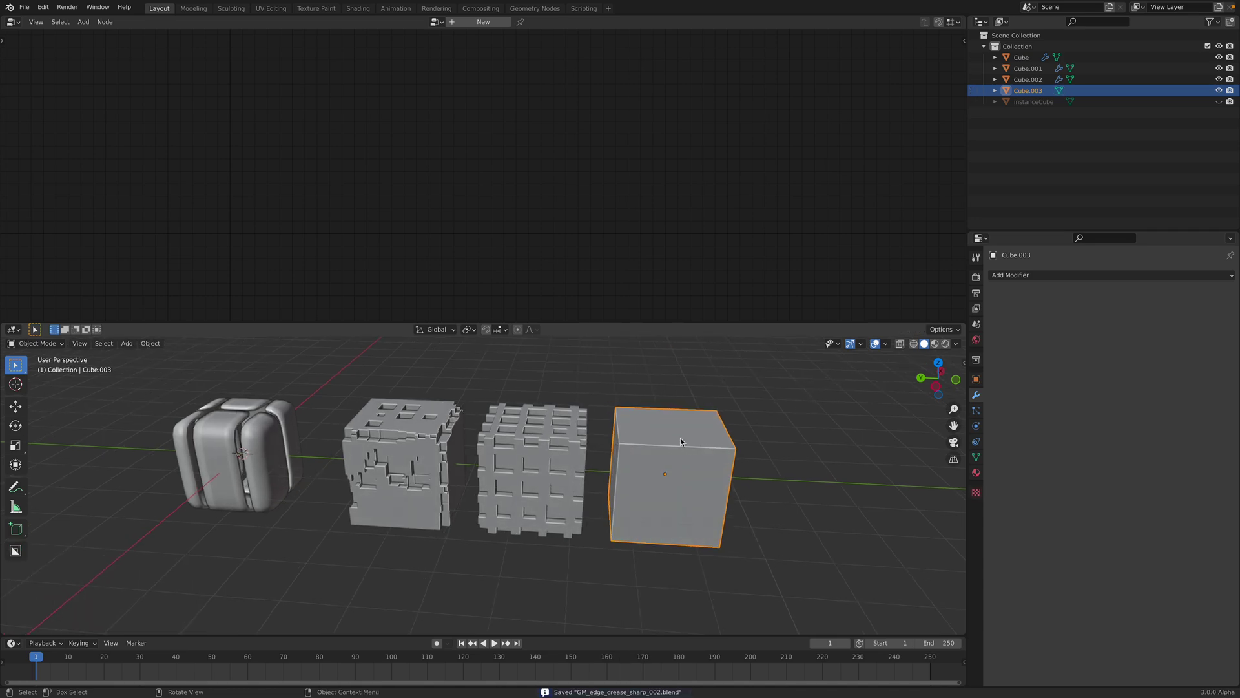
pyautogui.click(681, 390)
pyautogui.click(668, 425)
pyautogui.click(569, 435)
pyautogui.click(653, 427)
pyautogui.click(556, 440)
pyautogui.click(675, 438)
pyautogui.click(500, 442)
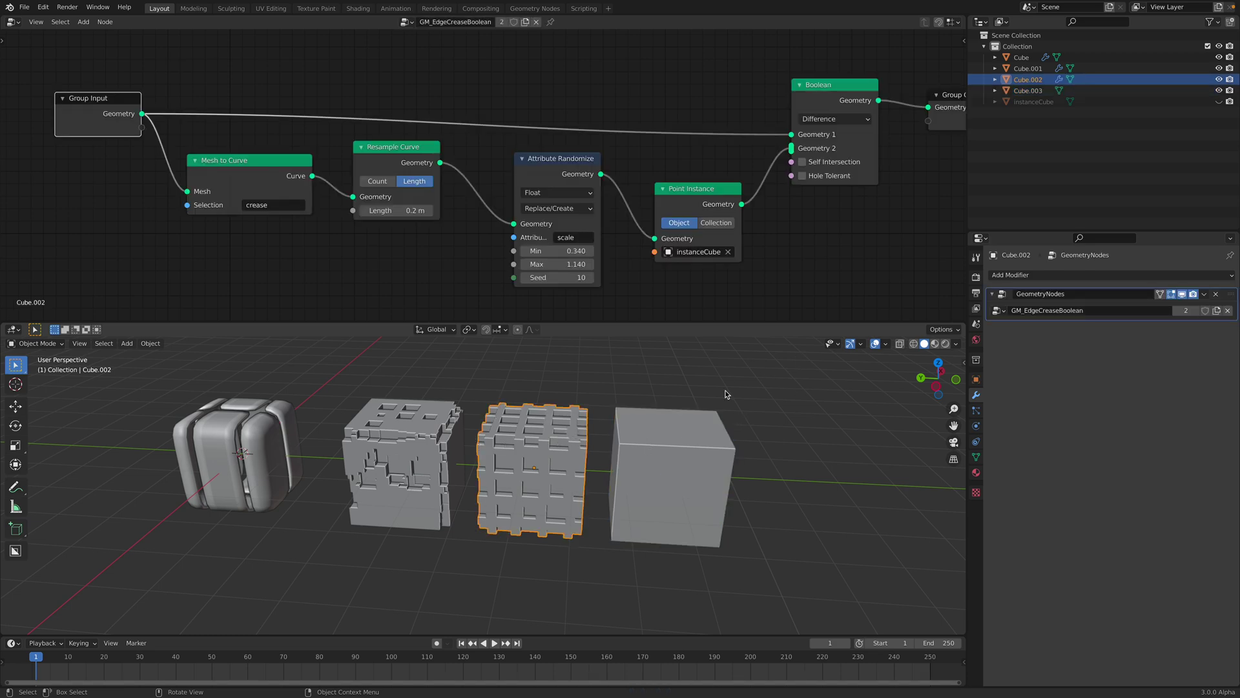
pyautogui.click(718, 423)
pyautogui.keyDown('shift'); pyautogui.click(577, 438); pyautogui.keyUp('shift')
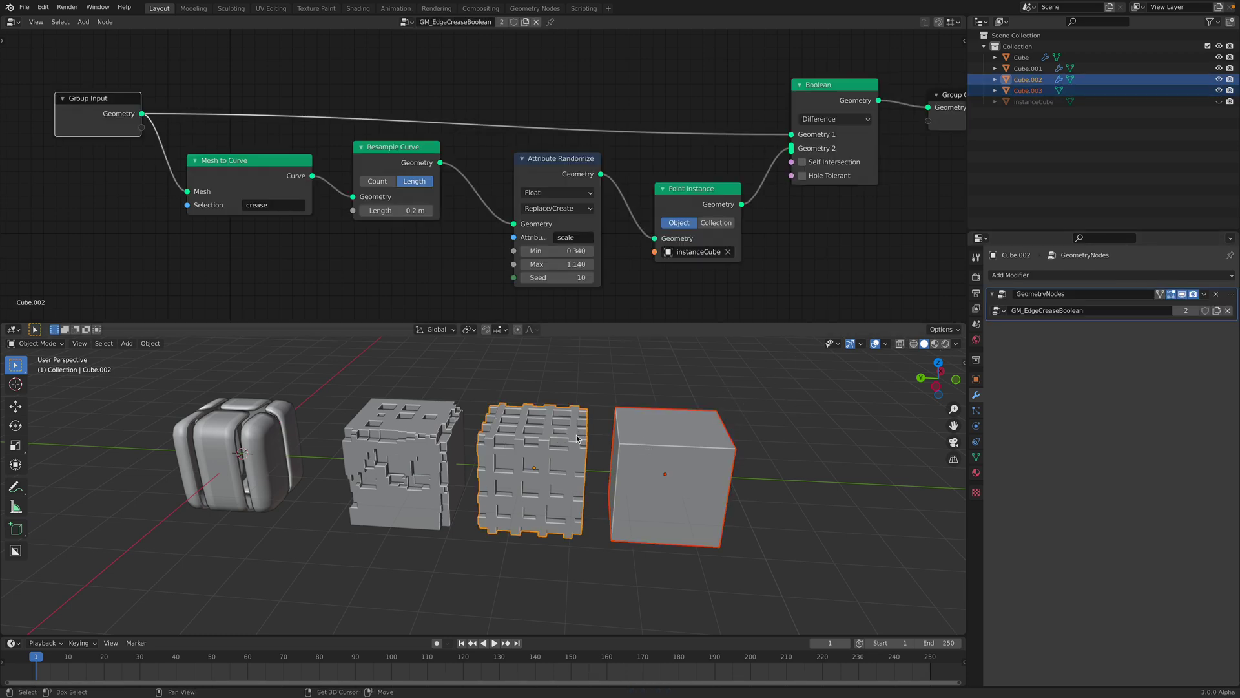
pyautogui.hotkey('ctrl', 'l')
pyautogui.press('Escape')
pyautogui.hotkey('alt', 'a')
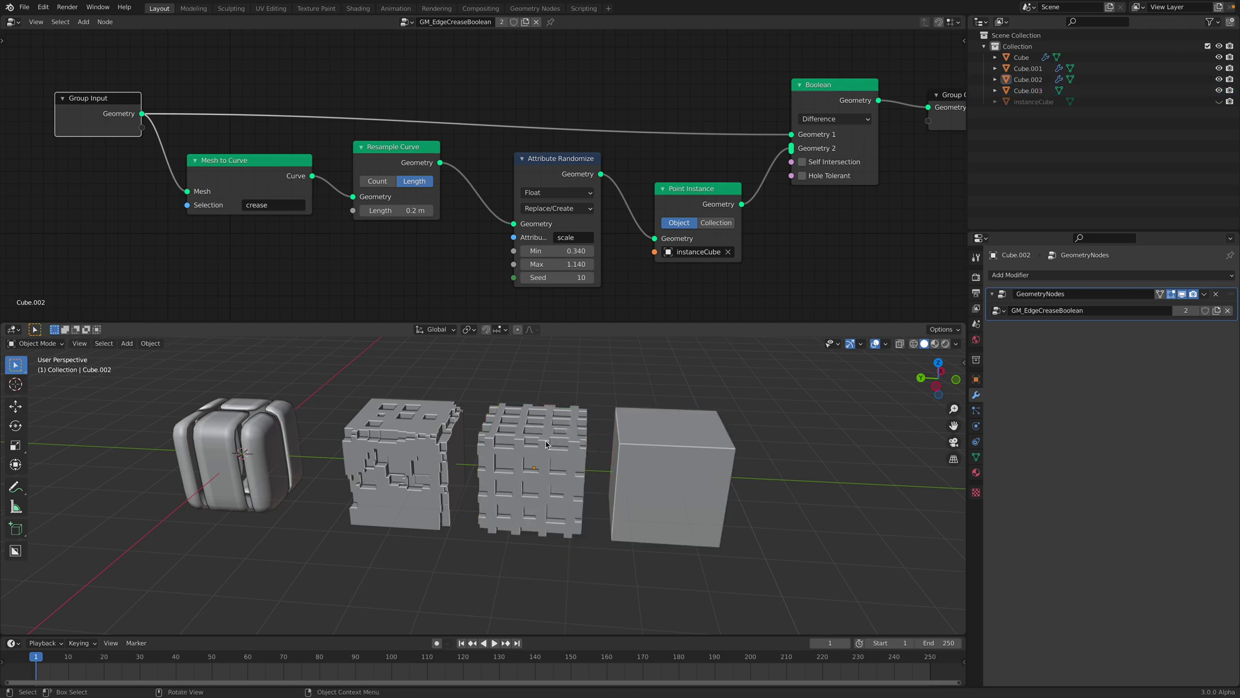
# Try to copy modifiers between Cube.002 and Cube.003 with Cube.003 as the active object, and undo it.
pyautogui.click(547, 445)
pyautogui.keyDown('shift'); pyautogui.click(638, 437); pyautogui.keyUp('shift')
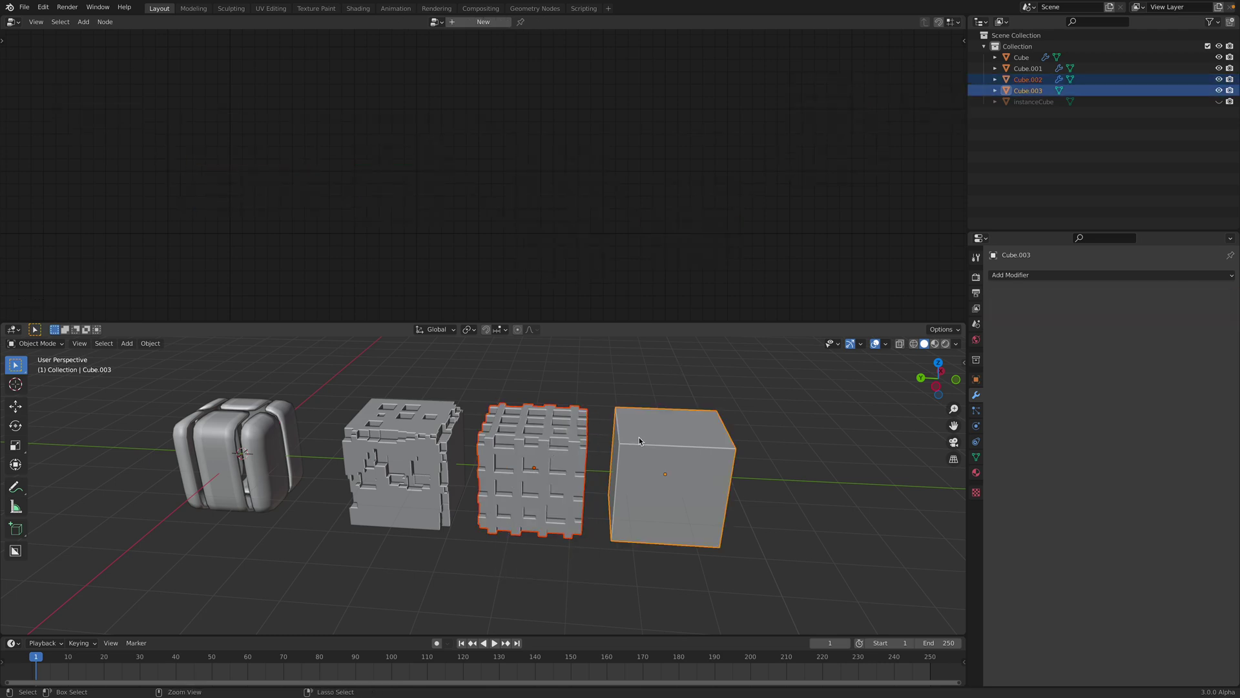
pyautogui.hotkey('ctrl', 'l')
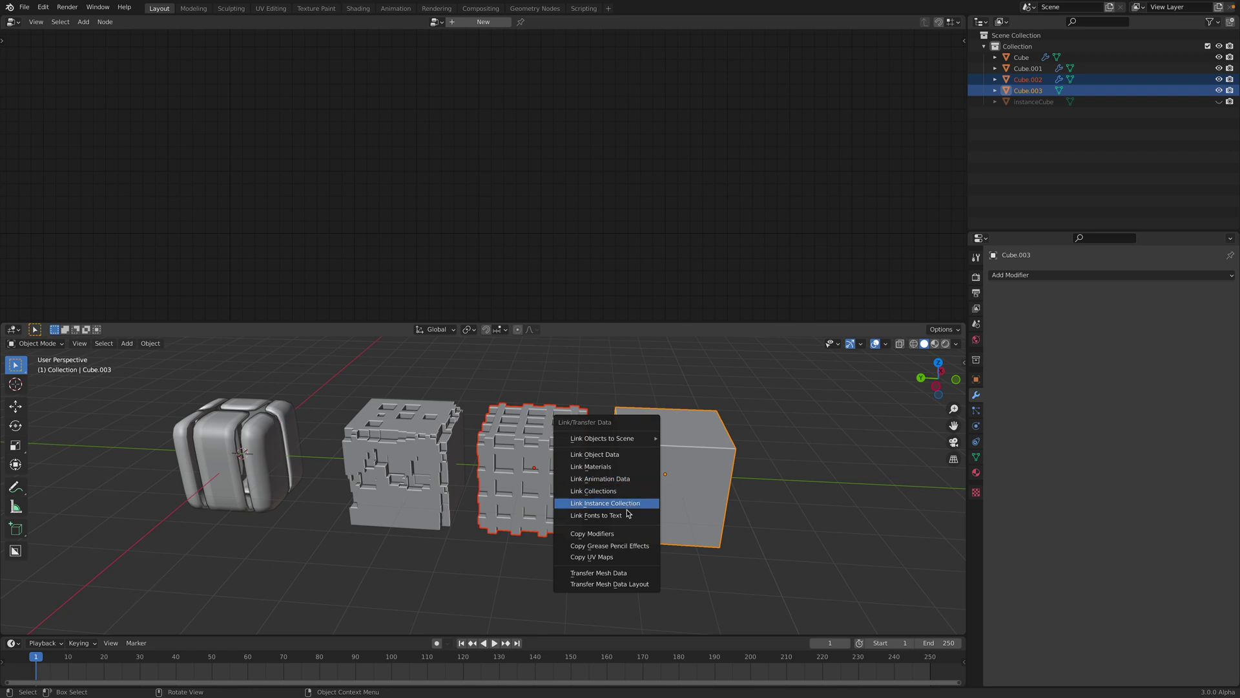
pyautogui.click(615, 534)
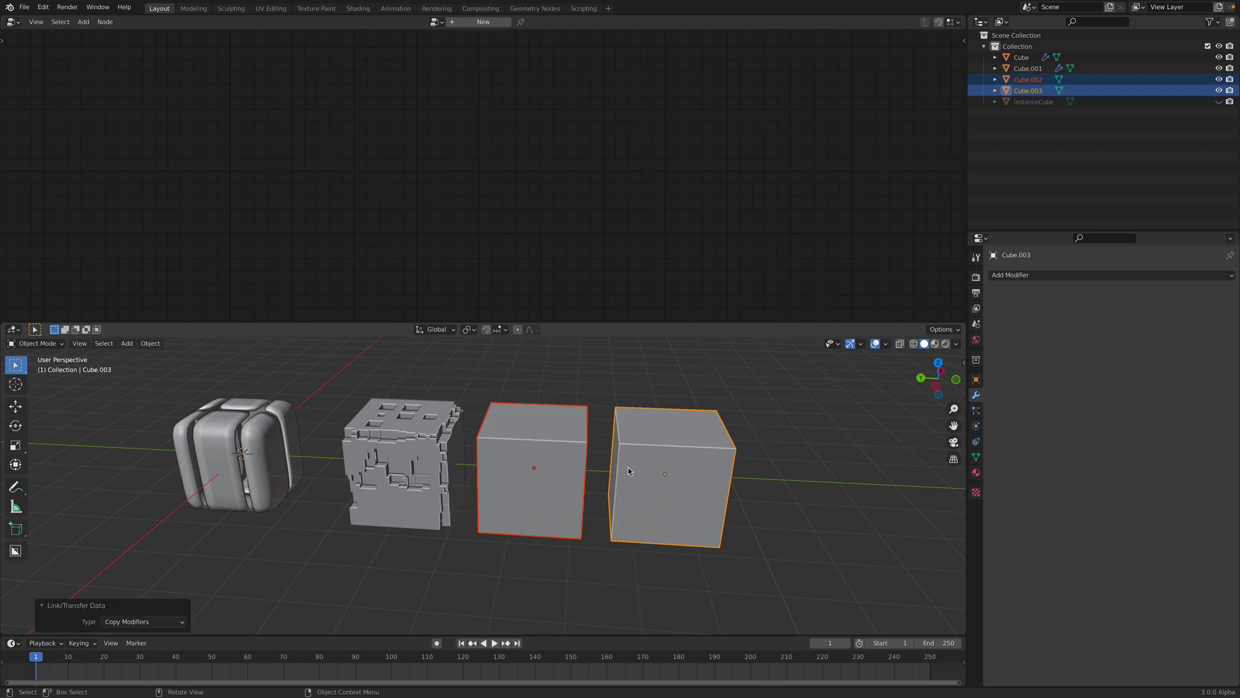
pyautogui.hotkey('ctrl', 'z')
# Copy the Geometry Nodes modifier from Cube.002 to Cube.003 with Cube.002 as the active object, and save the file.
pyautogui.click(652, 389)
pyautogui.click(653, 430)
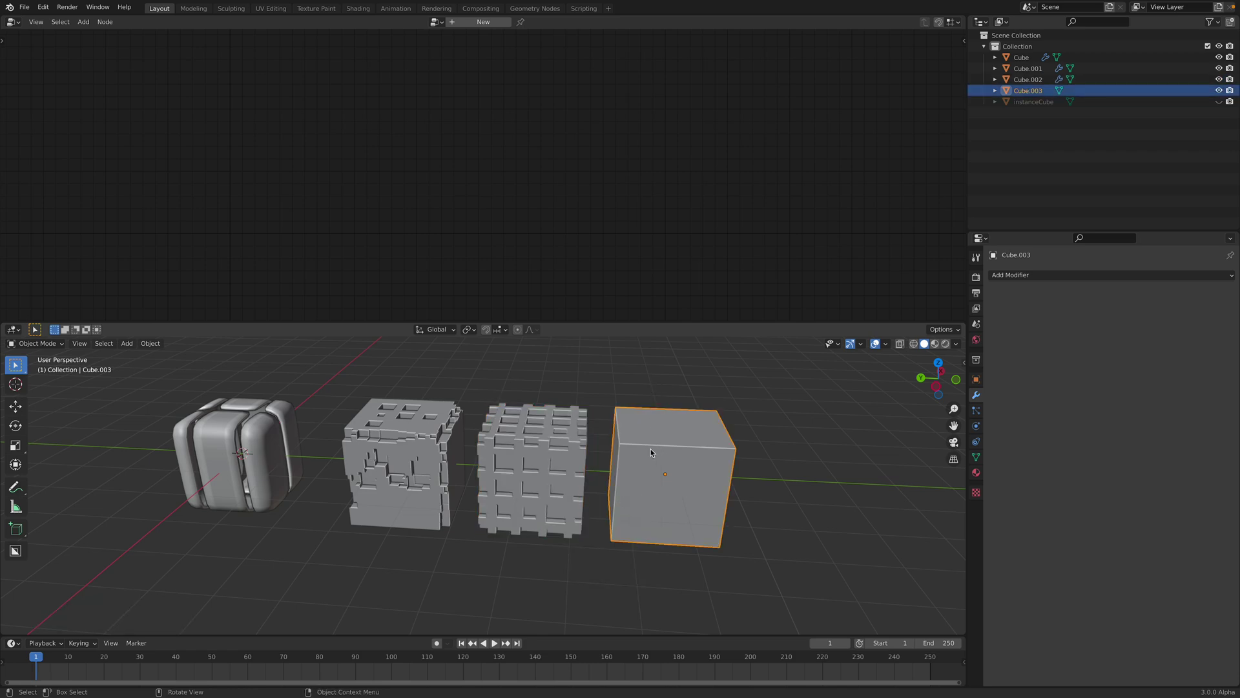
pyautogui.keyDown('shift'); pyautogui.click(550, 437); pyautogui.keyUp('shift')
pyautogui.hotkey('ctrl', 'l')
pyautogui.click(550, 437)
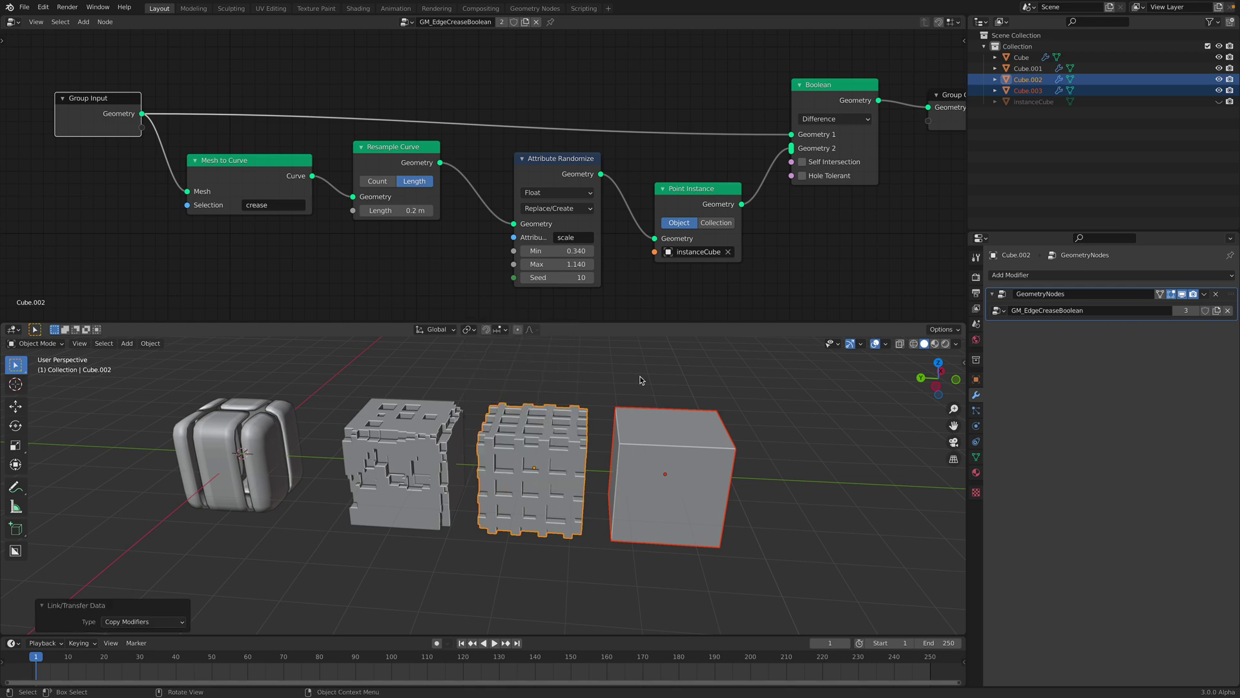
pyautogui.click(641, 463)
pyautogui.click(572, 440)
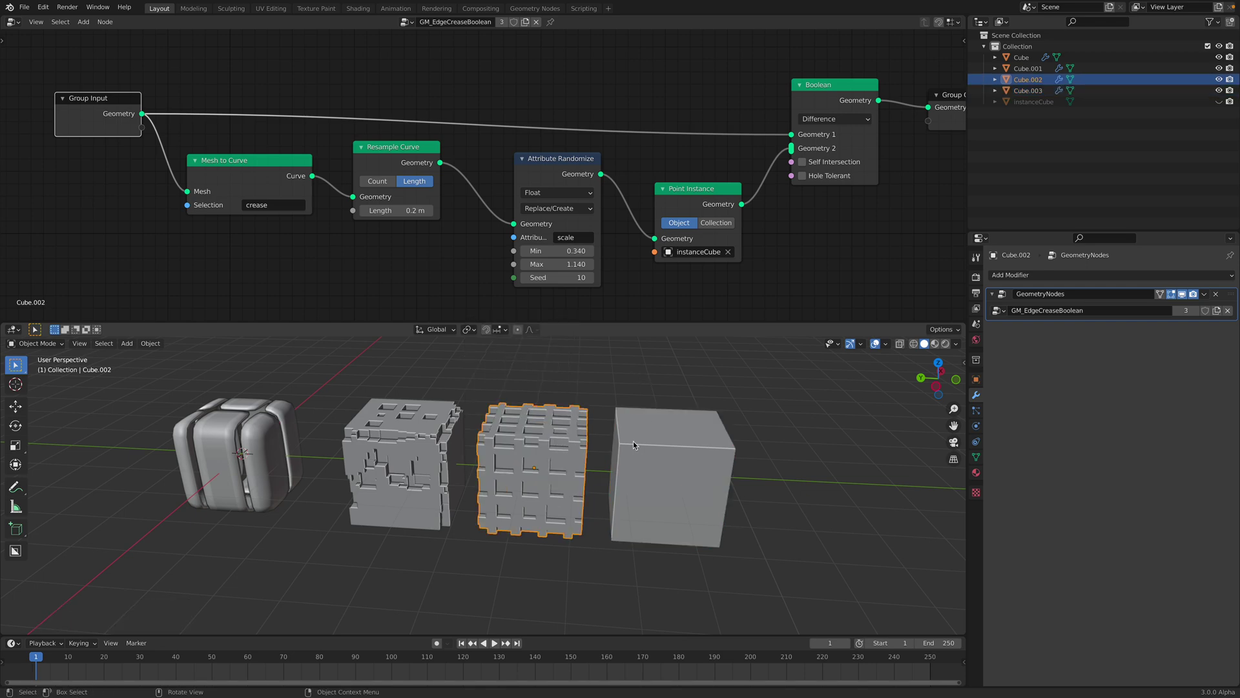
pyautogui.click(633, 445)
pyautogui.hotkey('ctrl', 's')
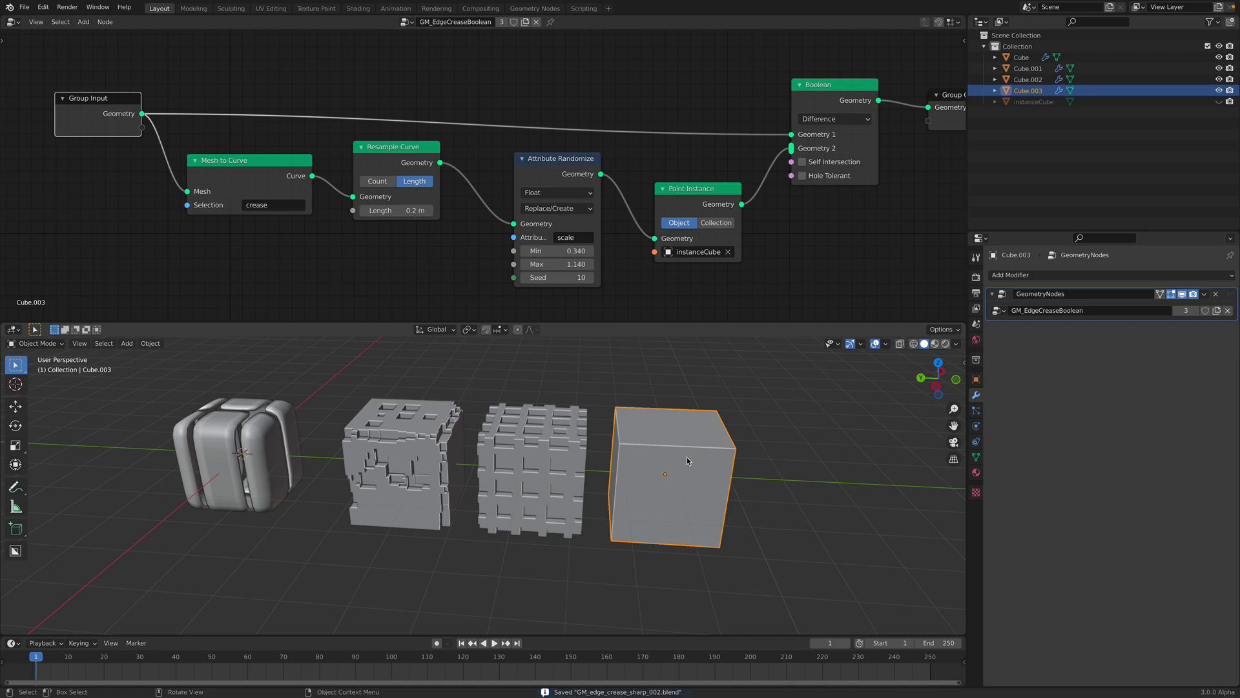
# Randomly select edges of Cube.003's mesh with a ratio of 0.494 and random seed 32.
pyautogui.press('Tab')
pyautogui.moveTo(498, 394); pyautogui.dragTo(521, 393, button='middle')
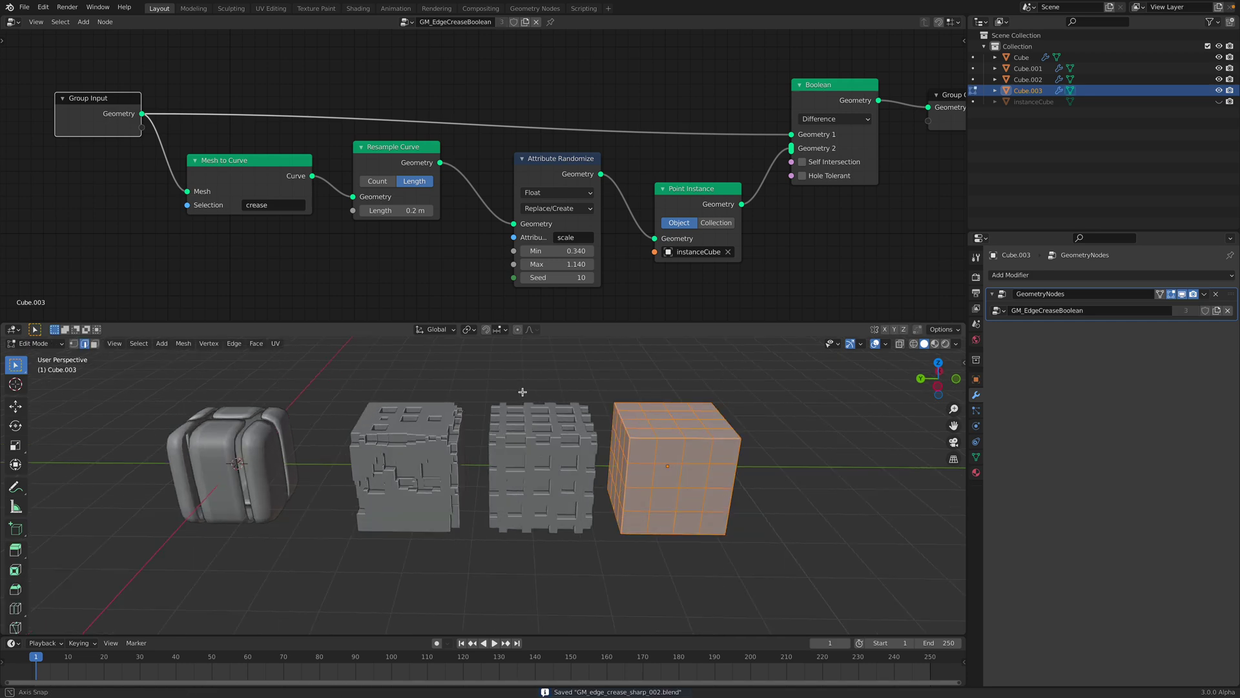
pyautogui.click(521, 392)
pyautogui.click(146, 345)
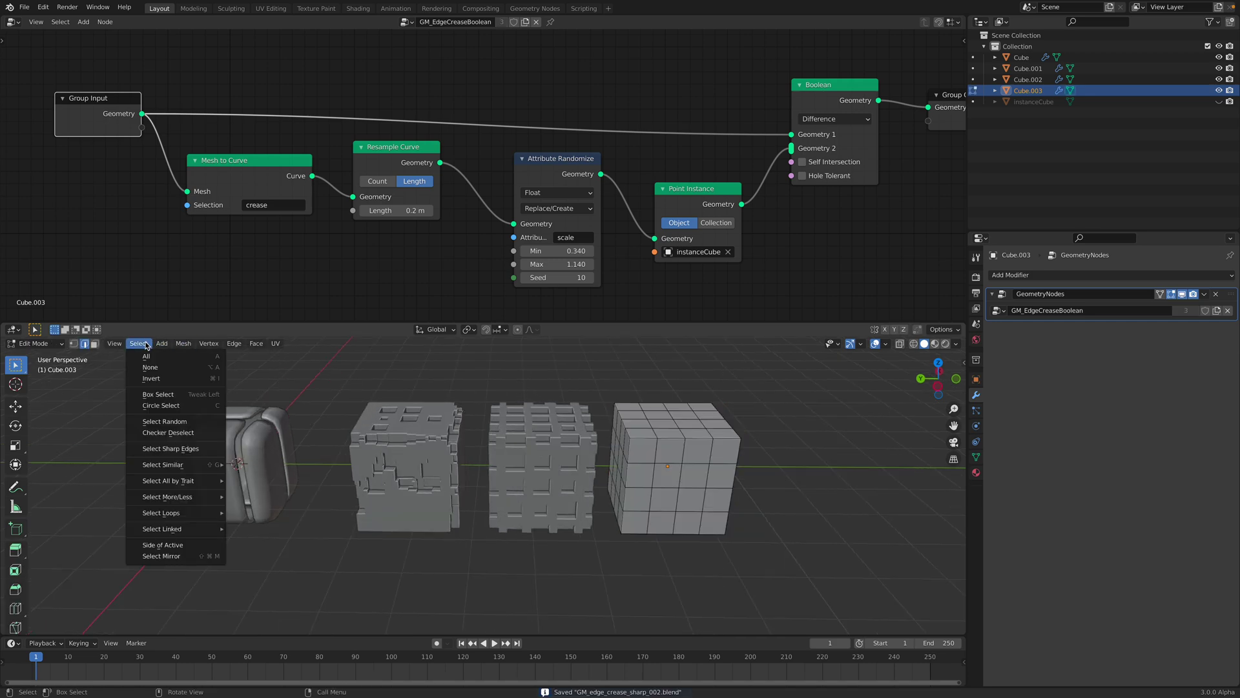
pyautogui.click(178, 424)
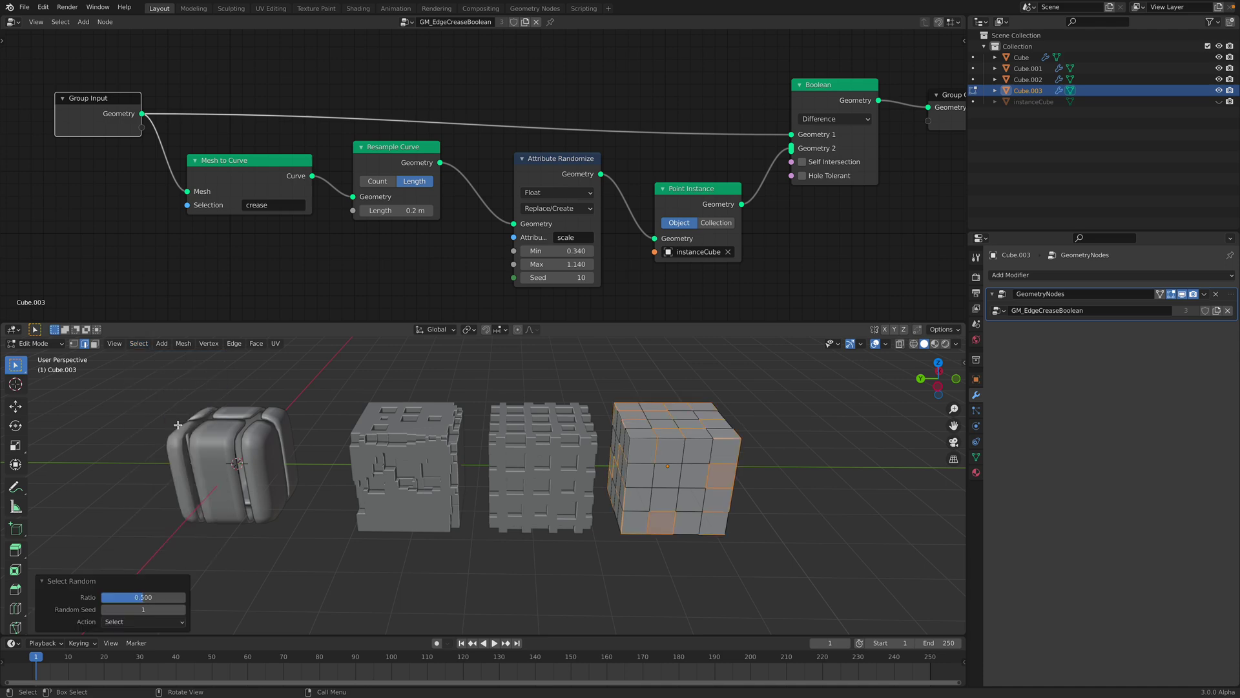
pyautogui.moveTo(143, 609)
pyautogui.mouseDown()
pyautogui.moveTo(184, 610)
pyautogui.moveTo(137, 597)
pyautogui.mouseUp()
pyautogui.click(139, 622)
pyautogui.click(139, 622)
# Apply an Edge Crease of 1 to Cube.003's selected edges, return to Object Mode, save the file and deselect everything.
pyautogui.moveTo(680, 489); pyautogui.dragTo(715, 457, button='middle')
pyautogui.click(234, 343)
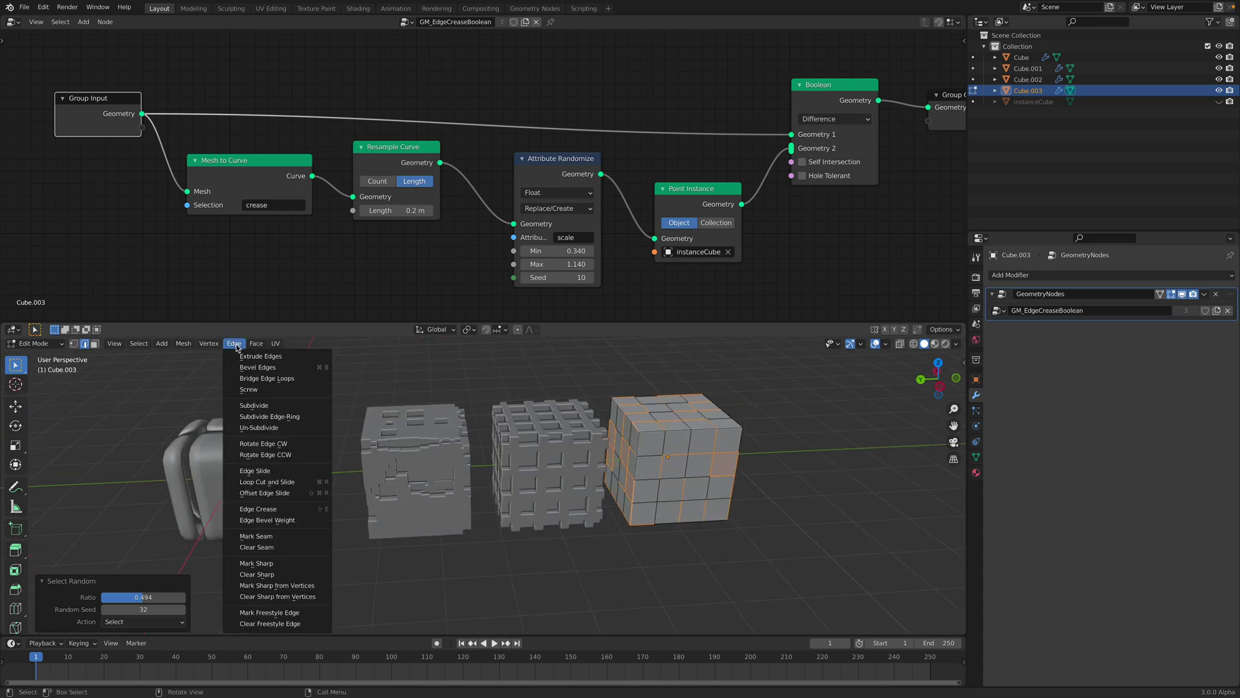
pyautogui.click(259, 509)
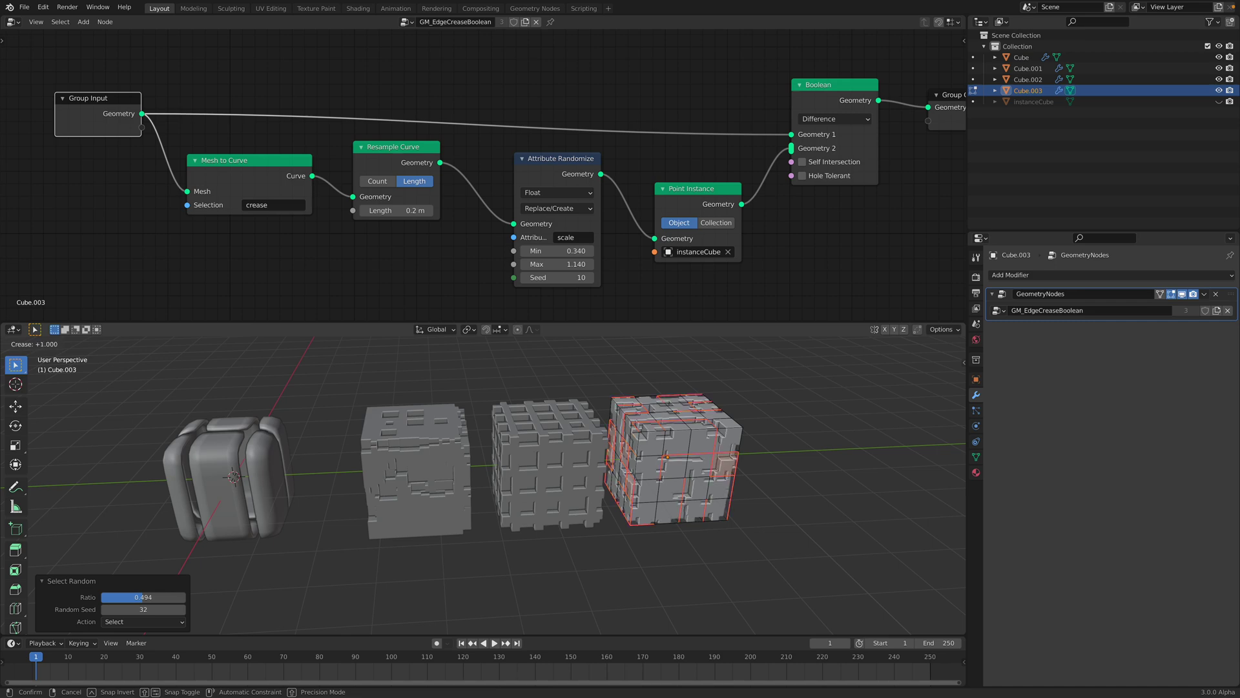
pyautogui.click(695, 487)
pyautogui.press('Tab')
pyautogui.moveTo(626, 406); pyautogui.dragTo(550, 424, button='middle')
pyautogui.hotkey('ctrl', 's')
pyautogui.hotkey('alt', 'a')
pyautogui.scroll(2, 550, 424)
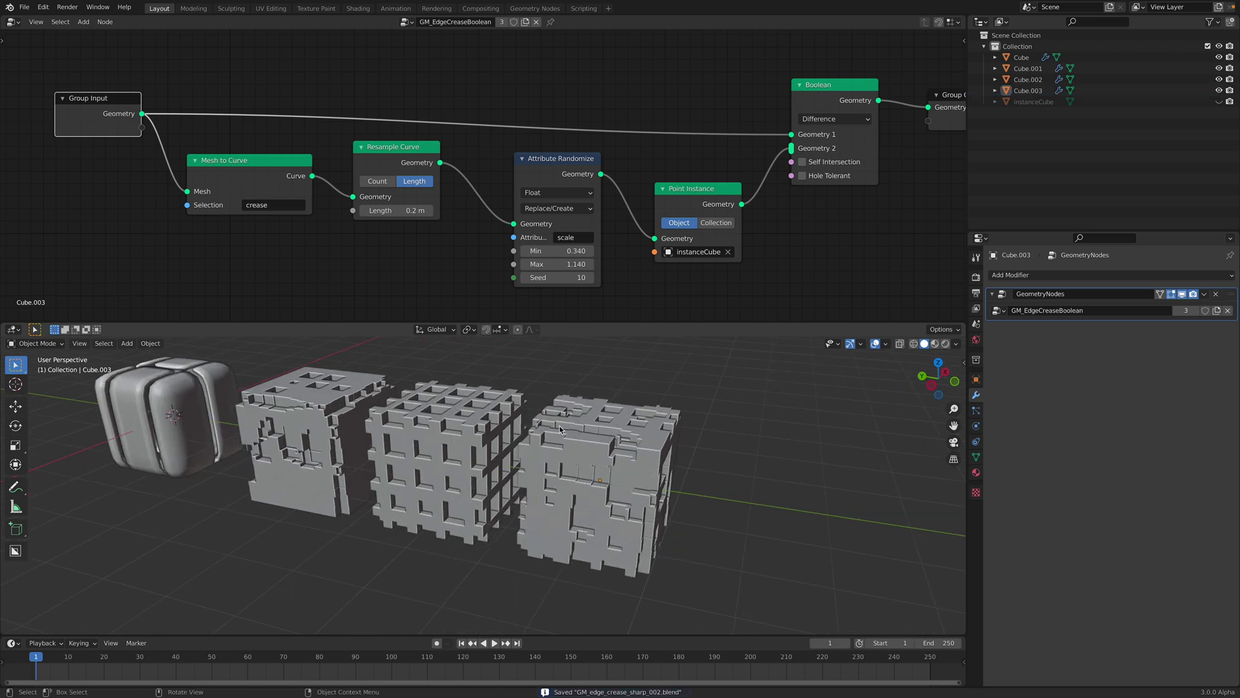
pyautogui.click(576, 440)
pyautogui.scroll(-2, 564, 450)
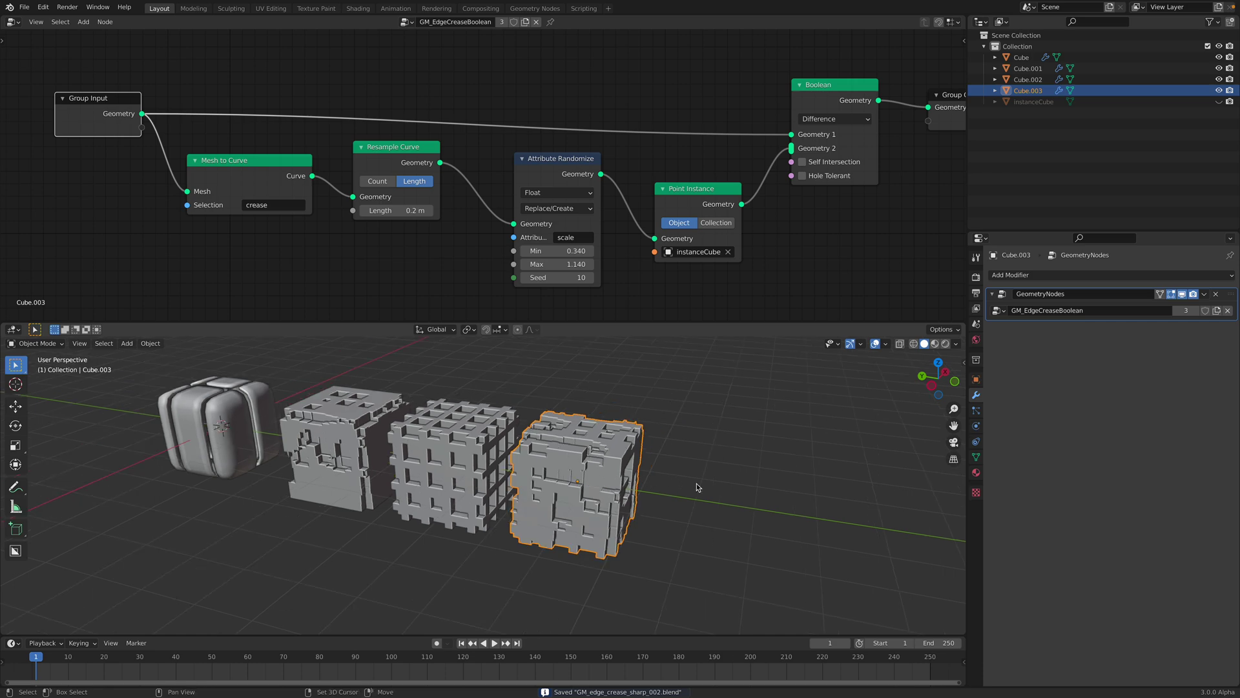
pyautogui.hotkey('shift', 'd')
pyautogui.click(719, 487)
pyautogui.click(735, 464)
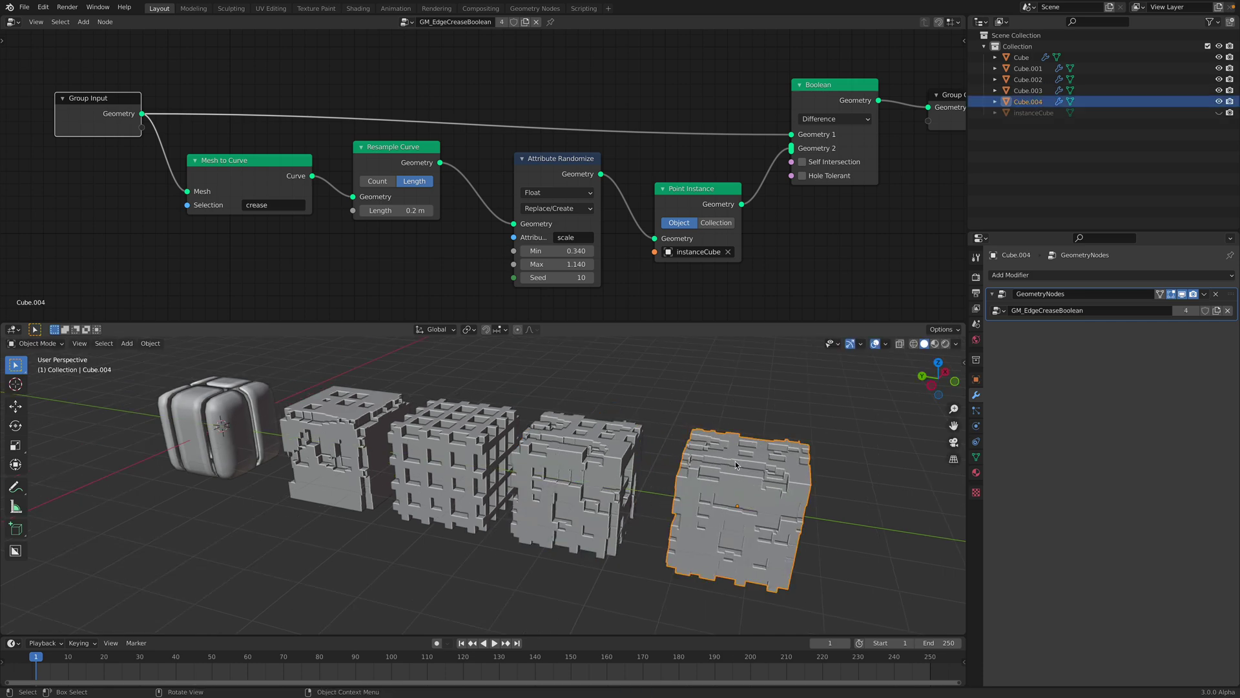
pyautogui.press('Delete')
pyautogui.hotkey('ctrl', 's')
# Examine the row of carved cubes from several angles with Cube.003 selected, and save the file.
pyautogui.moveTo(735, 464); pyautogui.dragTo(570, 405, button='middle')
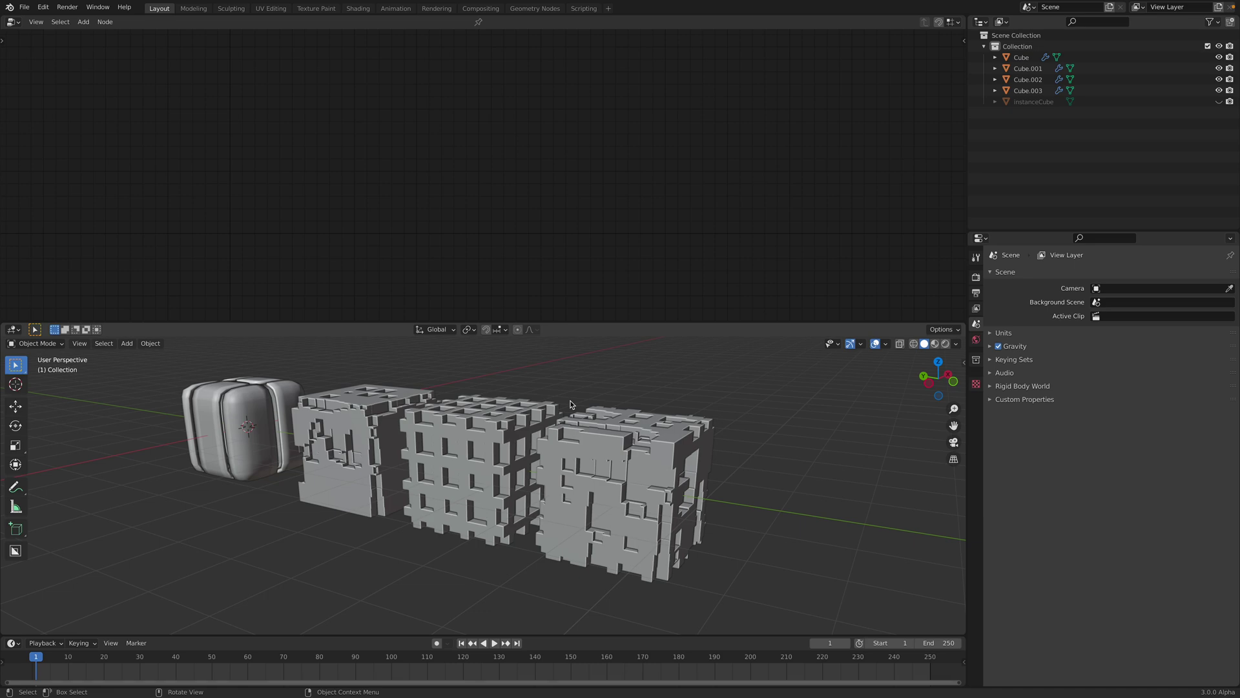
pyautogui.moveTo(576, 458); pyautogui.dragTo(561, 462, button='middle')
pyautogui.click(522, 450)
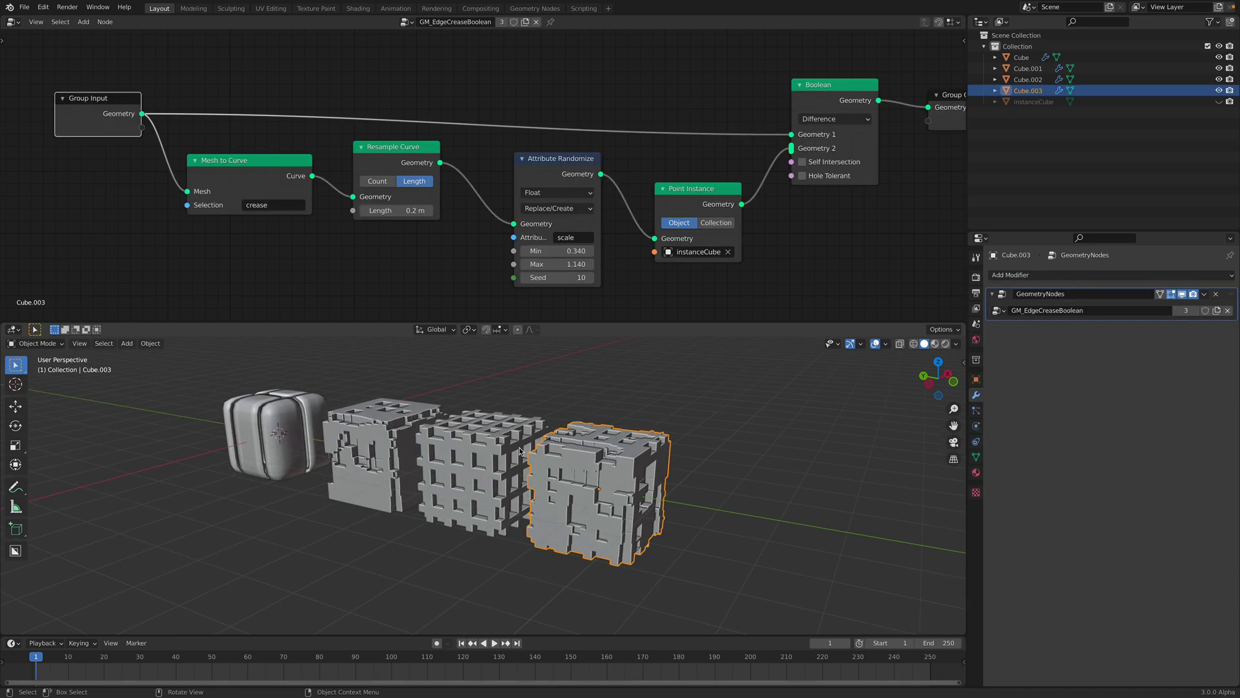
pyautogui.moveTo(567, 423)
pyautogui.mouseDown(button='middle')
pyautogui.moveTo(646, 421)
pyautogui.moveTo(584, 426)
pyautogui.mouseUp(button='middle')
pyautogui.keyDown('shift'); pyautogui.moveTo(602, 432); pyautogui.dragTo(671, 421, button='middle'); pyautogui.keyUp('shift')
pyautogui.hotkey('ctrl', 's')
pyautogui.scroll(2, 675, 414)
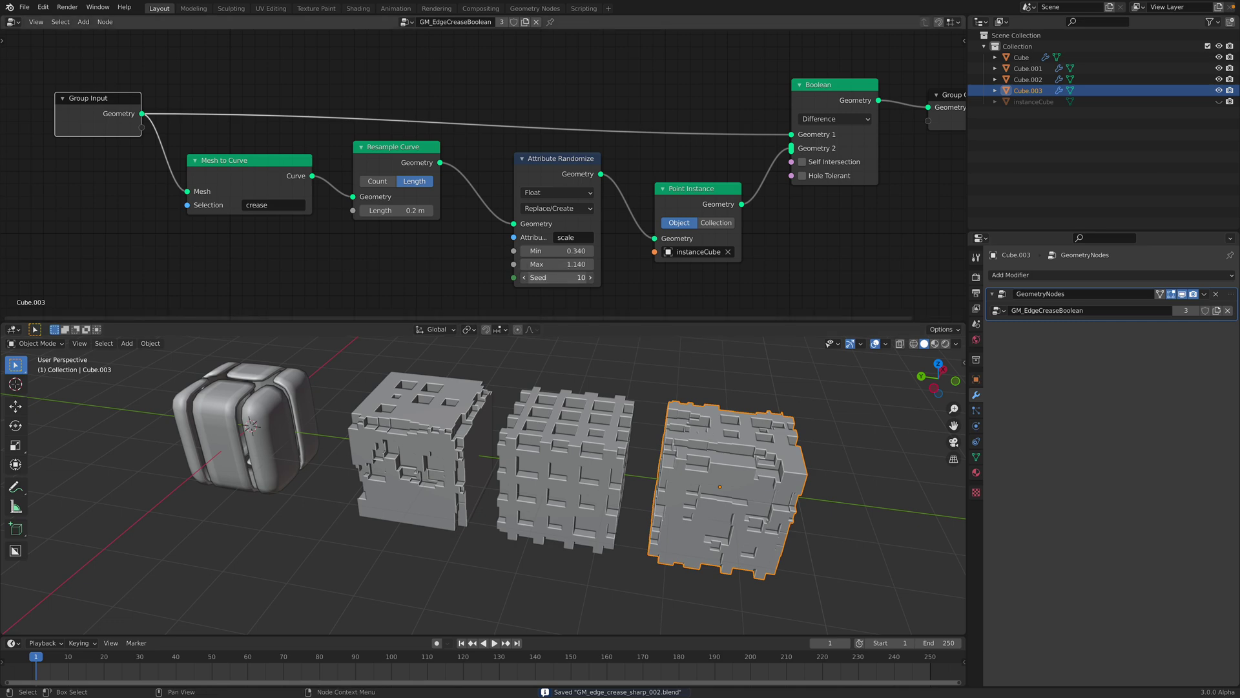
# Set the Attribute Randomize node's Seed to 68 and expose it as an input on the Group Input node.
pyautogui.moveTo(556, 277)
pyautogui.mouseDown()
pyautogui.moveTo(575, 277)
pyautogui.moveTo(559, 269)
pyautogui.mouseUp()
pyautogui.moveTo(141, 126); pyautogui.dragTo(511, 282)
pyautogui.moveTo(483, 465); pyautogui.dragTo(502, 467, button='middle')
# Enter Edit Mode on Cube.001 and select four edges on its top face.
pyautogui.click(419, 456)
pyautogui.moveTo(323, 463); pyautogui.dragTo(474, 441, button='middle')
pyautogui.press('Tab')
pyautogui.scroll(1, 406, 472)
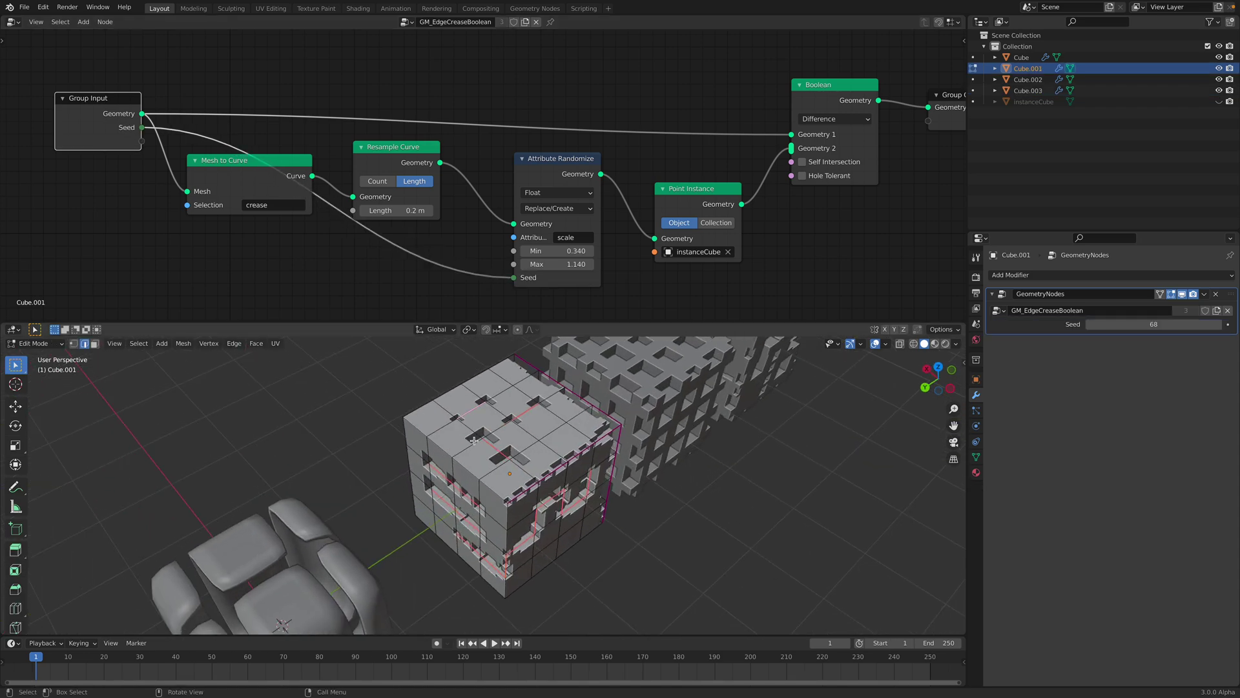
pyautogui.click(466, 427)
pyautogui.keyDown('shift'); pyautogui.click(450, 409); pyautogui.keyUp('shift')
pyautogui.keyDown('shift'); pyautogui.click(474, 392); pyautogui.keyUp('shift')
pyautogui.keyDown('shift'); pyautogui.click(509, 385); pyautogui.keyUp('shift')
pyautogui.moveTo(506, 378); pyautogui.dragTo(404, 383, button='middle')
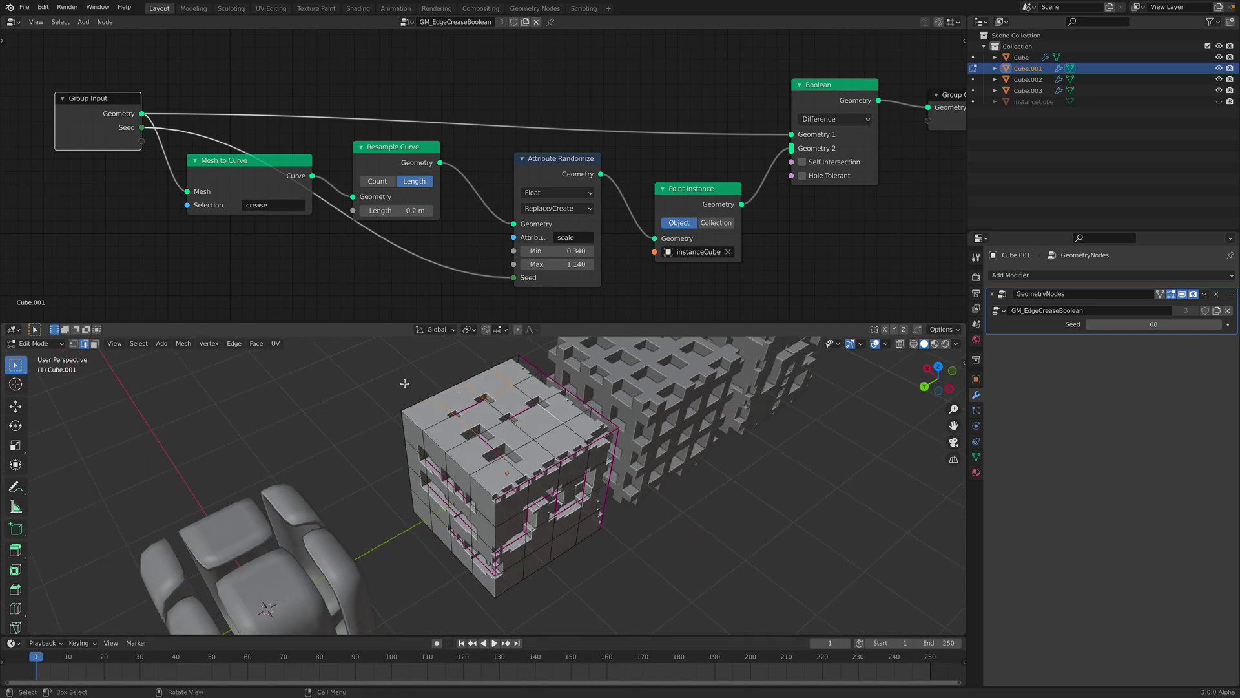
# Apply an Edge Crease of 1 to Cube.001's selected edges, return to Object Mode and save the file.
pyautogui.click(234, 343)
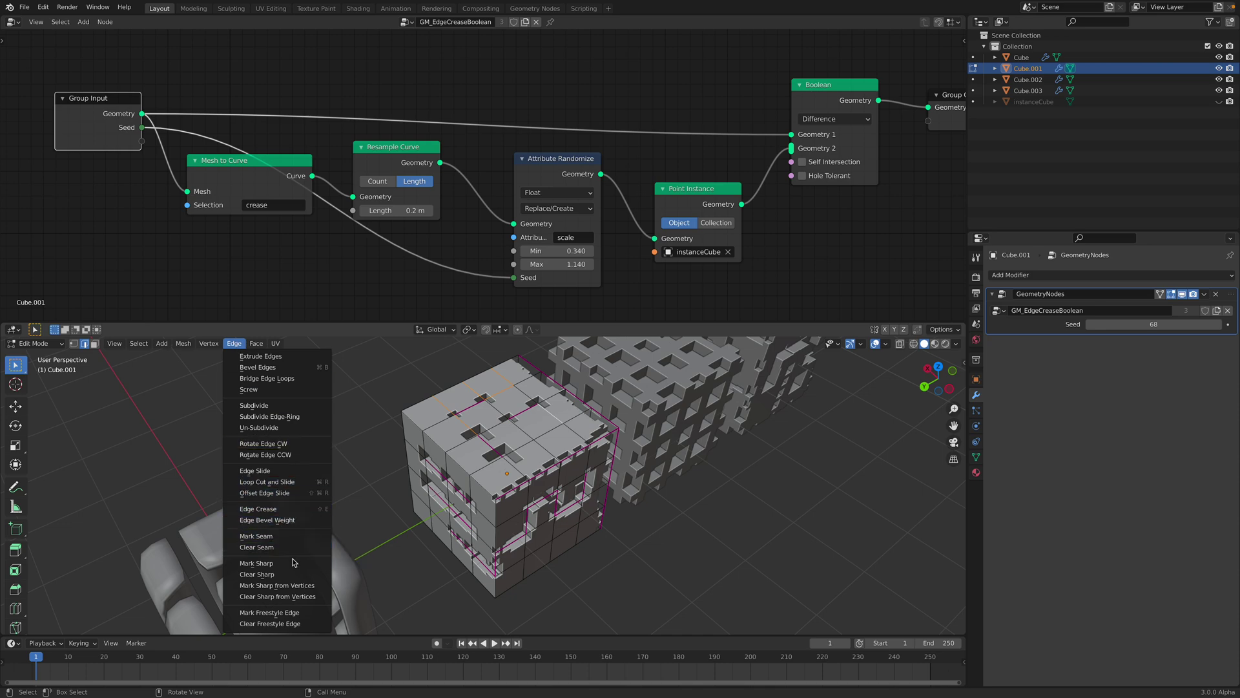
pyautogui.click(271, 508)
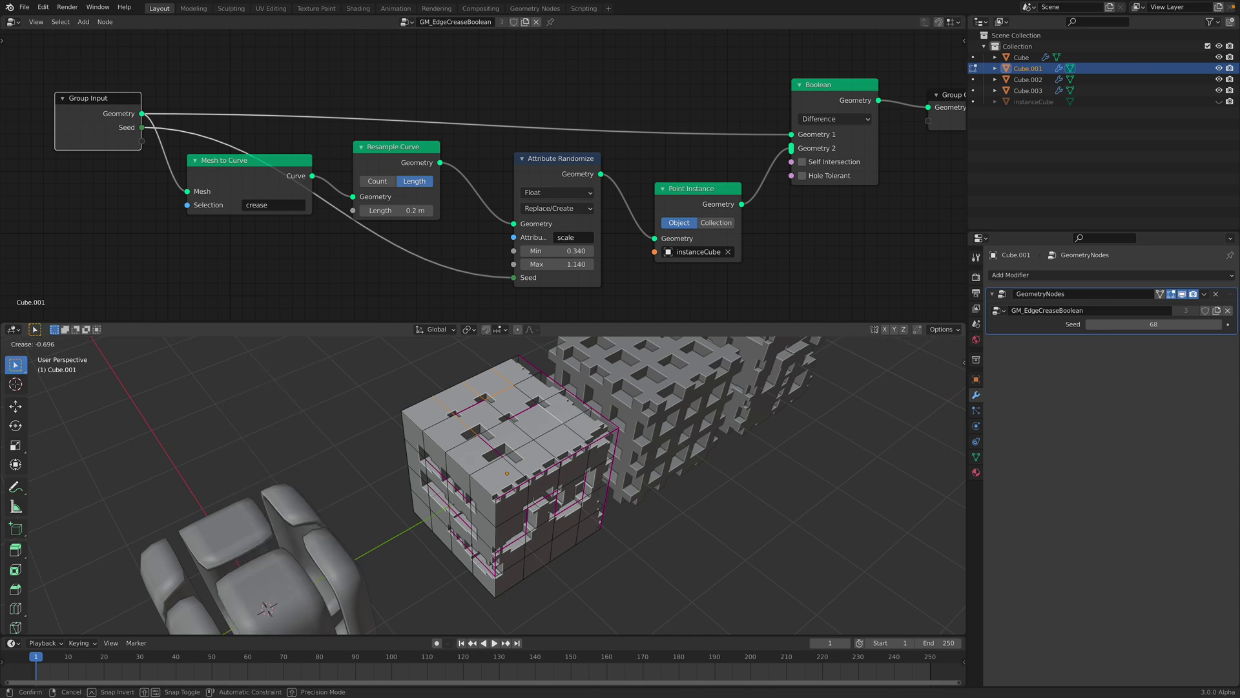
pyautogui.click(47, 397)
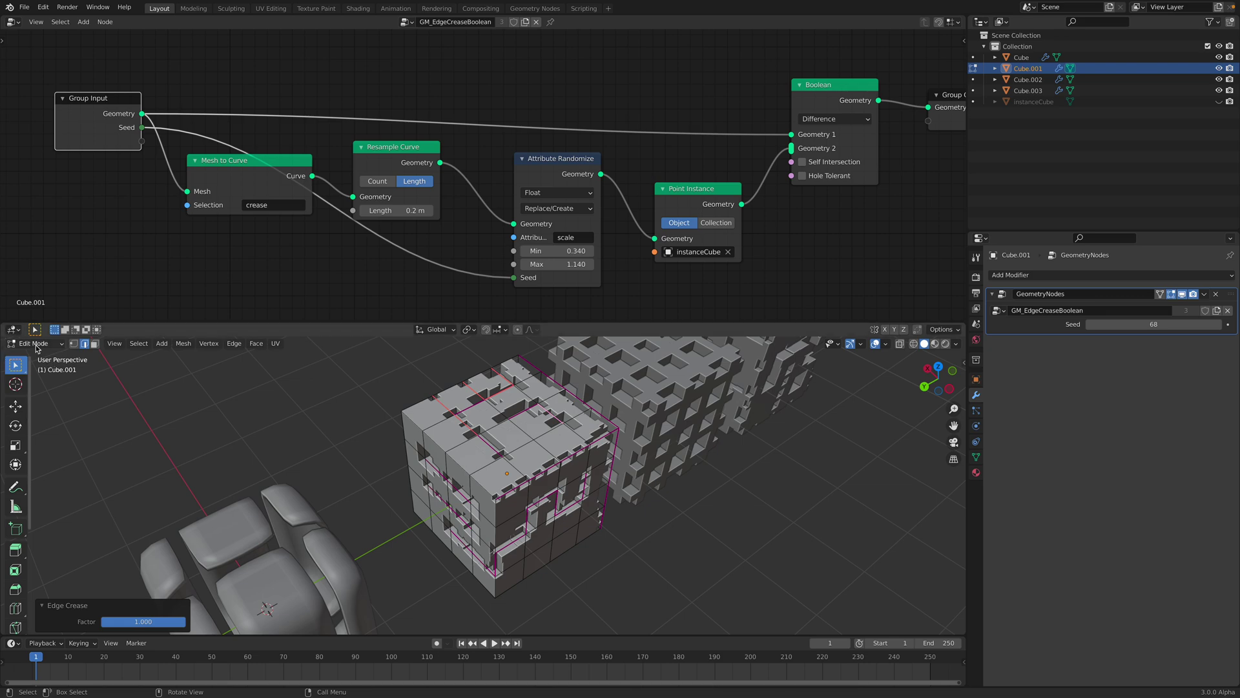
pyautogui.click(34, 343)
pyautogui.click(40, 356)
pyautogui.hotkey('ctrl', 's')
# Set the Resample Curve node's Length to 0.1 m and deselect everything in the viewport.
pyautogui.click(414, 210)
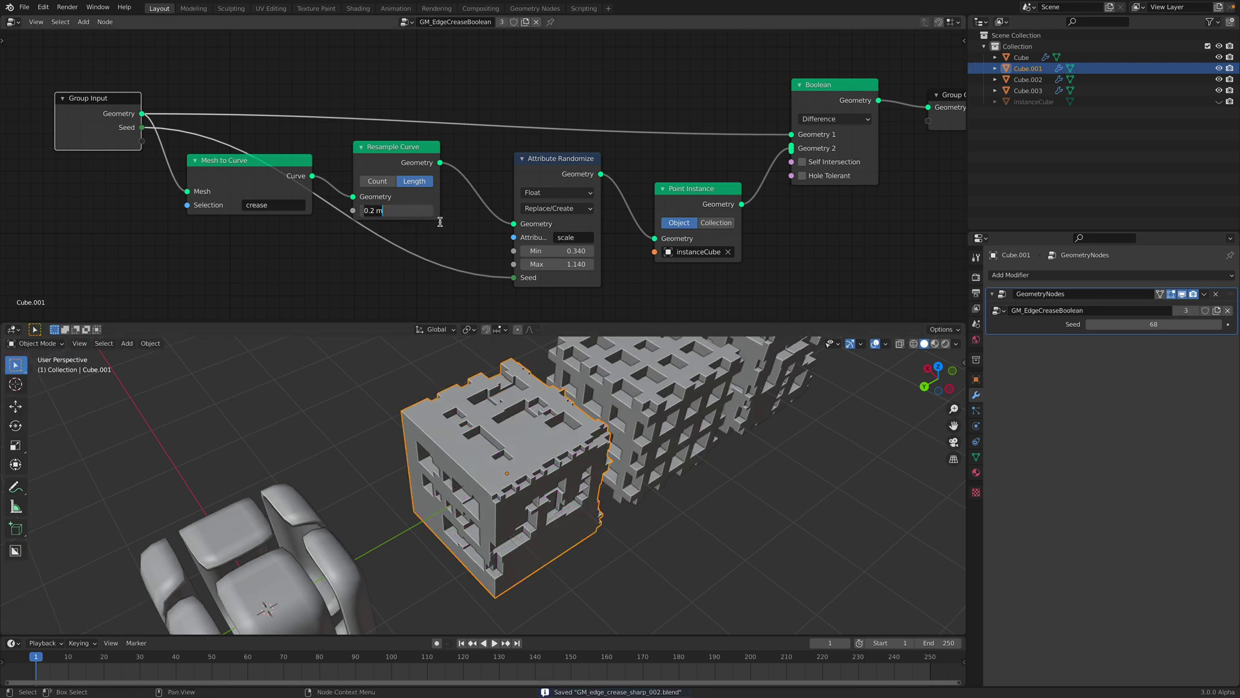
pyautogui.hotkey('ctrl', 'a')
pyautogui.write('0.1')
pyautogui.press('Return')
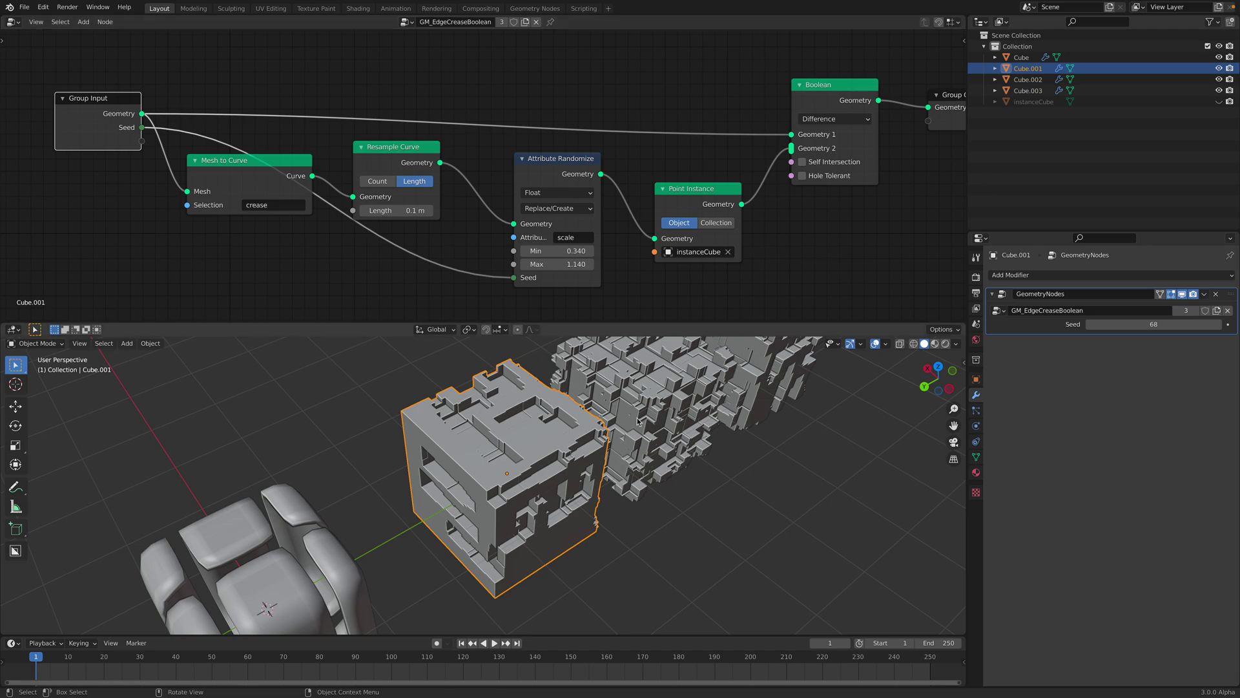
pyautogui.moveTo(775, 460)
pyautogui.mouseDown(button='middle')
pyautogui.moveTo(511, 369)
pyautogui.moveTo(561, 370)
pyautogui.moveTo(575, 427)
pyautogui.mouseUp(button='middle')
pyautogui.hotkey('alt', 'a')
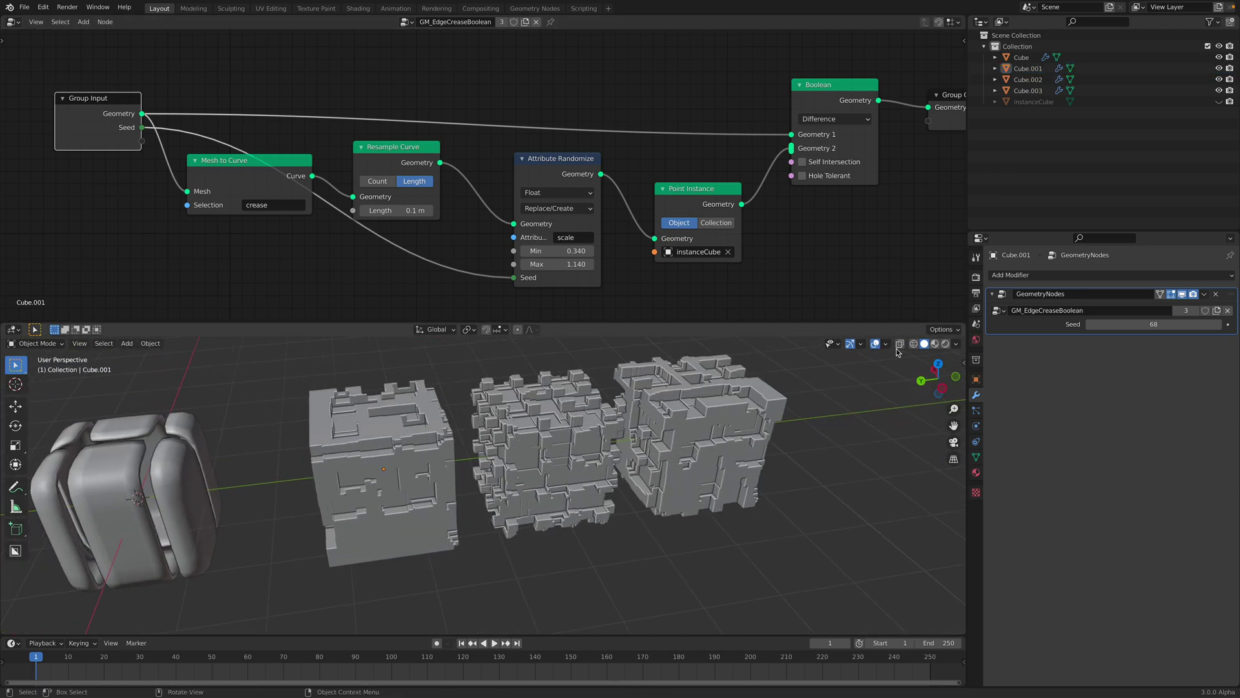
# Try the viewport's Shadow shading option on the cubes and turn it off again.
pyautogui.click(956, 344)
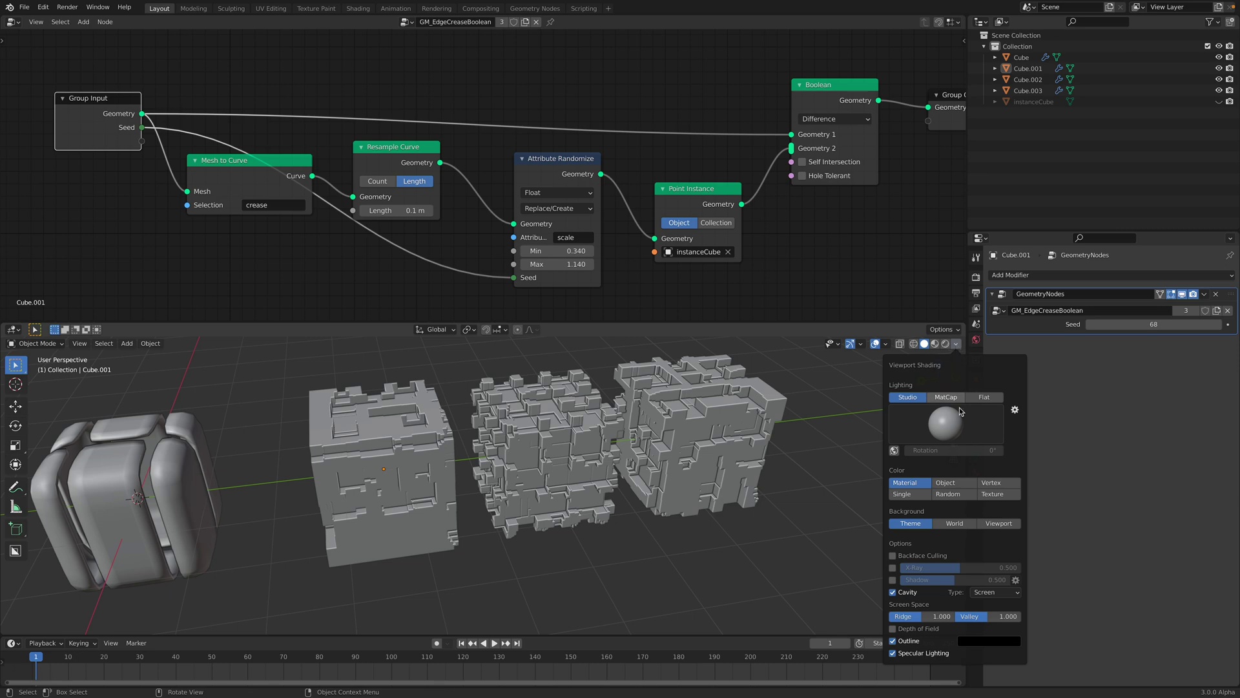
pyautogui.click(892, 579)
pyautogui.moveTo(807, 529); pyautogui.dragTo(704, 478, button='middle')
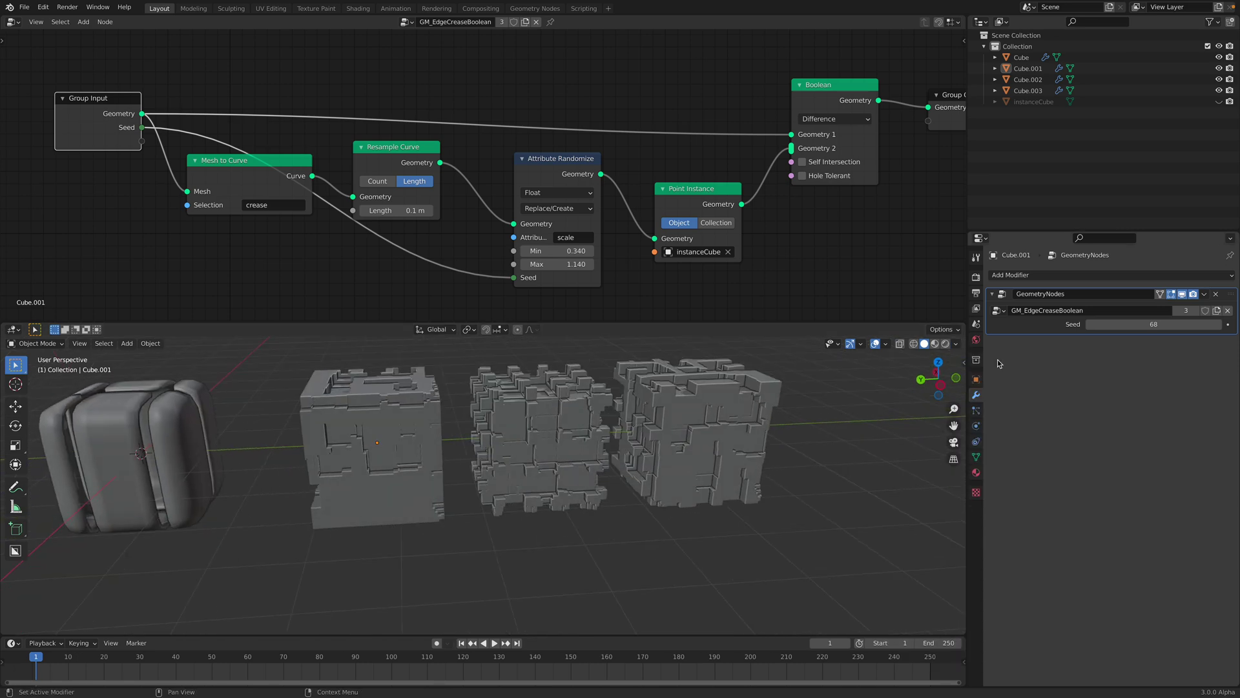
pyautogui.click(956, 344)
pyautogui.click(893, 579)
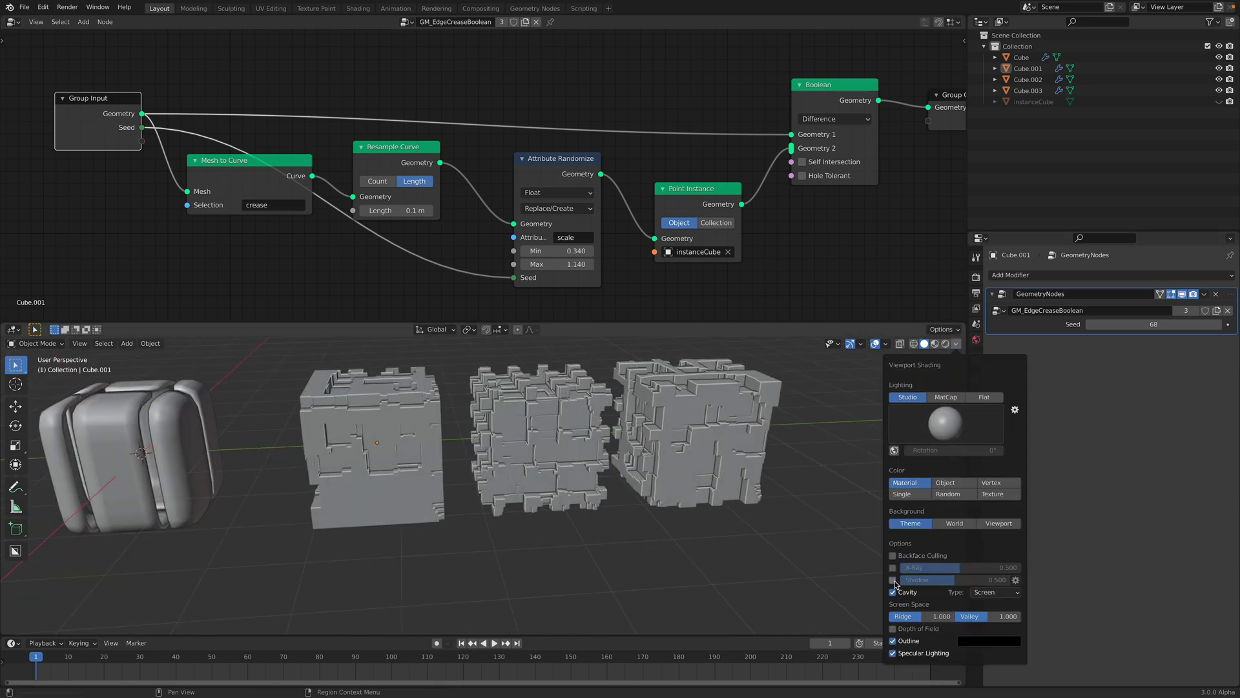
# Make Cube.003 the active object without leaving it selected, and save the file.
pyautogui.hotkey('ctrl', 's')
pyautogui.moveTo(723, 523); pyautogui.dragTo(614, 388, button='middle')
pyautogui.click(707, 518)
pyautogui.scroll(-3, 706, 519)
pyautogui.click(707, 429)
pyautogui.scroll(-1, 591, 277)
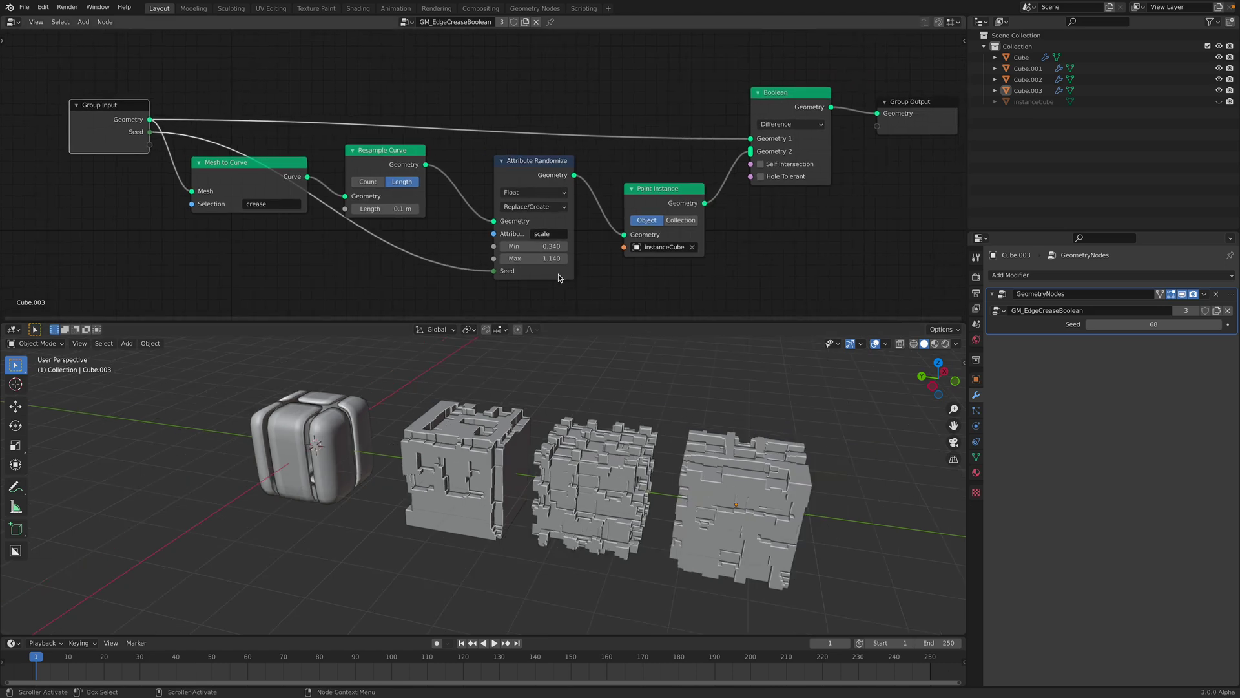
pyautogui.hotkey('ctrl', 's')
# Set the Attribute Randomize node's Max to 2 and inspect the carved cubes.
pyautogui.doubleClick(546, 258)
pyautogui.press('BackSpace')
pyautogui.write('2')
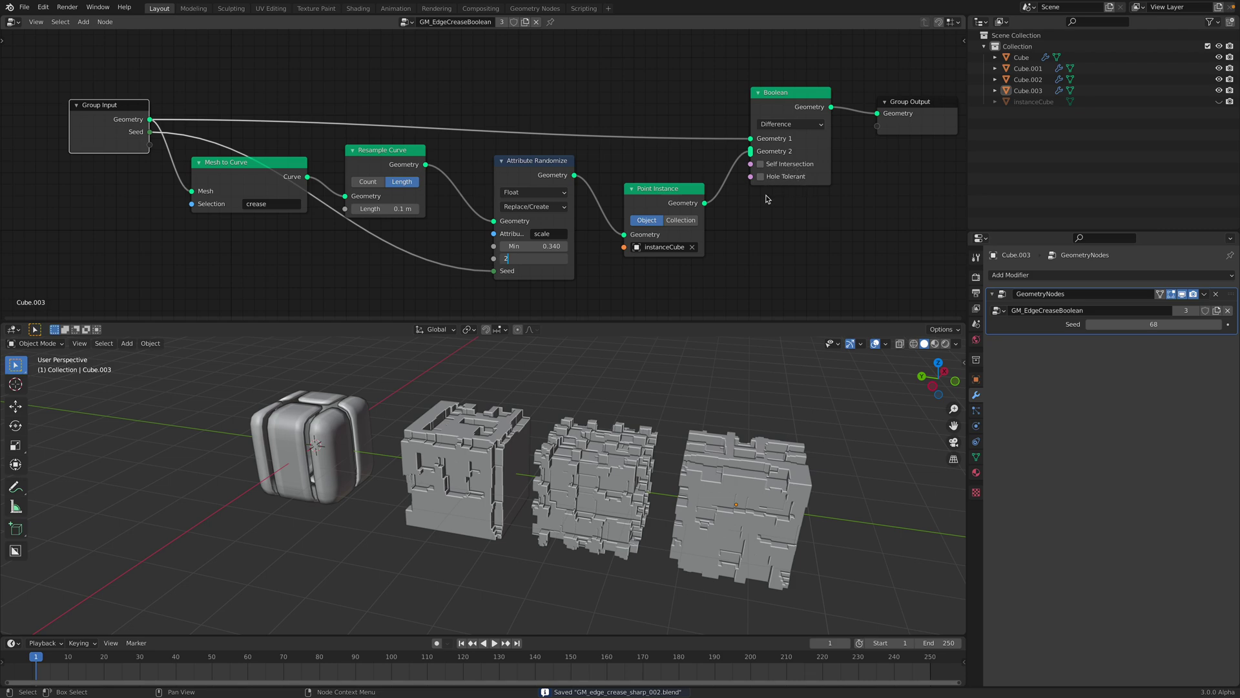
pyautogui.press('Return')
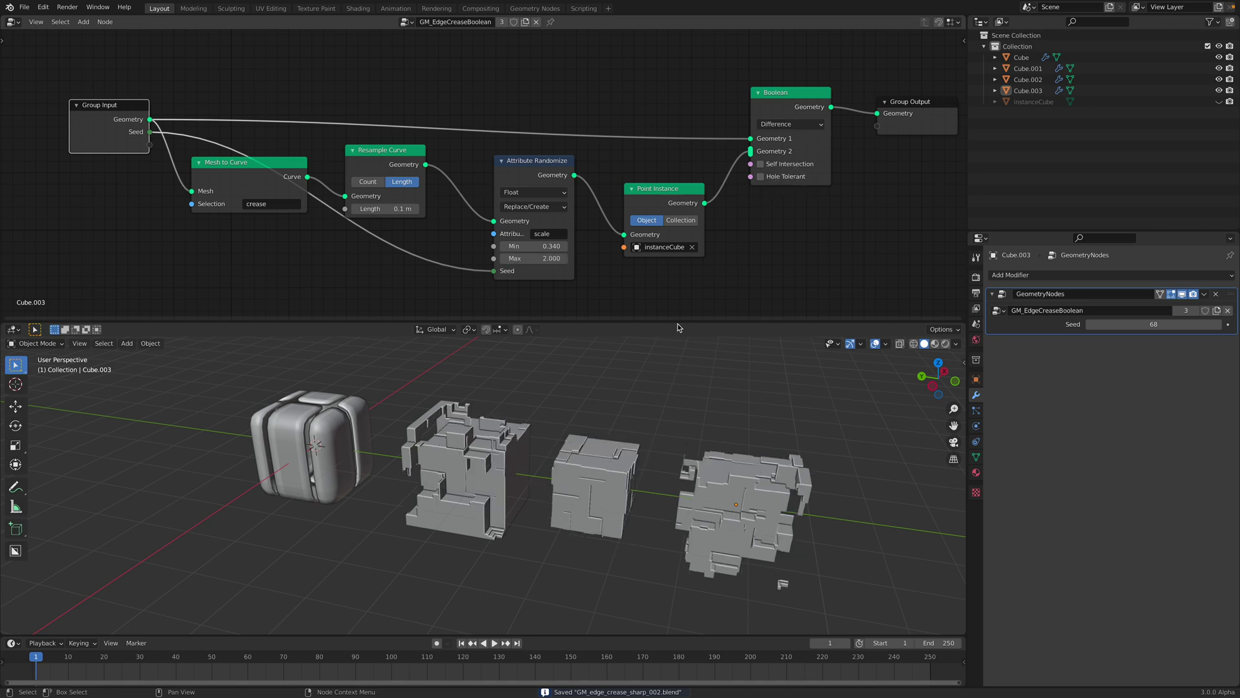
pyautogui.hotkey('ctrl', 'Up')
pyautogui.click(678, 328)
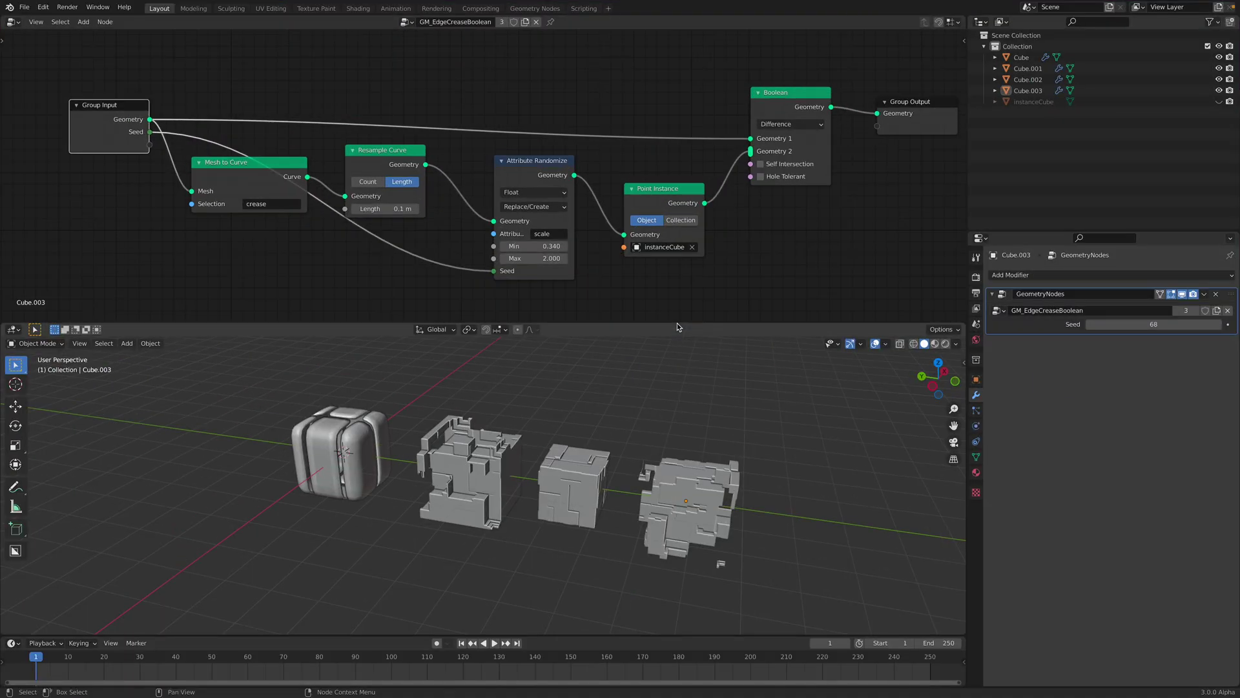
pyautogui.moveTo(732, 404); pyautogui.dragTo(699, 438, button='middle')
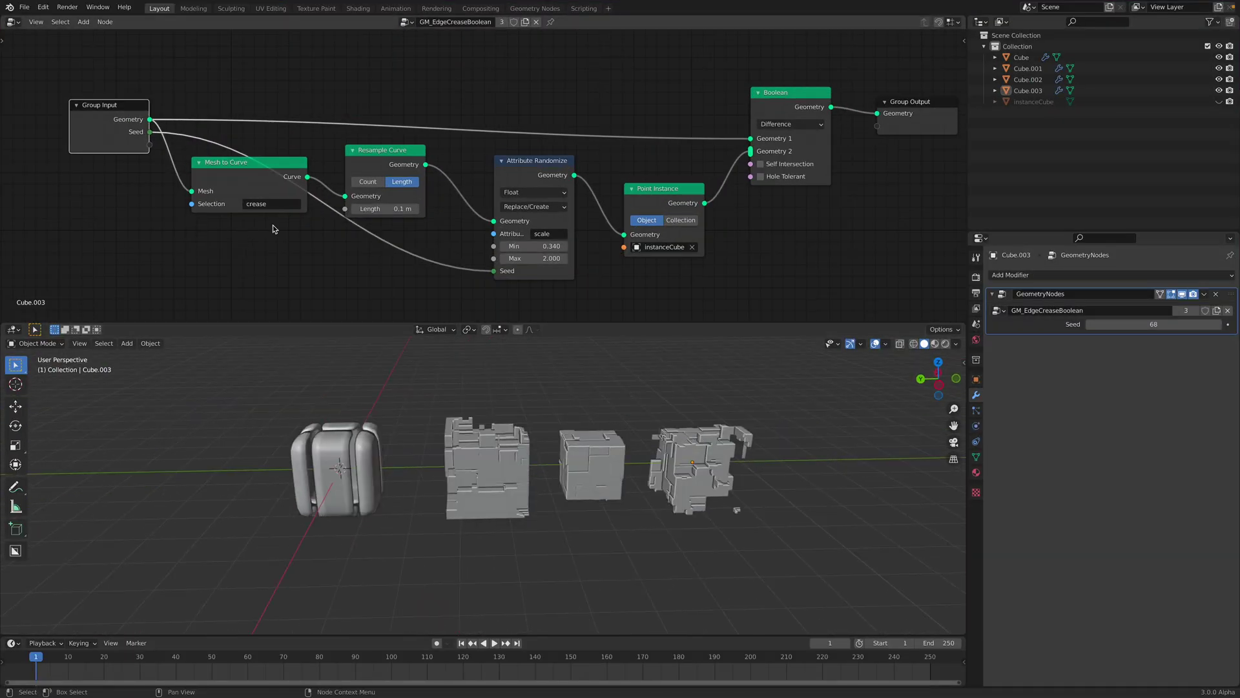
# Set the Attribute Randomize node's Max to 0.6 and view the cubes from another angle.
pyautogui.click(565, 258)
pyautogui.write('0.6')
pyautogui.press('Return')
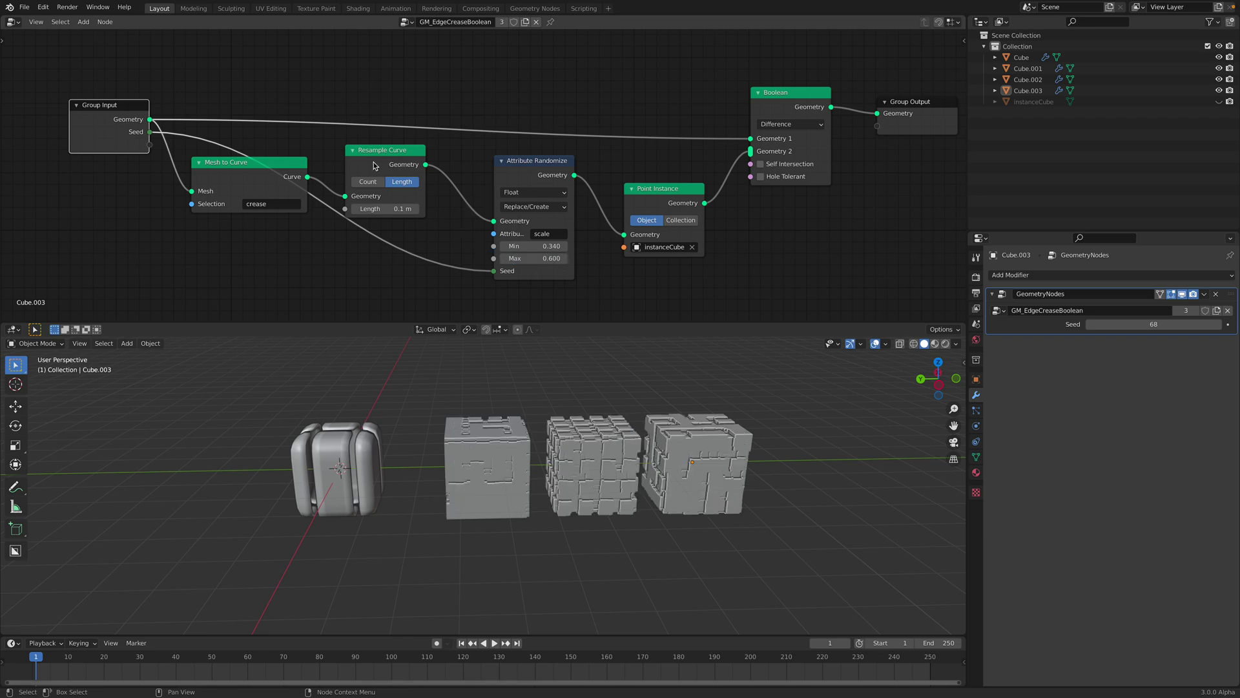
pyautogui.moveTo(622, 387); pyautogui.dragTo(567, 360, button='middle')
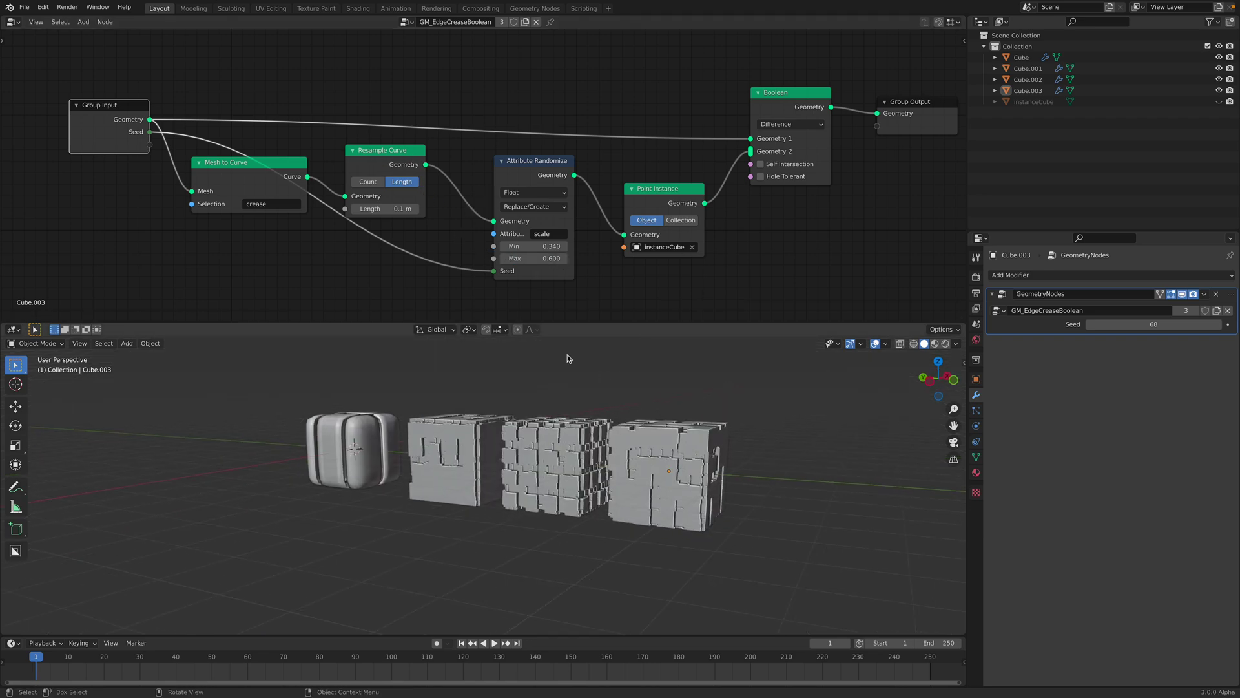
# Save the project as a new incremented version named GM_edge_crease_sharp_003.blend.
pyautogui.click(24, 7)
pyautogui.click(52, 91)
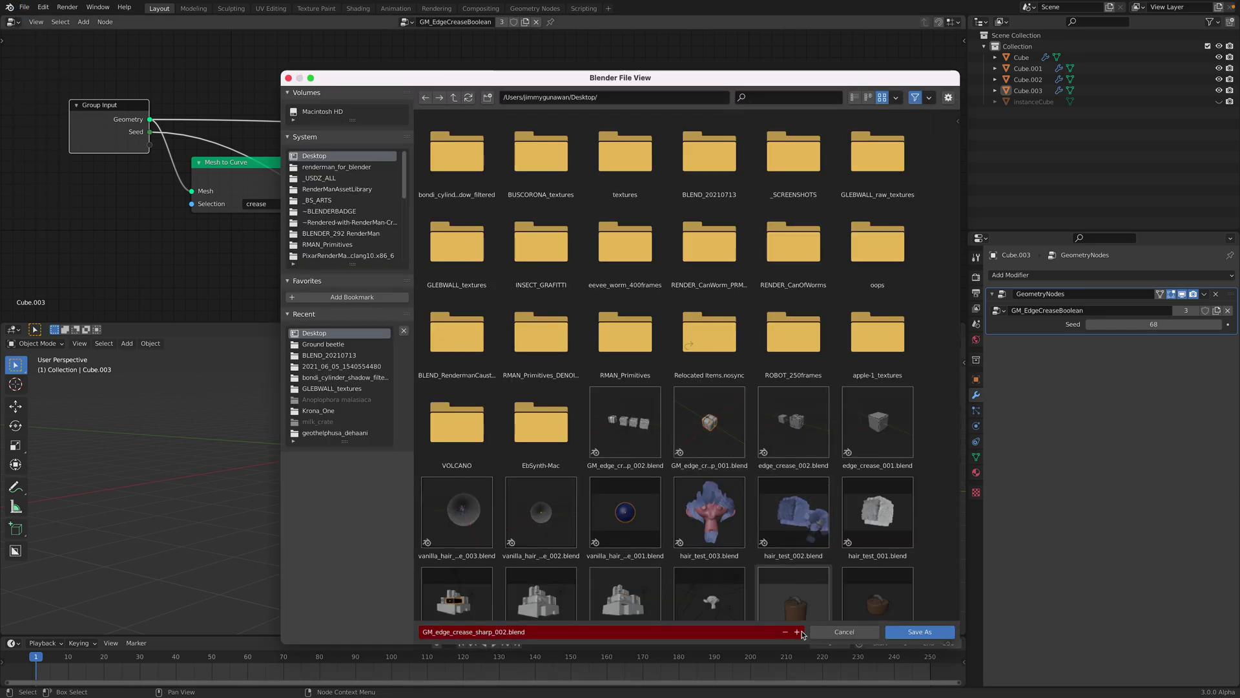
pyautogui.click(797, 632)
pyautogui.click(903, 633)
# Set the Attribute Randomize node's Min to 0.1, inspect the carved cubes and save the file.
pyautogui.scroll(2, 562, 299)
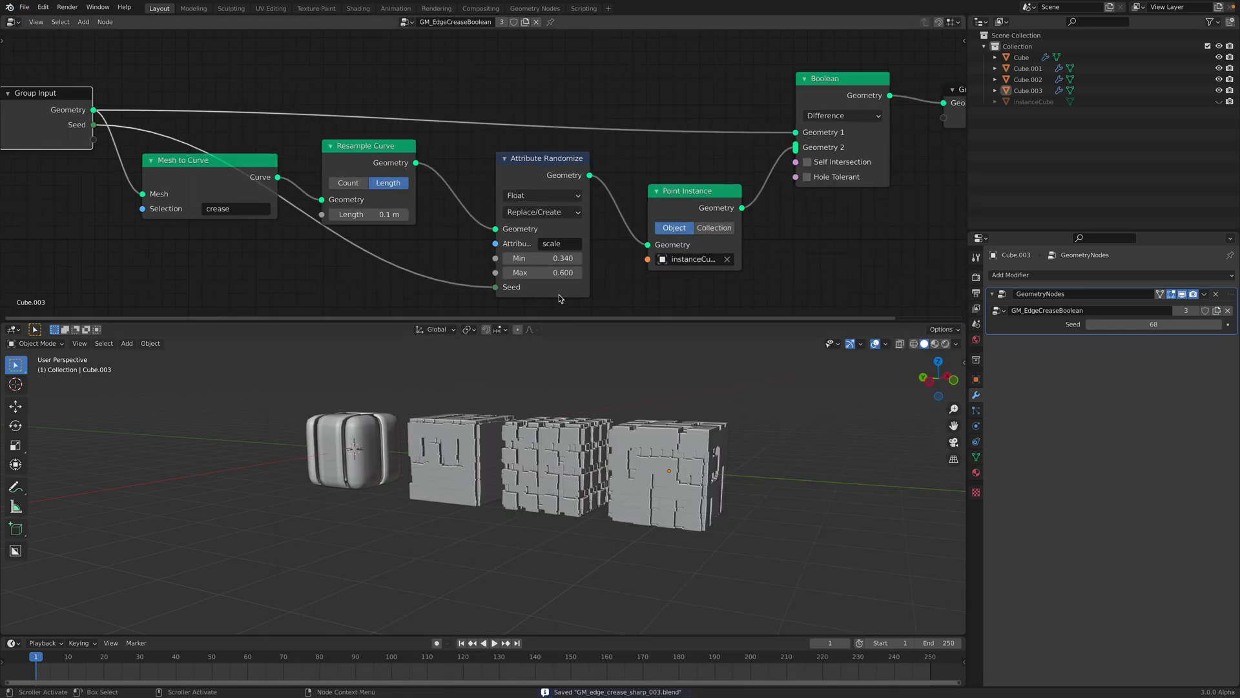
pyautogui.click(568, 259)
pyautogui.press('BackSpace')
pyautogui.press('BackSpace')
pyautogui.press('BackSpace')
pyautogui.press('BackSpace')
pyautogui.write('.1')
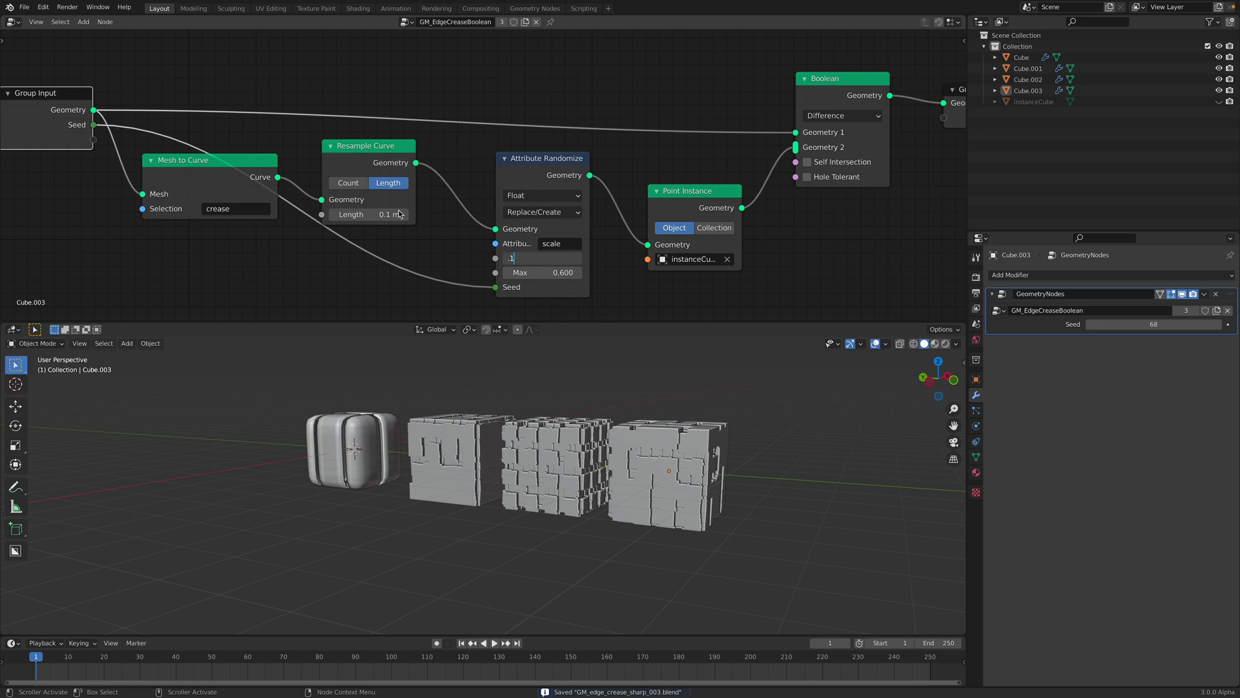
pyautogui.press('Return')
pyautogui.scroll(3, 818, 452)
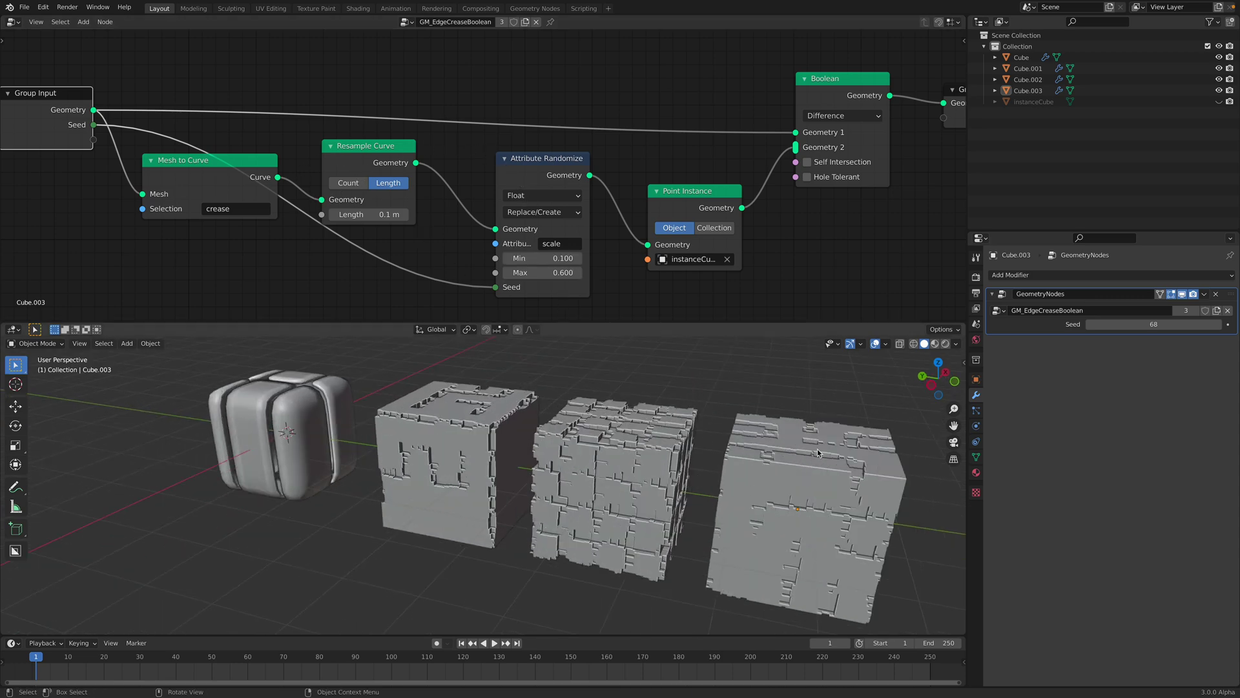
pyautogui.moveTo(818, 452); pyautogui.dragTo(715, 399, button='middle')
pyautogui.moveTo(694, 494); pyautogui.dragTo(454, 439, button='middle')
pyautogui.hotkey('ctrl', 's')
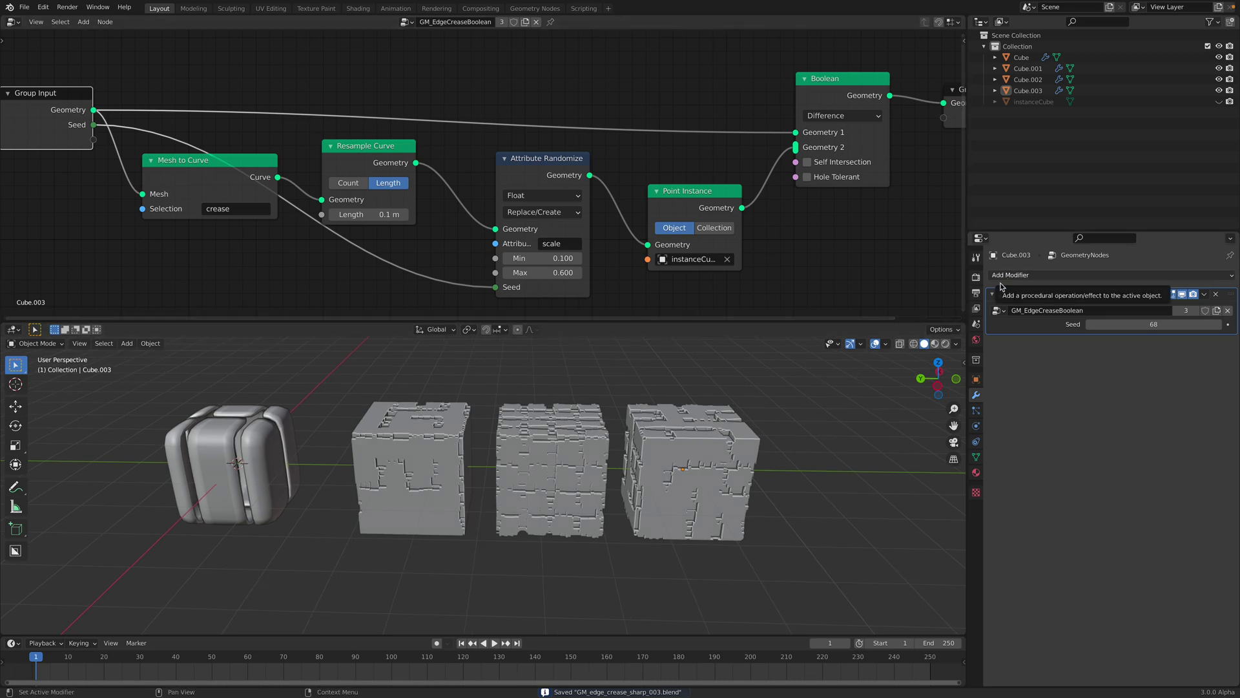
# Spread out the node tree by moving Group Input away from Mesh to Curve and raising the Boolean and Group Output nodes.
pyautogui.moveTo(243, 202); pyautogui.dragTo(383, 197, button='middle')
pyautogui.moveTo(169, 92); pyautogui.dragTo(61, 91)
pyautogui.scroll(-3, 181, 144)
pyautogui.moveTo(160, 115); pyautogui.dragTo(120, 115)
pyautogui.moveTo(848, 161); pyautogui.dragTo(771, 186, button='middle')
pyautogui.moveTo(808, 134); pyautogui.dragTo(816, 110)
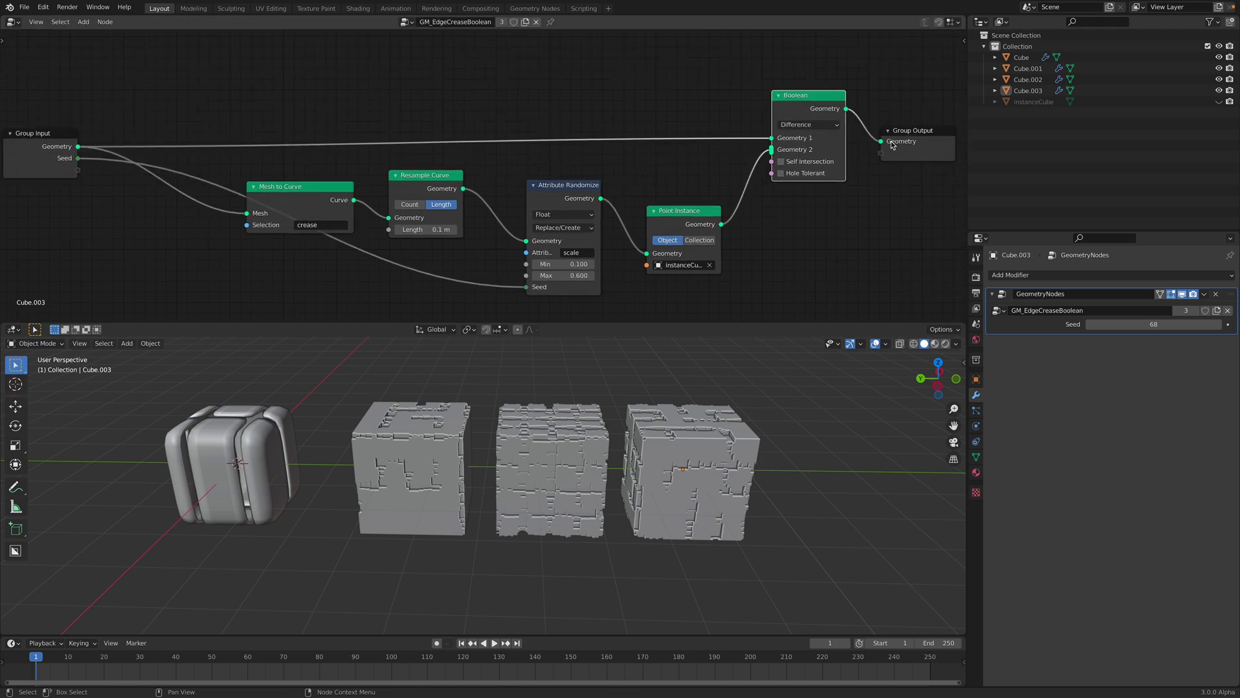
pyautogui.moveTo(900, 133); pyautogui.dragTo(899, 105)
pyautogui.moveTo(93, 95); pyautogui.dragTo(236, 132, button='middle')
pyautogui.moveTo(173, 175); pyautogui.dragTo(125, 169)
pyautogui.moveTo(125, 168); pyautogui.dragTo(137, 133, button='middle')
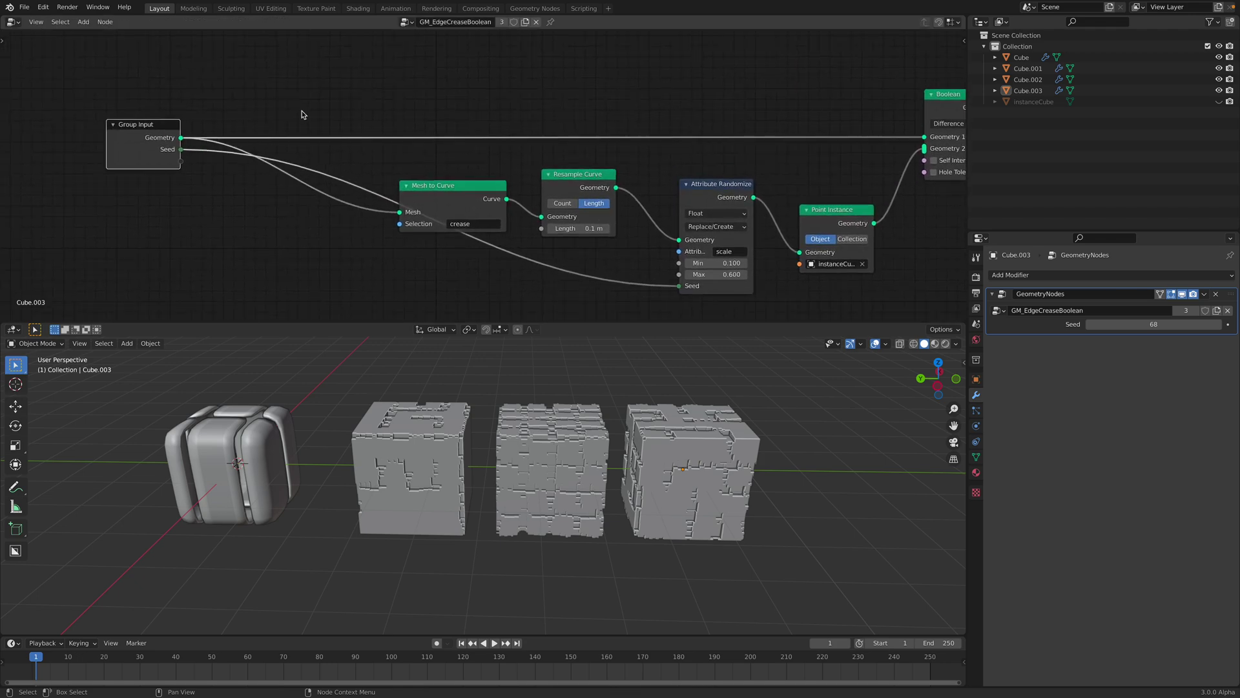
# Add a Subdivision Surface node to the node tree above the Group Input node.
pyautogui.hotkey('shift', 'a')
pyautogui.click(309, 31)
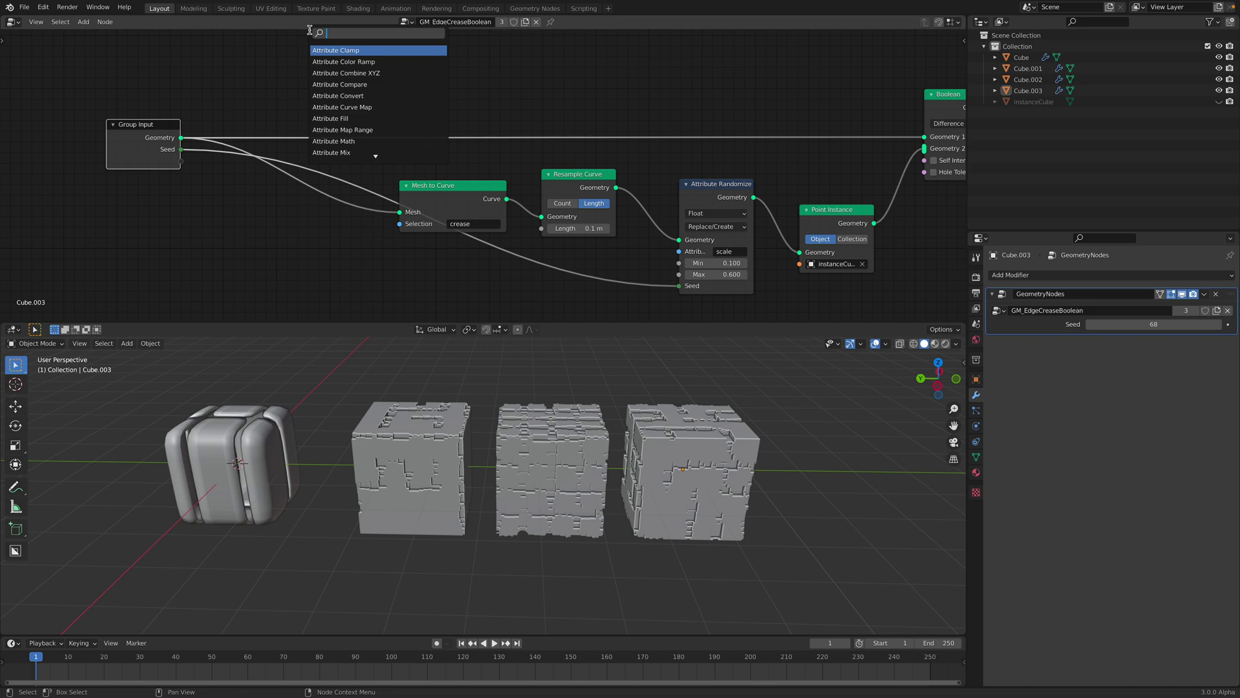
pyautogui.write('sub')
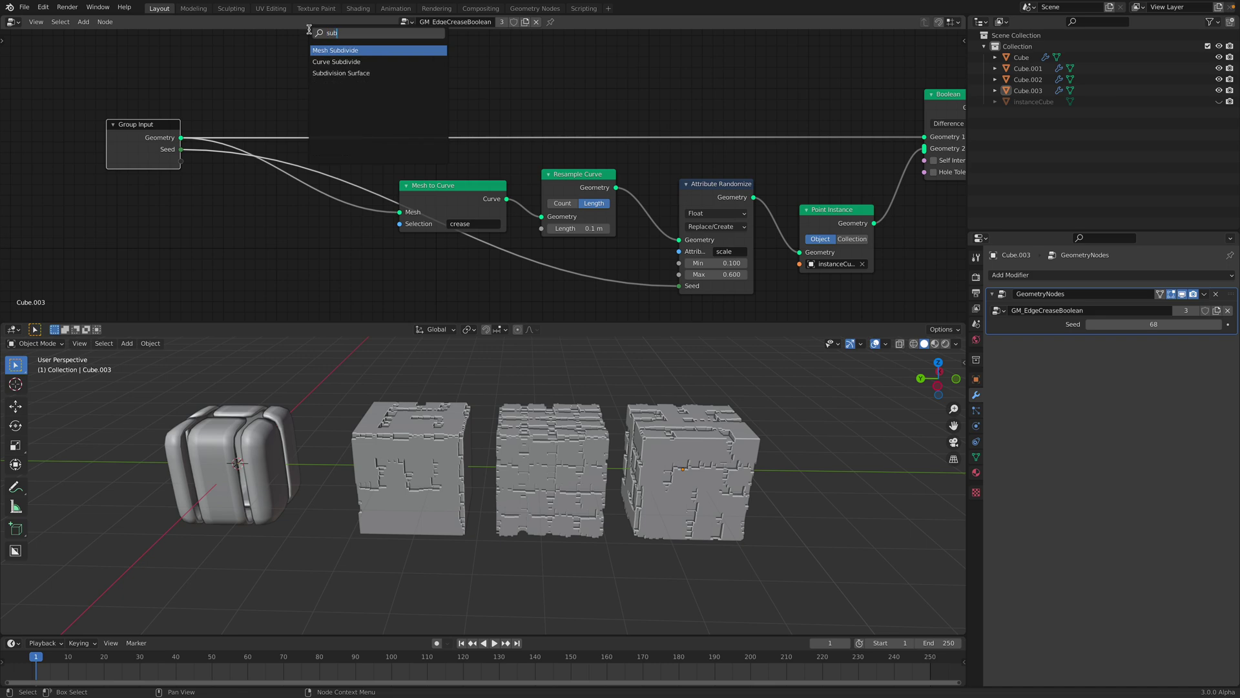
pyautogui.press('Down')
pyautogui.press('Up')
pyautogui.press('Down')
pyautogui.press('Down')
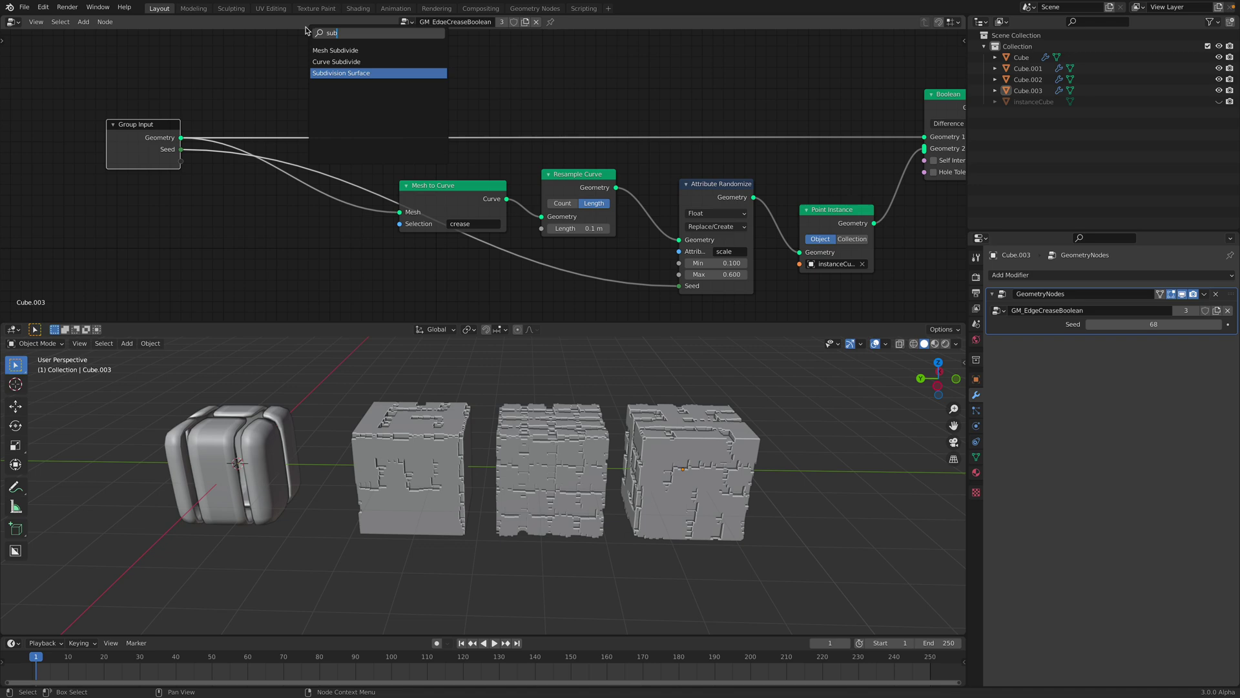
pyautogui.press('Return')
pyautogui.scroll(-2, 297, 199)
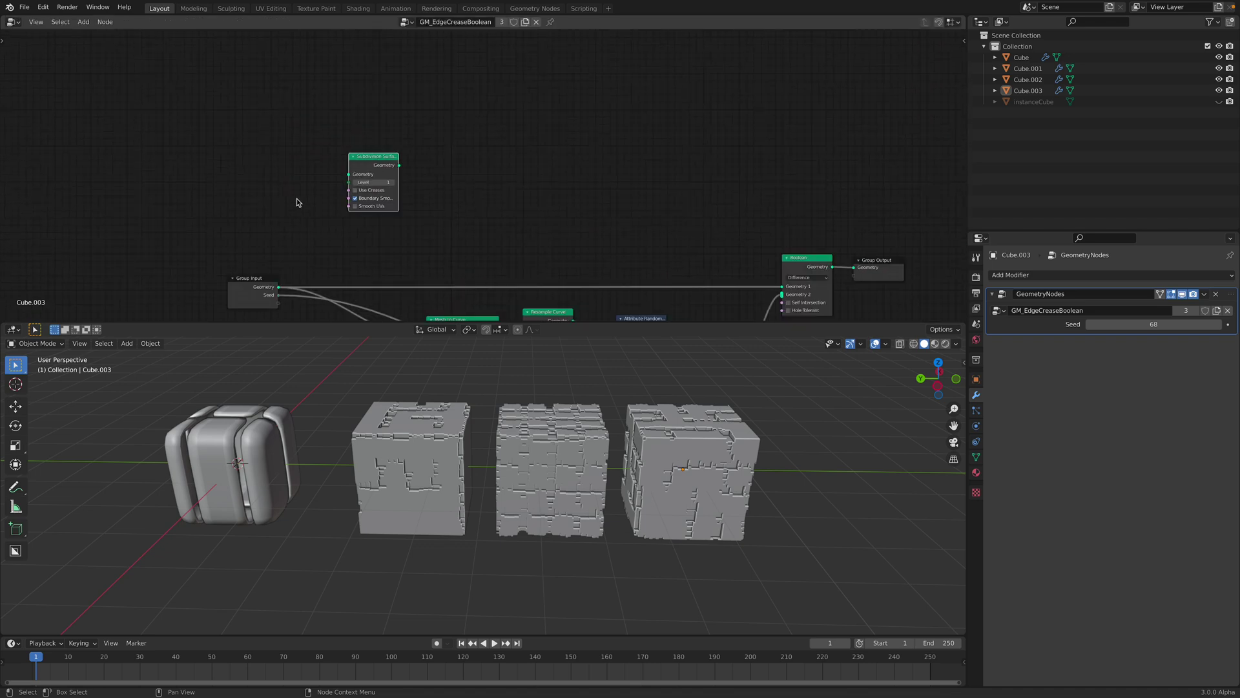
# Connect Group Input's Geometry to the Subdivision Surface node and that node's output to the Boolean's Geometry 1.
pyautogui.scroll(3, 468, 268)
pyautogui.moveTo(123, 166); pyautogui.dragTo(282, 54)
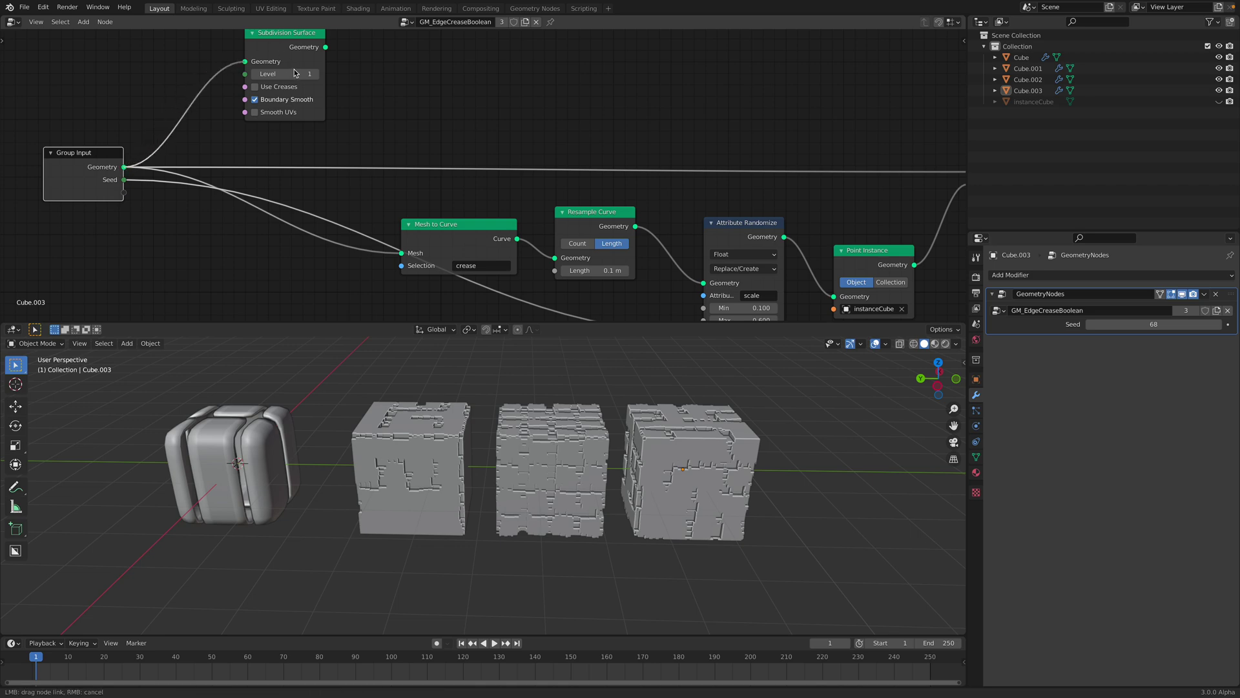
pyautogui.moveTo(368, 105); pyautogui.dragTo(368, 106)
pyautogui.scroll(-2, 348, 110)
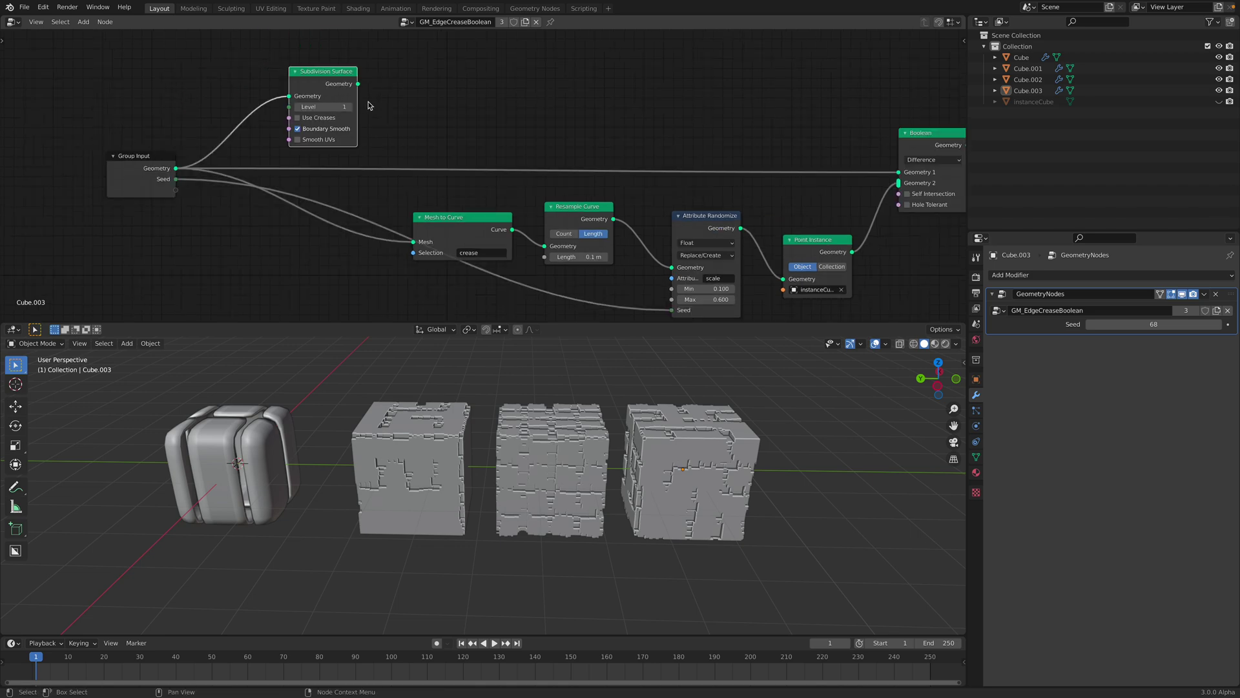
pyautogui.moveTo(292, 104); pyautogui.dragTo(794, 188)
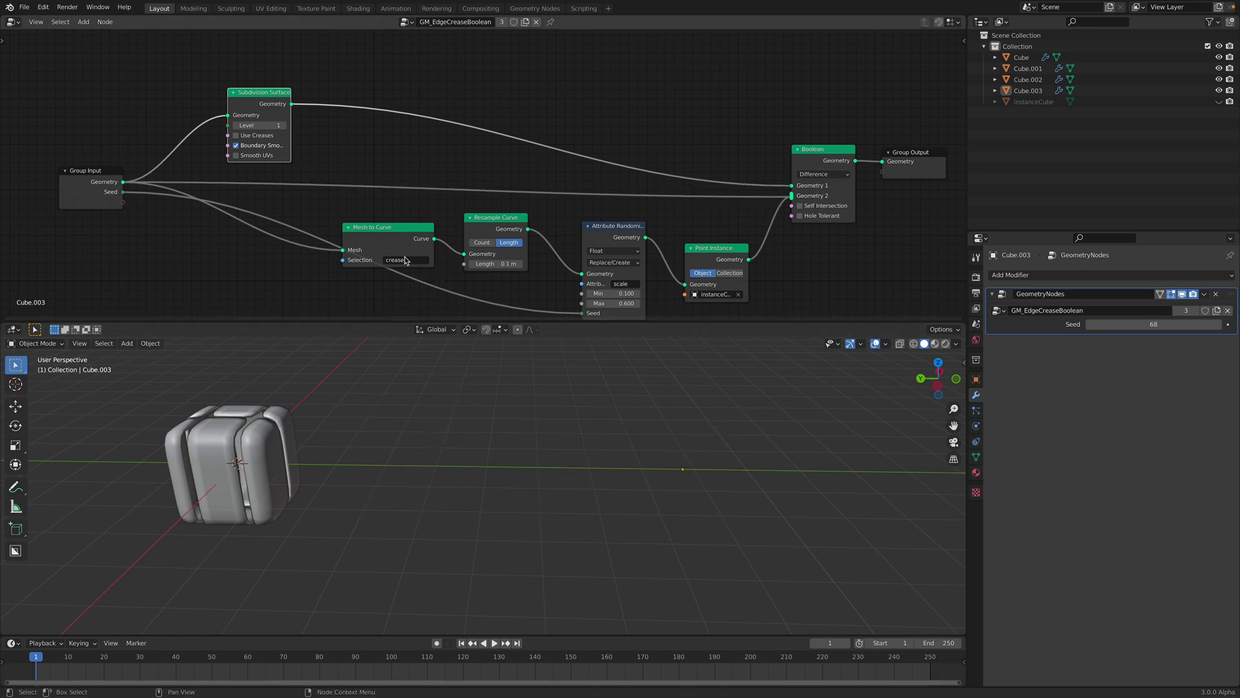
# Connect the Subdivision Surface output to Mesh to Curve's Mesh input and move the Mesh to Curve node higher.
pyautogui.moveTo(293, 104); pyautogui.dragTo(342, 251)
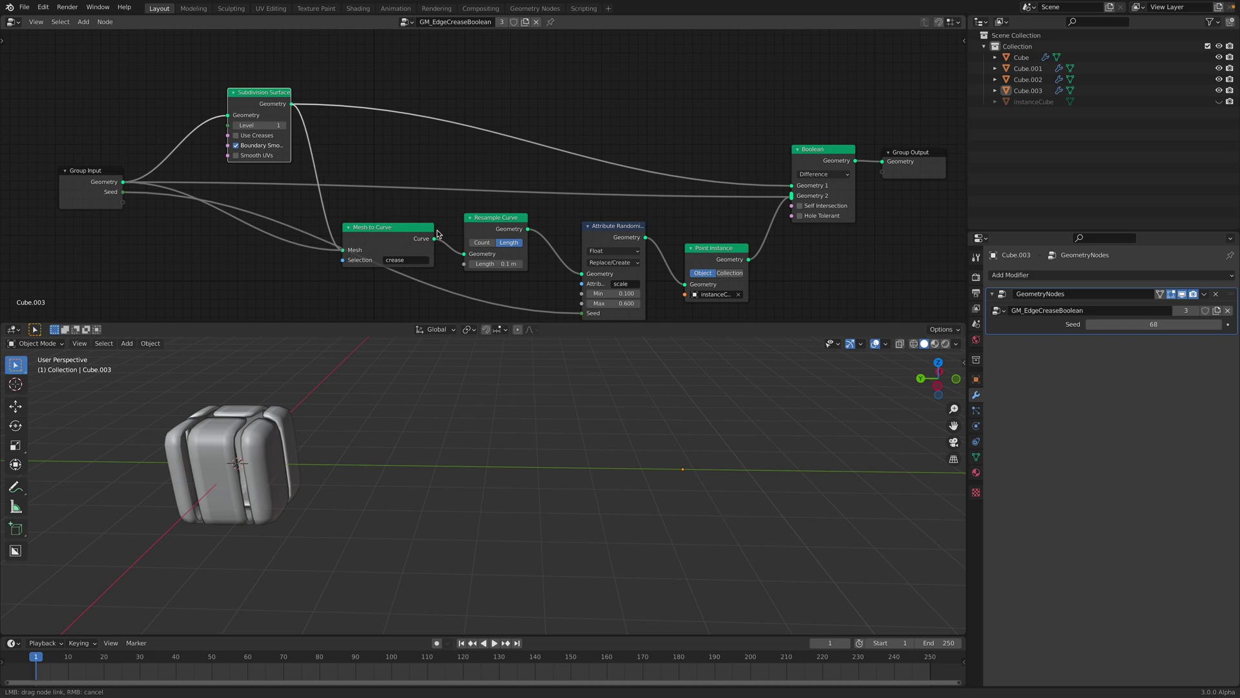
pyautogui.moveTo(400, 251); pyautogui.dragTo(403, 250)
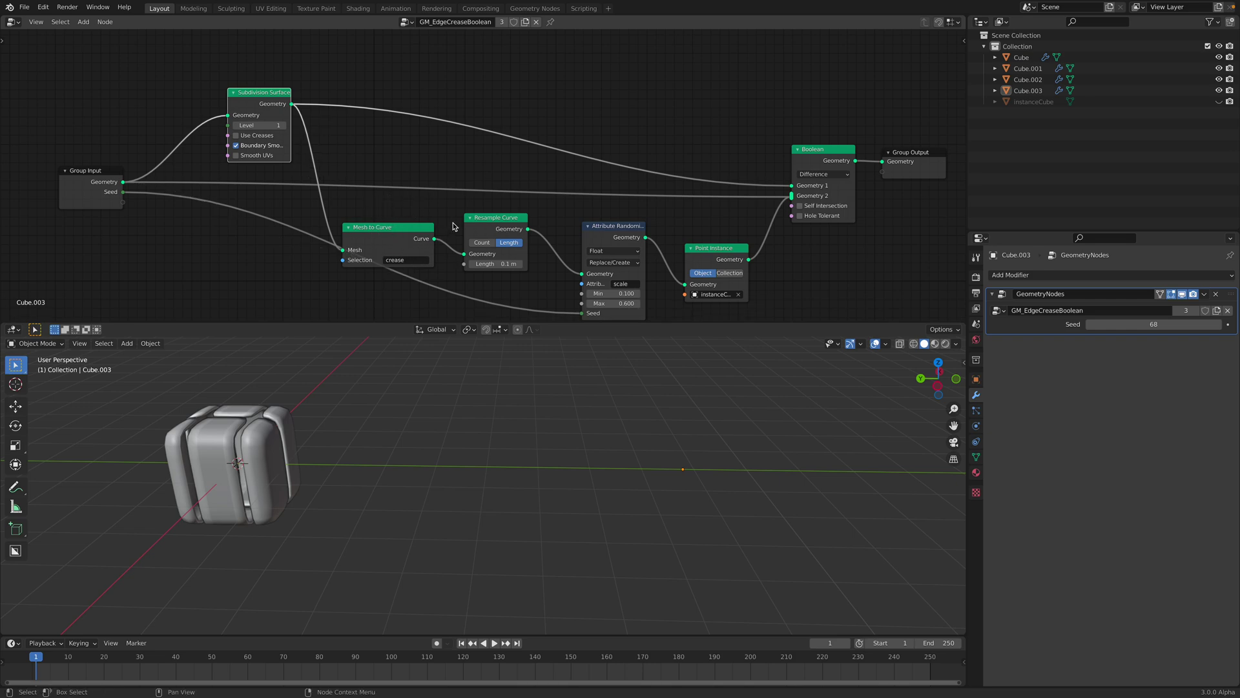
pyautogui.moveTo(401, 226); pyautogui.dragTo(407, 193)
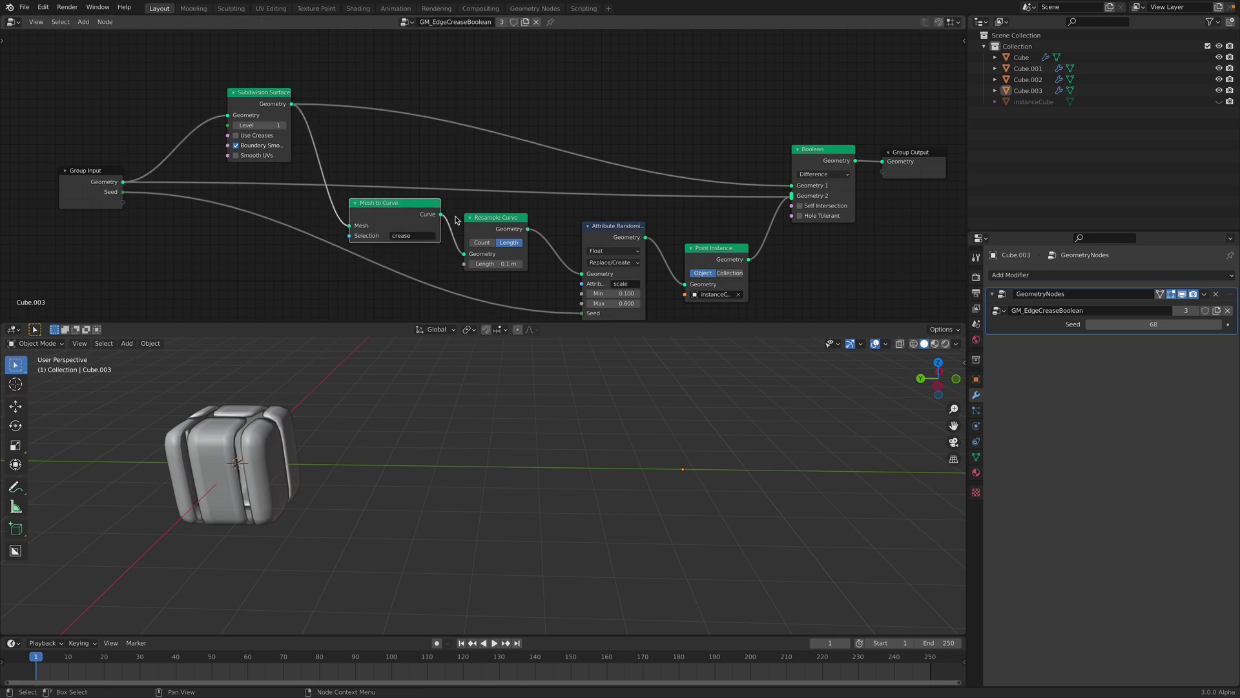
# Tidy the Resample Curve, Attribute Randomize, Point Instance and Boolean nodes, and cut Group Input's Geometry link to the Boolean's Geometry 2.
pyautogui.moveTo(497, 222); pyautogui.dragTo(503, 218)
pyautogui.moveTo(613, 225); pyautogui.dragTo(611, 220)
pyautogui.moveTo(714, 252); pyautogui.dragTo(710, 249)
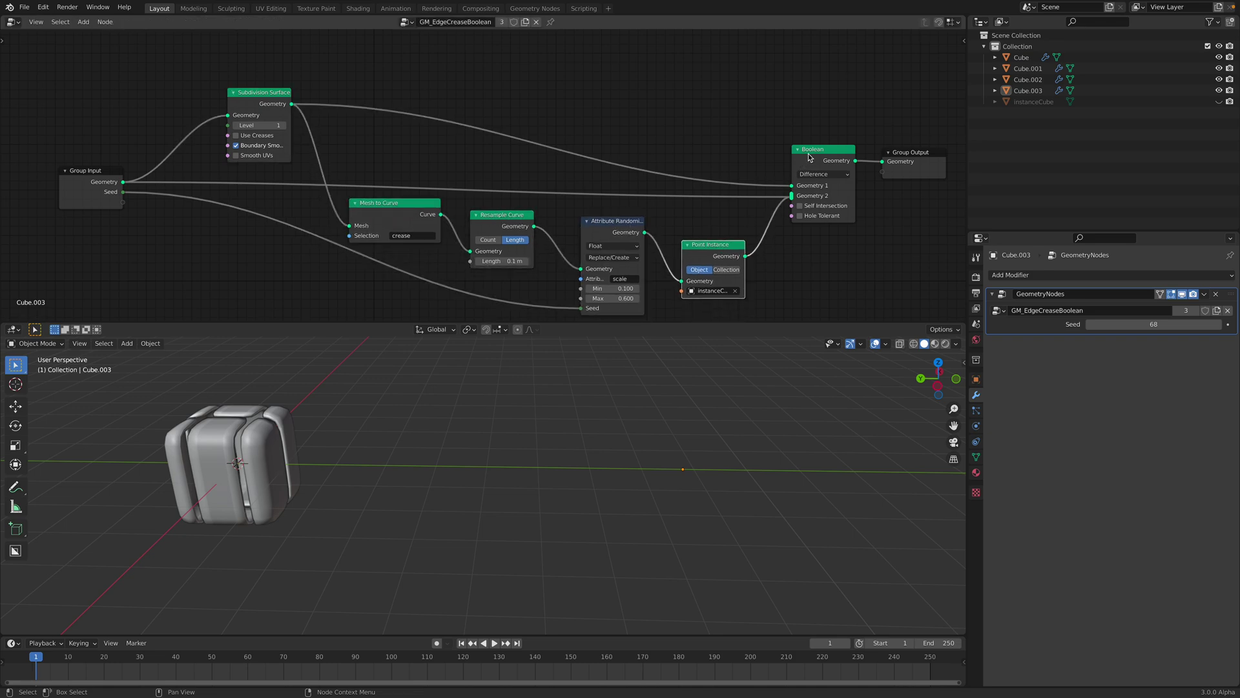
pyautogui.moveTo(808, 153); pyautogui.dragTo(806, 143)
pyautogui.keyDown('ctrl'); pyautogui.moveTo(648, 177); pyautogui.dragTo(672, 214, button='right'); pyautogui.keyUp('ctrl')
pyautogui.moveTo(639, 420); pyautogui.dragTo(661, 412, button='middle')
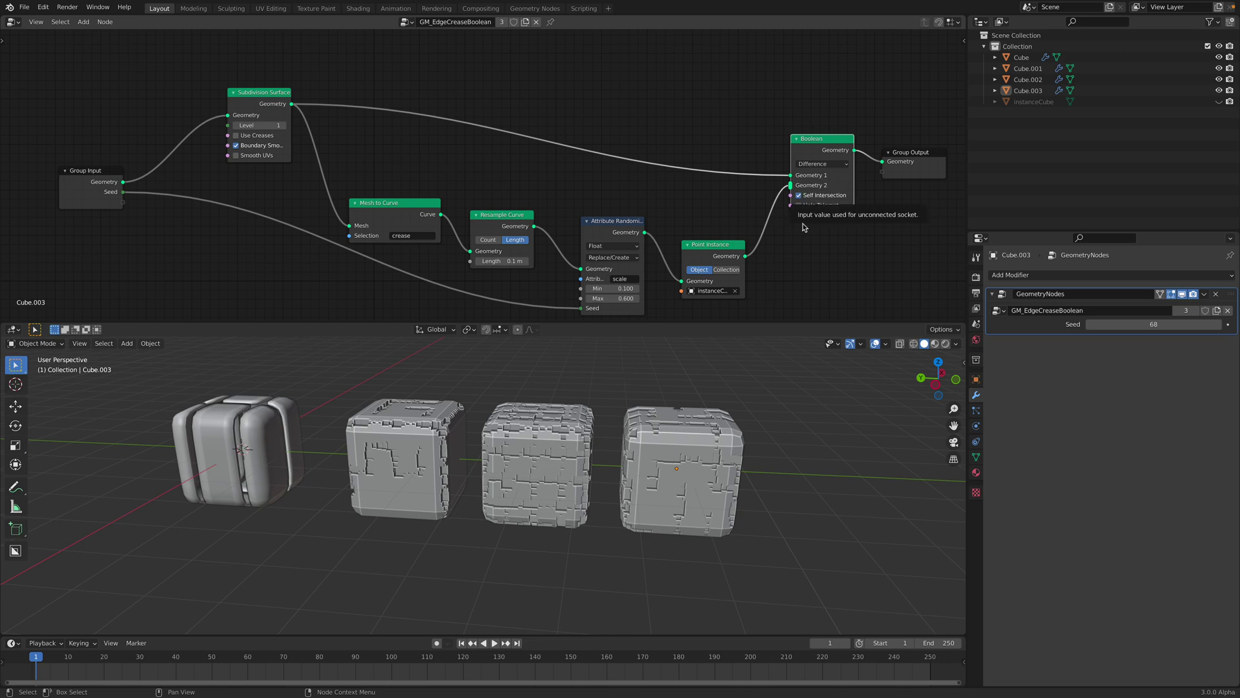
# Try the Boolean node's Self Intersection and Hole Tolerant options, turning both back off.
pyautogui.click(799, 195)
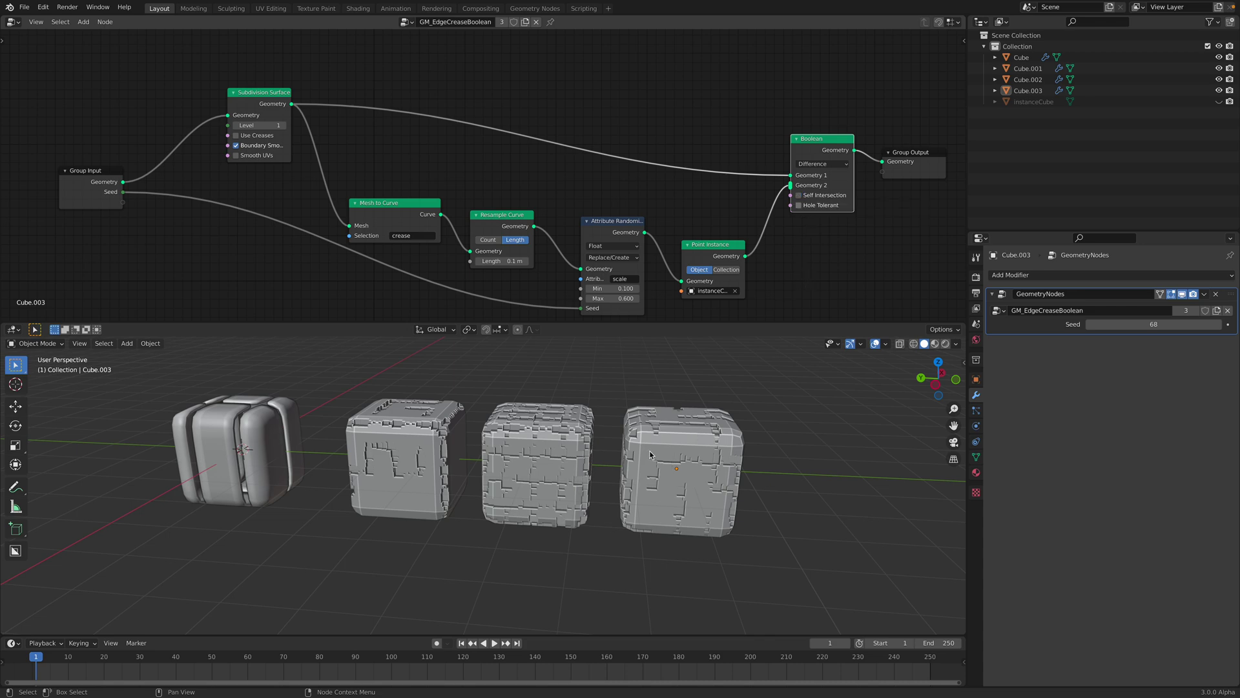
pyautogui.click(799, 205)
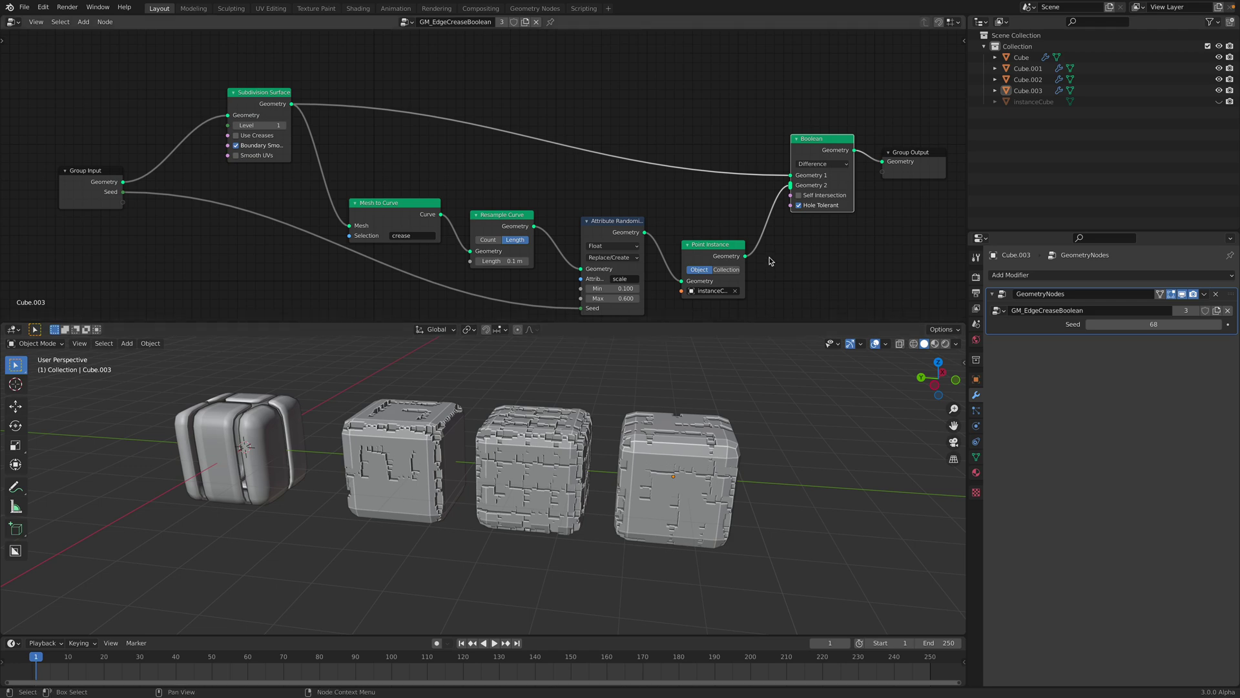
pyautogui.click(799, 204)
# Save the Blender file with the current node setup.
pyautogui.moveTo(673, 268); pyautogui.dragTo(658, 239, button='middle')
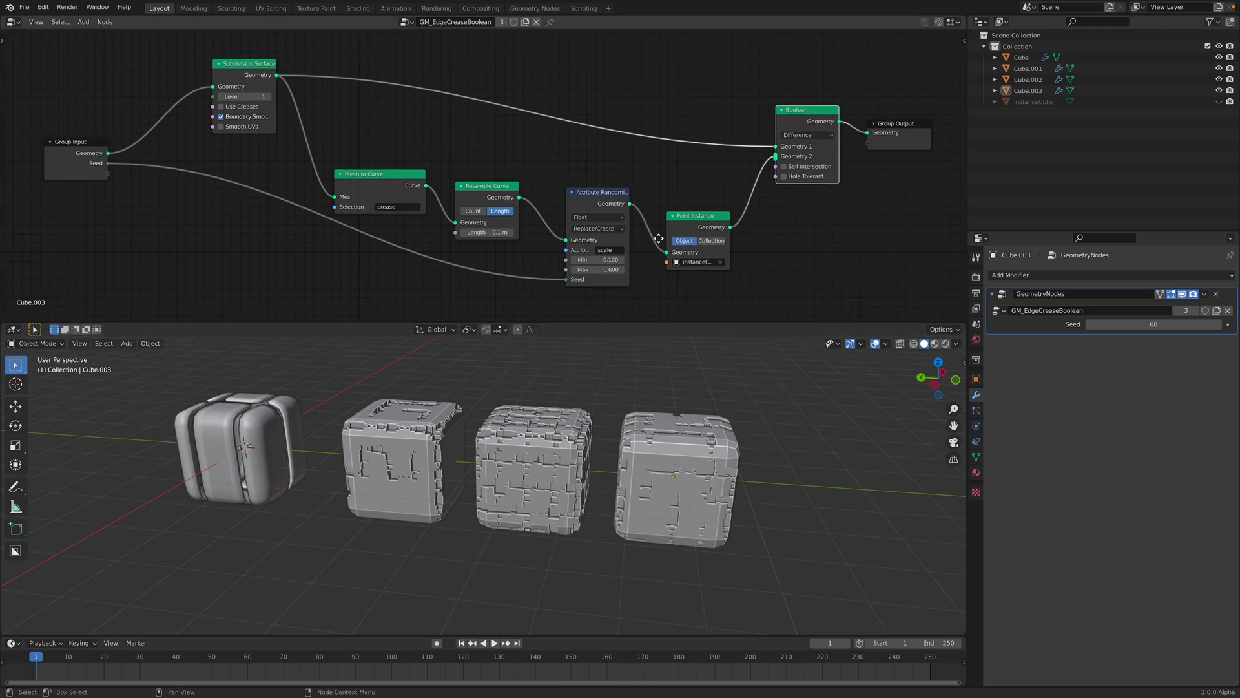
pyautogui.scroll(2, 659, 239)
pyautogui.moveTo(561, 286); pyautogui.dragTo(579, 284, button='middle')
pyautogui.hotkey('ctrl', 's')
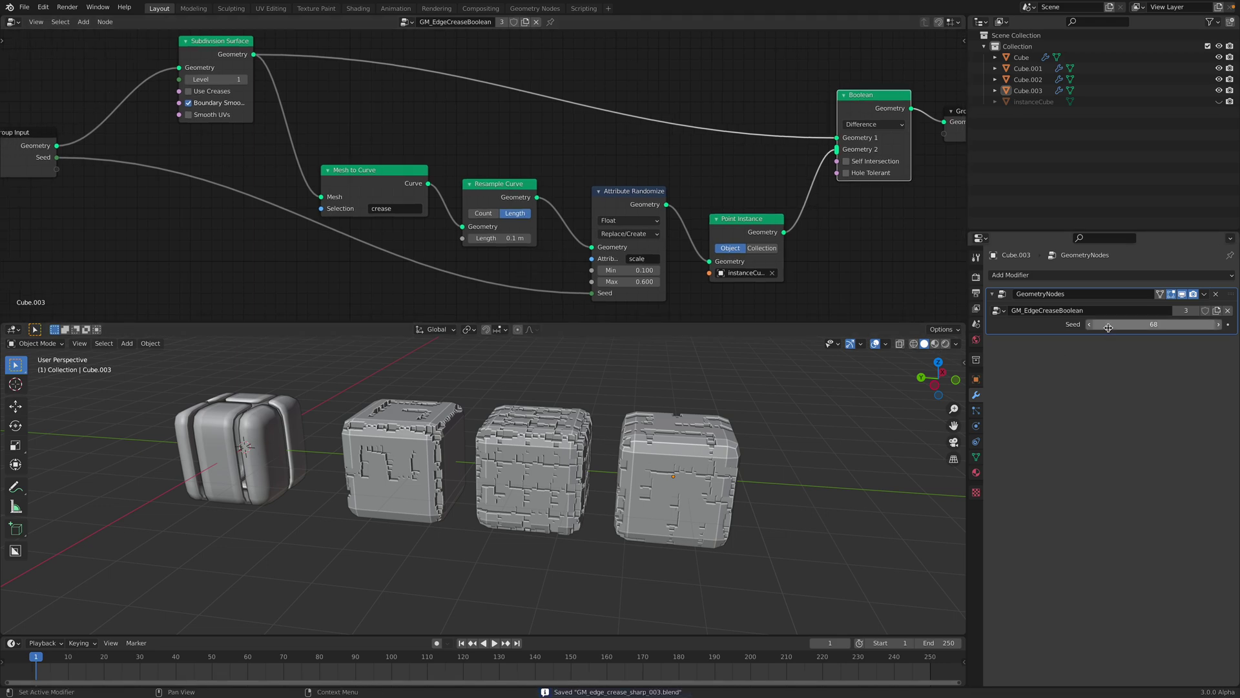
# Duplicate the carved cube at the far end of the row and move the copy about -2.74 m along Y.
pyautogui.click(617, 460)
pyautogui.moveTo(617, 460); pyautogui.dragTo(343, 481, button='middle')
pyautogui.click(475, 454)
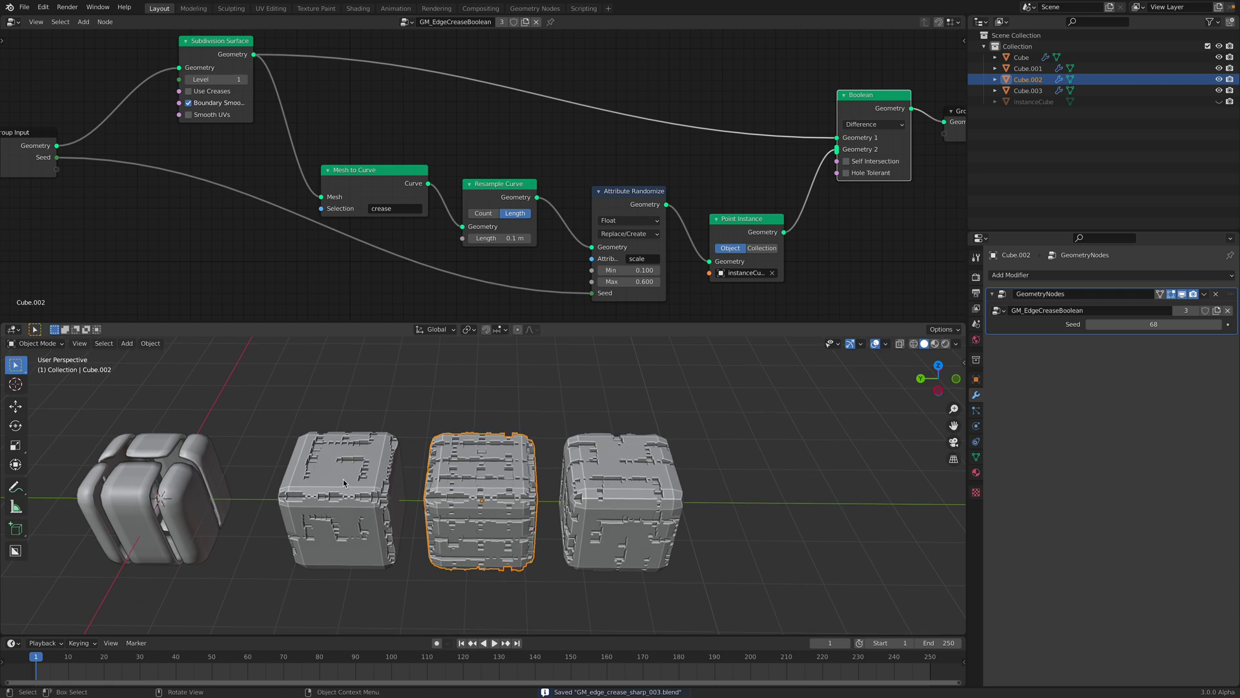
pyautogui.click(343, 482)
pyautogui.click(596, 486)
pyautogui.moveTo(595, 486); pyautogui.dragTo(453, 455, button='middle')
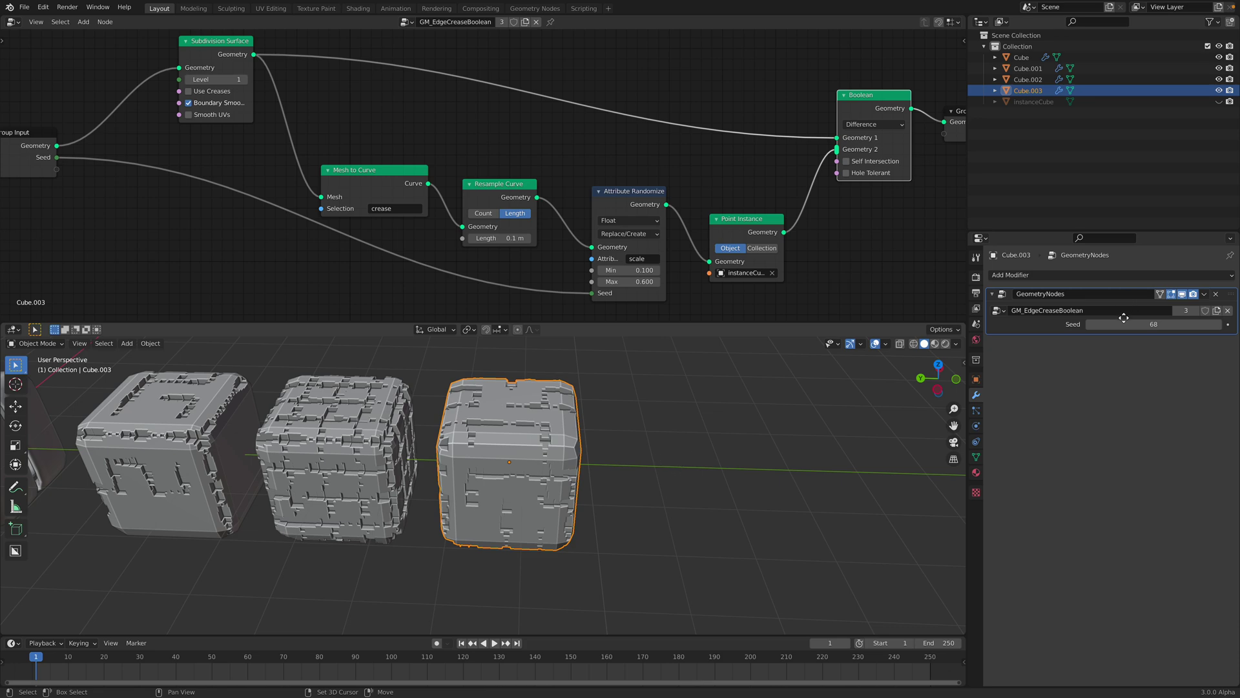
pyautogui.hotkey('shift', 'd')
pyautogui.press('y')
pyautogui.click(168, 620)
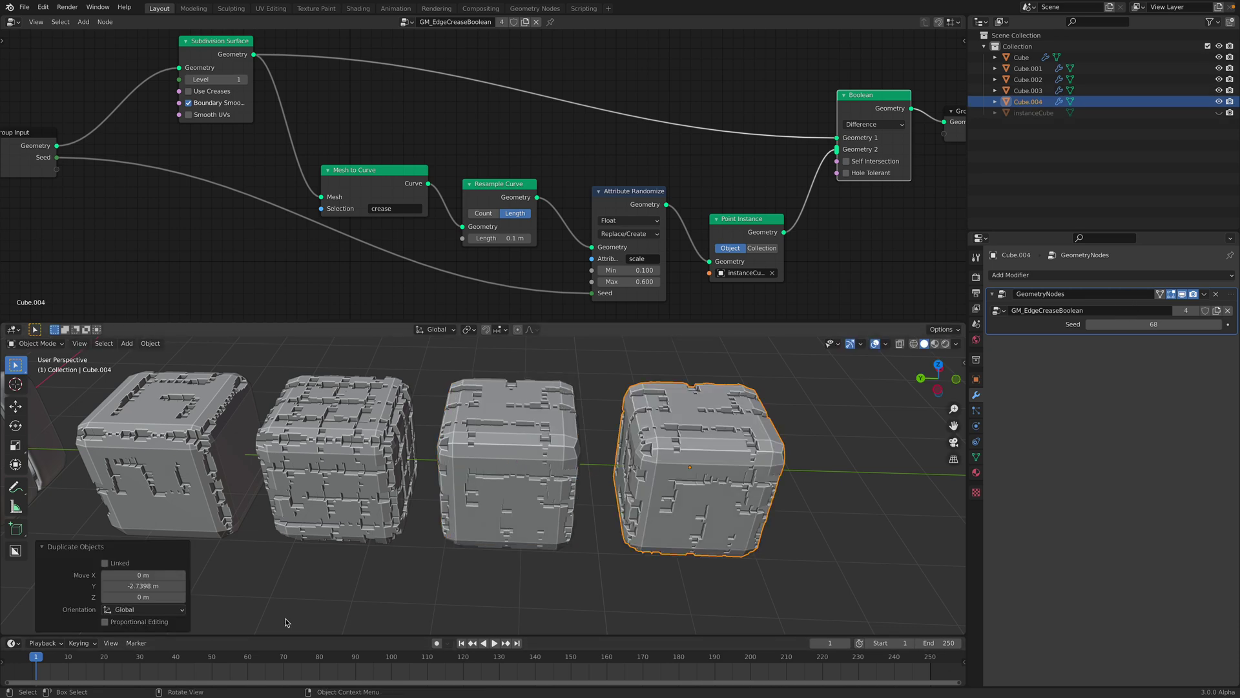
# Set the duplicated cube's Geometry Nodes Seed to 12.
pyautogui.doubleClick(1150, 325)
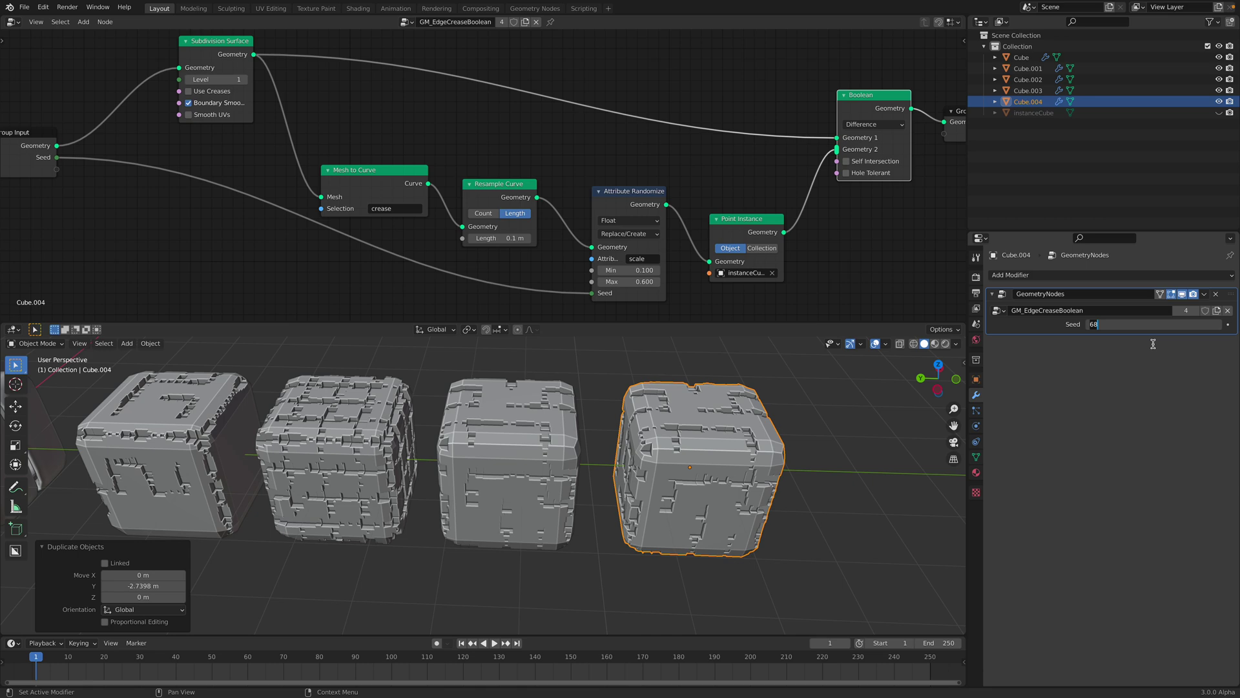
pyautogui.press('Return')
pyautogui.moveTo(847, 443); pyautogui.dragTo(659, 478, button='middle')
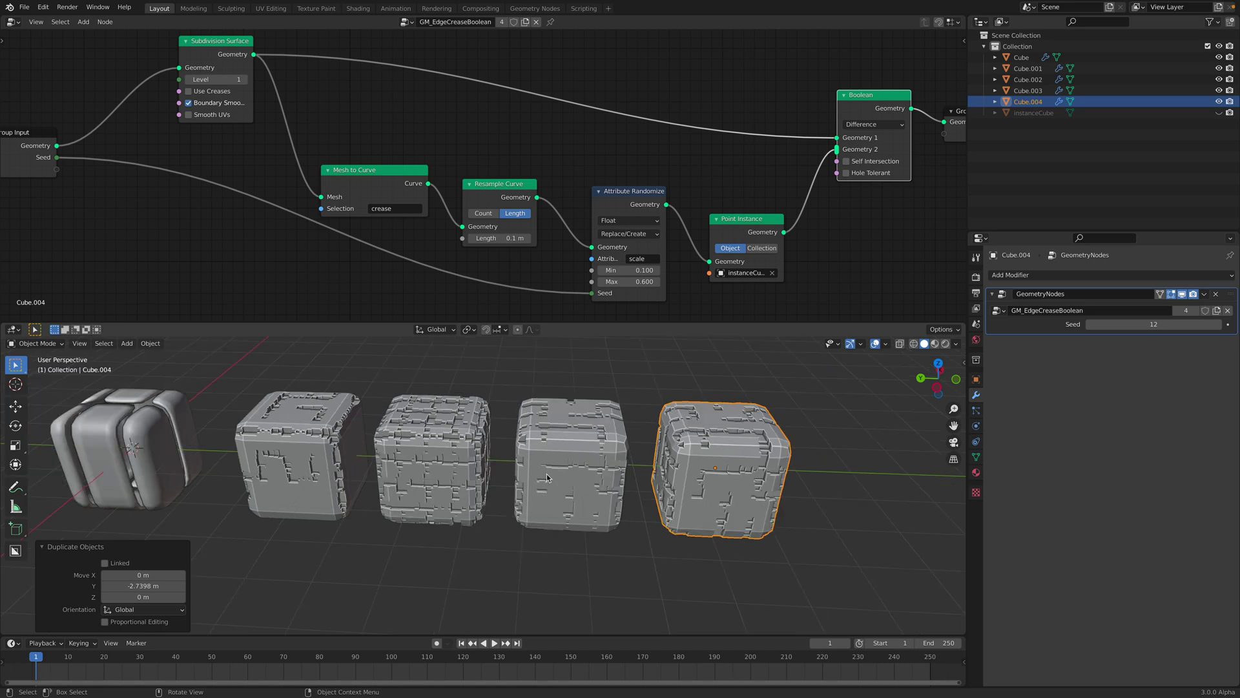
# Spread out the Group Input, Subdivision Surface, Mesh to Curve and Boolean nodes, and save the file.
pyautogui.scroll(-3, 587, 307)
pyautogui.scroll(2, 602, 295)
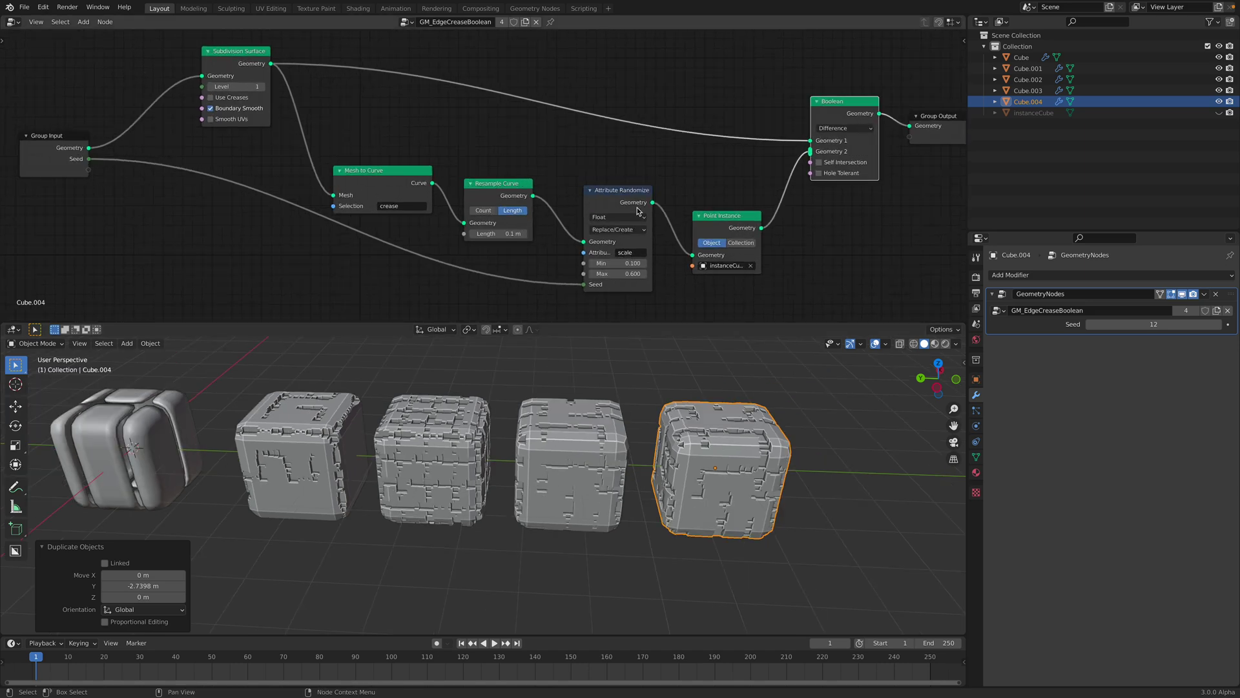
pyautogui.moveTo(690, 208); pyautogui.dragTo(651, 197, button='middle')
pyautogui.moveTo(239, 121); pyautogui.dragTo(365, 144, button='middle')
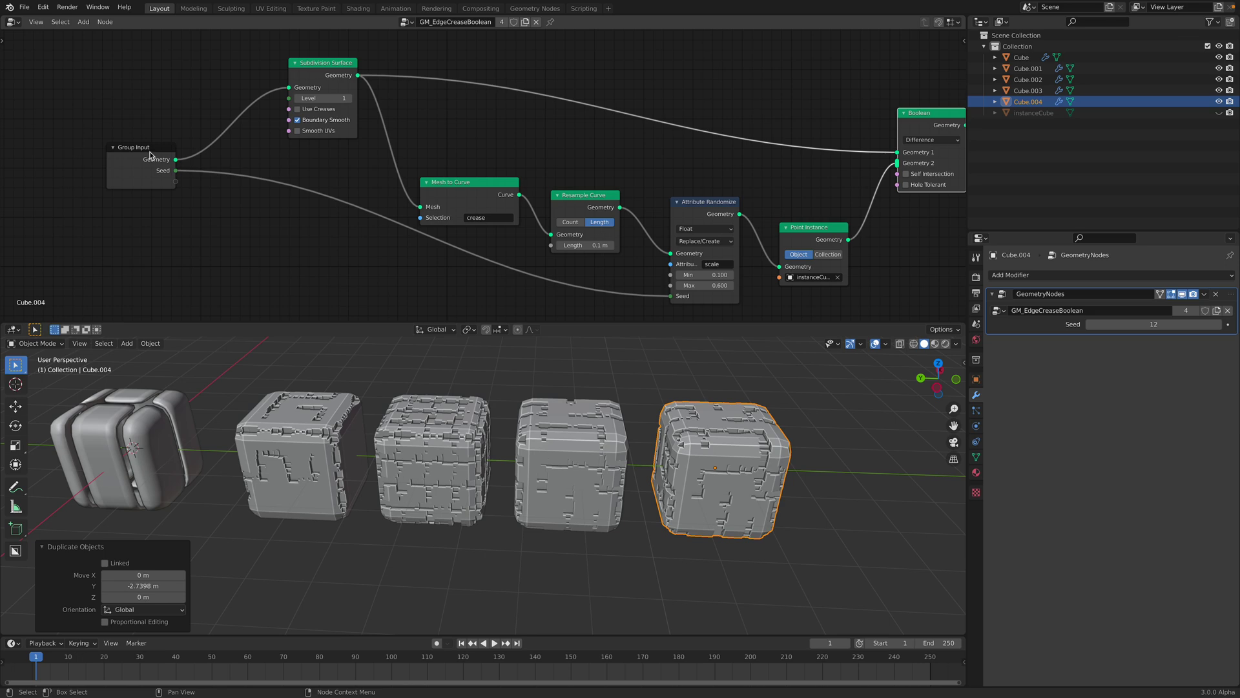
pyautogui.moveTo(149, 156); pyautogui.dragTo(55, 166)
pyautogui.moveTo(343, 72); pyautogui.dragTo(238, 67)
pyautogui.keyDown('shift'); pyautogui.scroll(-1, 390, 127); pyautogui.keyUp('shift')
pyautogui.moveTo(472, 181)
pyautogui.mouseDown()
pyautogui.moveTo(449, 168)
pyautogui.moveTo(472, 168)
pyautogui.mouseUp()
pyautogui.hscroll(4, 743, 194)
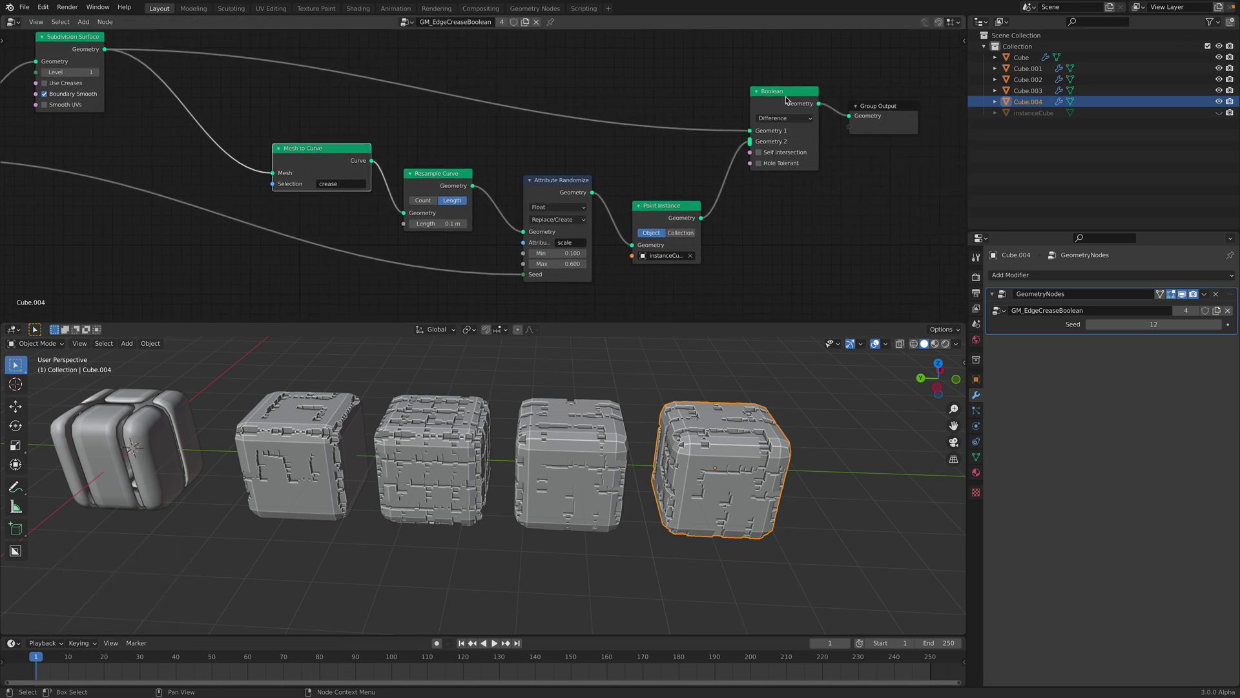
pyautogui.moveTo(786, 100); pyautogui.dragTo(788, 96)
pyautogui.hotkey('ctrl', 's')
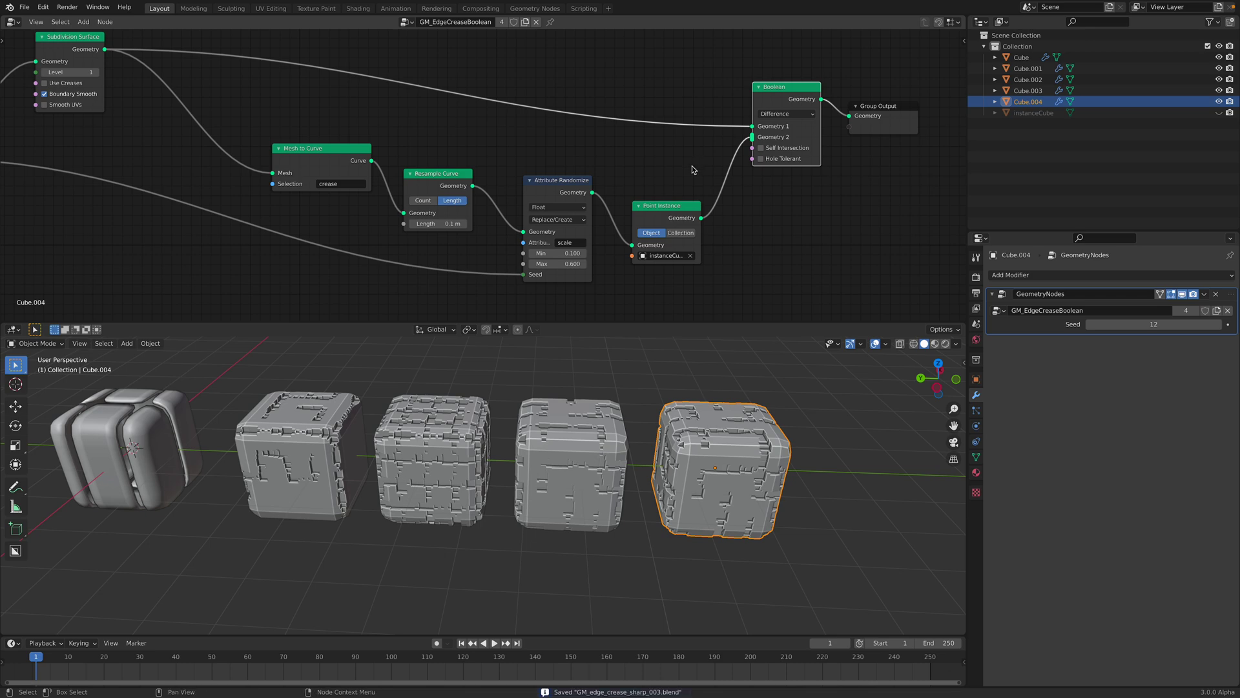
# Nudge the Mesh to Curve node and add another Attribute Randomize node in the empty space above the tree.
pyautogui.moveTo(575, 183); pyautogui.dragTo(626, 195, button='middle')
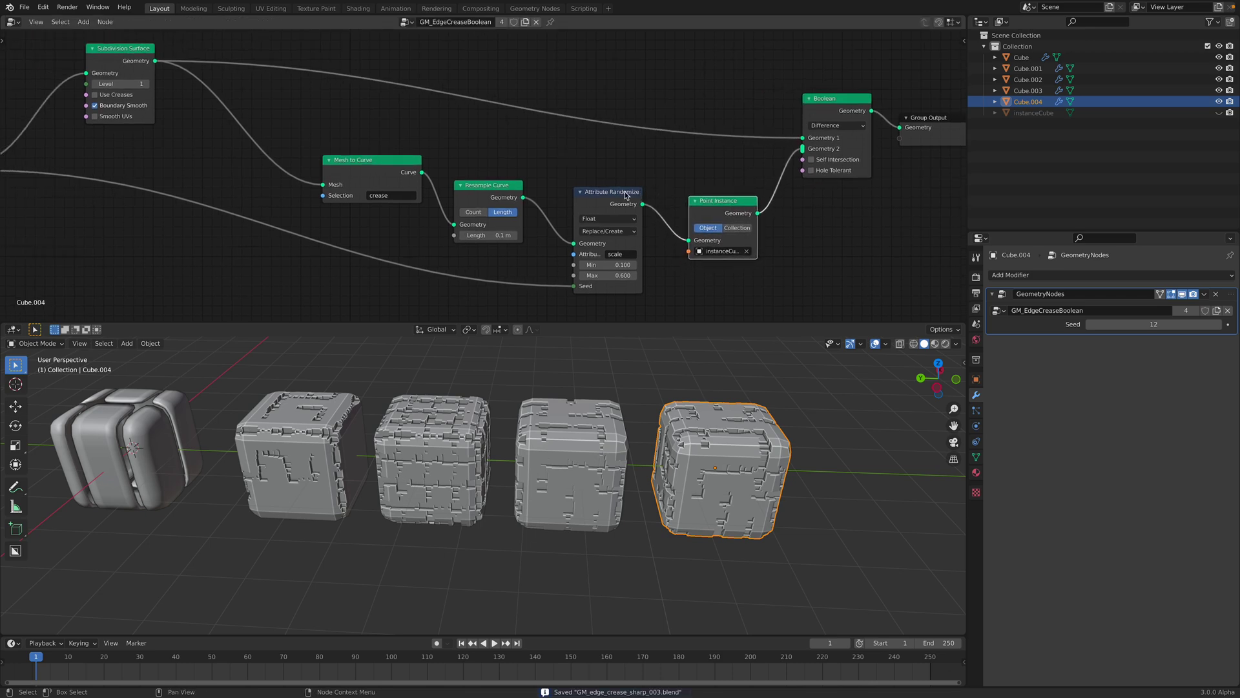
pyautogui.moveTo(426, 162); pyautogui.dragTo(438, 172, button='middle')
pyautogui.moveTo(397, 176)
pyautogui.mouseDown()
pyautogui.moveTo(280, 155)
pyautogui.moveTo(376, 167)
pyautogui.mouseUp()
pyautogui.moveTo(316, 131); pyautogui.dragTo(420, 169, button='middle')
pyautogui.hotkey('shift', 'a')
pyautogui.click(390, 155)
pyautogui.write('random')
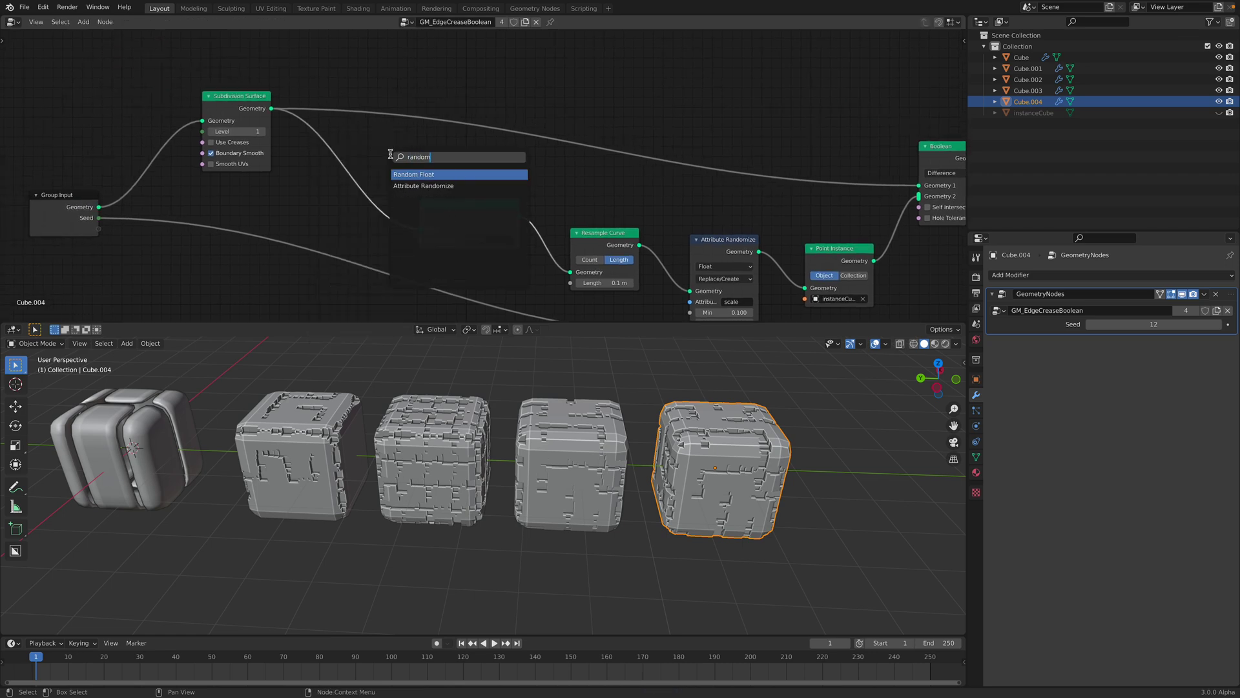
pyautogui.press('Down')
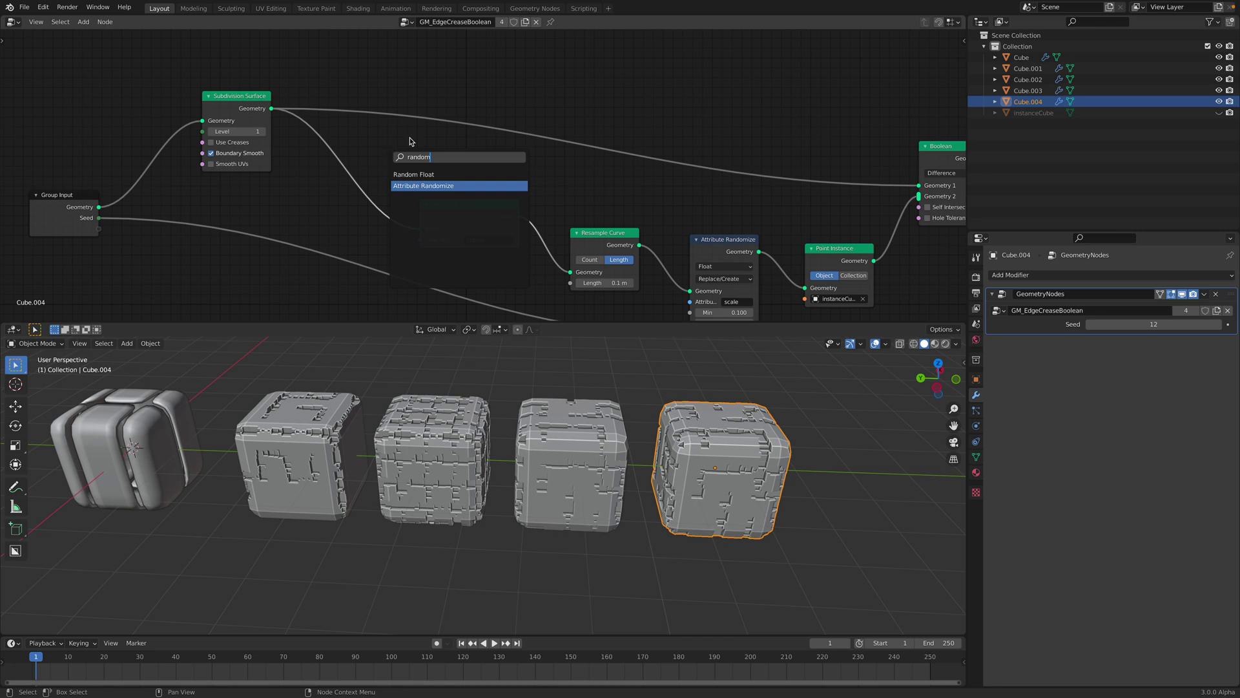
pyautogui.press('Return')
pyautogui.click(711, 48)
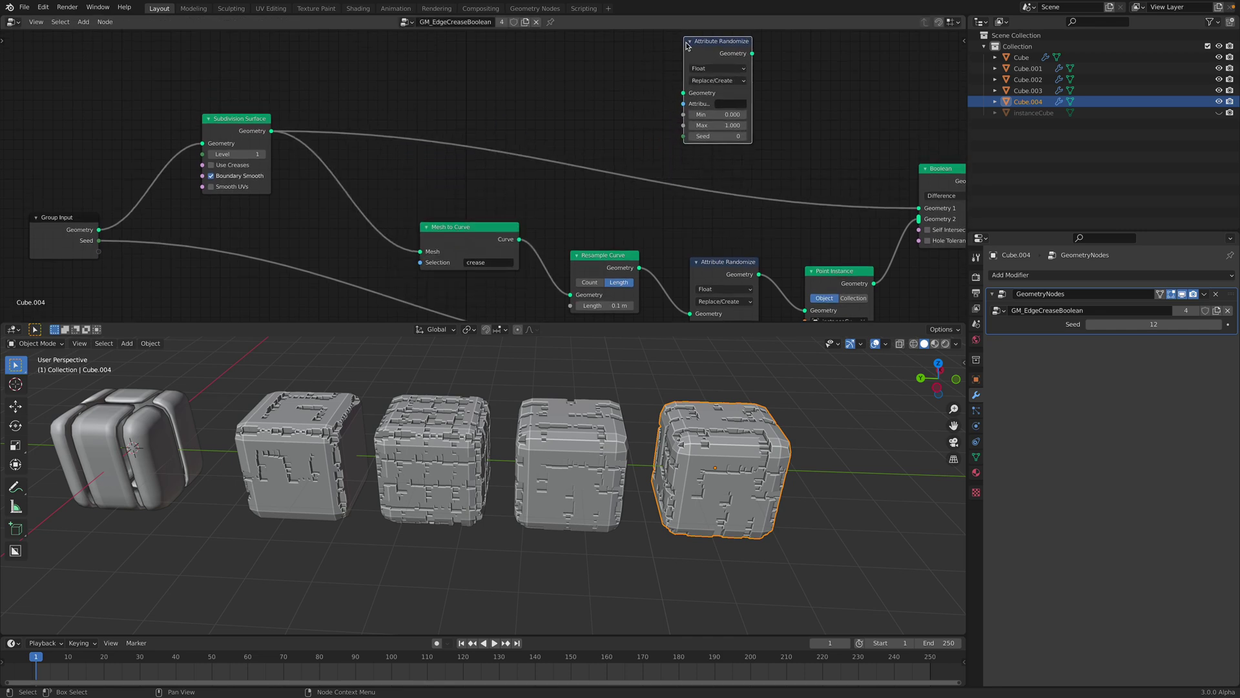
# Set the new Attribute Randomize node's attribute to crease and insert it between Subdivision Surface and Mesh to Curve.
pyautogui.click(737, 102)
pyautogui.write('crease')
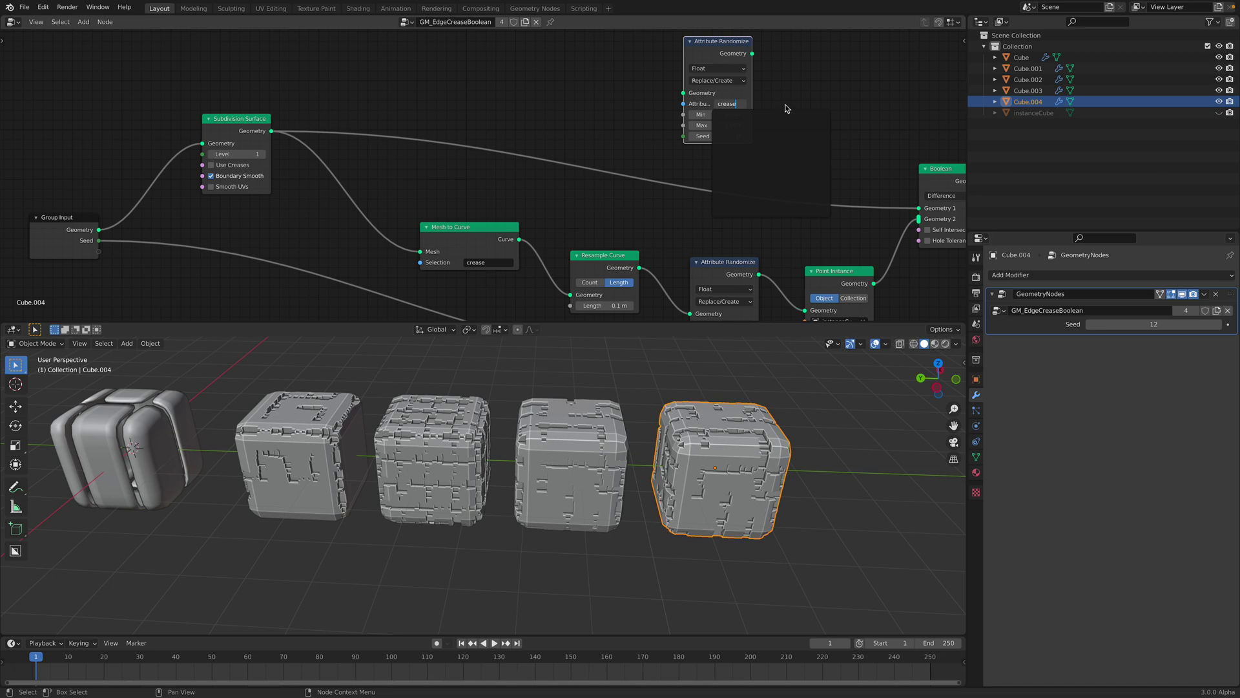
pyautogui.press('Return')
pyautogui.moveTo(712, 47); pyautogui.dragTo(352, 157)
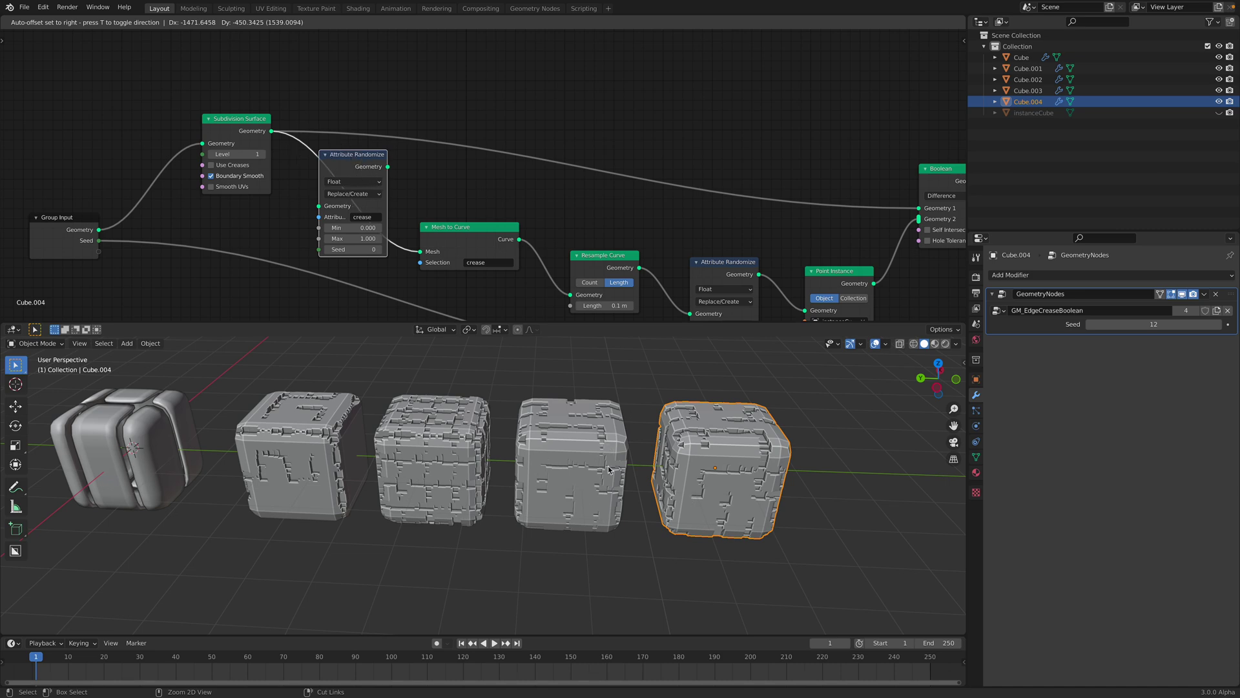
pyautogui.moveTo(710, 427); pyautogui.dragTo(715, 452)
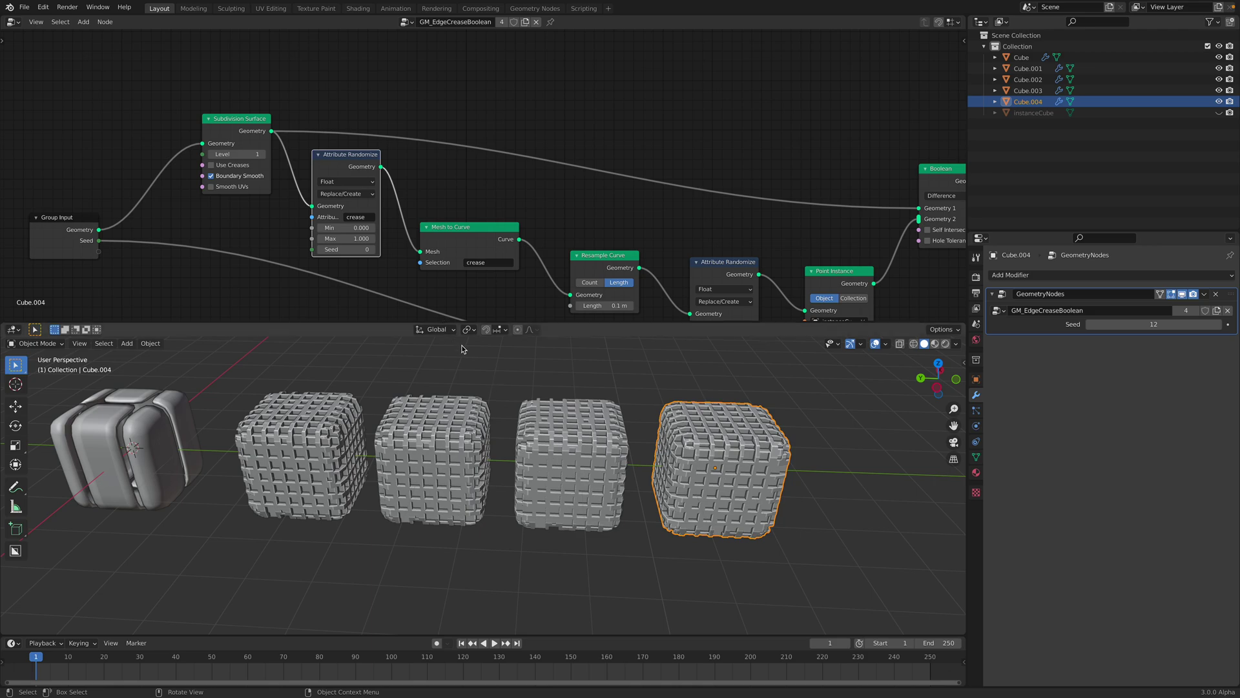
pyautogui.moveTo(636, 497)
pyautogui.mouseDown(button='middle')
pyautogui.moveTo(624, 454)
pyautogui.moveTo(624, 491)
pyautogui.mouseUp(button='middle')
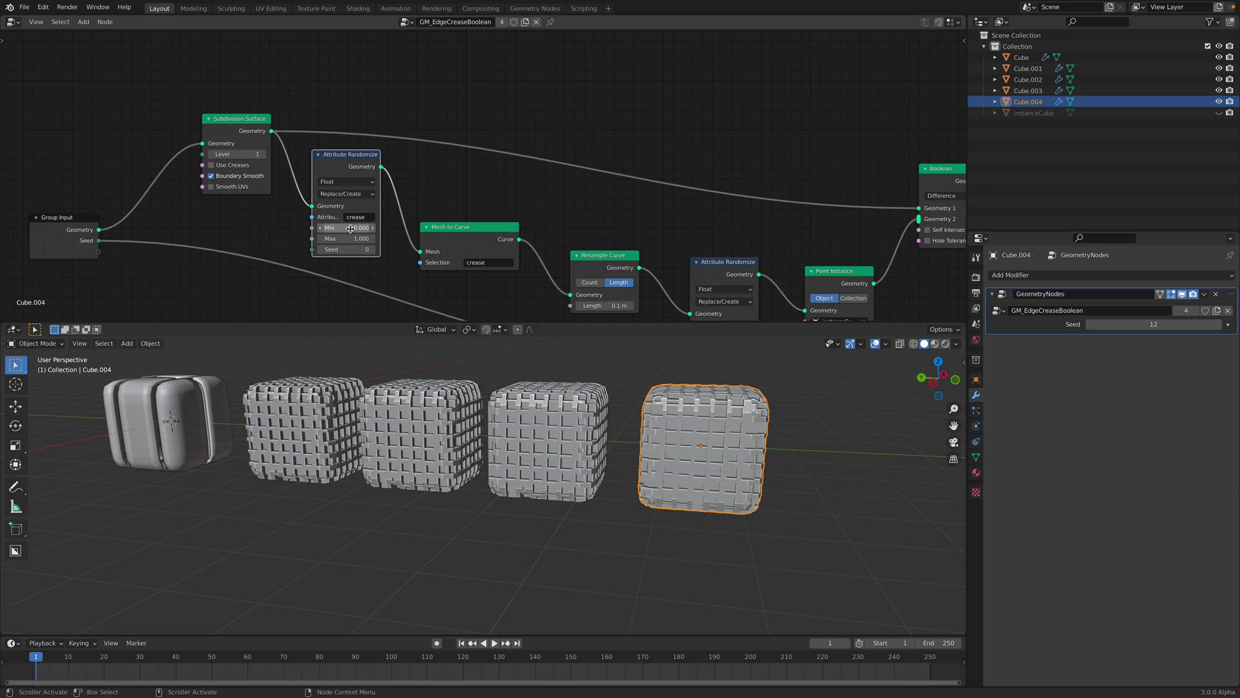
pyautogui.click(352, 182)
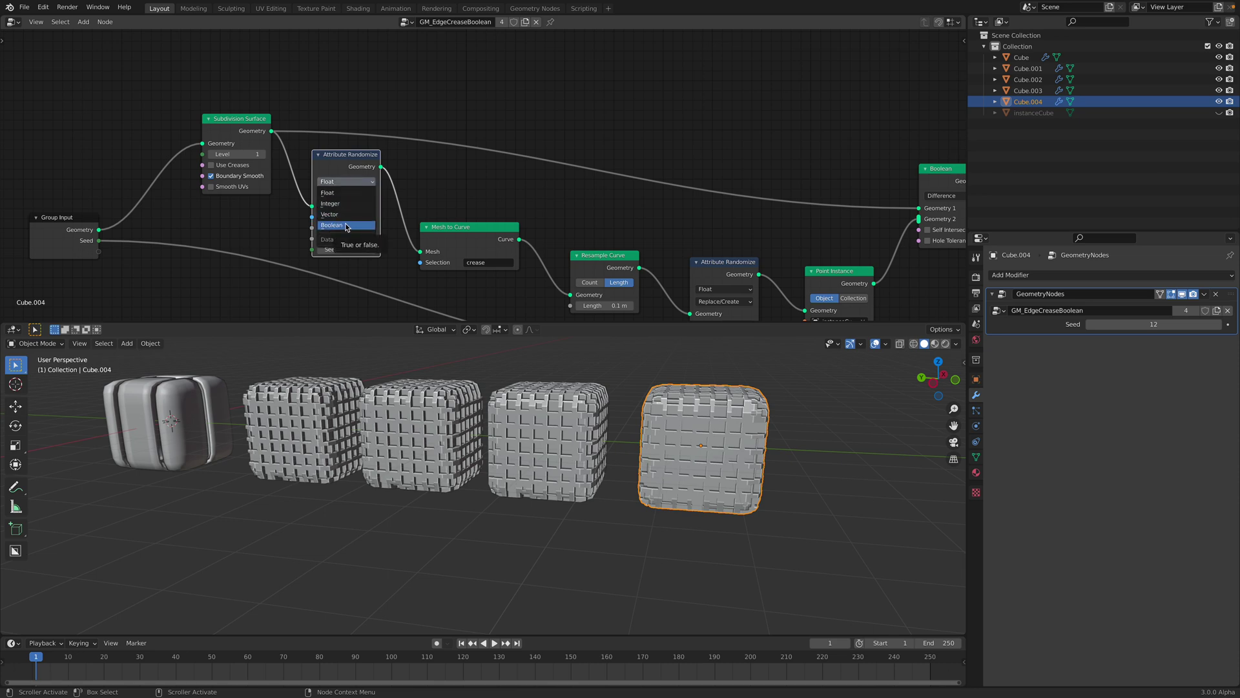
# Split the 3D viewport in two and turn the new area into a Spreadsheet.
pyautogui.moveTo(963, 325); pyautogui.dragTo(614, 328)
pyautogui.click(624, 330)
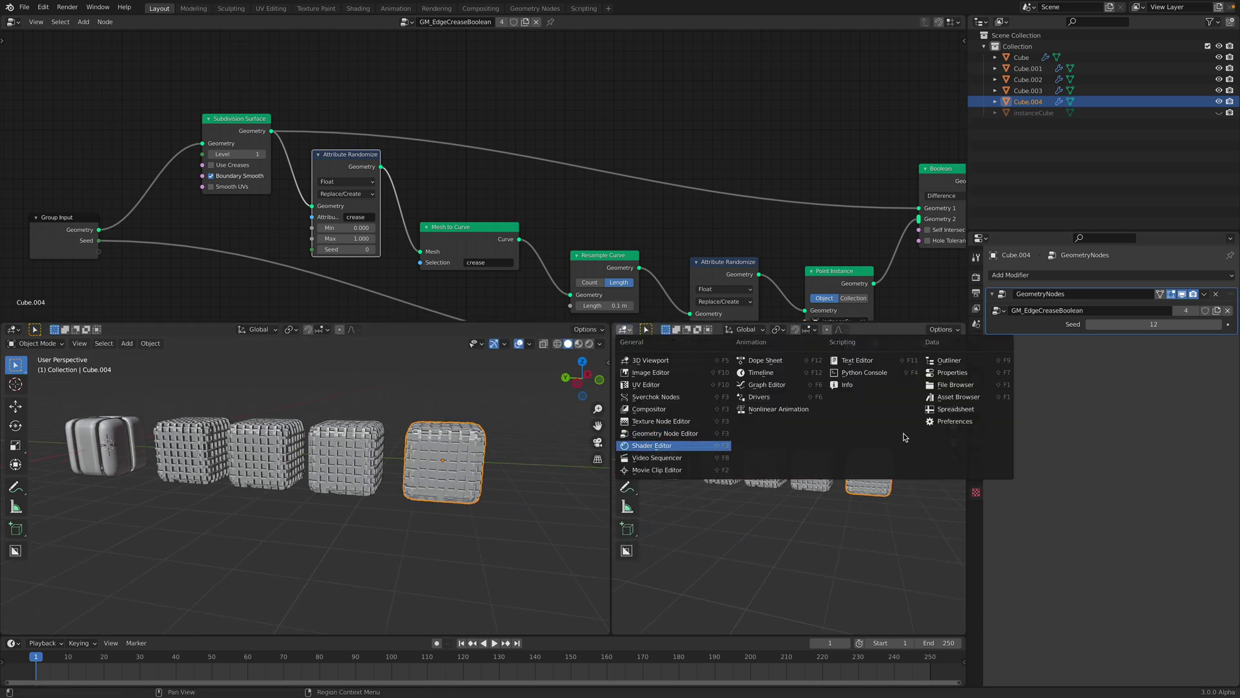
pyautogui.click(942, 409)
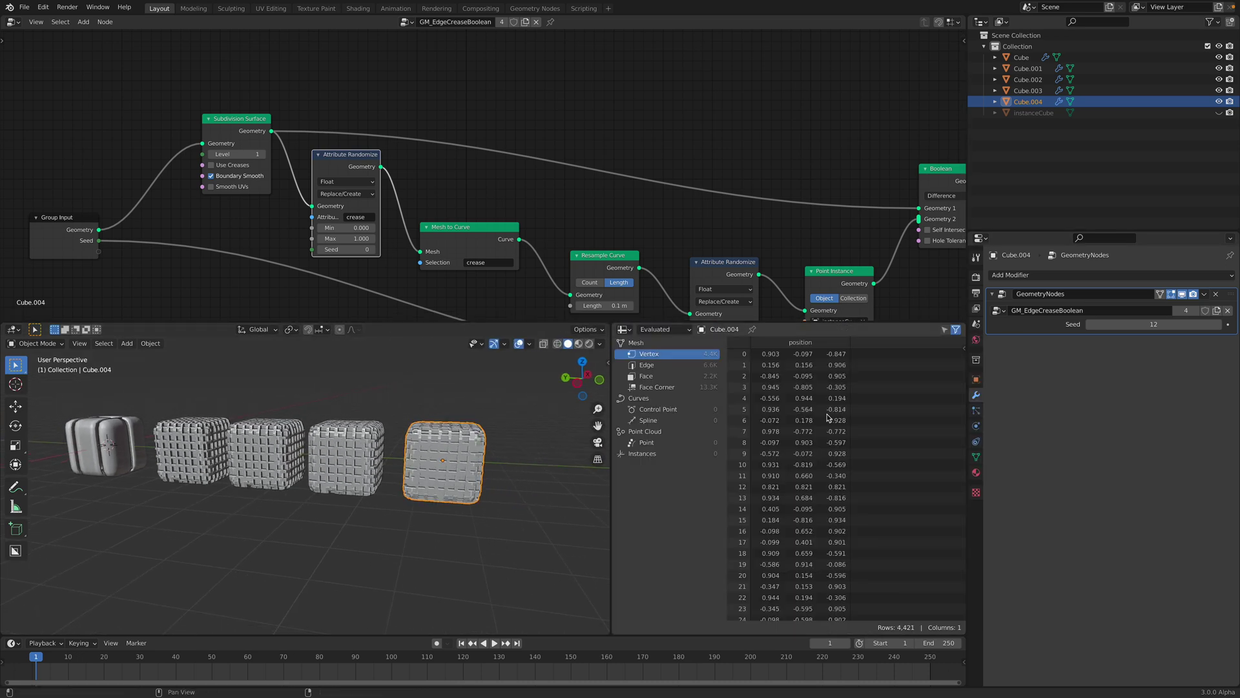
# Examine the selected cube's vertex, edge, face, face corner, spline and point attributes in the Spreadsheet for the crease data.
pyautogui.click(678, 409)
pyautogui.click(678, 376)
pyautogui.click(676, 365)
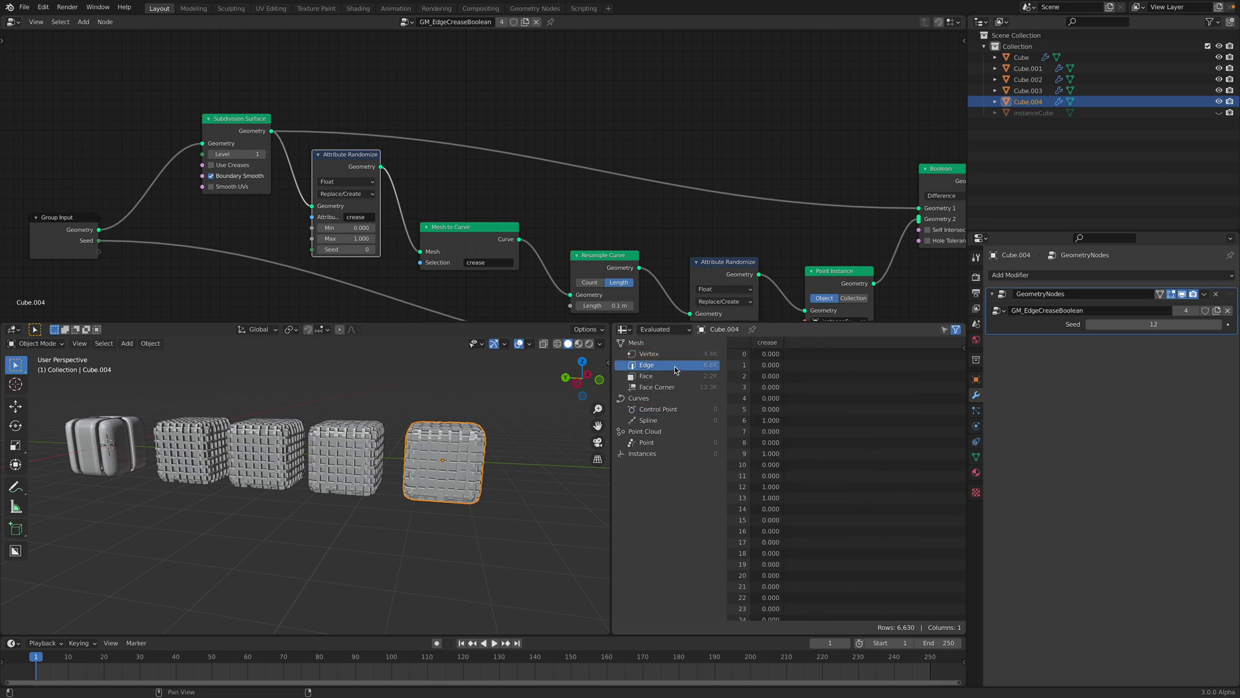
pyautogui.click(676, 376)
pyautogui.click(675, 356)
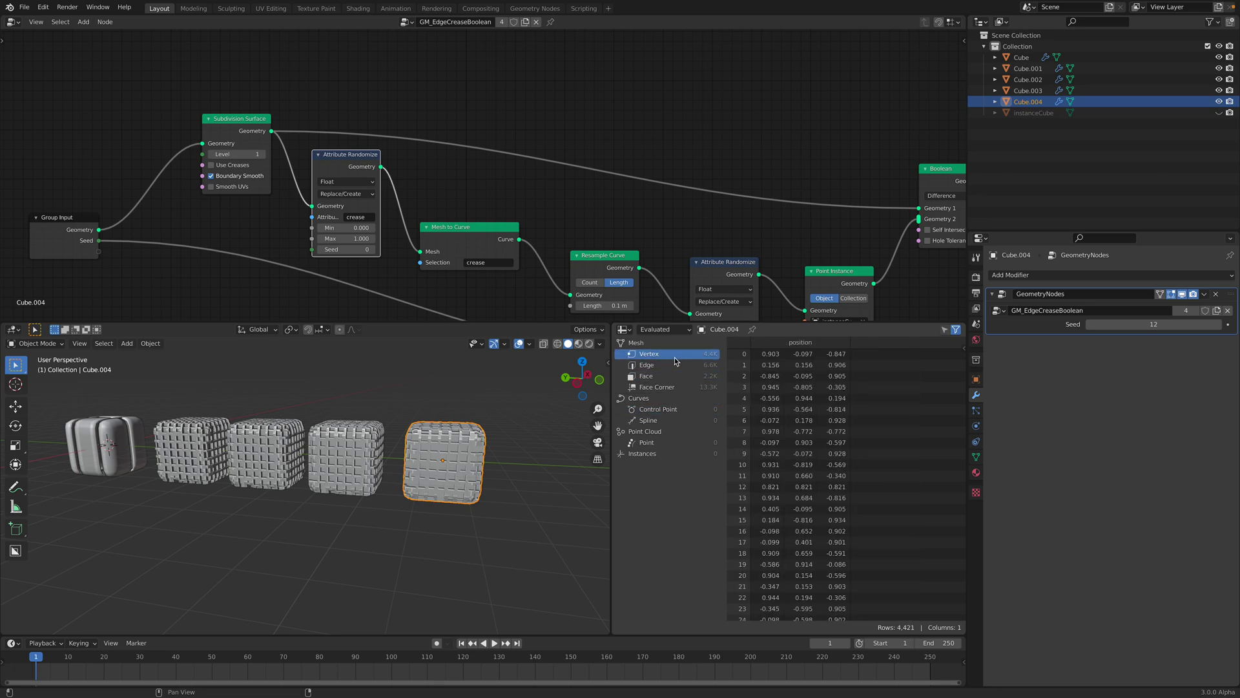
pyautogui.click(649, 442)
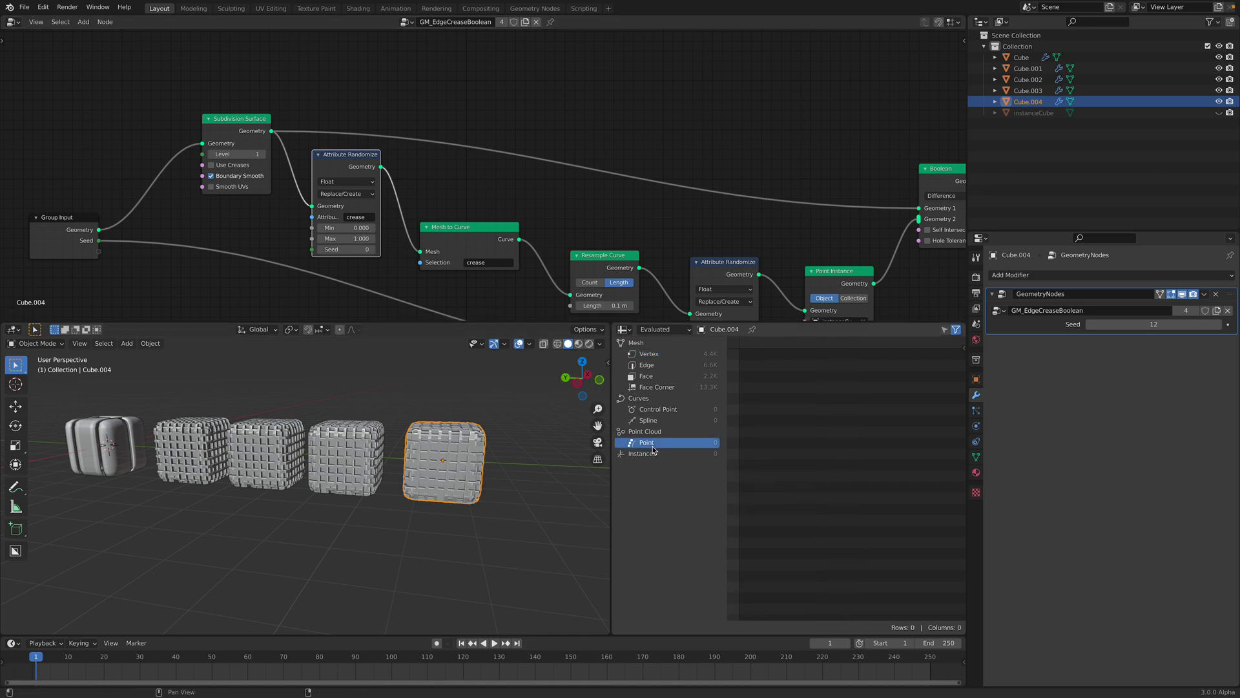
pyautogui.click(653, 421)
pyautogui.click(657, 387)
pyautogui.click(665, 375)
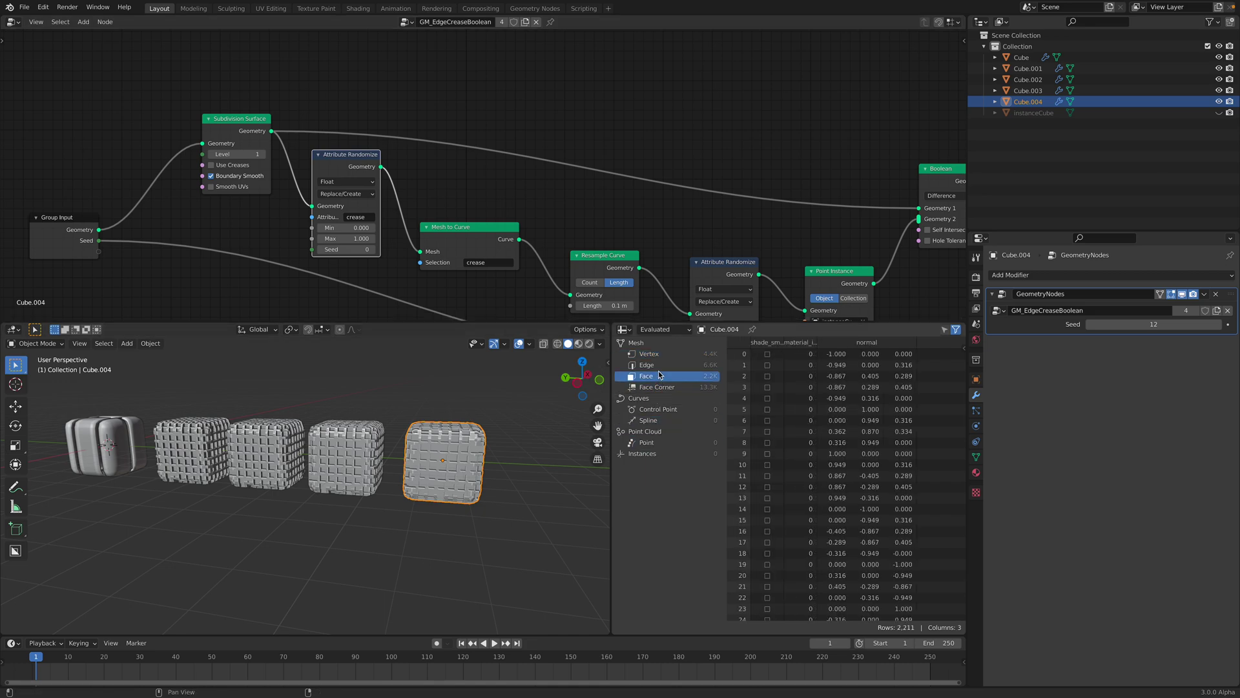
pyautogui.click(665, 365)
pyautogui.click(669, 379)
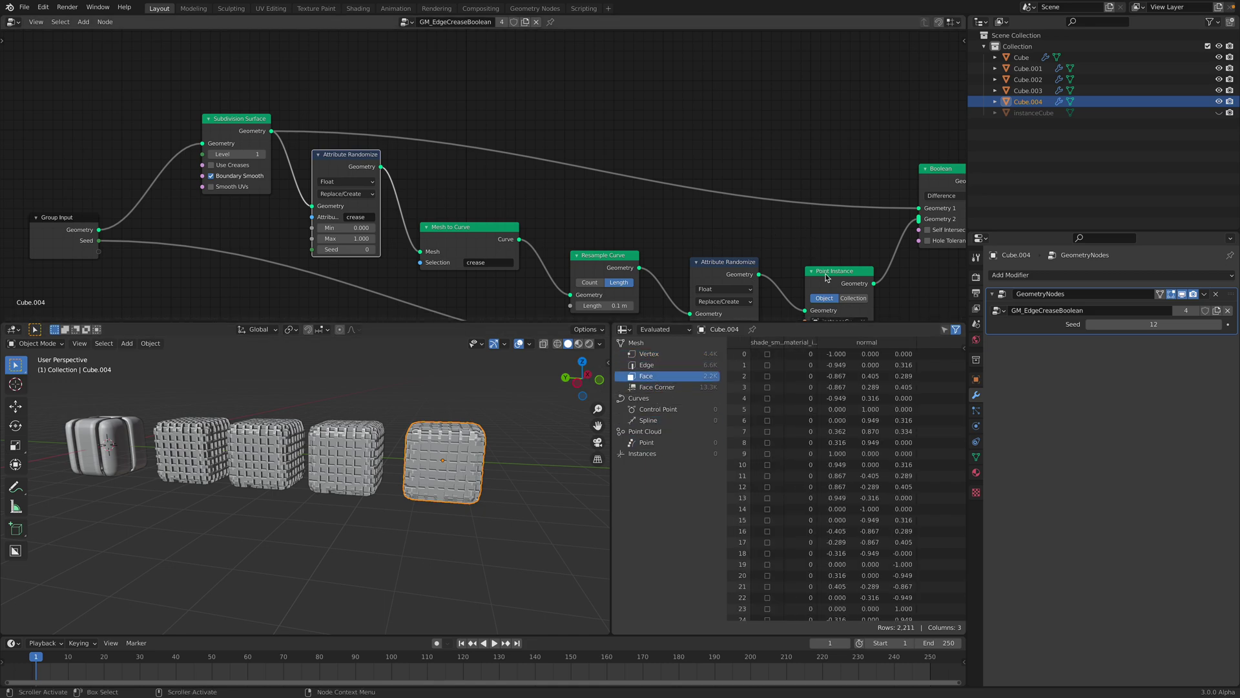
# Move the Point Instance node and the scale Attribute Randomize node slightly higher in the tree.
pyautogui.moveTo(826, 276); pyautogui.dragTo(821, 255)
pyautogui.moveTo(825, 237); pyautogui.dragTo(812, 223, button='middle')
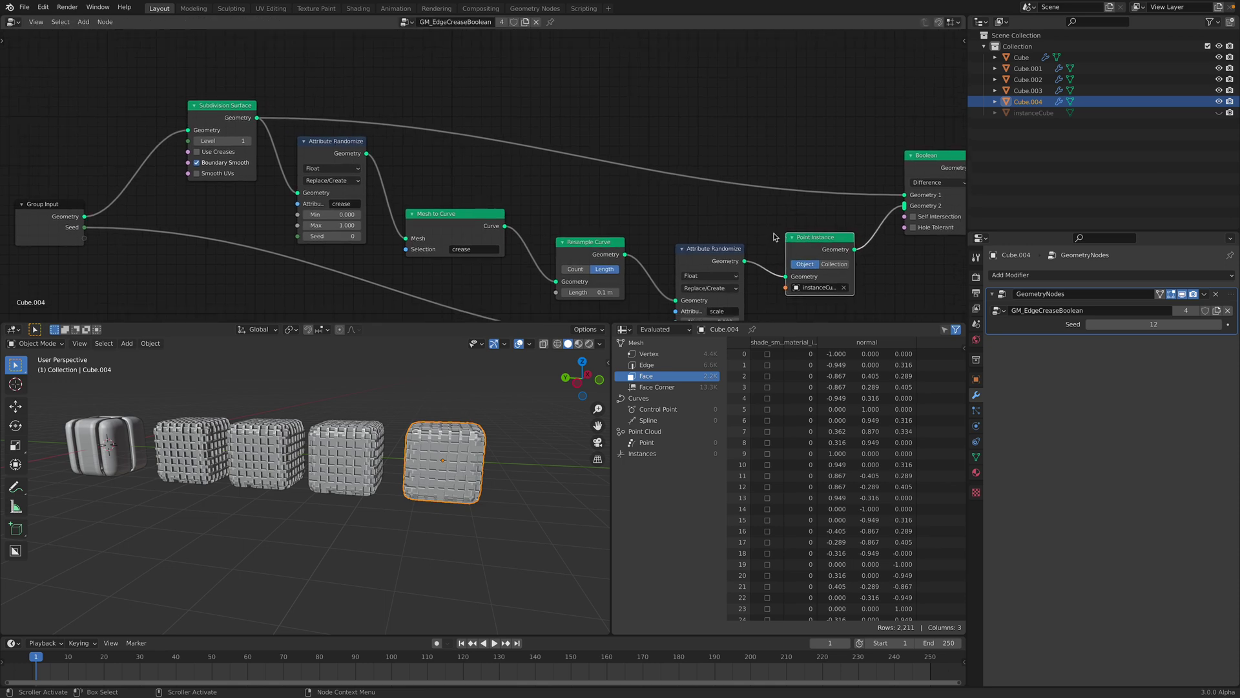
pyautogui.moveTo(729, 251); pyautogui.dragTo(723, 241)
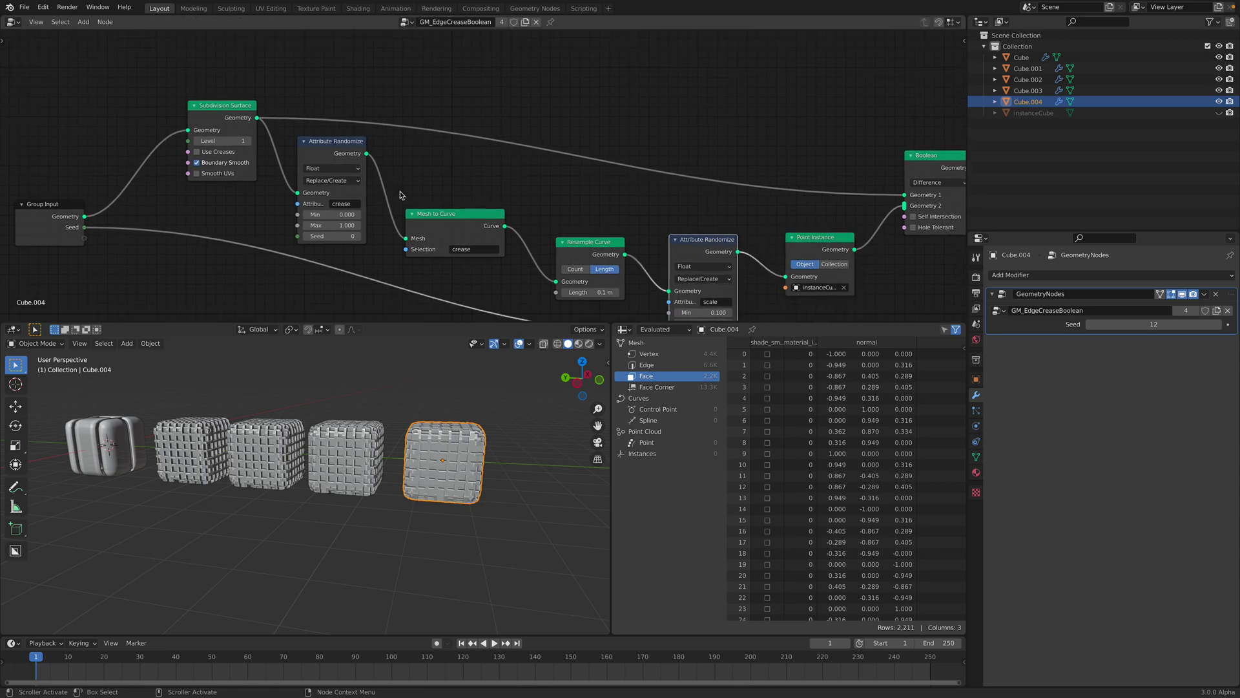
pyautogui.moveTo(368, 154); pyautogui.dragTo(732, 211)
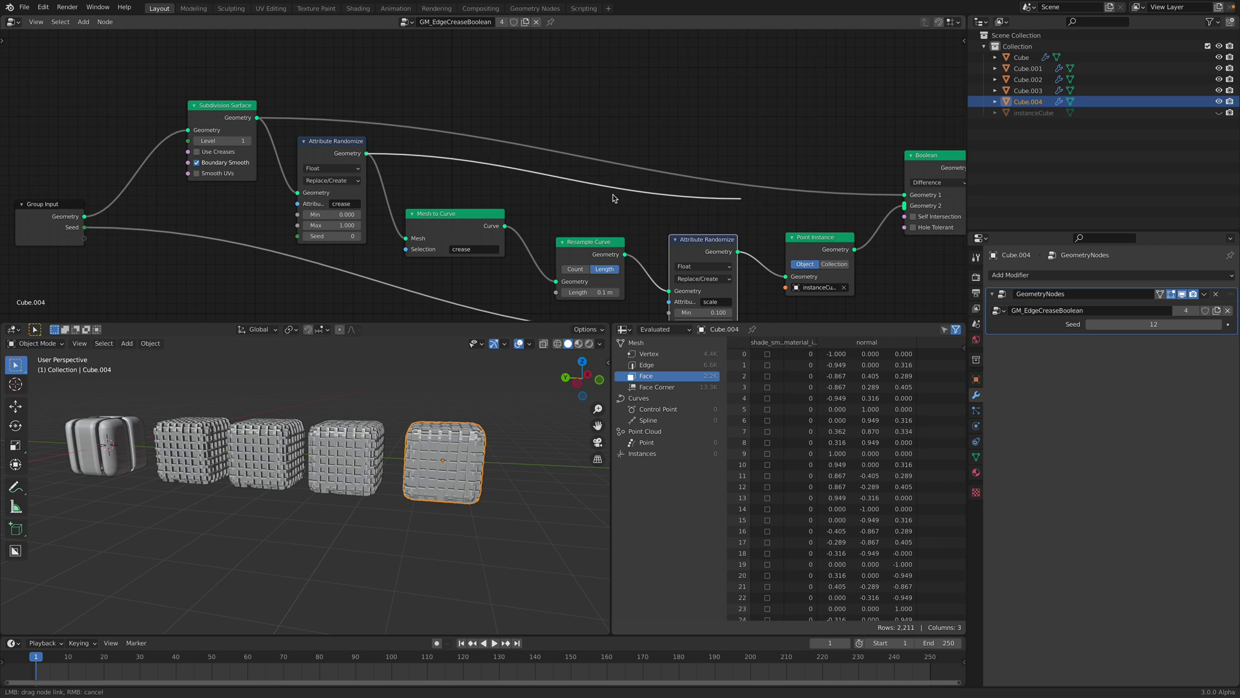
pyautogui.moveTo(613, 199); pyautogui.dragTo(617, 197)
pyautogui.scroll(-2, 617, 197)
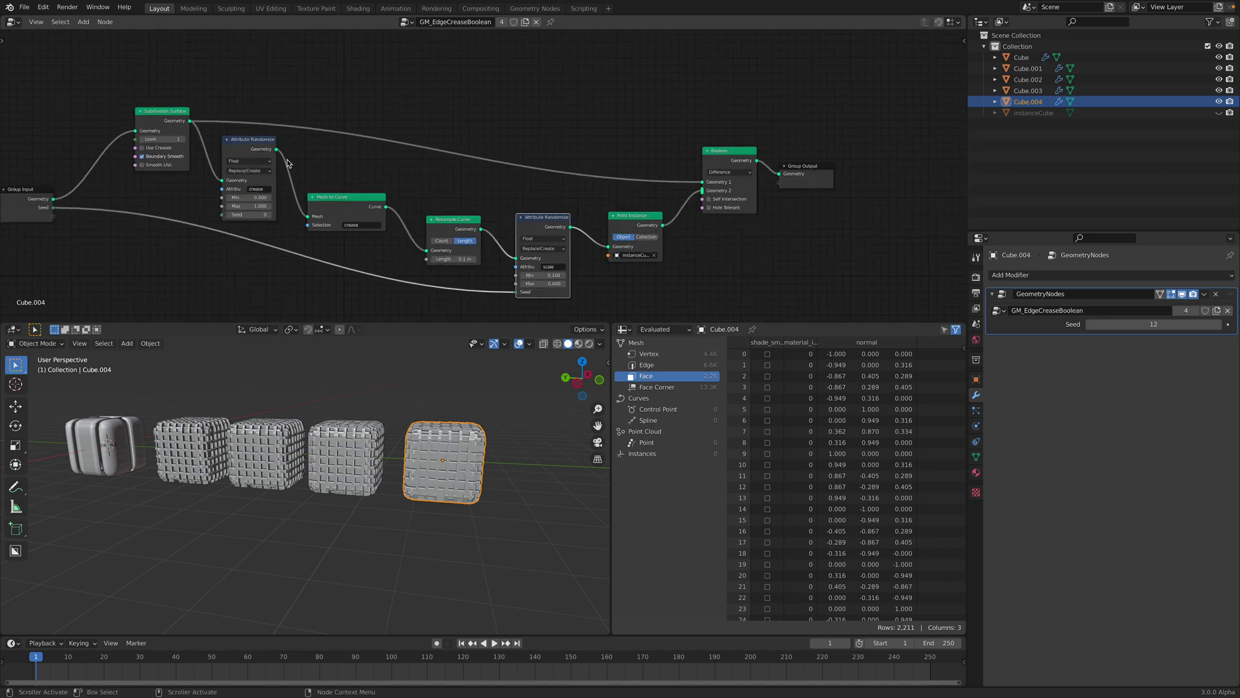
# Connect the crease Attribute Randomize node's geometry directly to Group Output and display the edge attributes in the Spreadsheet.
pyautogui.moveTo(276, 149); pyautogui.dragTo(780, 178)
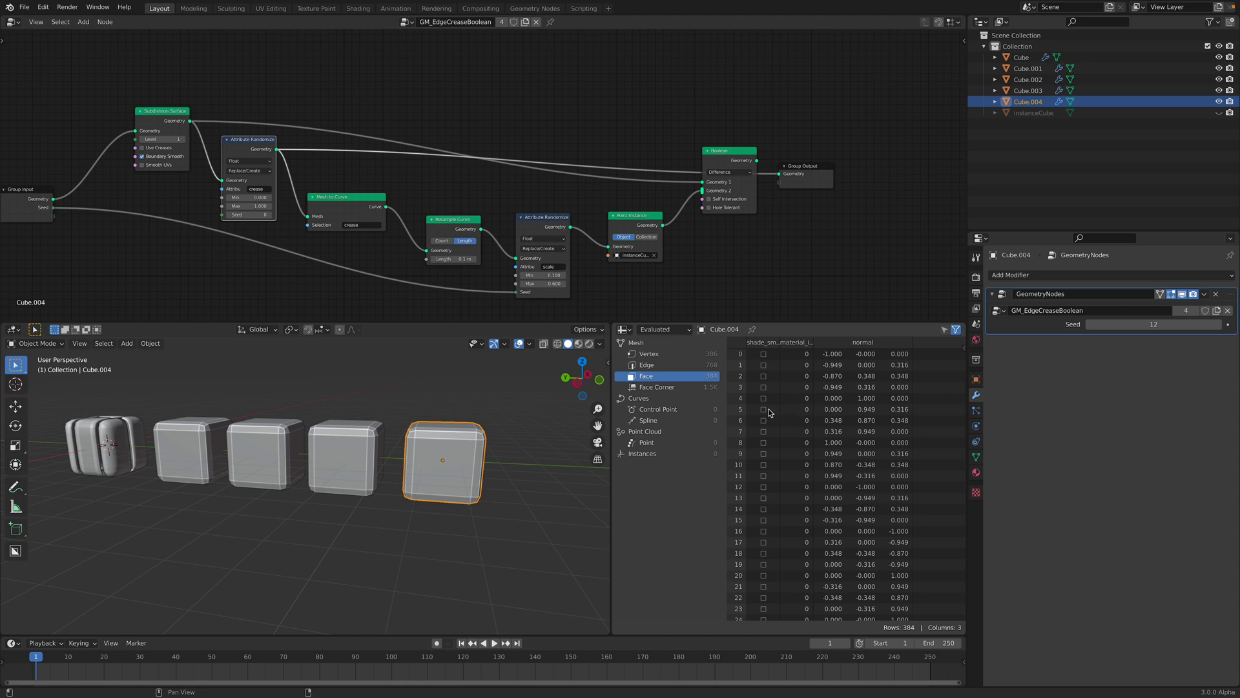
pyautogui.click(685, 365)
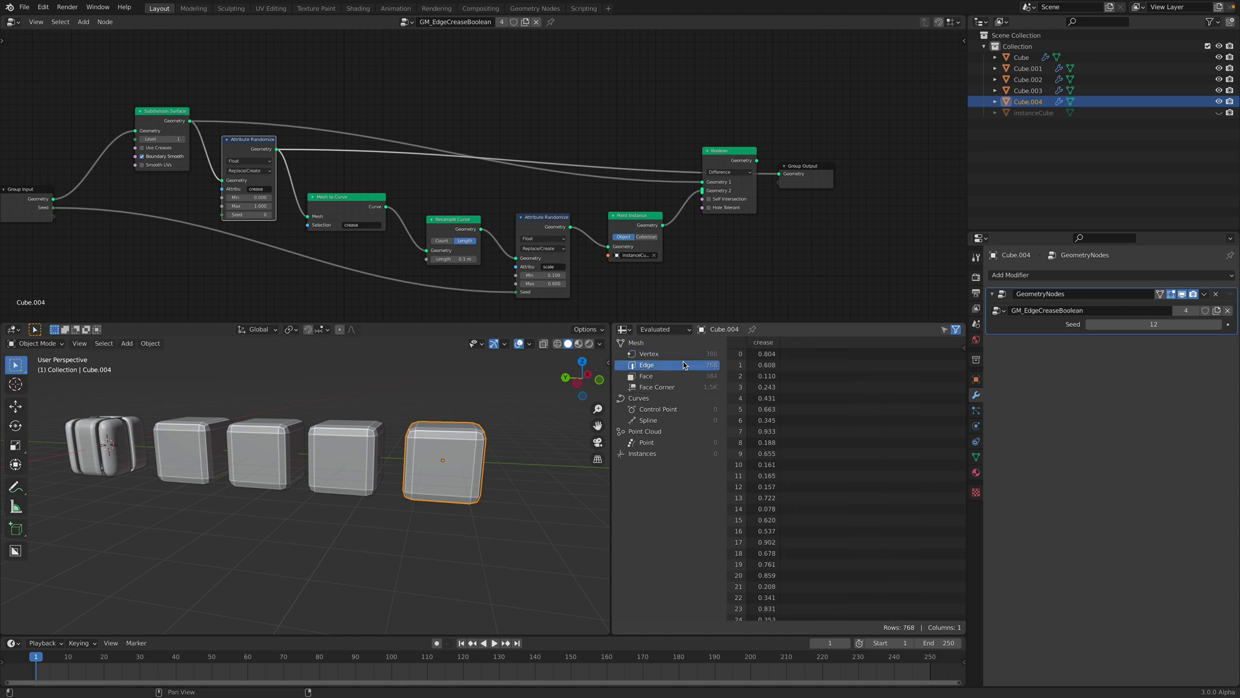
# Set the crease Attribute Randomize node's seed to 210 and its data type to Boolean, and save the file.
pyautogui.moveTo(354, 126); pyautogui.dragTo(401, 120, button='middle')
pyautogui.scroll(2, 297, 194)
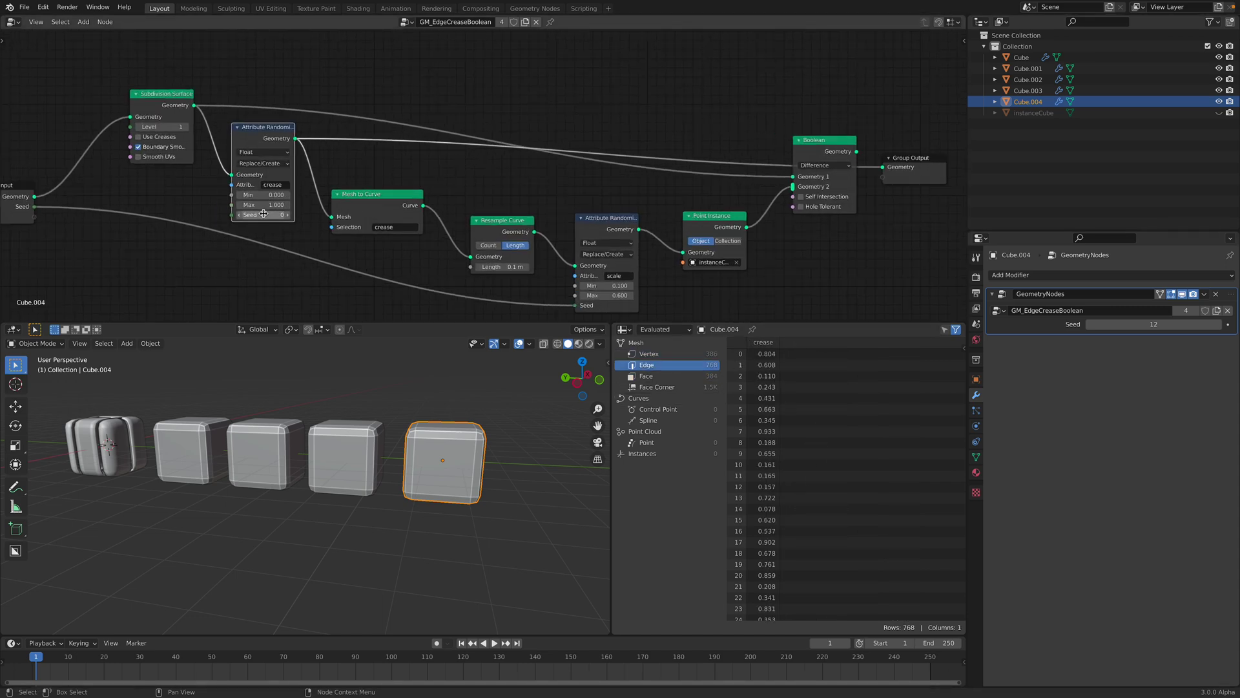
pyautogui.moveTo(255, 214); pyautogui.dragTo(293, 214)
pyautogui.click(265, 152)
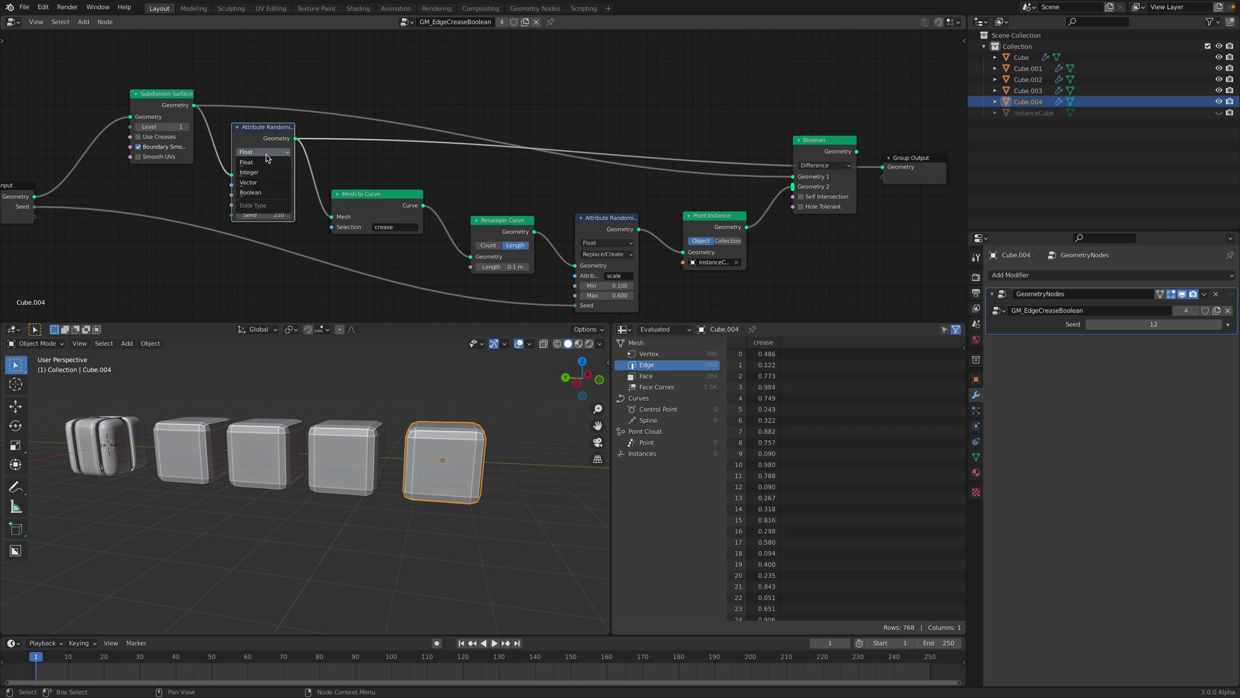
pyautogui.click(266, 189)
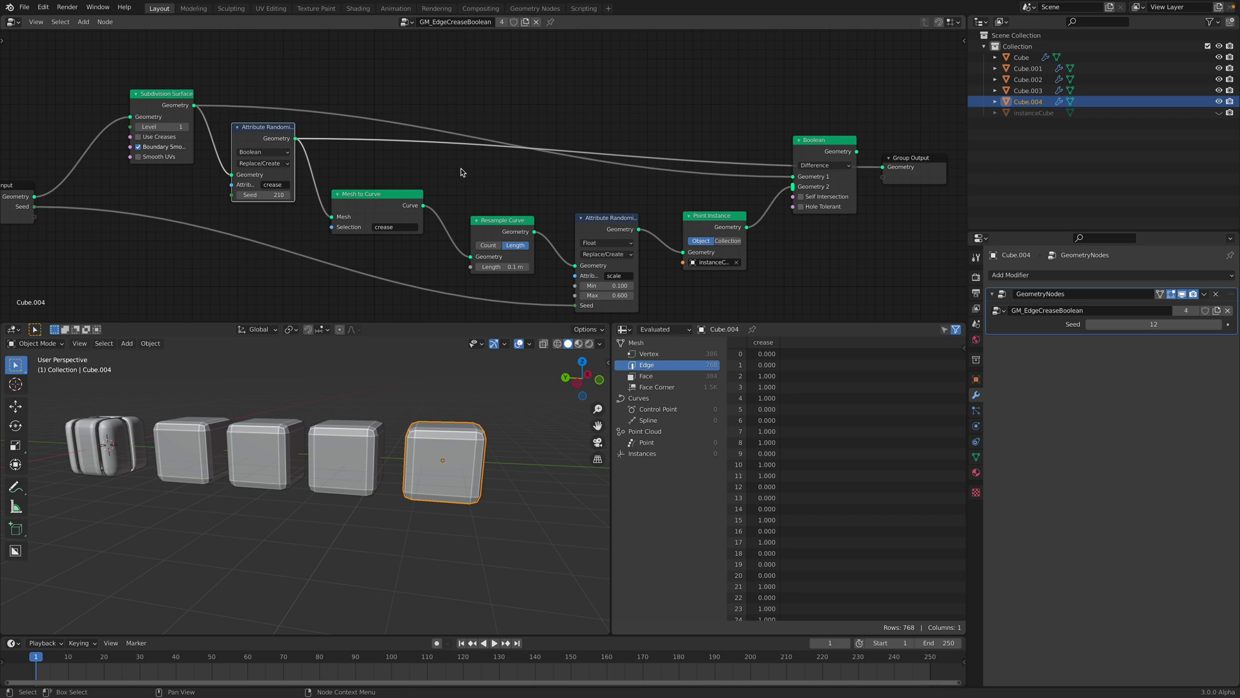
pyautogui.hotkey('ctrl', 's')
# Move the Boolean node higher in the tree and reconnect its geometry output to Group Output.
pyautogui.moveTo(813, 140); pyautogui.dragTo(882, 170)
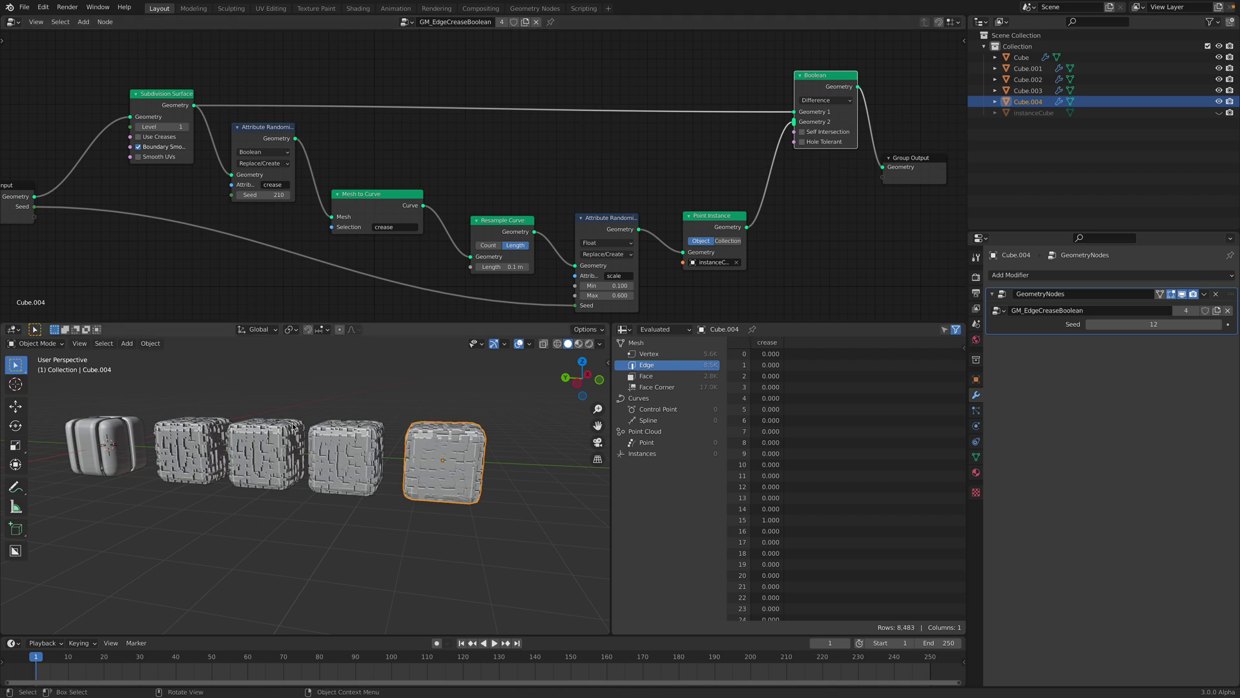
pyautogui.scroll(4, 310, 445)
pyautogui.moveTo(324, 458); pyautogui.dragTo(356, 444, button='middle')
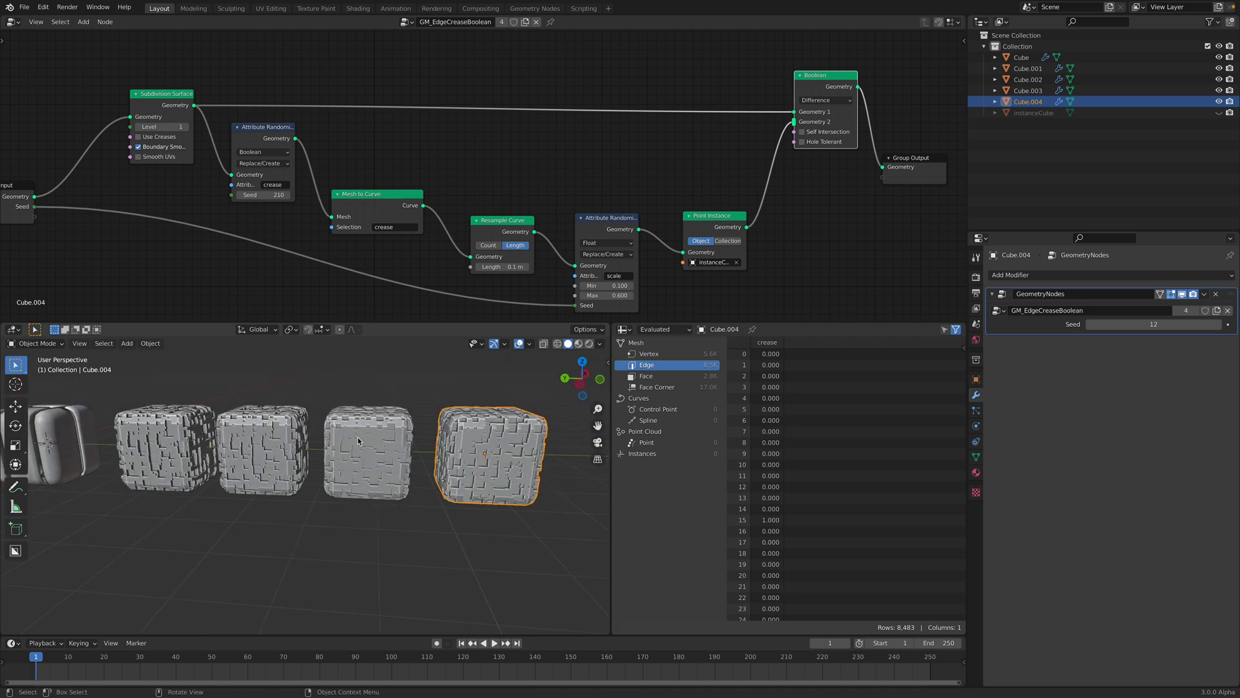
# Widen the 3D viewport against the Spreadsheet and save the file with Cube.004 deselected.
pyautogui.moveTo(609, 335); pyautogui.dragTo(761, 337)
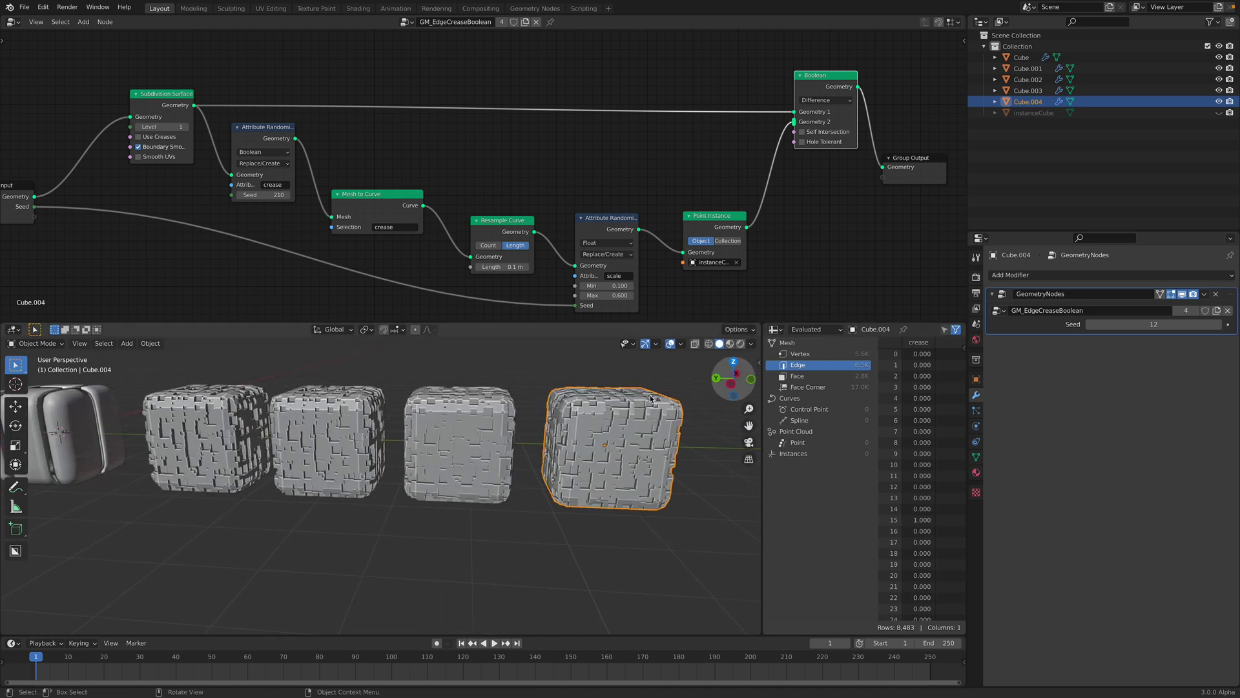
pyautogui.moveTo(597, 401); pyautogui.dragTo(549, 453, button='middle')
pyautogui.click(553, 414)
pyautogui.hotkey('ctrl', 's')
# Frame the whole node tree and widen the 3D viewport further to show the row of carved cubes.
pyautogui.scroll(2, 535, 490)
pyautogui.scroll(-2, 450, 212)
pyautogui.moveTo(476, 204)
pyautogui.mouseDown(button='middle')
pyautogui.moveTo(535, 191)
pyautogui.moveTo(485, 210)
pyautogui.mouseUp(button='middle')
pyautogui.scroll(1, 498, 202)
pyautogui.scroll(-1, 539, 129)
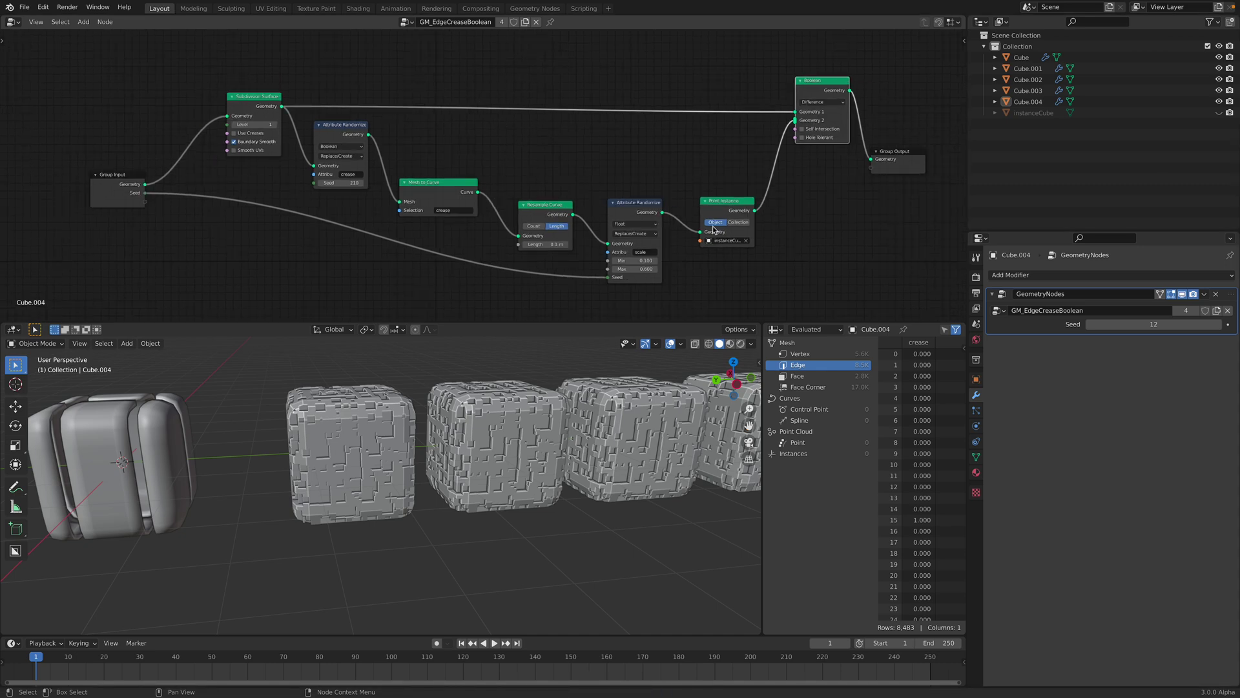
pyautogui.scroll(-1, 420, 452)
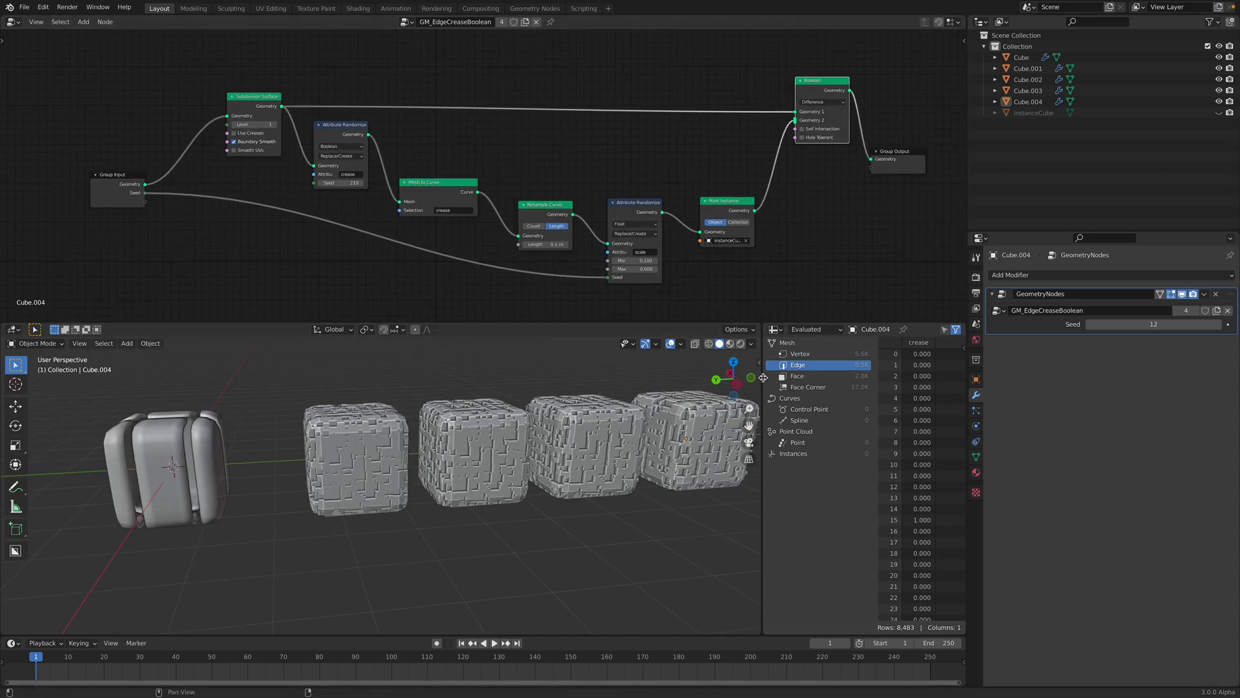
pyautogui.moveTo(762, 377); pyautogui.dragTo(843, 378)
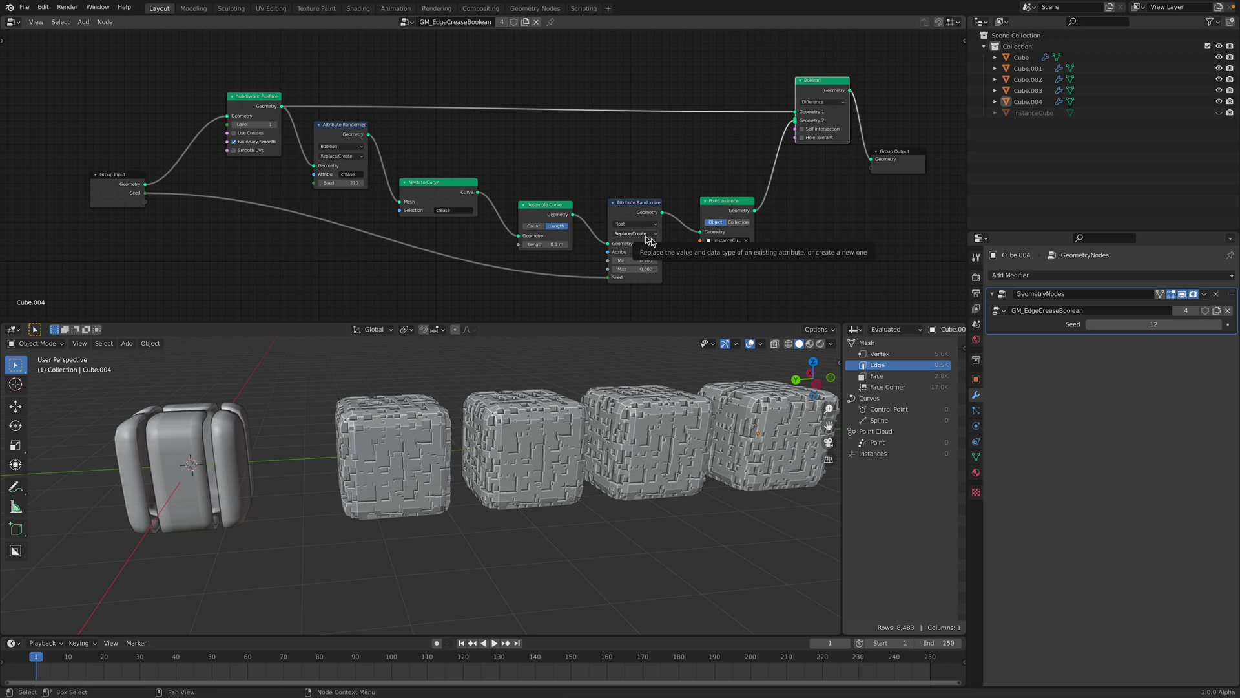